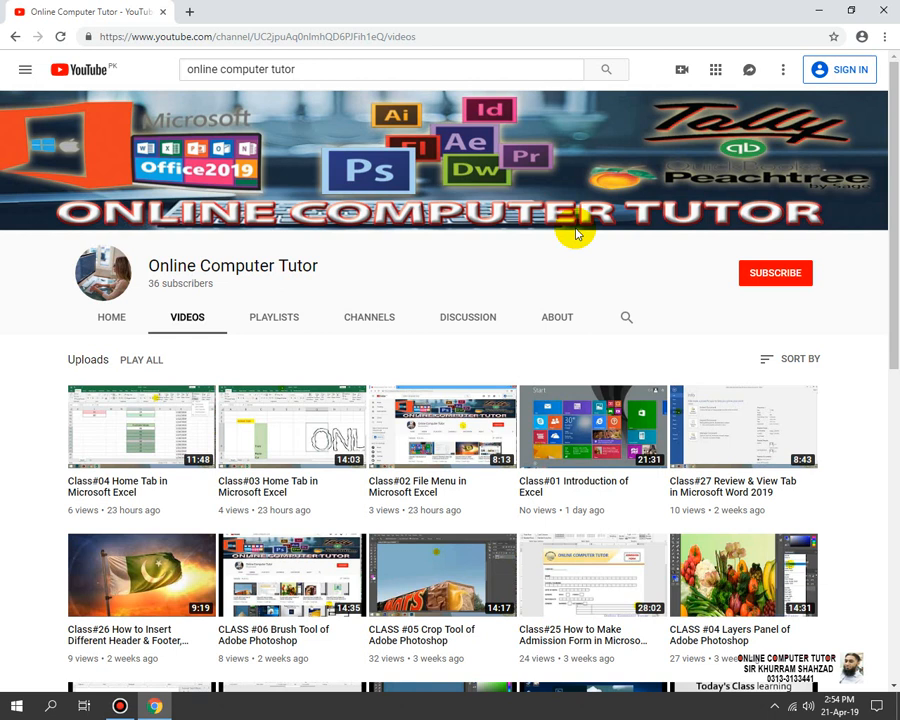
# Step: Leave the browser, start Excel and create a new blank workbook
pyautogui.click(829, 10)
pyautogui.doubleClick(30, 572)
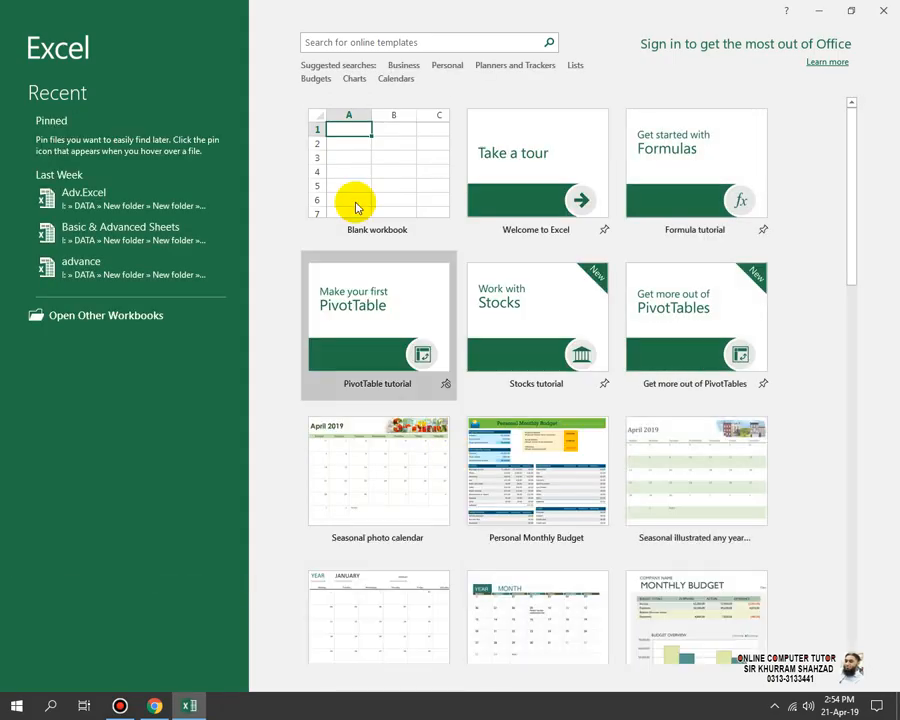
pyautogui.click(355, 205)
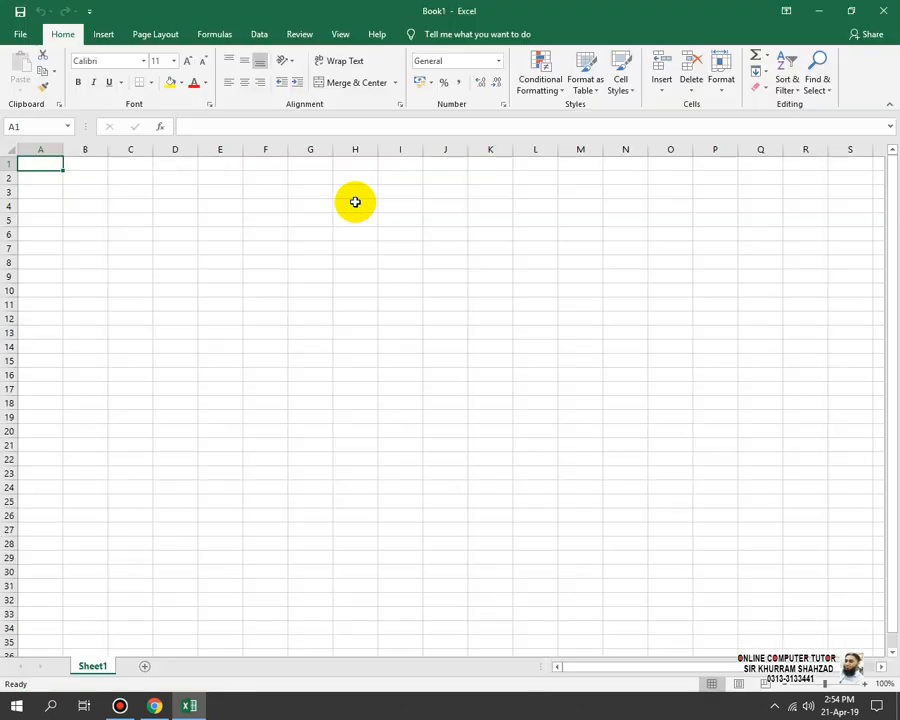
pyautogui.moveTo(835, 685); pyautogui.dragTo(791, 682)
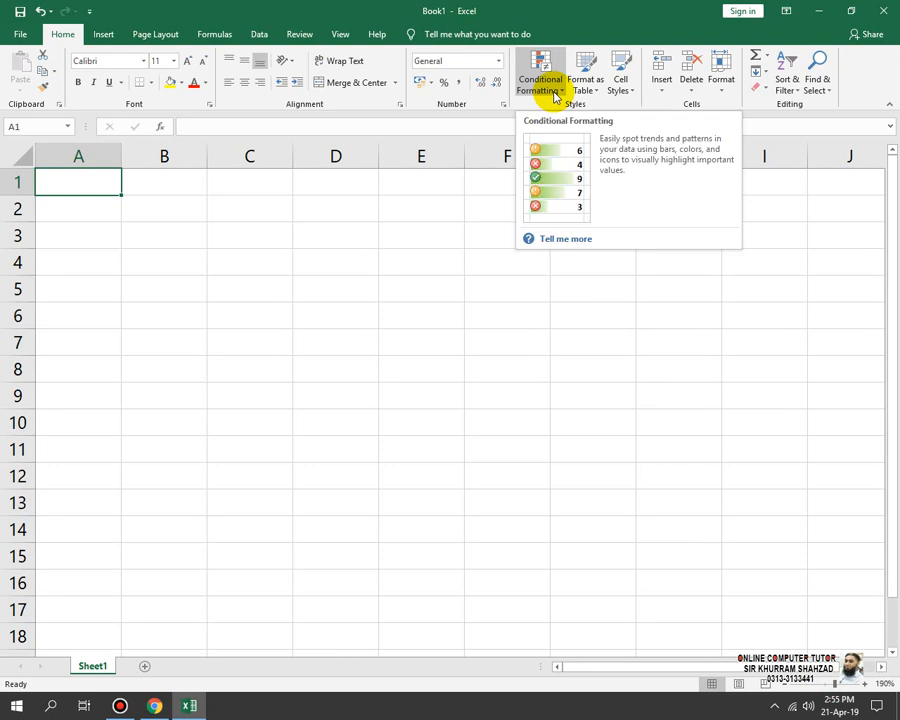
pyautogui.click(242, 325)
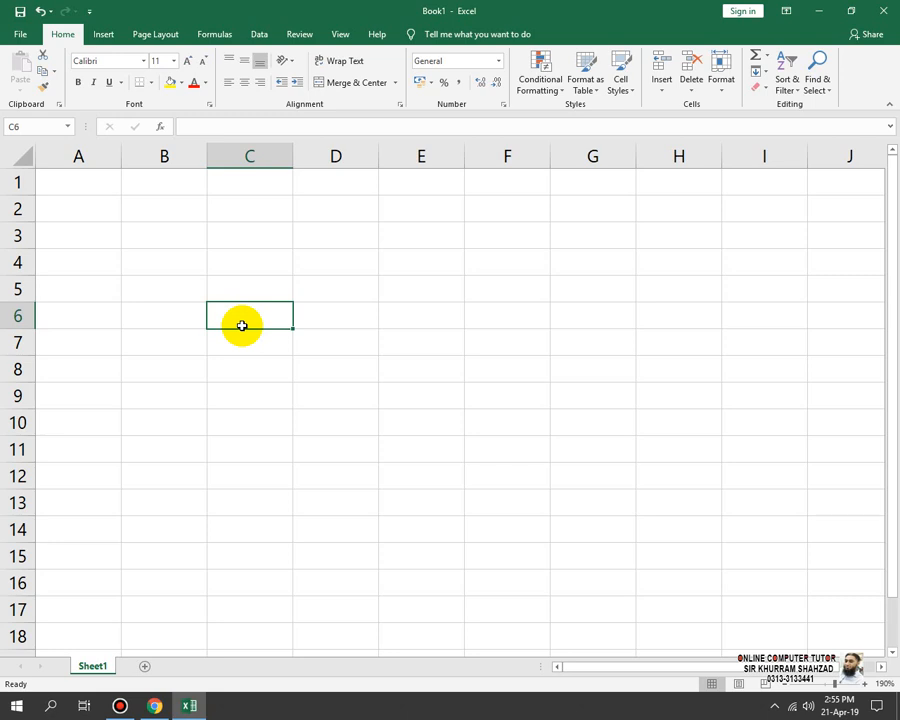
pyautogui.write('-')
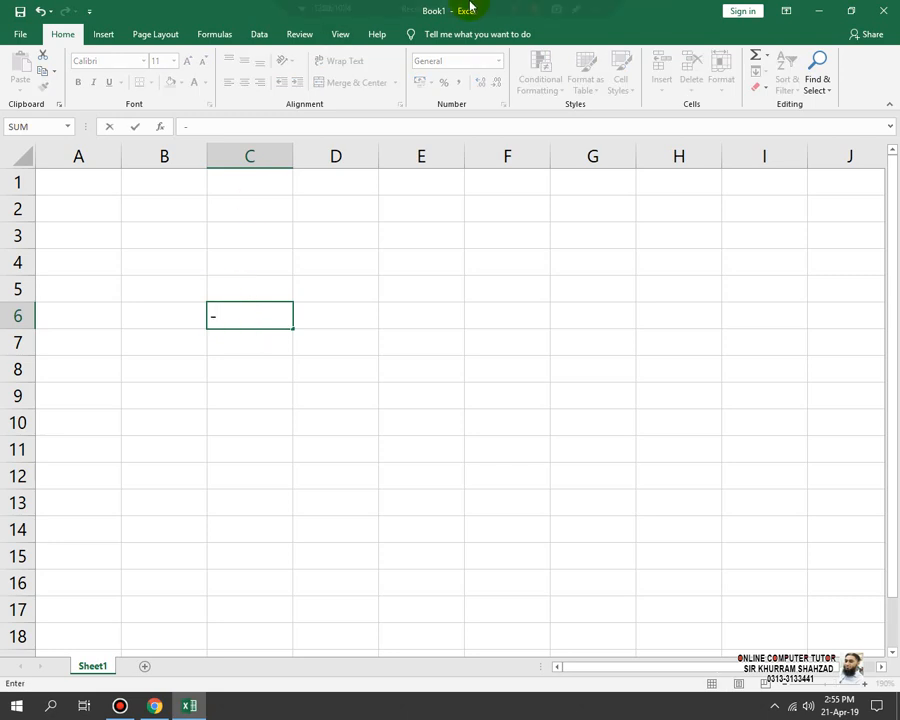
pyautogui.moveTo(504, 12)
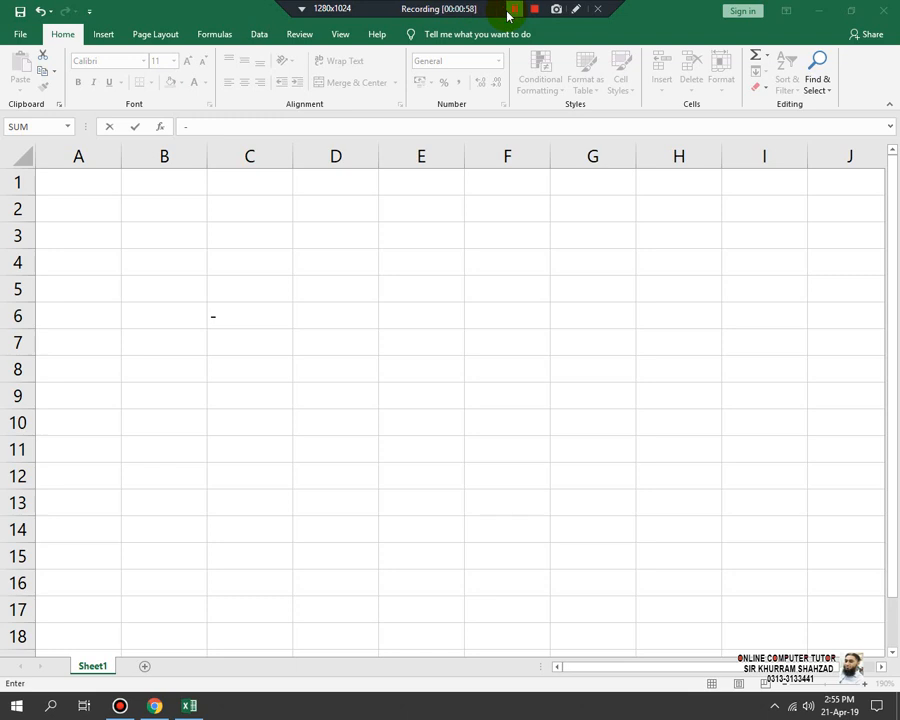
pyautogui.click(327, 265)
pyautogui.press('Escape')
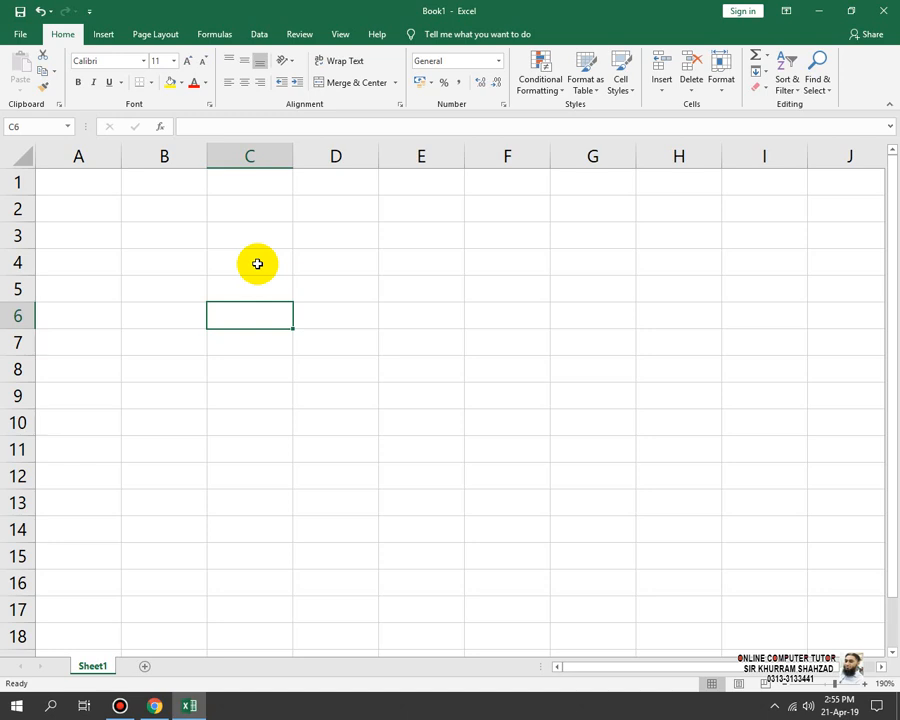
# Step: Enter the heading ID in cell D5 with F-1001 in D6 and F-1002 in D7
pyautogui.click(313, 279)
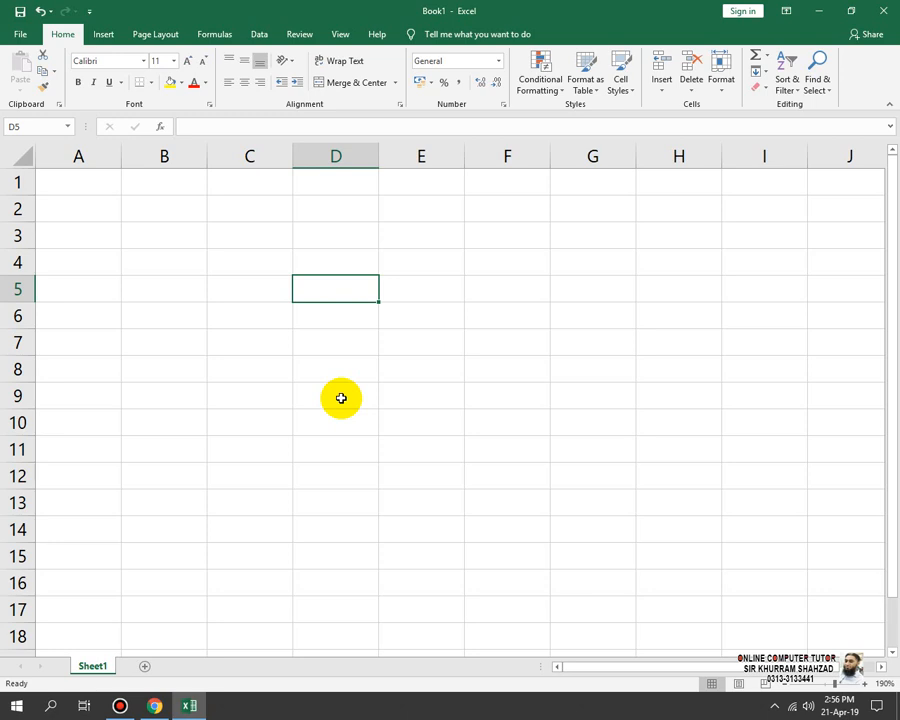
pyautogui.write('CL')
pyautogui.press('BackSpace')
pyautogui.press('BackSpace')
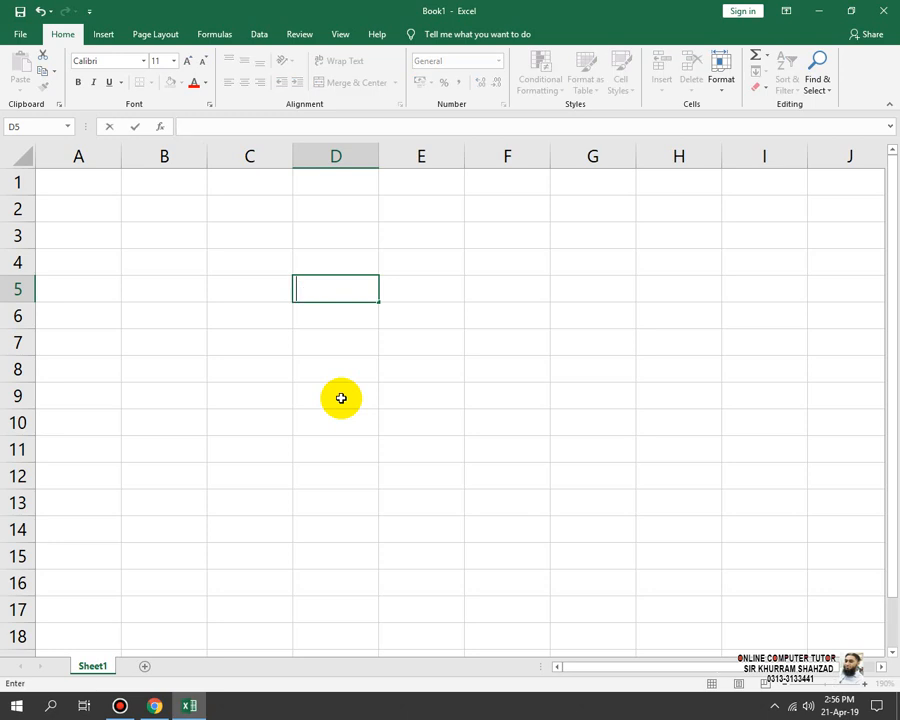
pyautogui.write('ID')
pyautogui.press('Return')
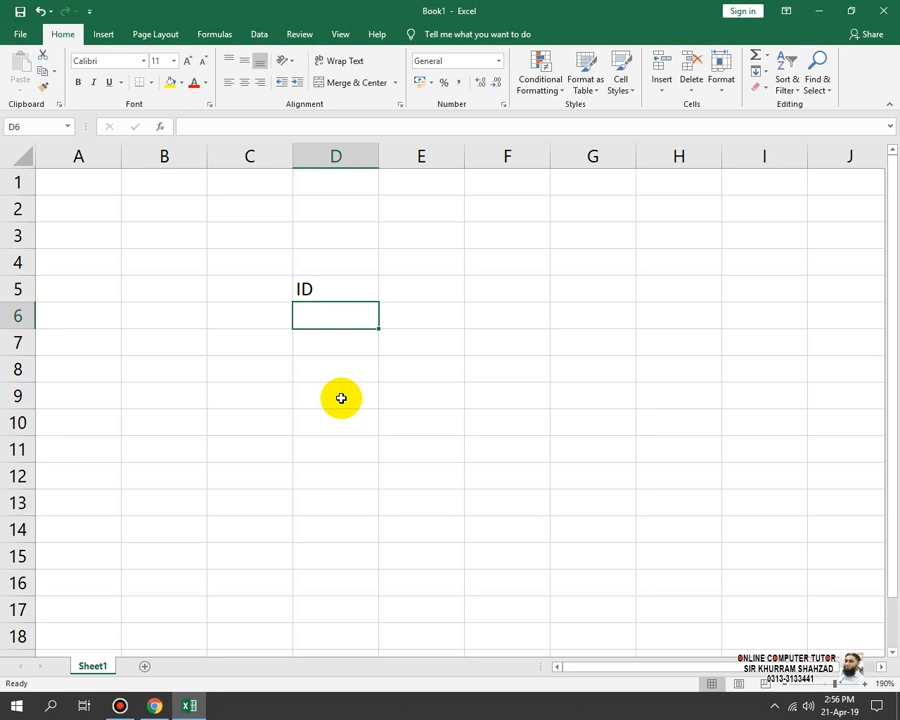
pyautogui.write('F-1001')
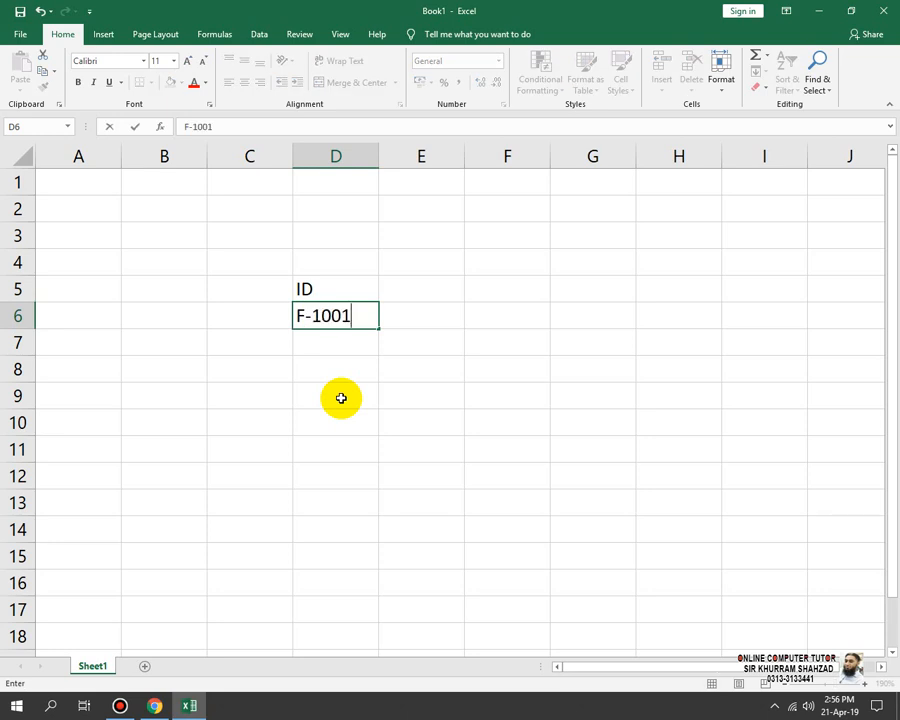
pyautogui.press('Return')
pyautogui.write('F-1002')
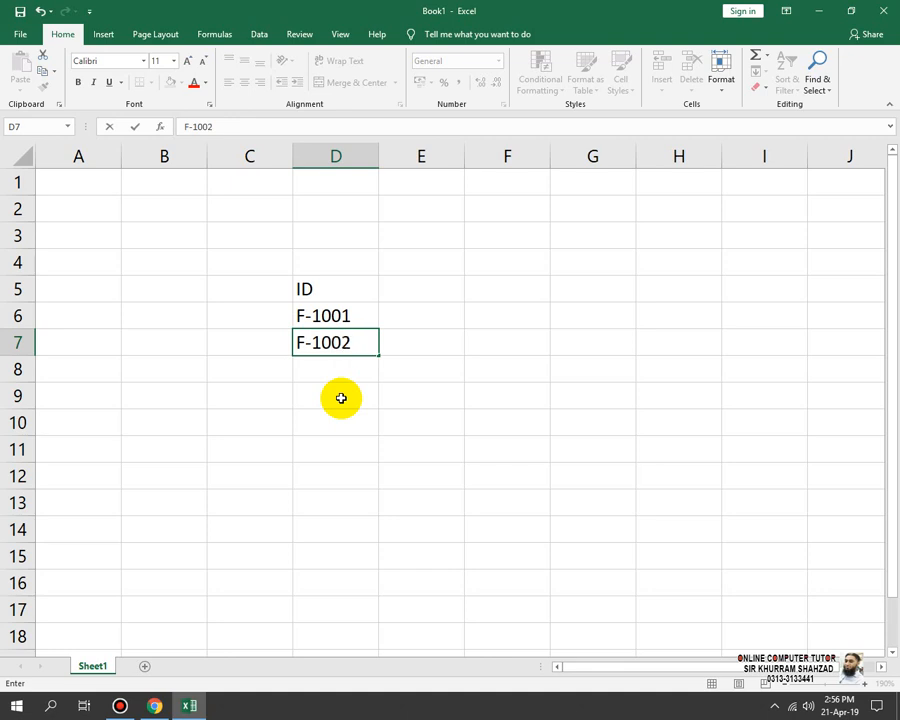
pyautogui.press('Return')
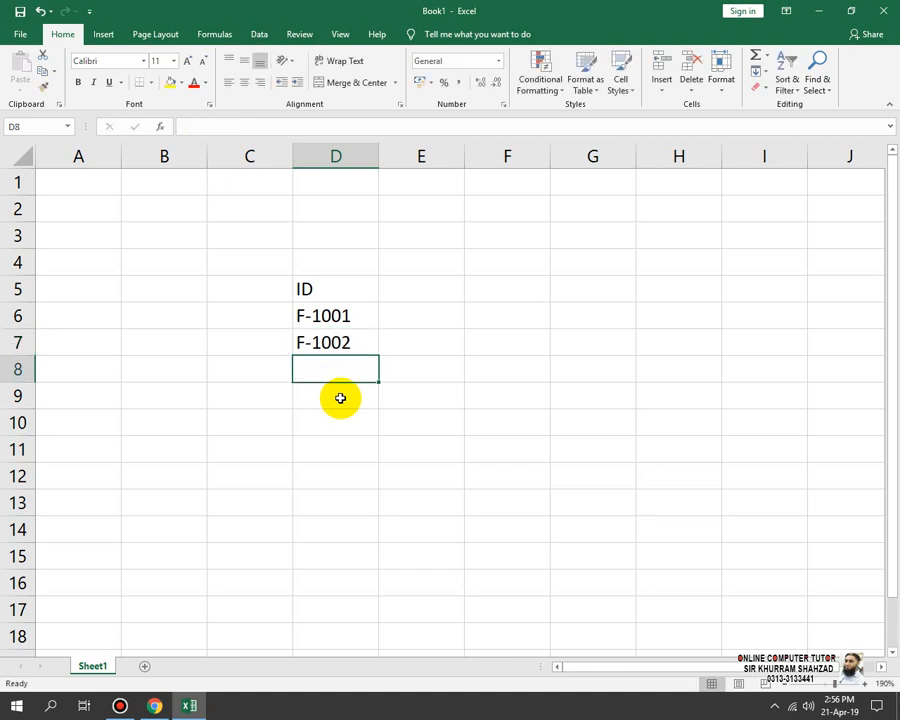
# Step: Extend the ID series from D6:D7 down to cell D11 with AutoFill
pyautogui.moveTo(344, 314); pyautogui.dragTo(377, 358)
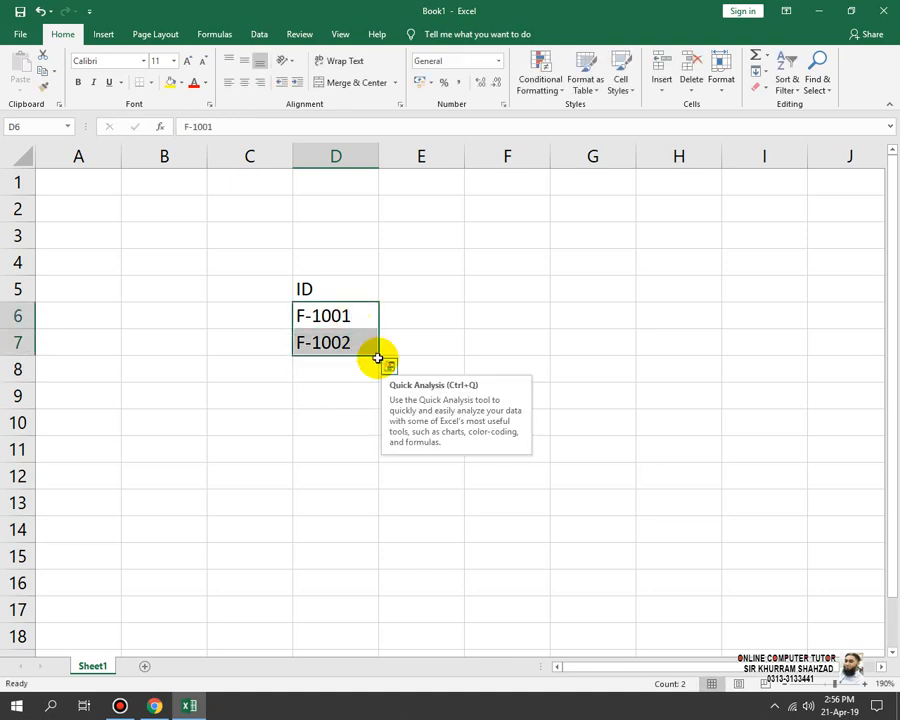
pyautogui.click(380, 358)
pyautogui.moveTo(352, 316); pyautogui.dragTo(382, 460)
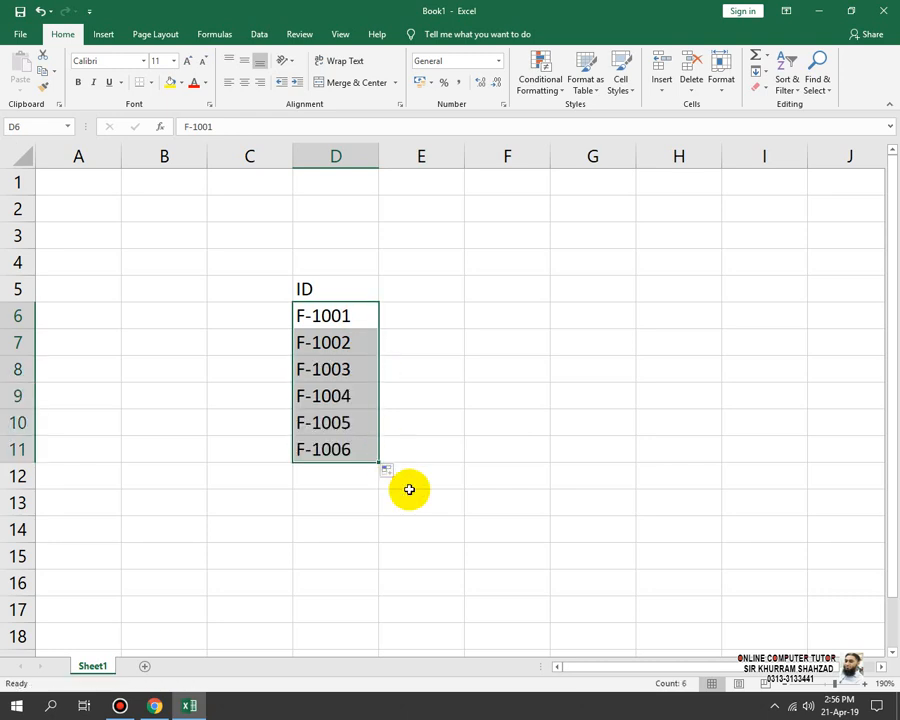
# Step: Enter the heading Name in cell E5, with A in E6 and B in E7
pyautogui.click(400, 289)
pyautogui.write('Nam')
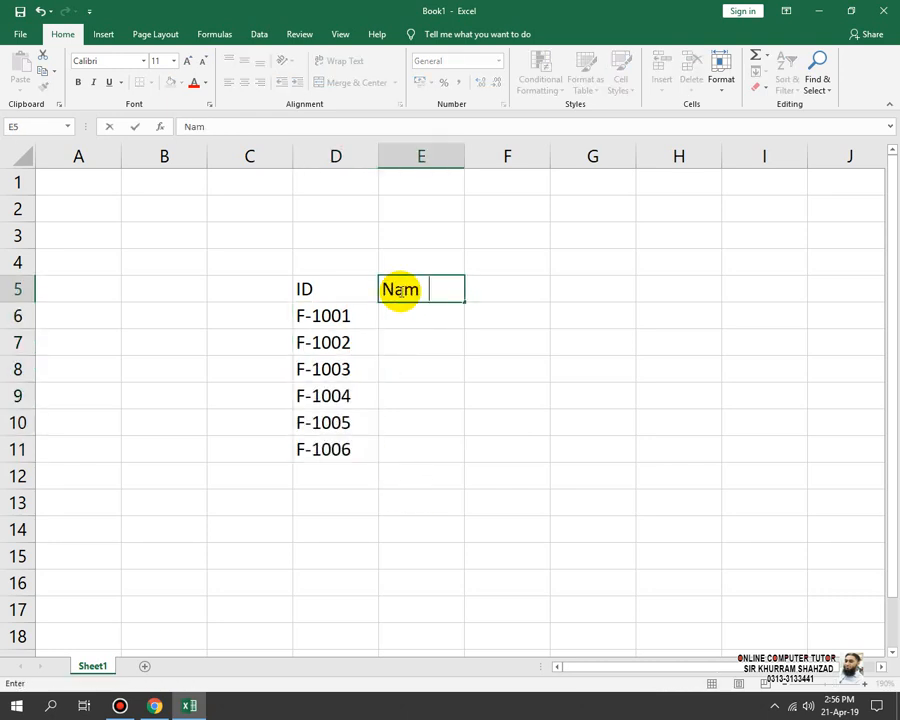
pyautogui.write('e')
pyautogui.press('Return')
pyautogui.write('A')
pyautogui.press('Return')
pyautogui.write('B')
pyautogui.hotkey('shift', 'Return')
pyautogui.write('C')
pyautogui.hotkey('shift', 'Return')
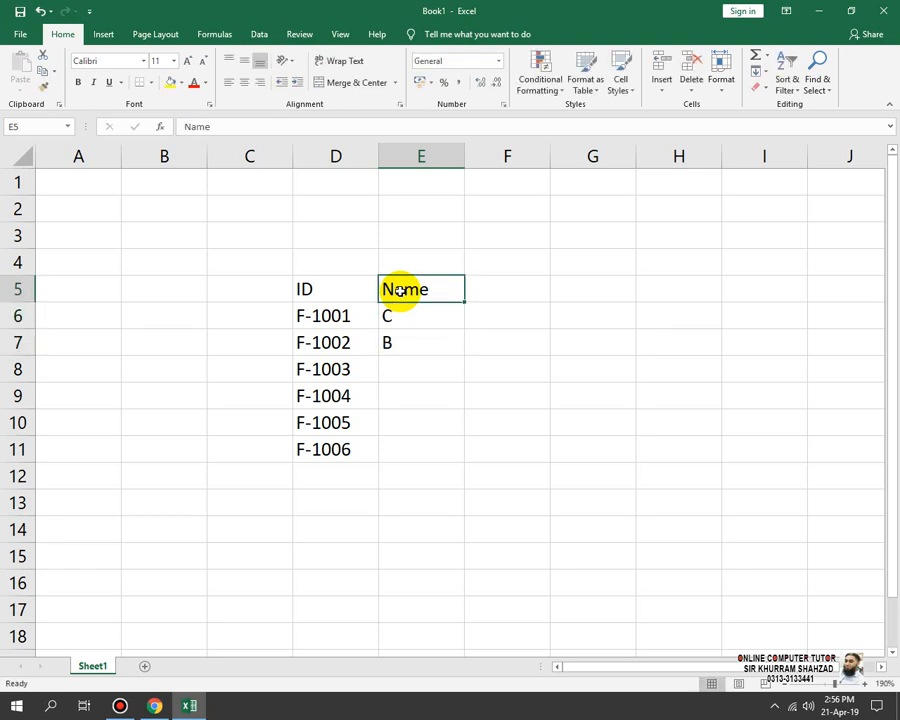
pyautogui.press('Return')
pyautogui.write('A')
pyautogui.press('Return')
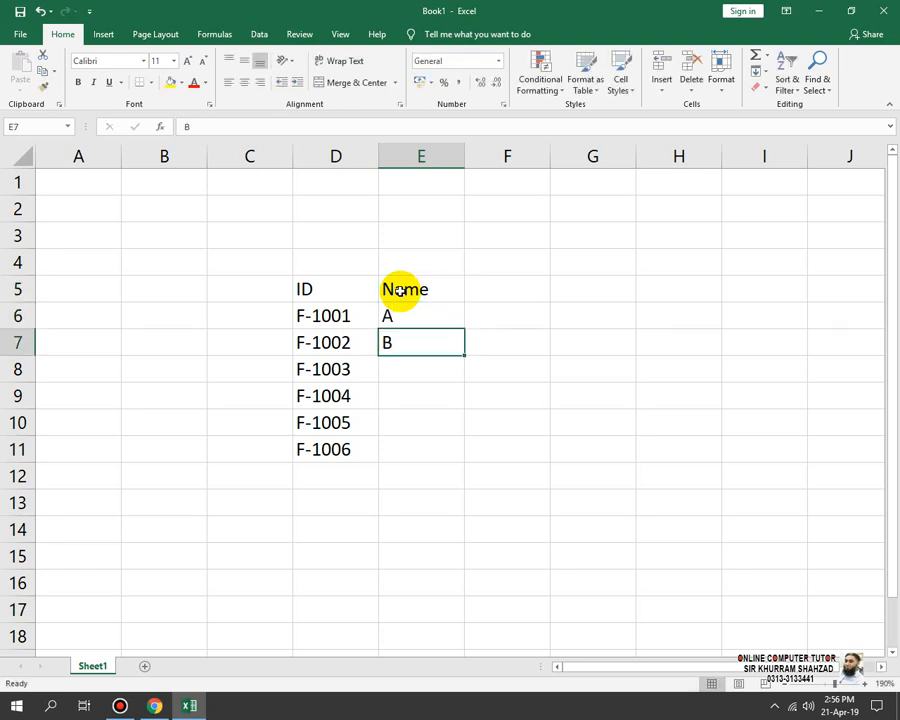
# Step: Complete the Name column with C, D, E and F in cells E8 to E11
pyautogui.press('Return')
pyautogui.write('C')
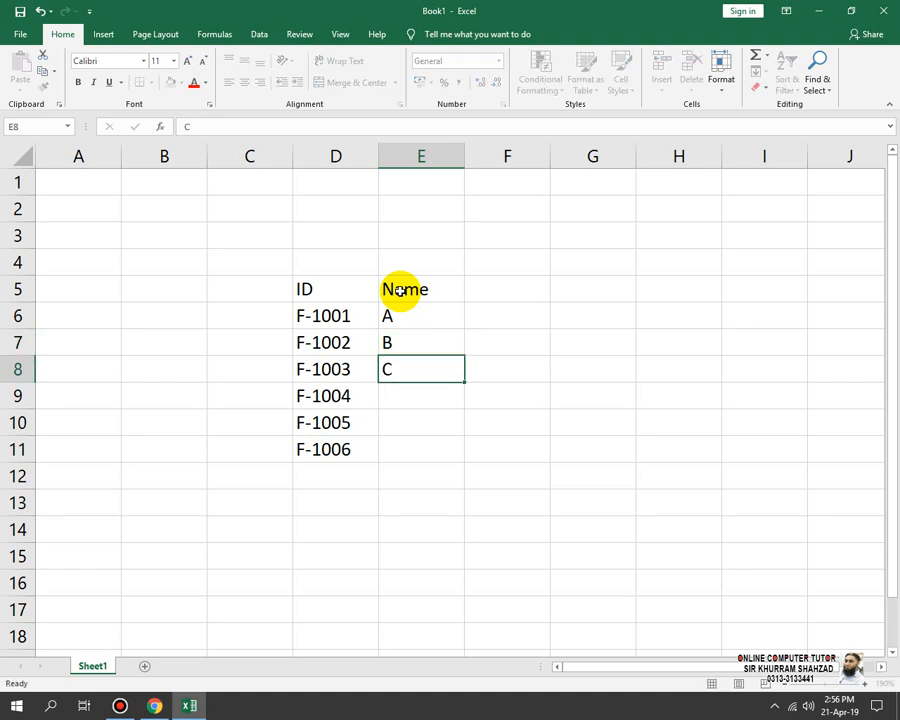
pyautogui.press('Return')
pyautogui.write('D')
pyautogui.press('Return')
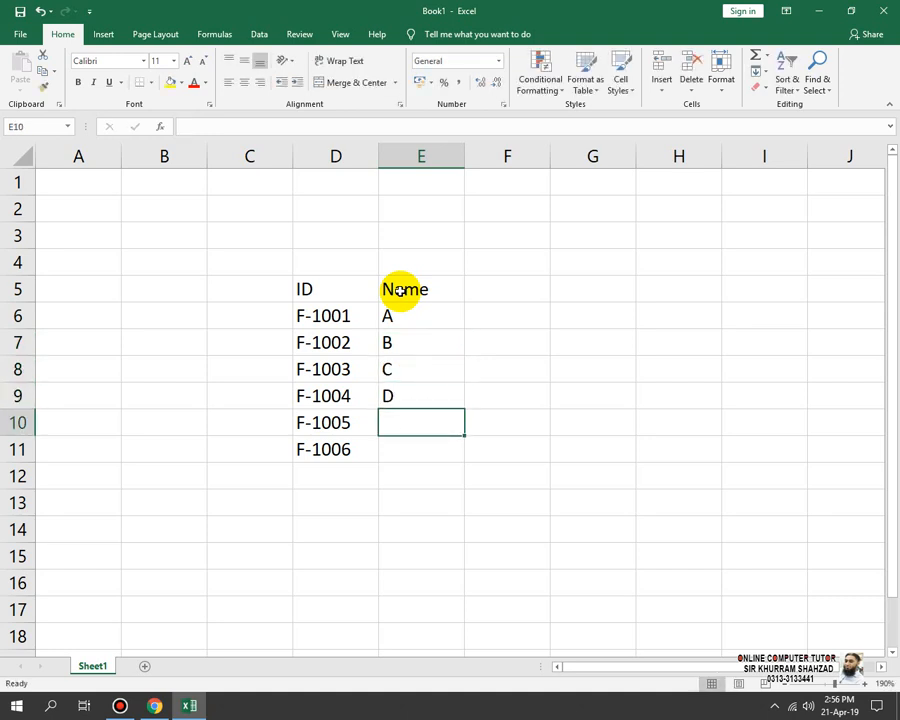
pyautogui.write('E')
pyautogui.press('Return')
pyautogui.write('F')
pyautogui.press('Return')
# Step: Add the column heading Marks in cell F5, beside the Name heading
pyautogui.press('Right')
pyautogui.press('Up')
pyautogui.press('Up')
pyautogui.press('Up')
pyautogui.press('Up')
pyautogui.press('Up')
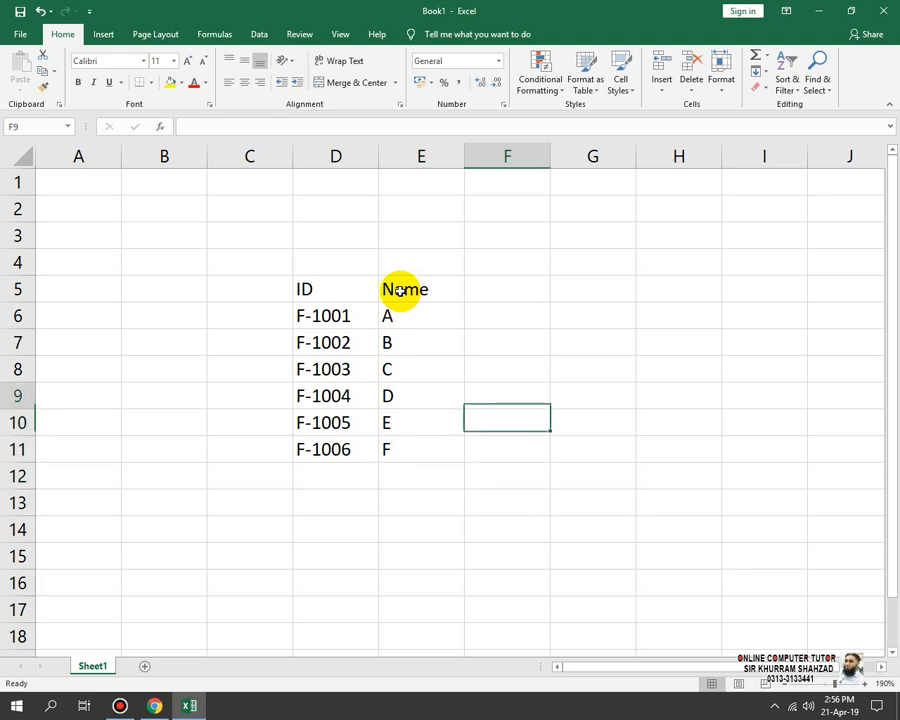
pyautogui.press('Up')
pyautogui.press('Up')
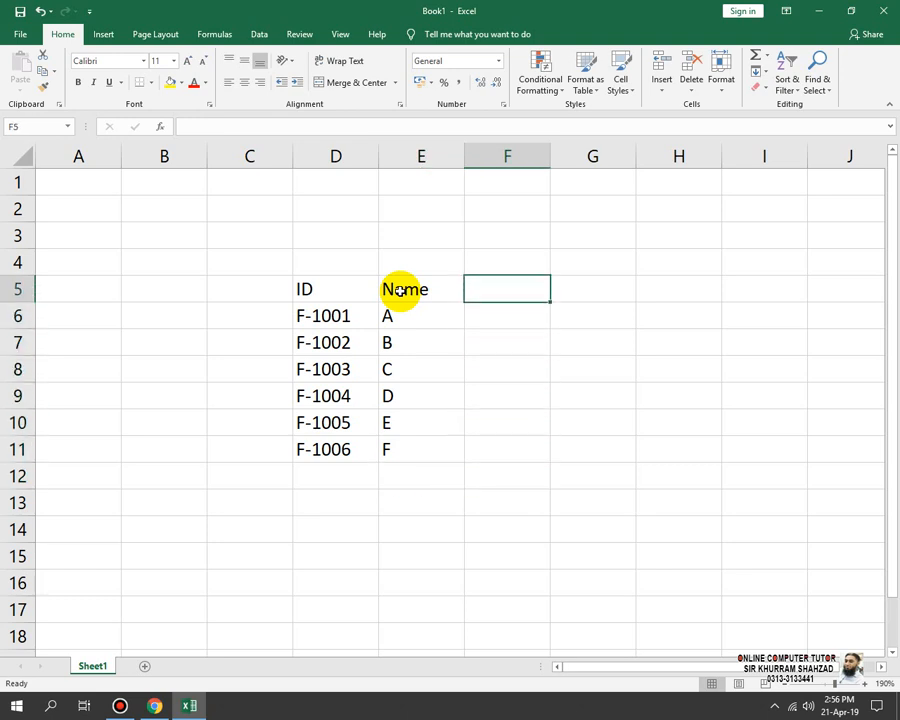
pyautogui.write('Marks')
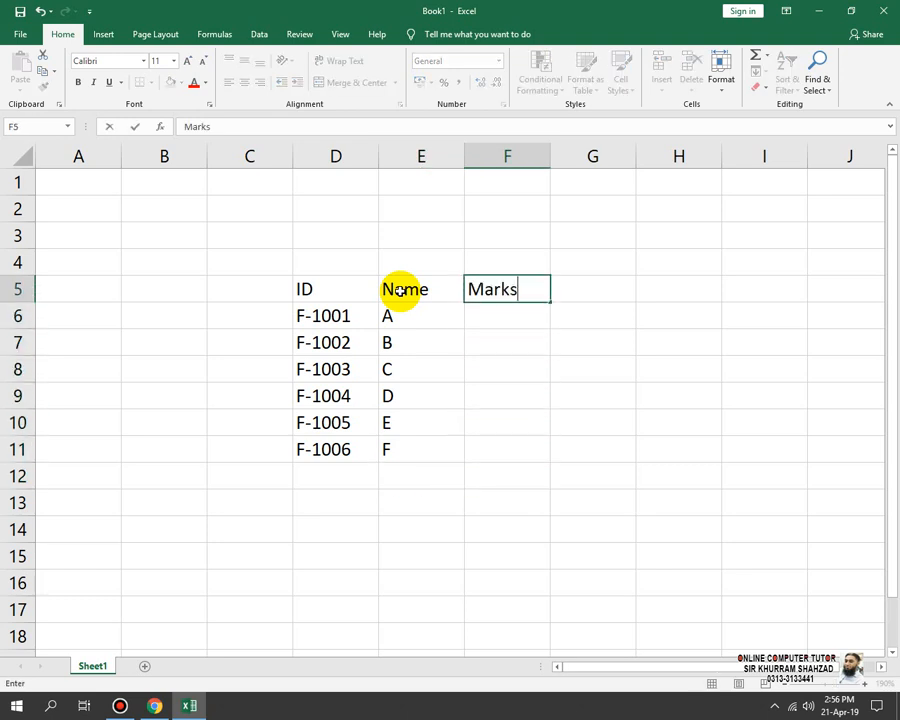
pyautogui.press('Return')
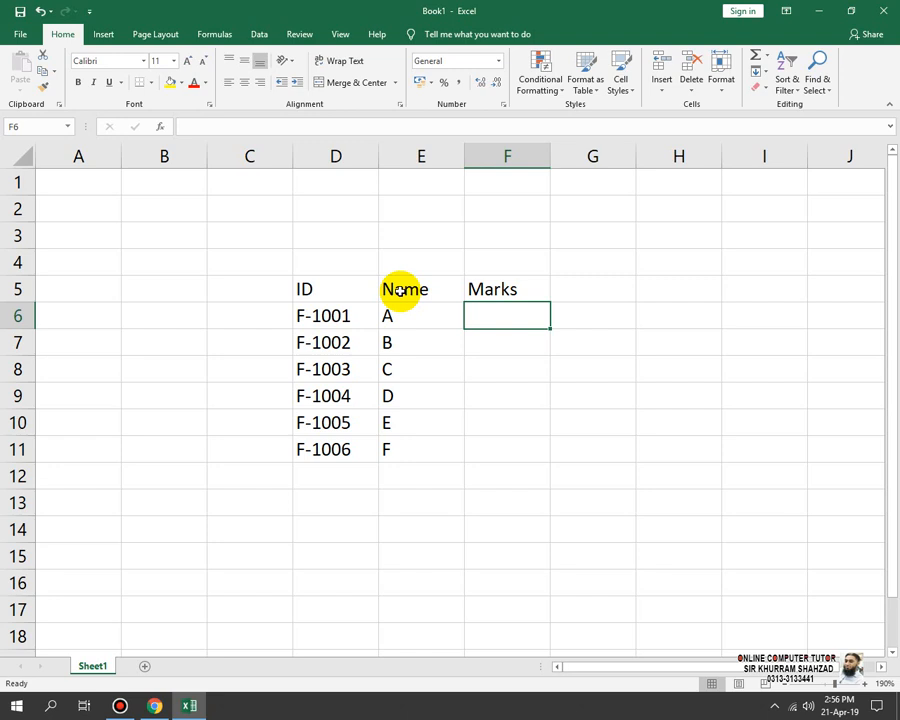
# Step: Fill cells F6 to F11 with the marks 300, 250, 400, 550, 480 and 380
pyautogui.write('300')
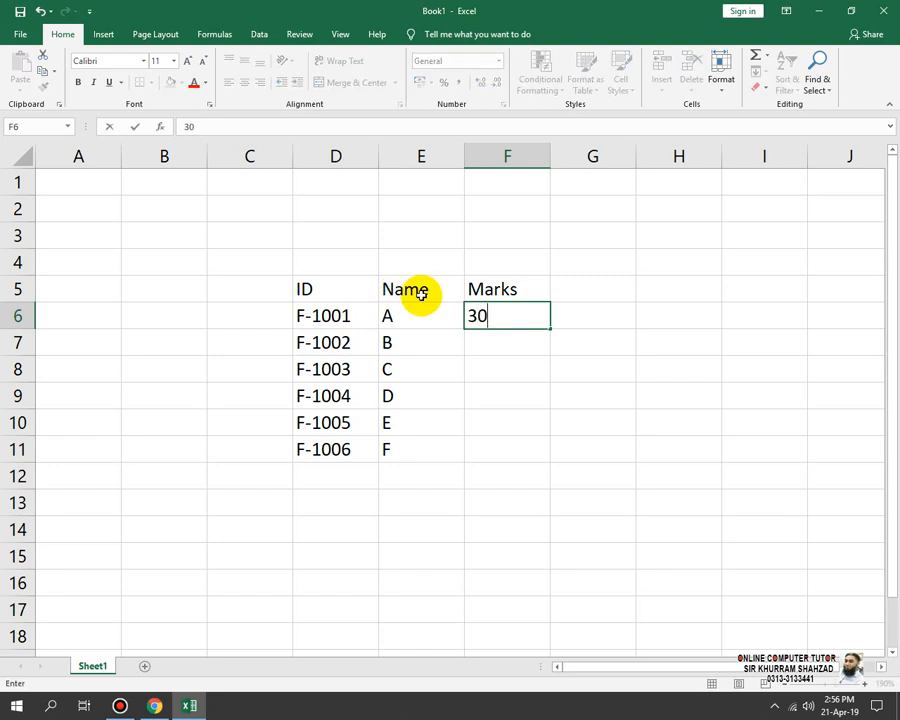
pyautogui.press('Return')
pyautogui.write('250')
pyautogui.press('Return')
pyautogui.write('400')
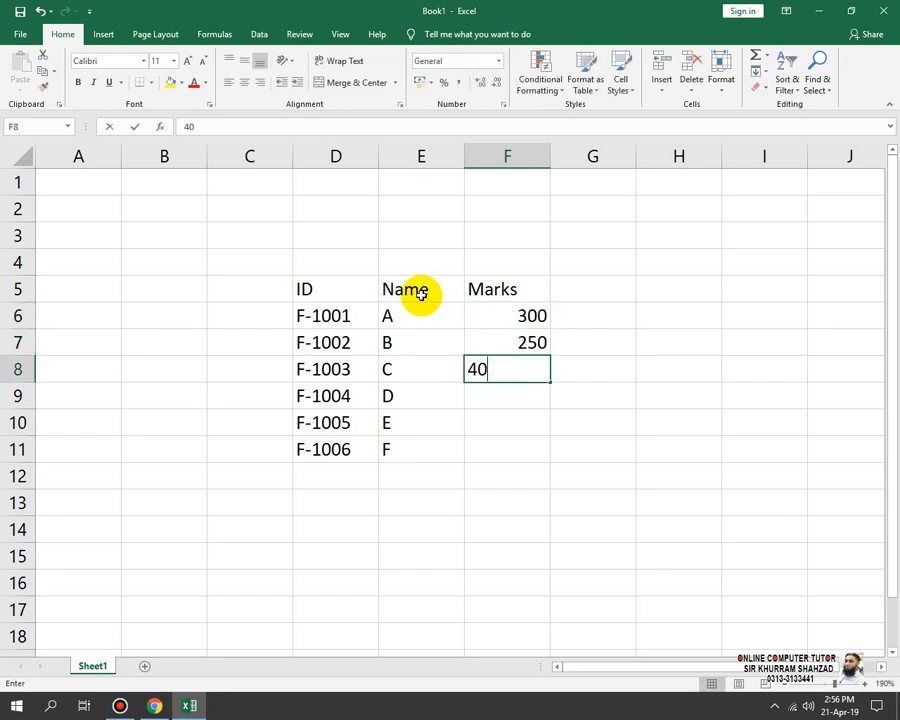
pyautogui.press('Return')
pyautogui.write('550')
pyautogui.press('Return')
pyautogui.write('480')
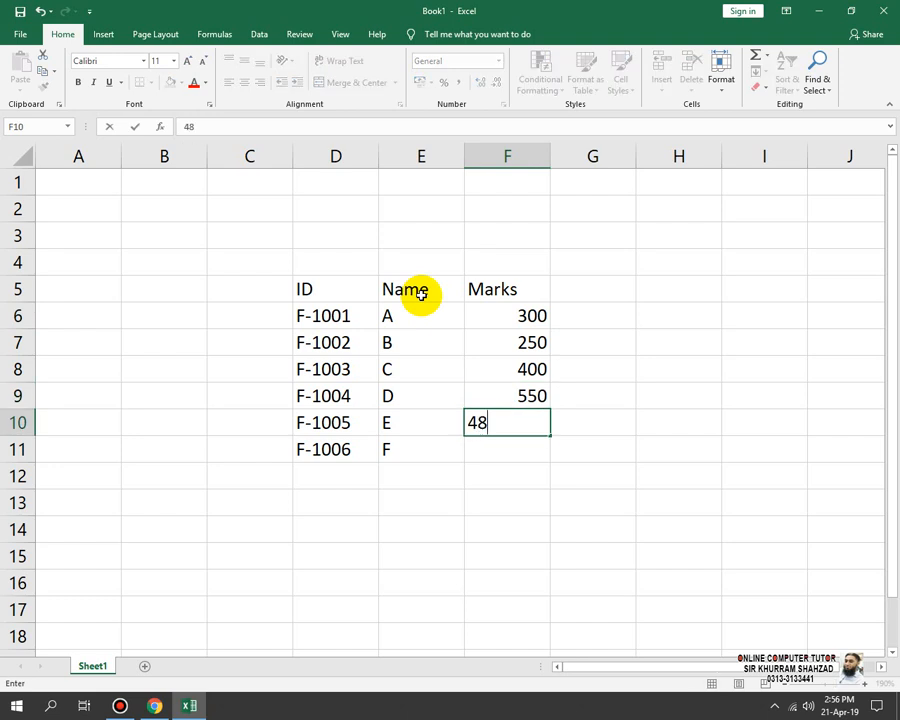
pyautogui.press('Return')
pyautogui.write('380')
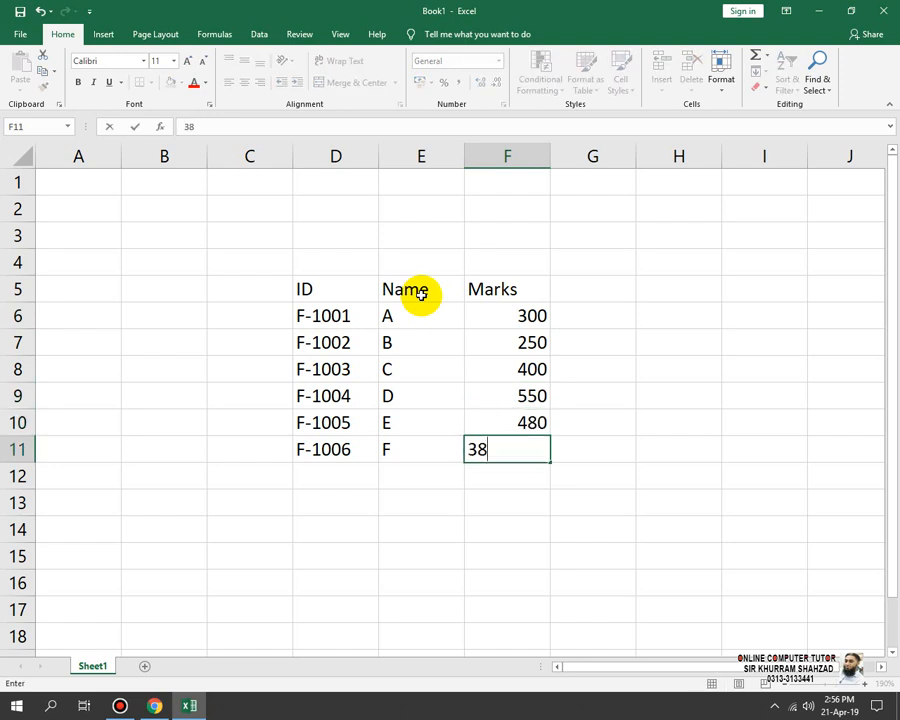
pyautogui.press('Return')
# Step: Center the contents of D5:F11 horizontally and apply all borders to the range
pyautogui.moveTo(497, 290); pyautogui.dragTo(327, 450)
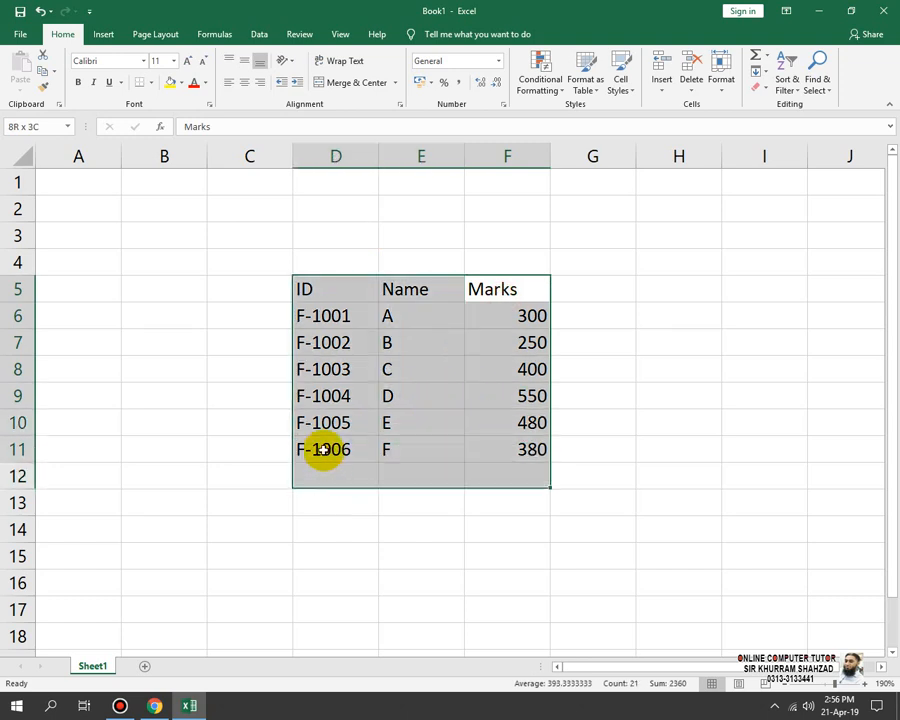
pyautogui.click(238, 84)
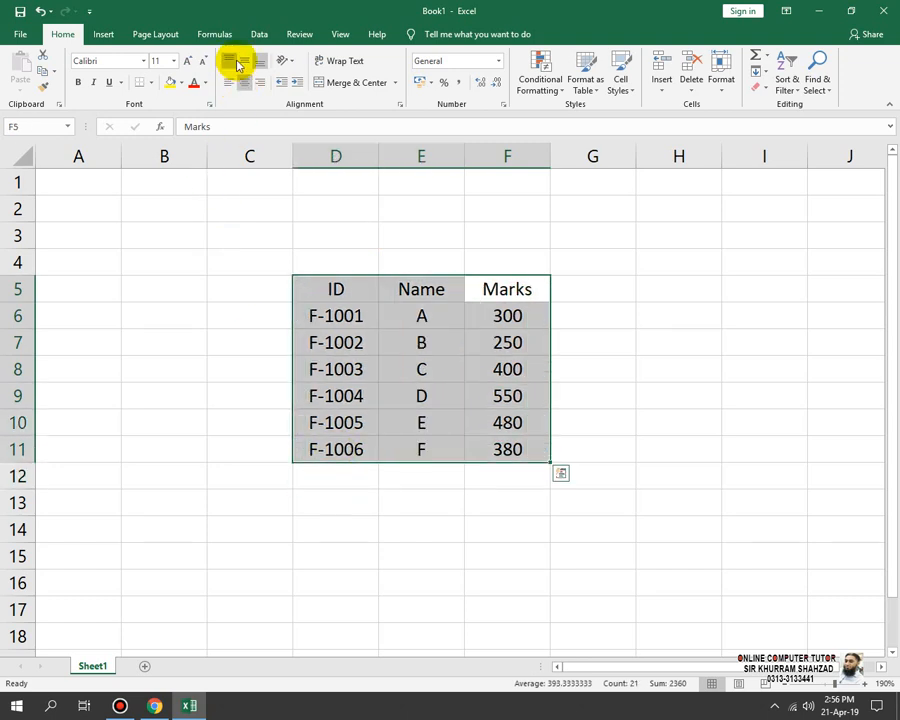
pyautogui.click(152, 84)
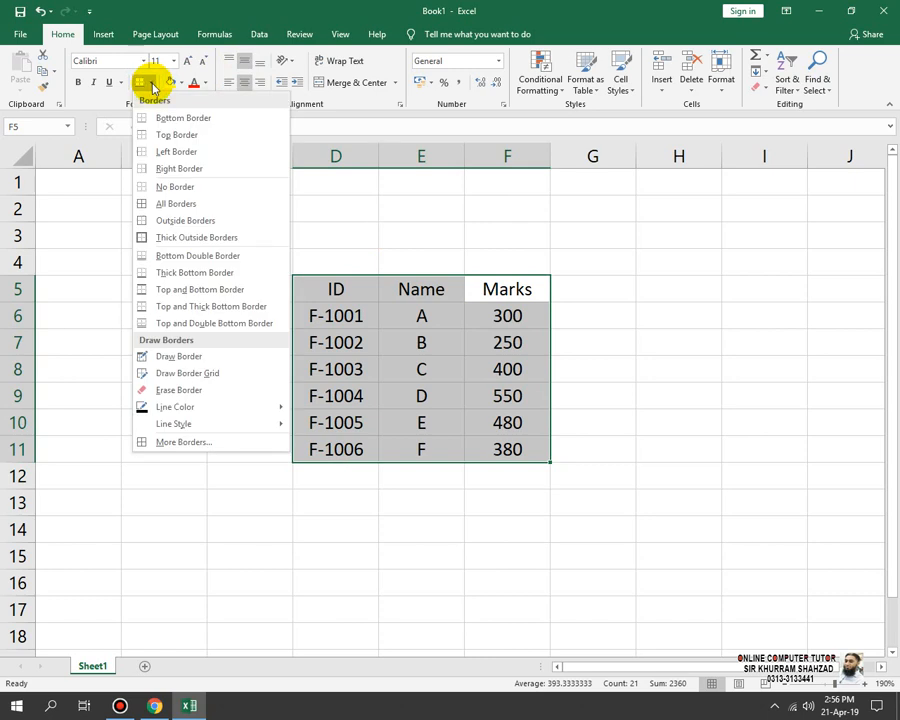
pyautogui.click(180, 202)
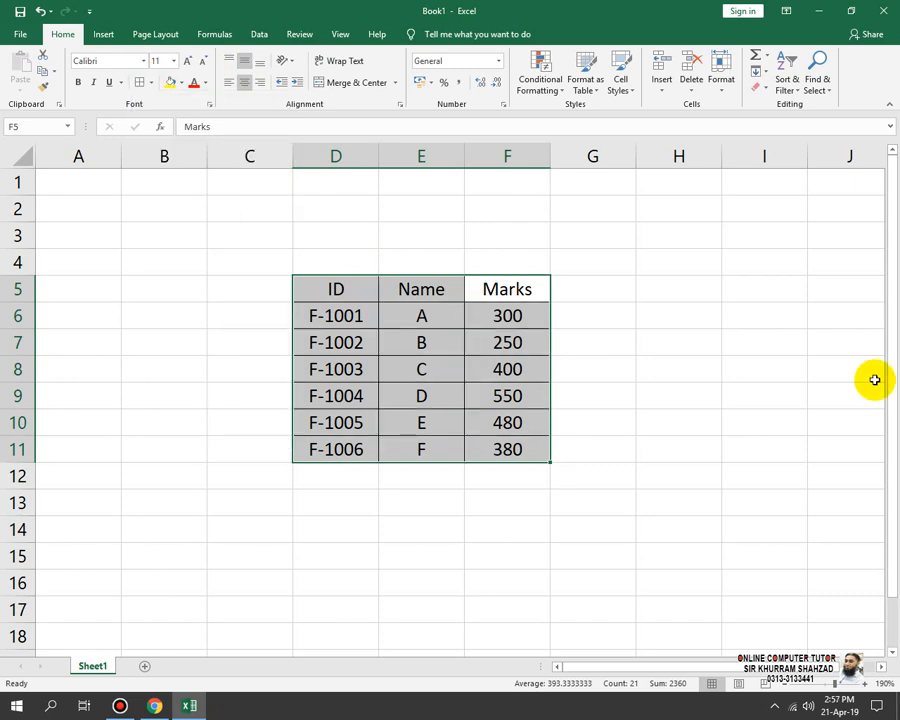
# Step: Format D5:F11 as a table with headers, using the gold banded style from the second row of the Medium group
pyautogui.click(597, 90)
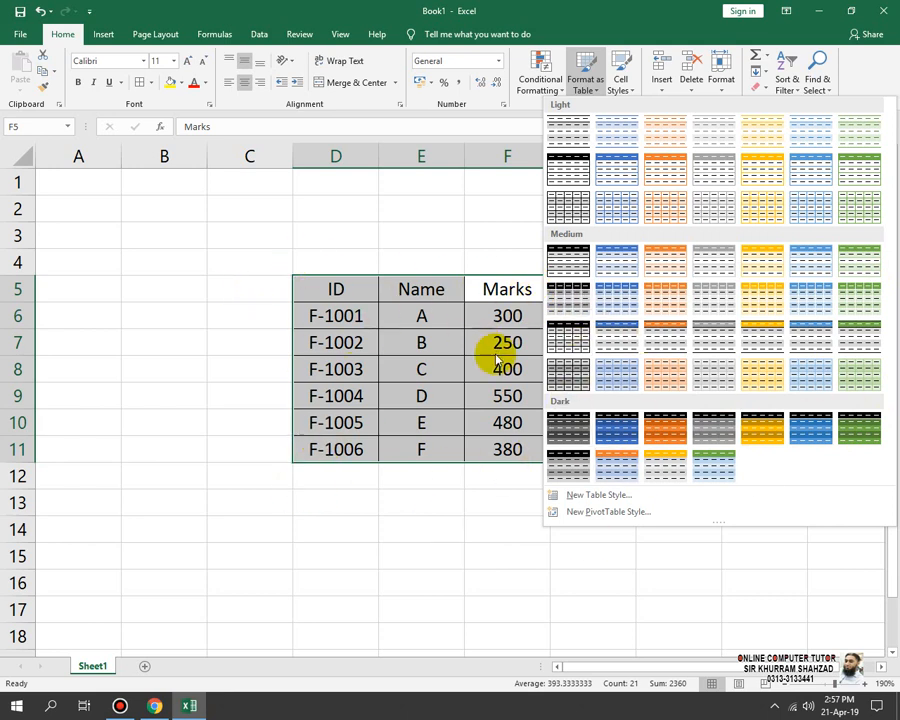
pyautogui.click(779, 293)
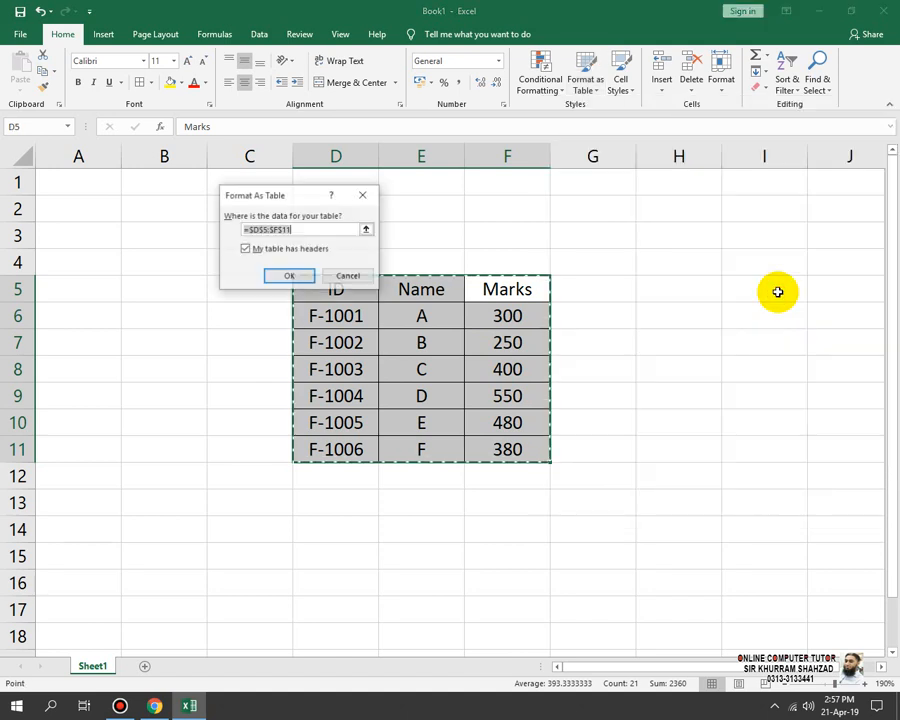
pyautogui.click(289, 277)
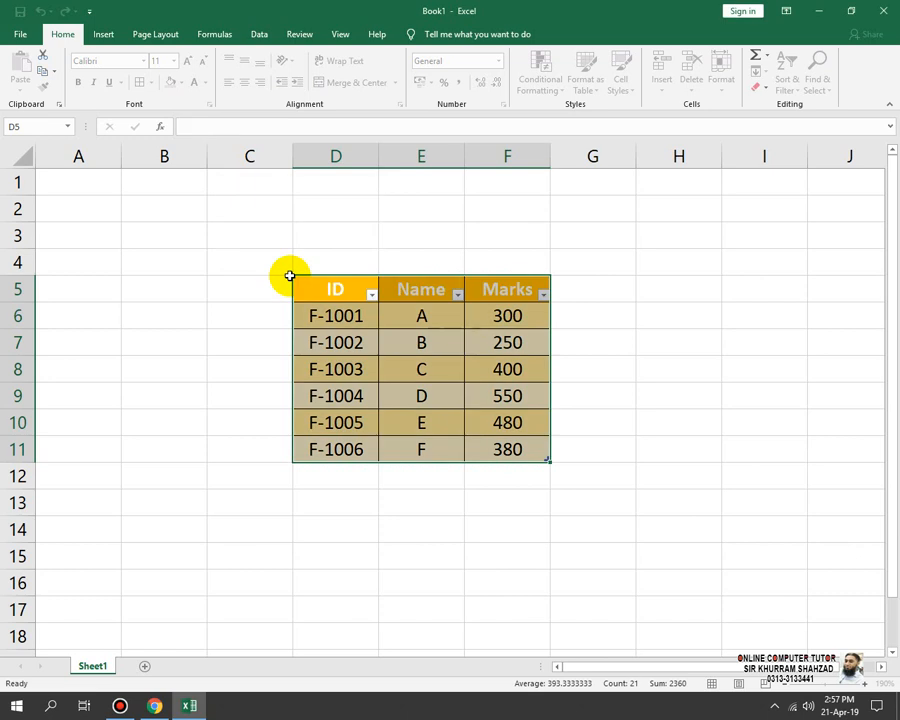
# Step: Examine the sorting and filter options of the ID, Name and Marks columns without changing them
pyautogui.click(510, 393)
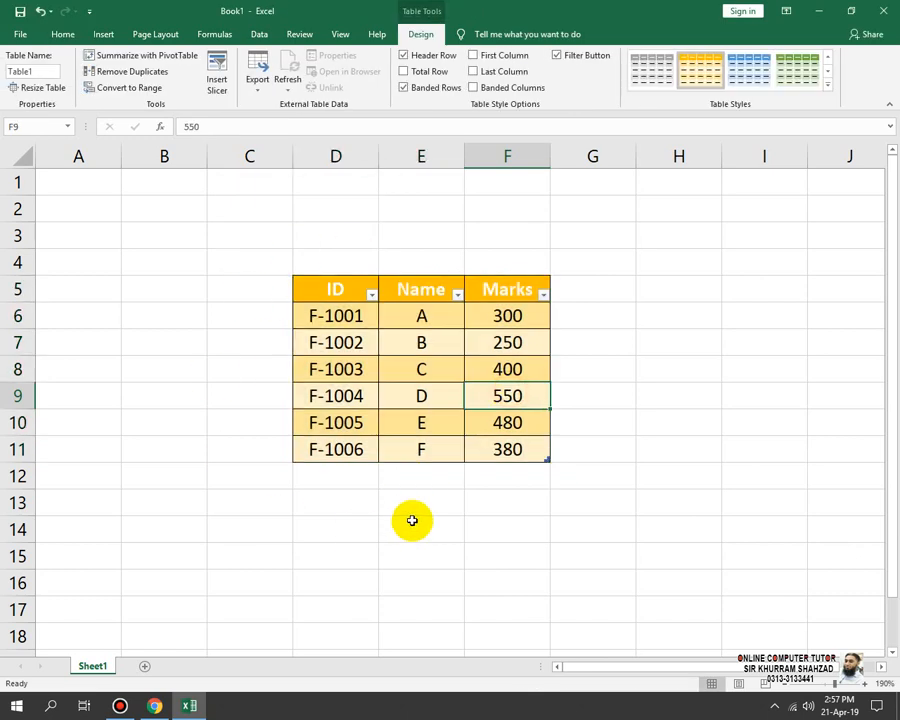
pyautogui.click(410, 520)
pyautogui.click(373, 297)
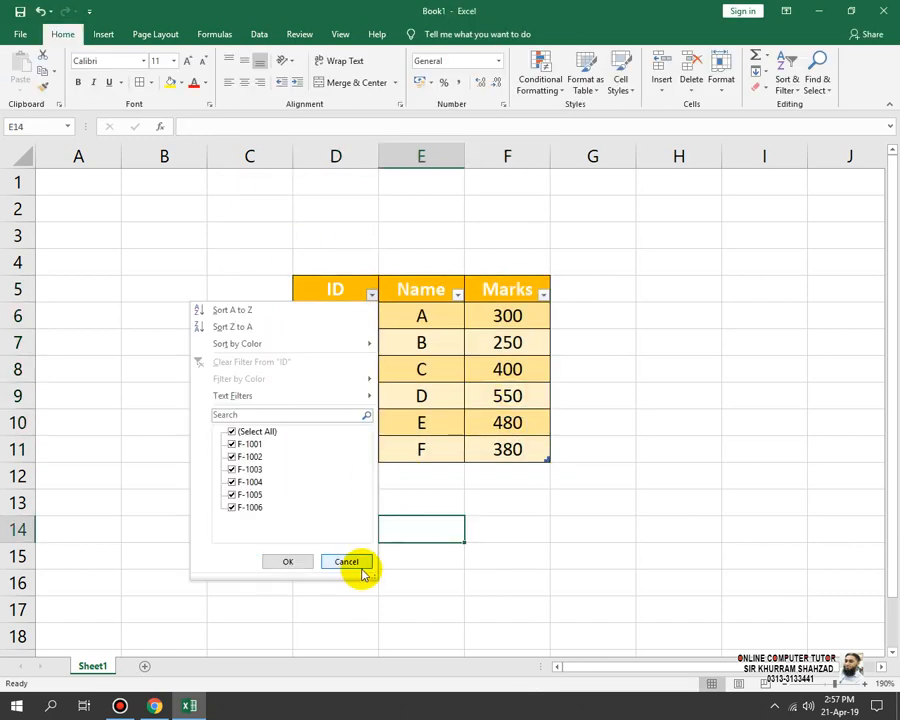
pyautogui.click(346, 559)
pyautogui.click(458, 303)
pyautogui.click(458, 296)
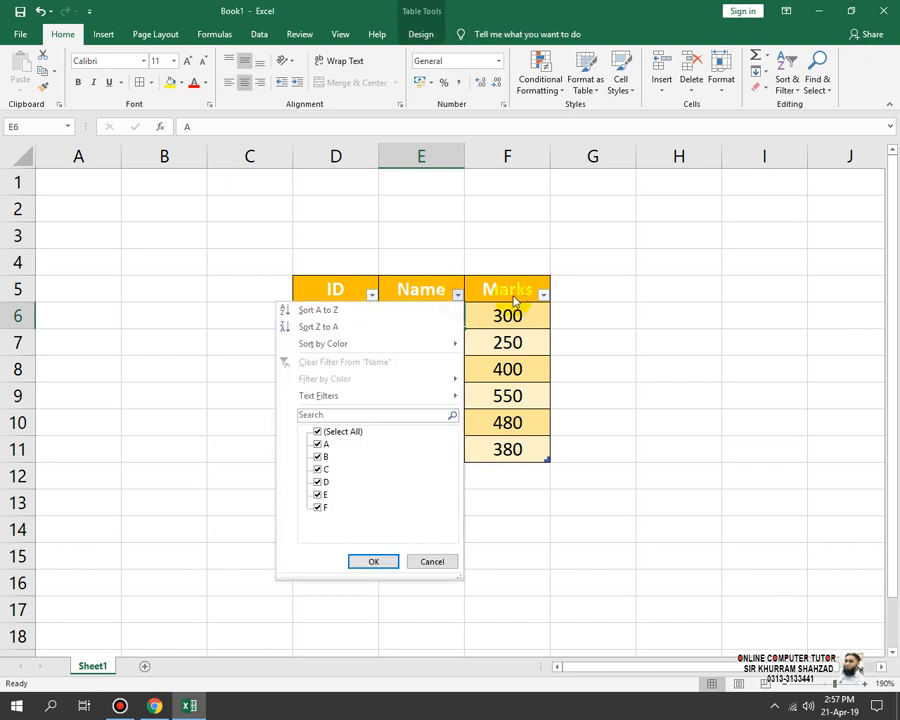
pyautogui.click(530, 395)
pyautogui.click(543, 294)
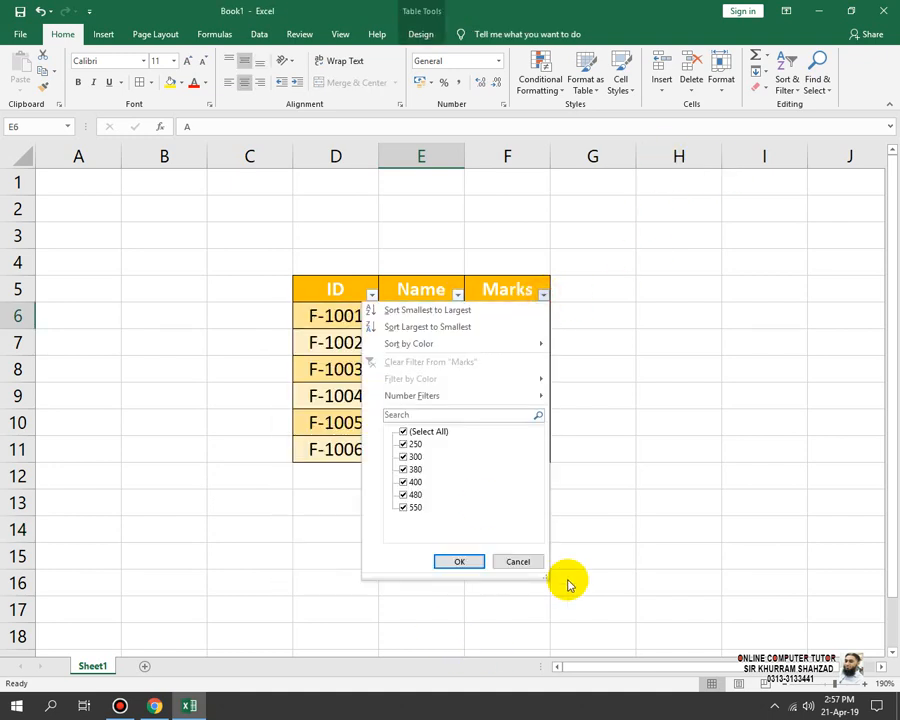
pyautogui.click(602, 569)
pyautogui.click(570, 453)
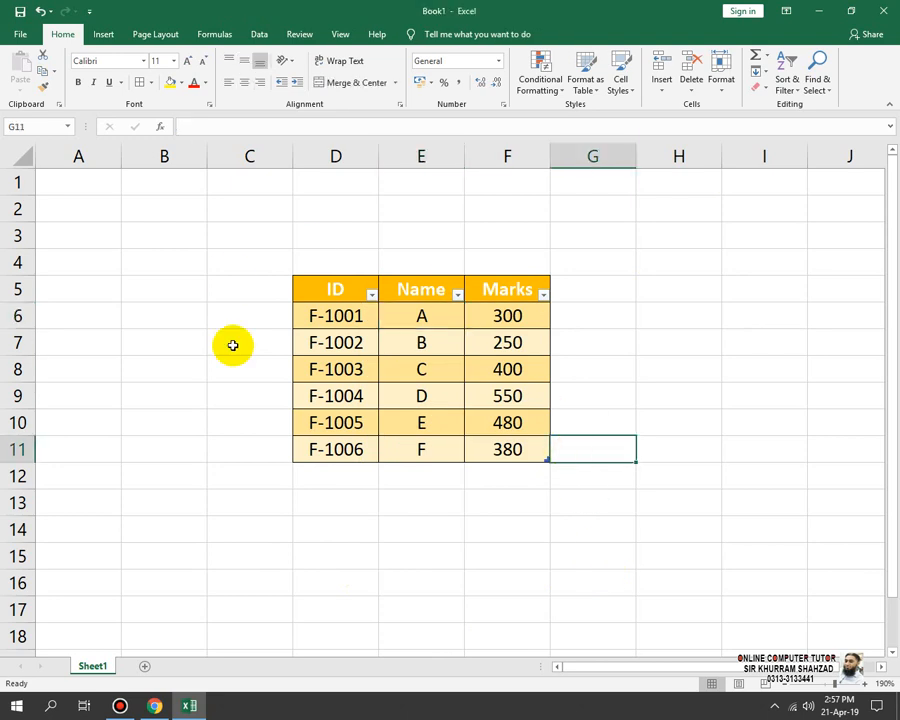
# Step: Restyle the table D5:F11 with the orange banded, gridded table style from the last row of the Light group
pyautogui.moveTo(529, 293); pyautogui.dragTo(336, 449)
pyautogui.click(537, 76)
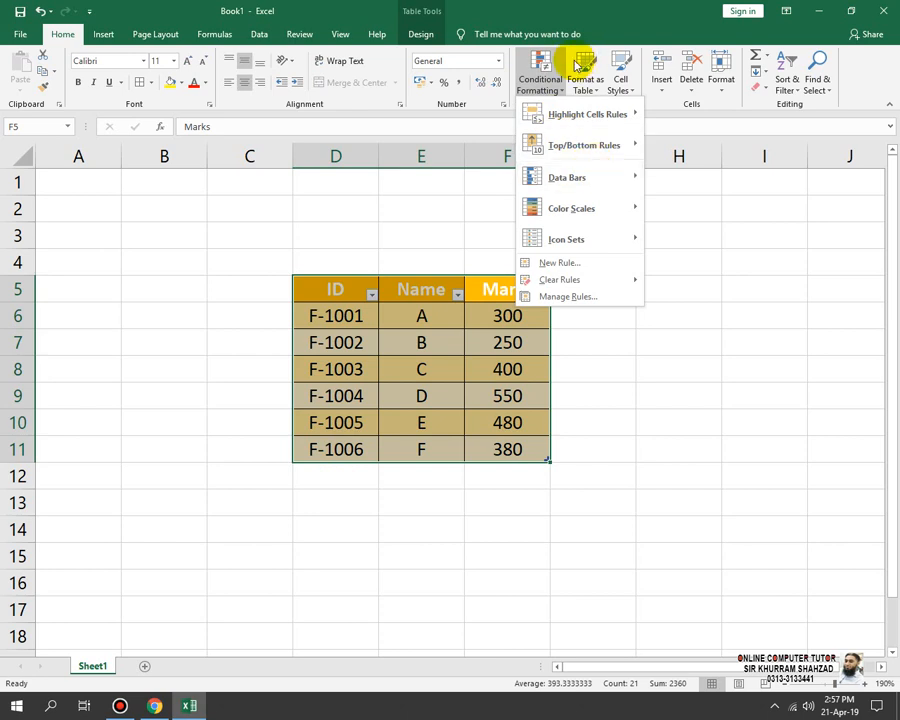
pyautogui.click(580, 72)
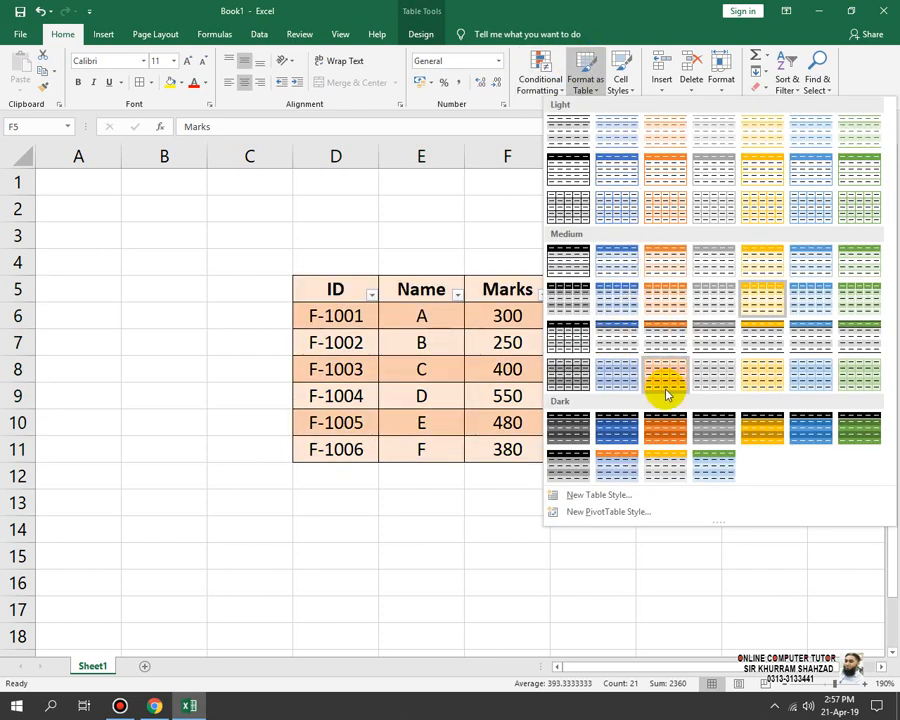
pyautogui.click(660, 206)
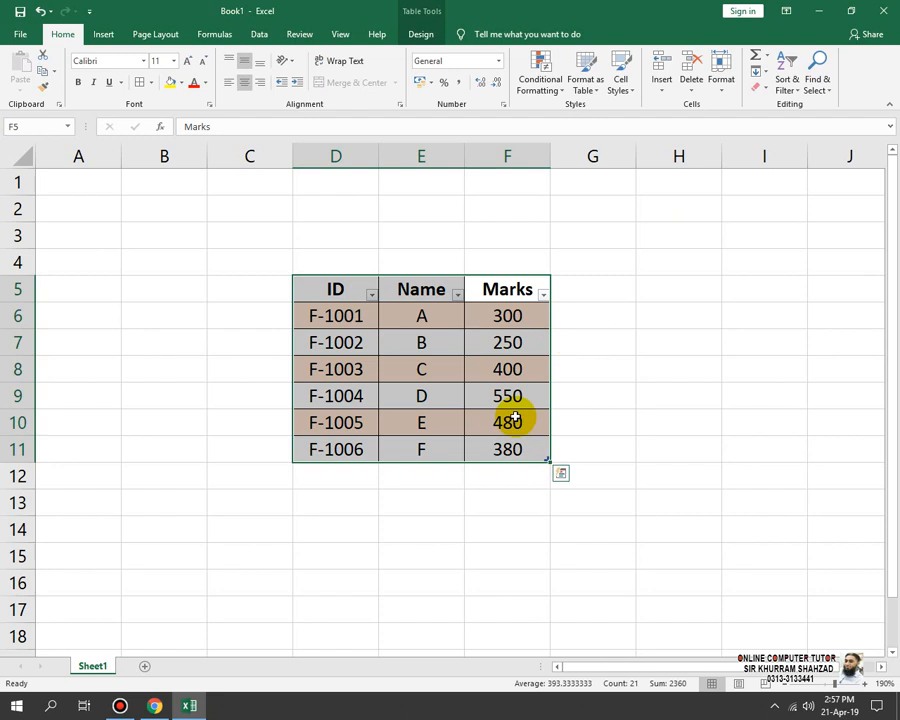
pyautogui.click(627, 93)
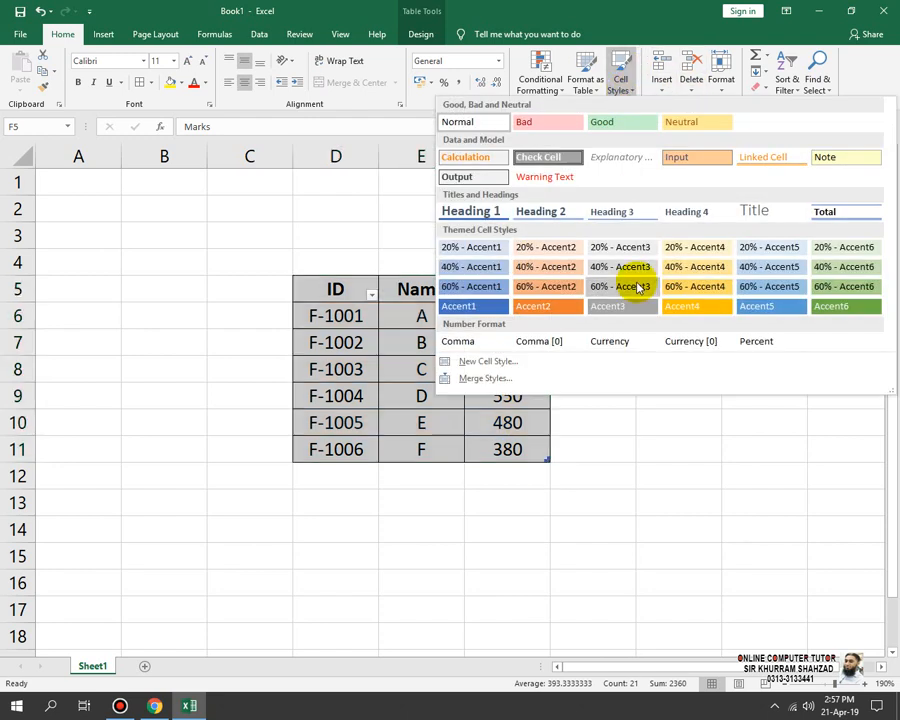
pyautogui.click(700, 474)
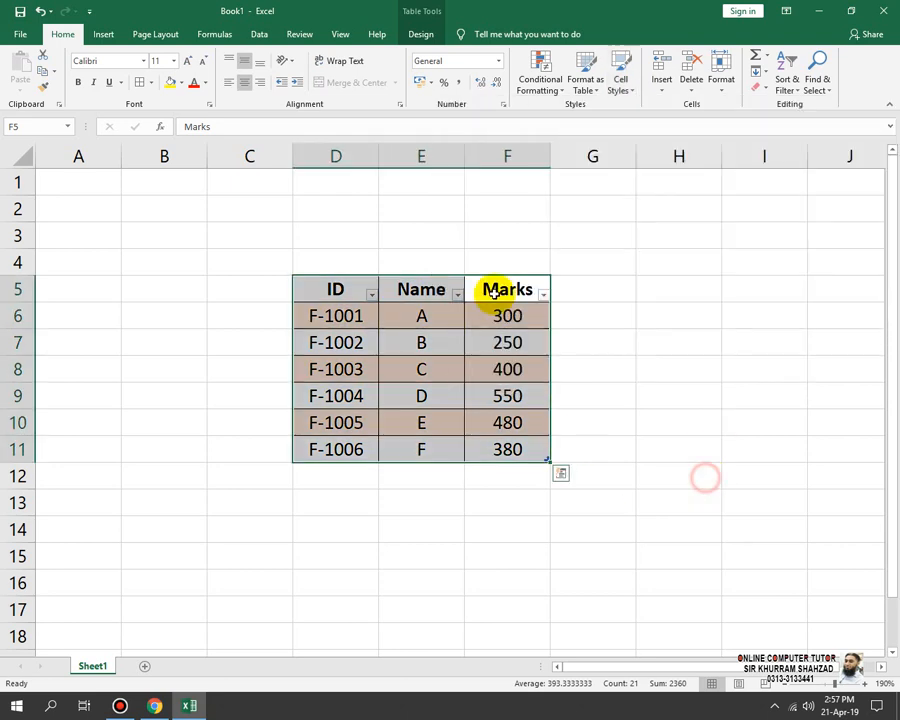
pyautogui.click(134, 293)
pyautogui.moveTo(268, 206); pyautogui.dragTo(70, 615)
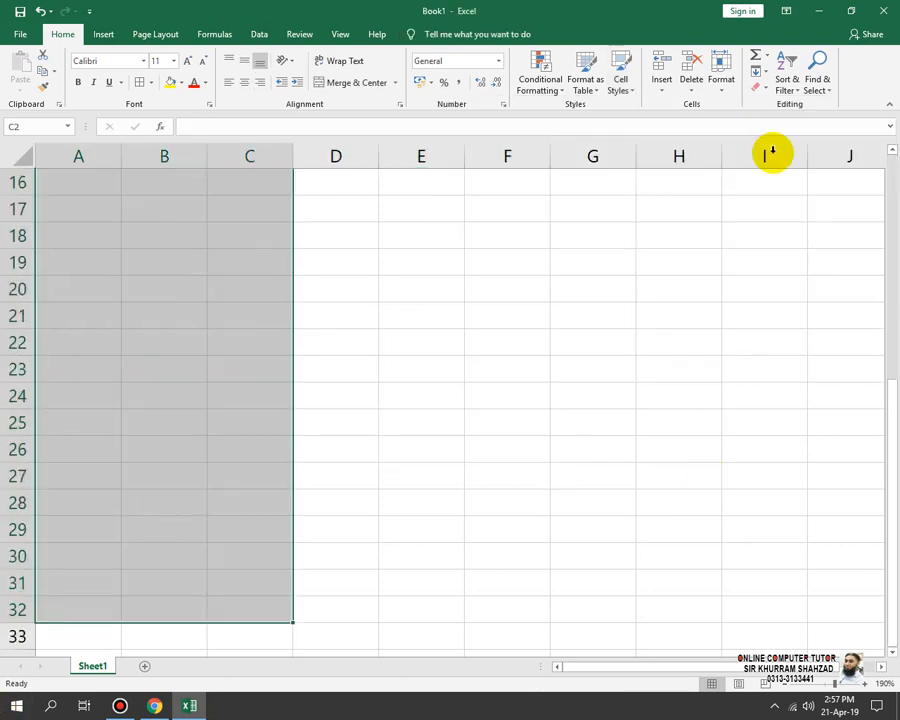
pyautogui.click(630, 88)
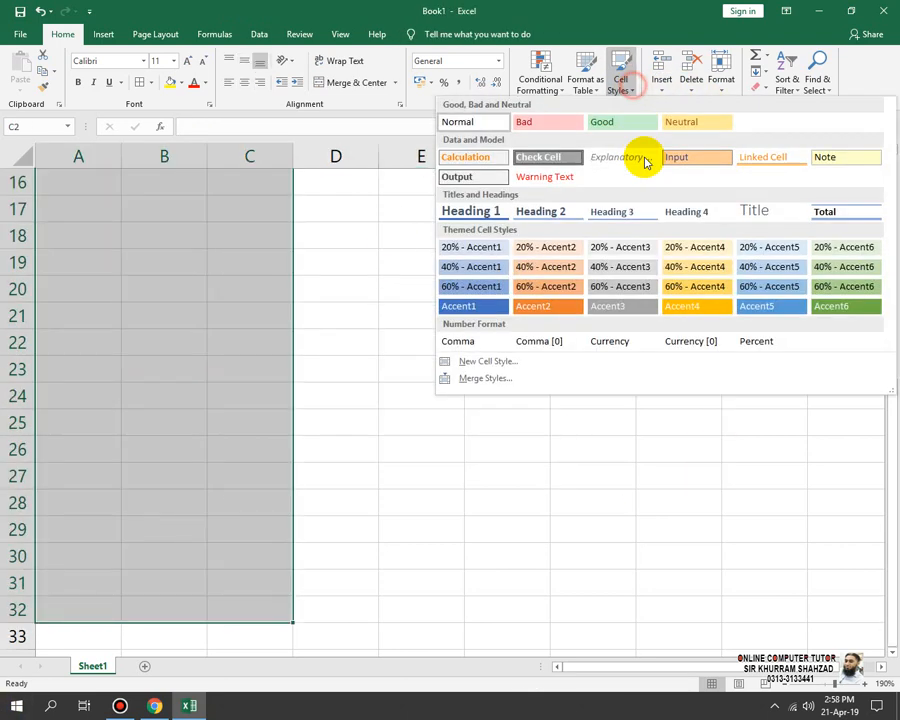
pyautogui.scroll(5, 162, 576)
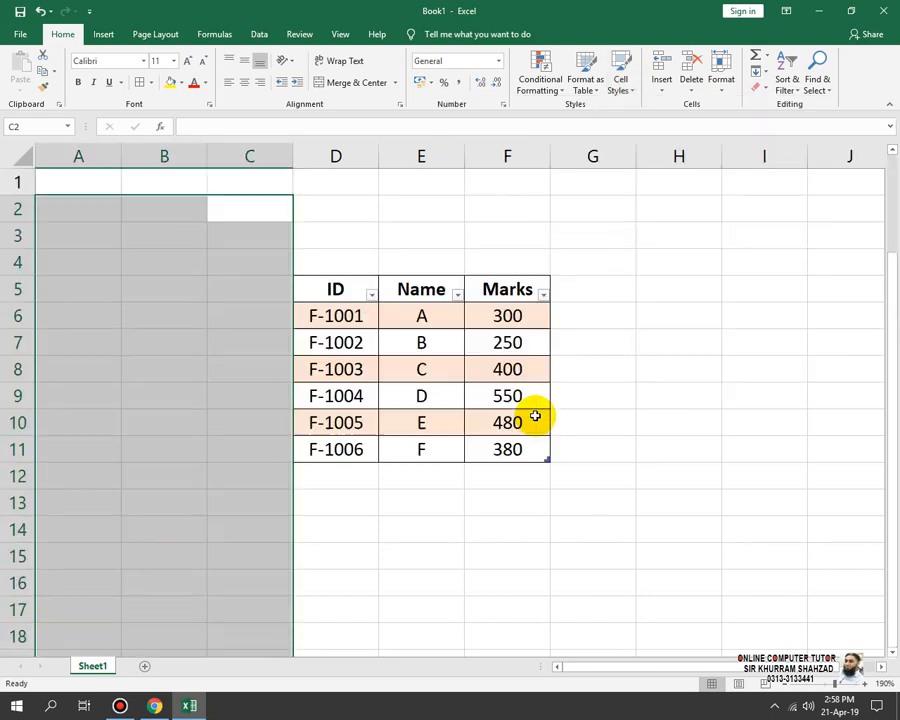
# Step: Apply the 20% - Accent4 cell style to the table's data cells D6:F11
pyautogui.moveTo(505, 313); pyautogui.dragTo(337, 449)
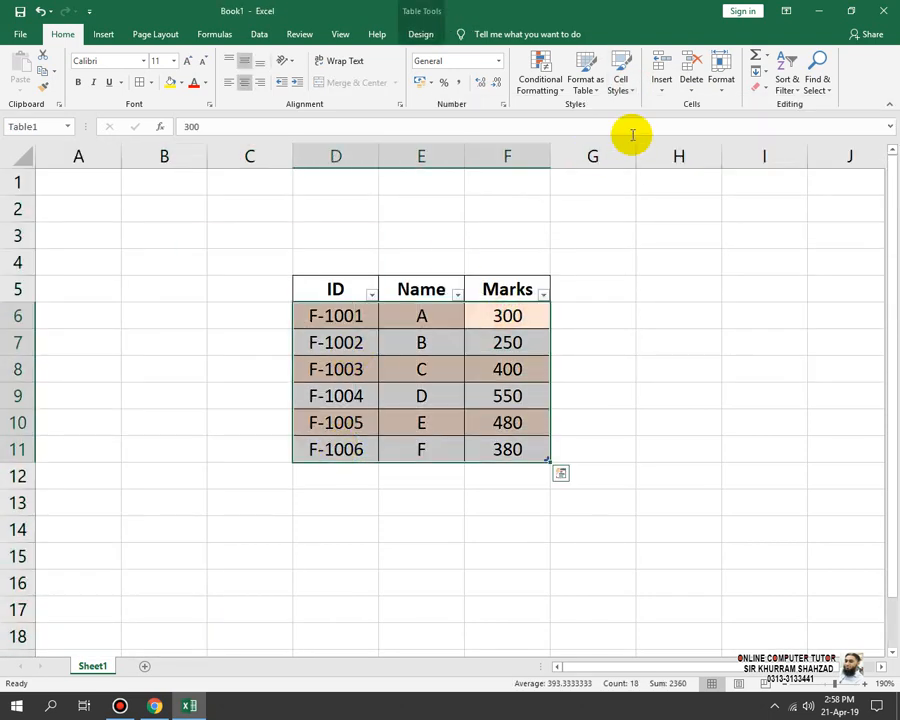
pyautogui.click(633, 93)
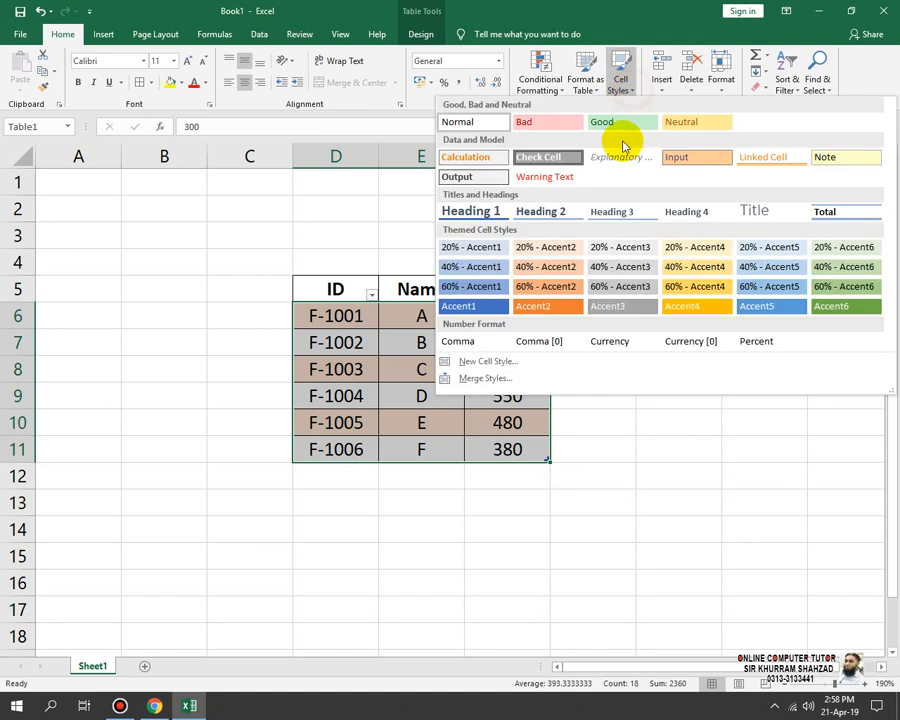
pyautogui.click(688, 259)
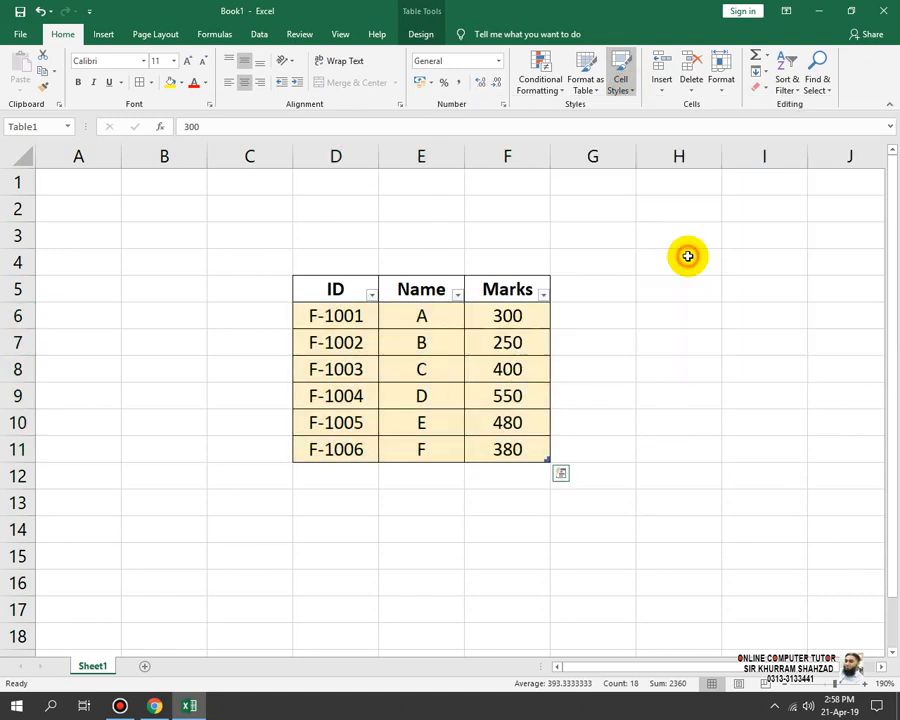
pyautogui.click(673, 255)
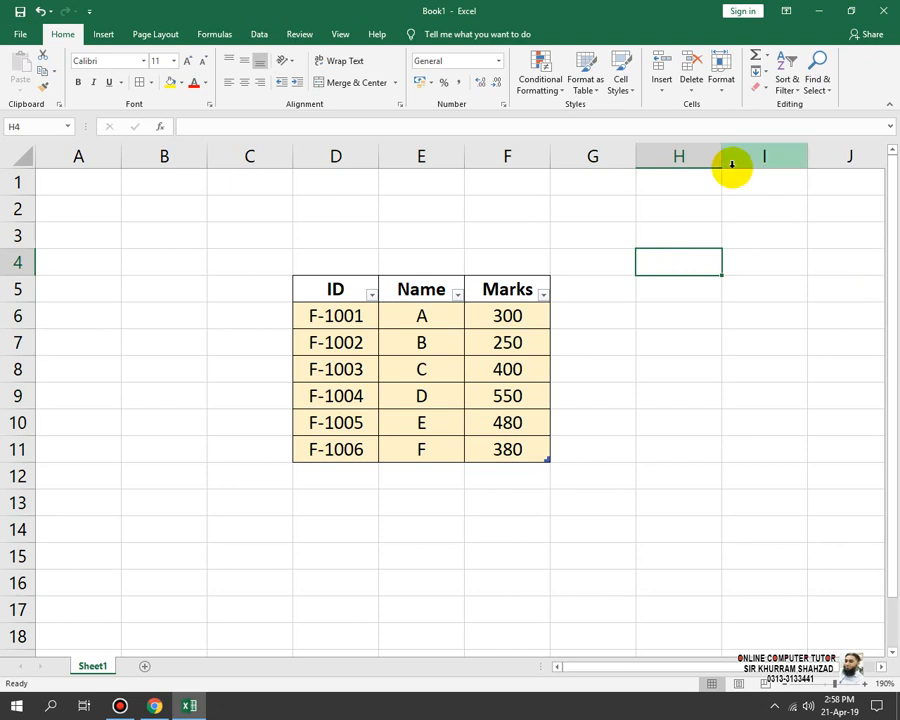
# Step: Insert cells at F8 in the Marks column, check row 8 across the table, and undo the insertion
pyautogui.click(662, 91)
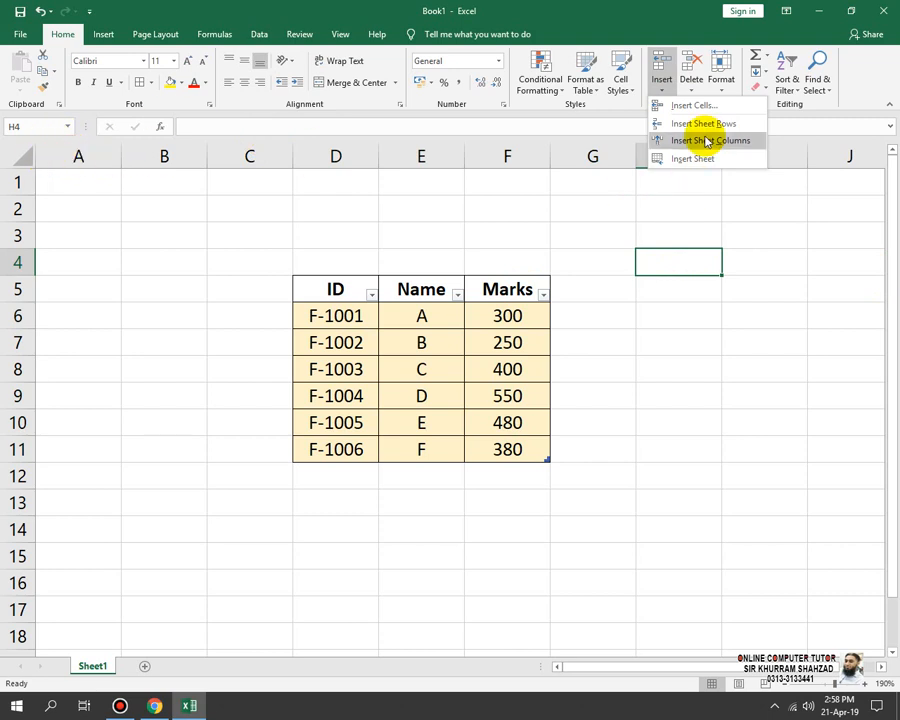
pyautogui.click(490, 366)
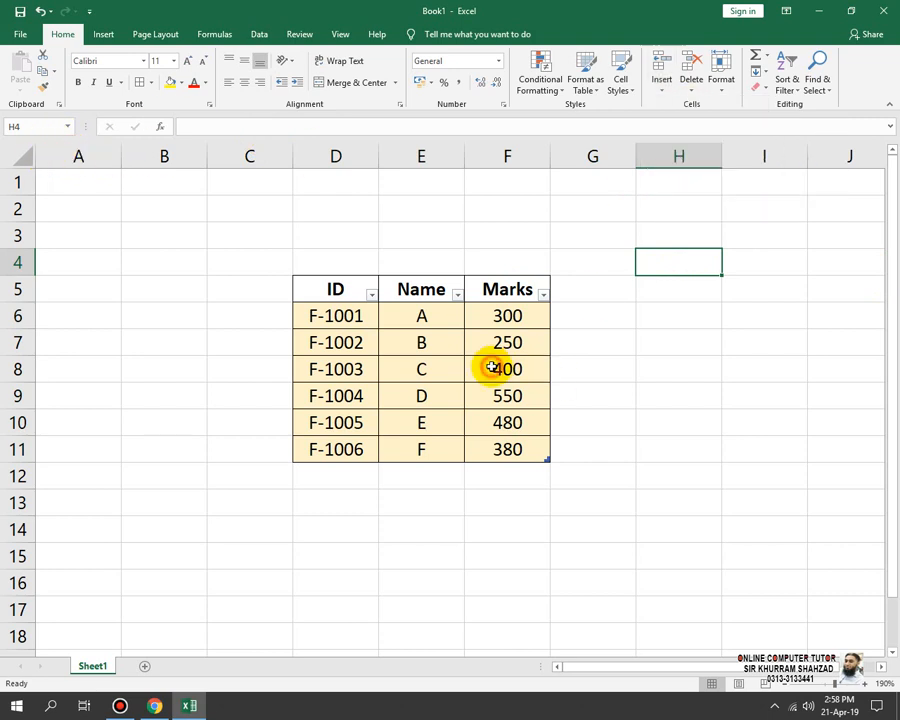
pyautogui.click(506, 368)
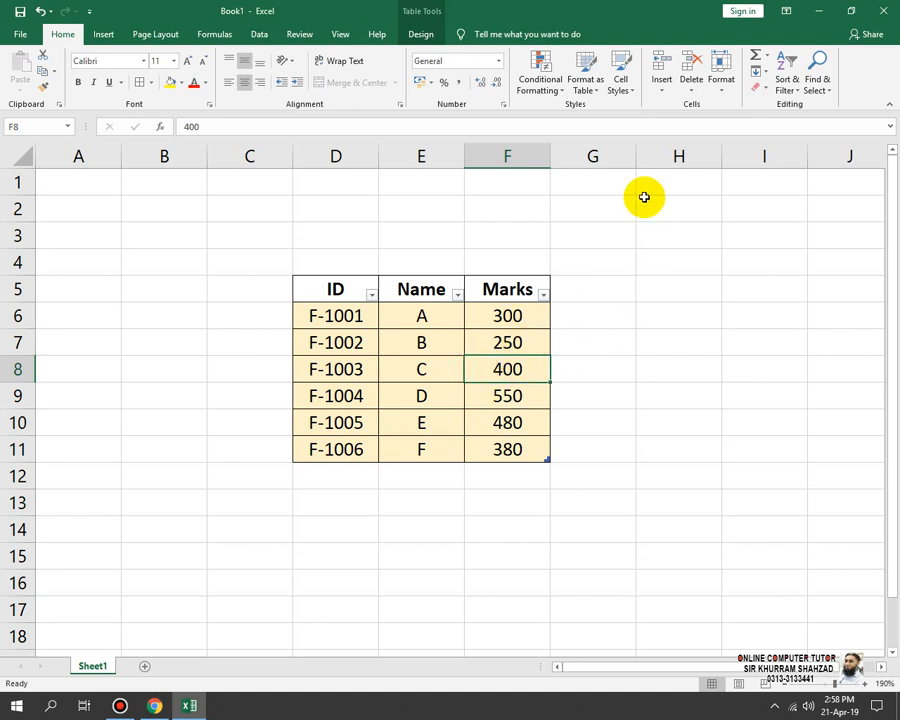
pyautogui.click(661, 93)
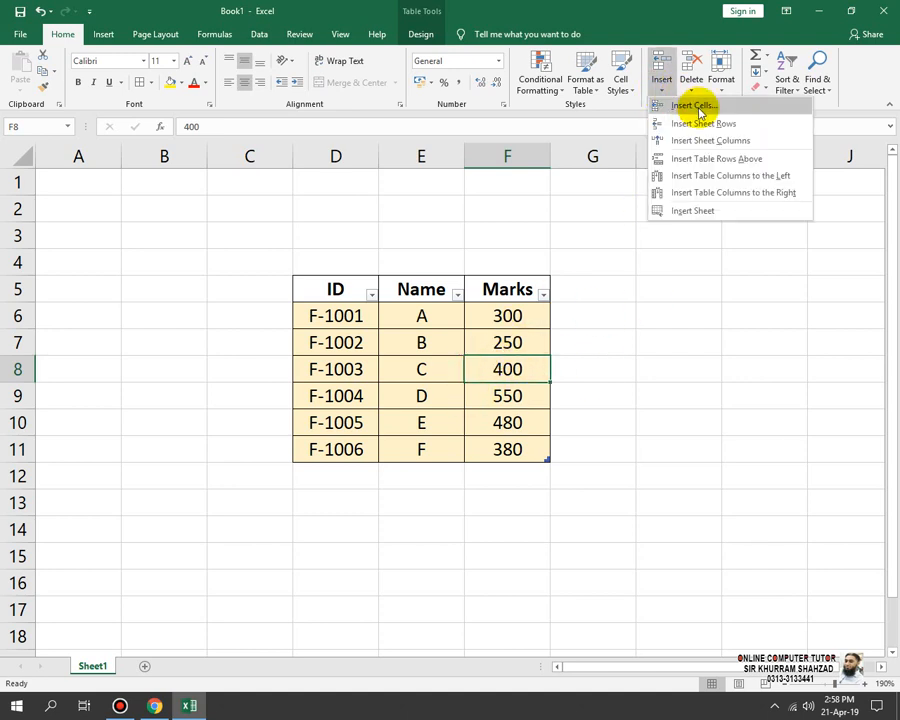
pyautogui.click(683, 106)
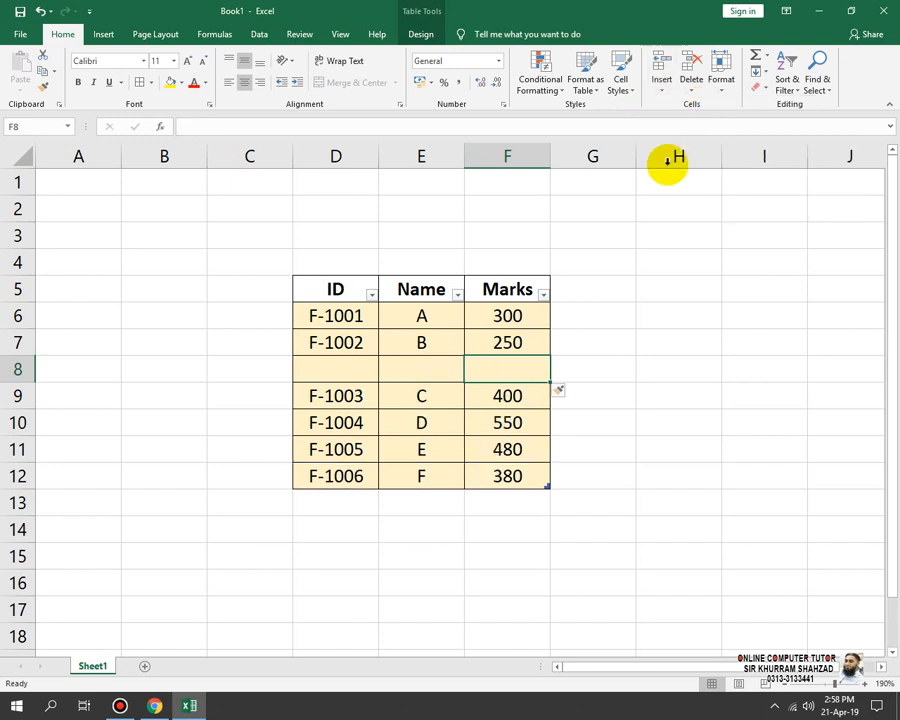
pyautogui.click(335, 370)
pyautogui.click(395, 370)
pyautogui.click(480, 371)
pyautogui.click(311, 375)
pyautogui.click(440, 375)
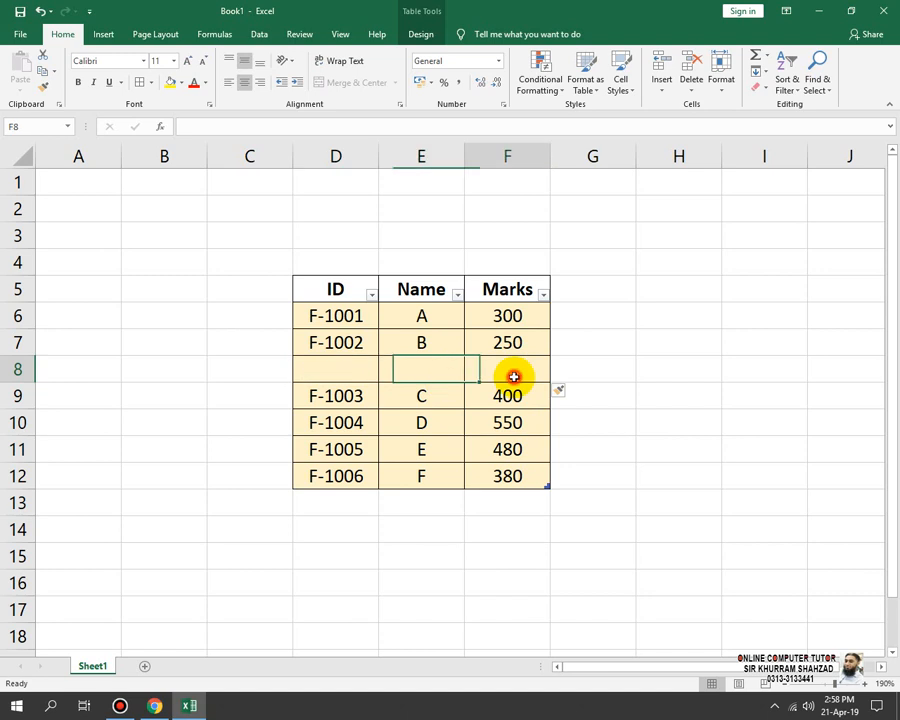
pyautogui.hotkey('ctrl', 'z')
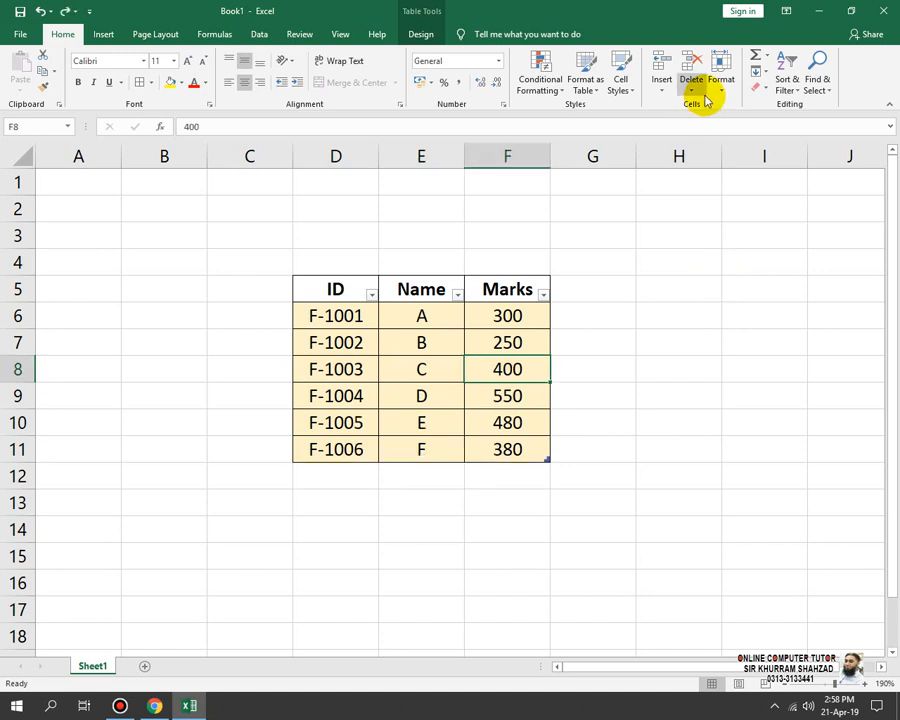
# Step: Insert a sheet row above row 8 and undo the insertion
pyautogui.click(656, 94)
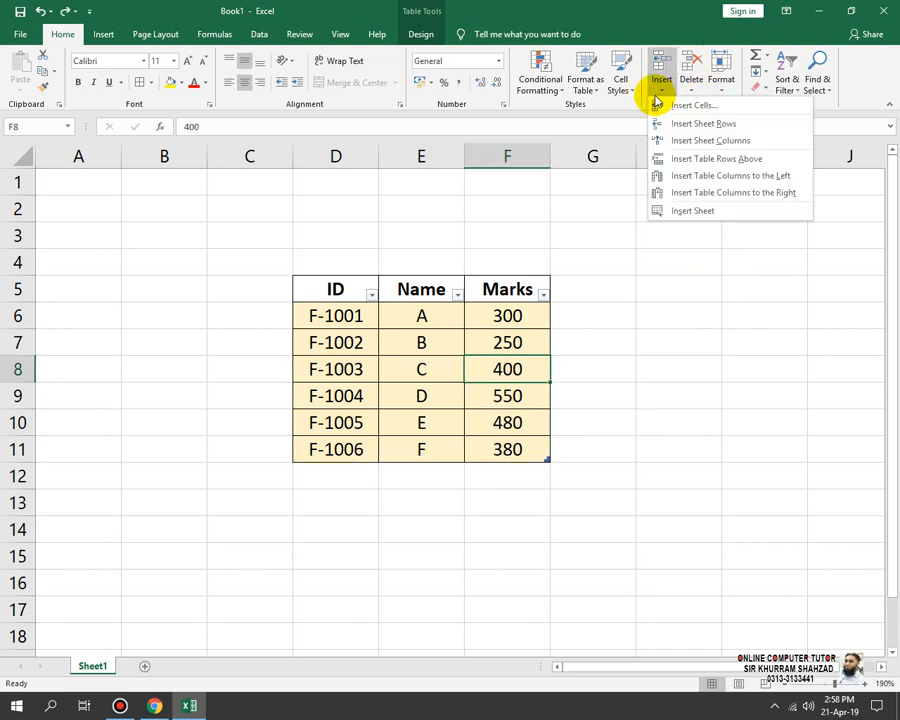
pyautogui.click(739, 124)
pyautogui.hotkey('ctrl', 'z')
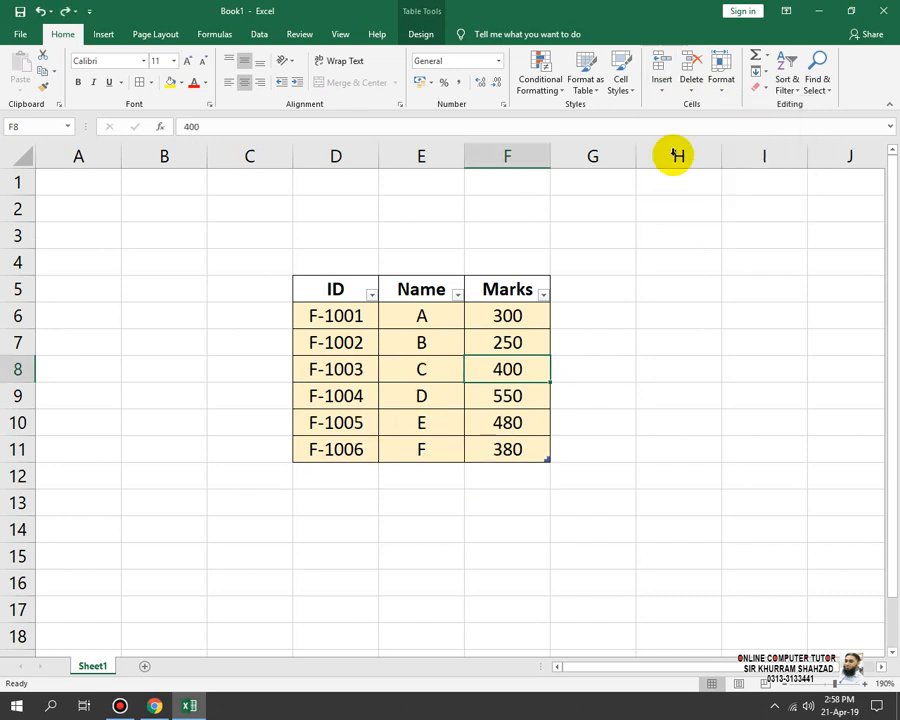
# Step: Insert a sheet column between the Name and Marks columns and undo the insertion
pyautogui.click(664, 91)
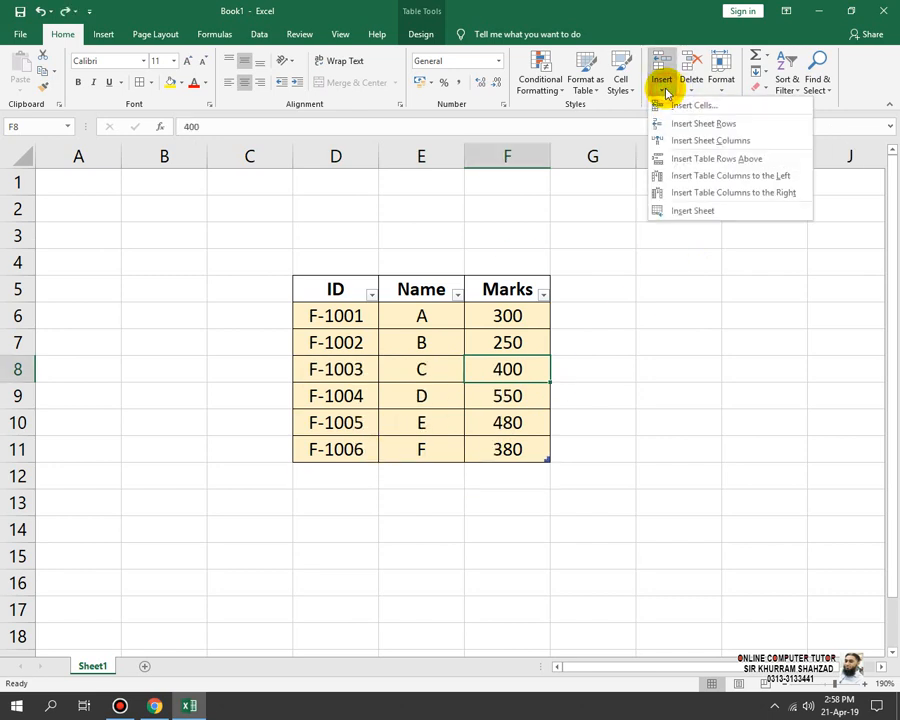
pyautogui.click(725, 140)
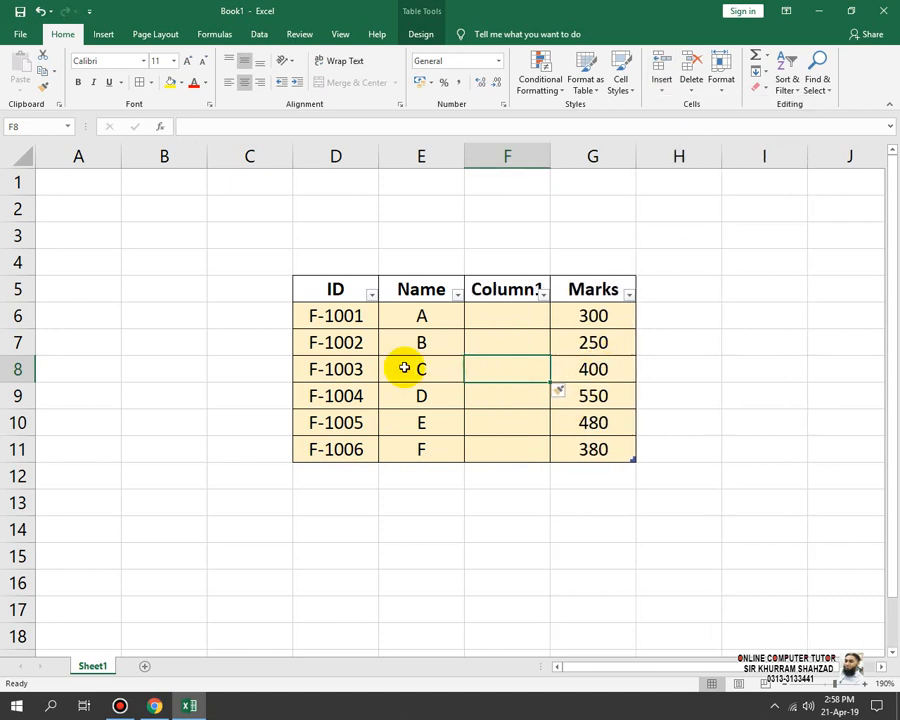
pyautogui.hotkey('ctrl', 'z')
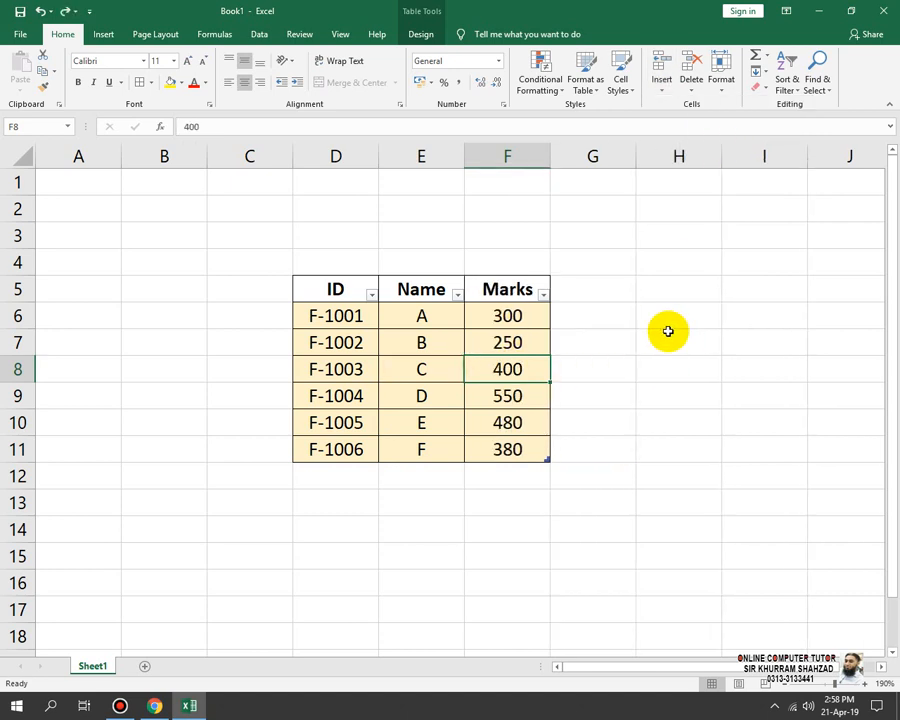
# Step: Insert a table row above the F-1003 record and undo the insertion
pyautogui.click(660, 90)
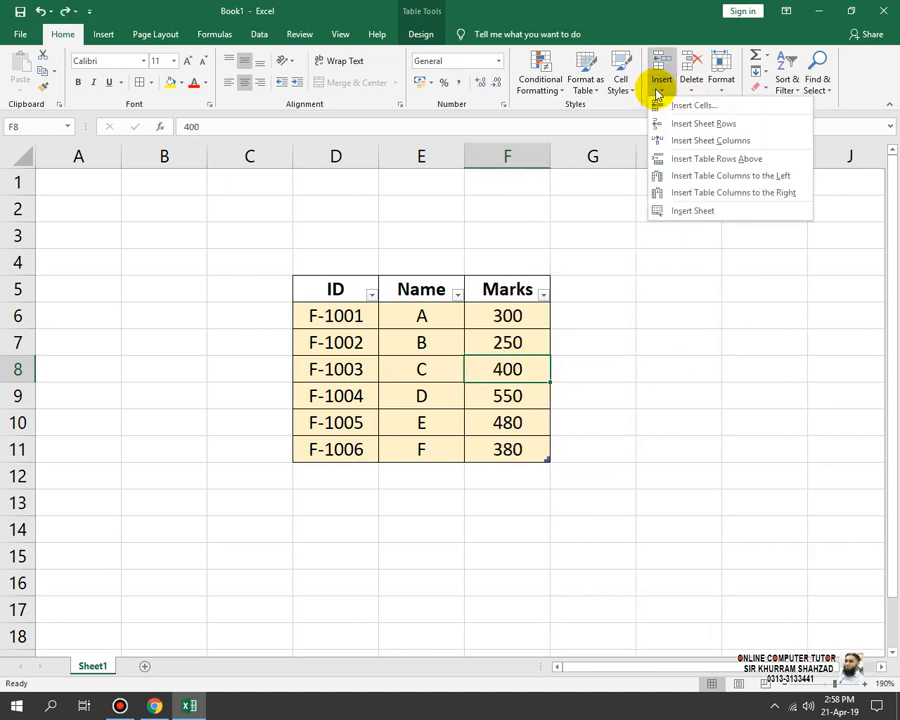
pyautogui.click(743, 162)
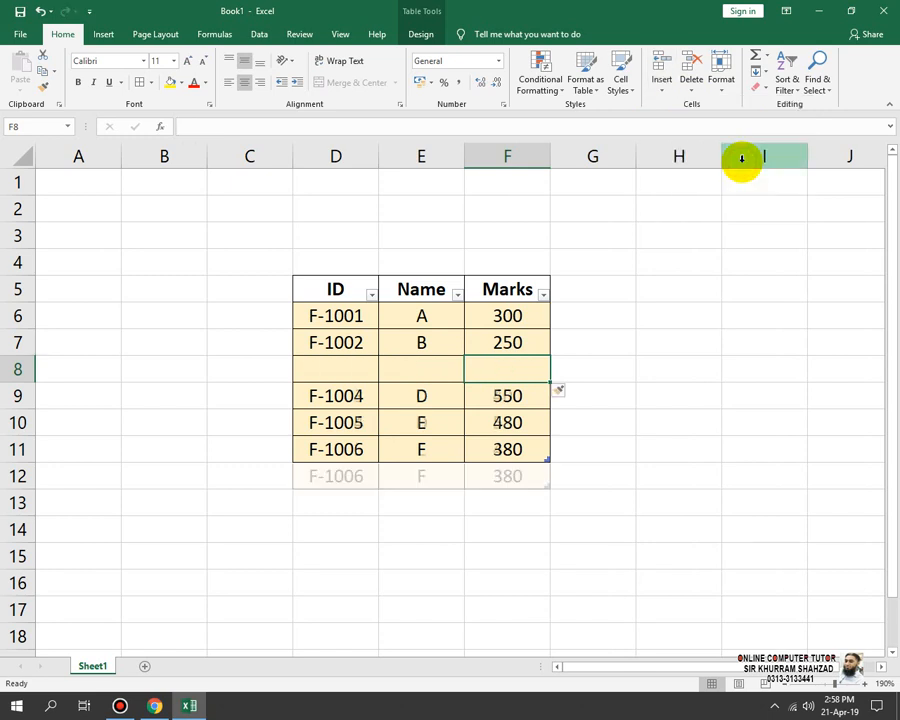
pyautogui.hotkey('ctrl', 'z')
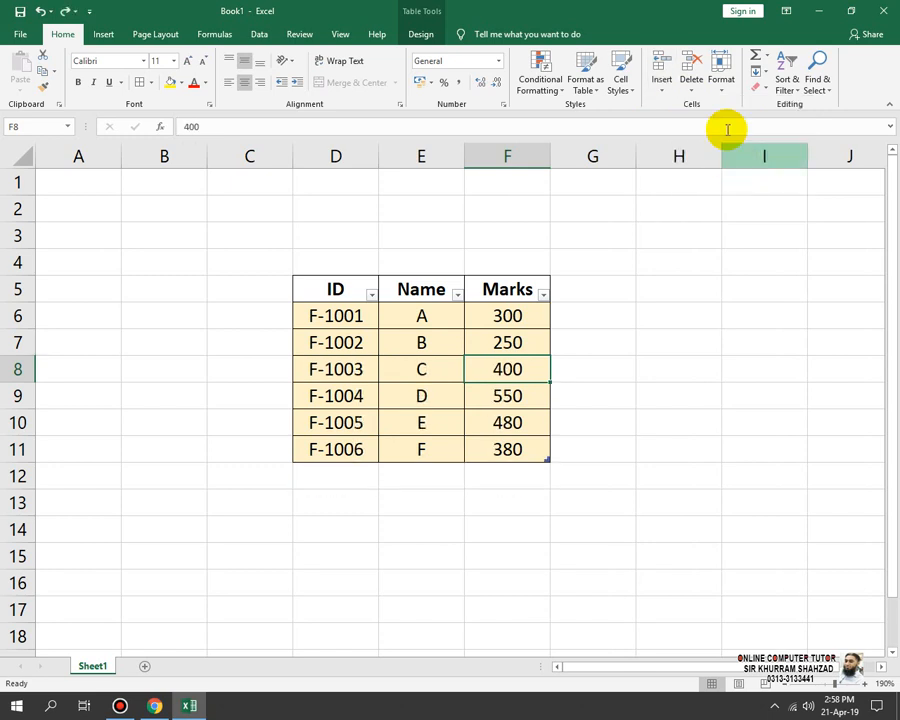
# Step: Insert a table column next to the Marks column and undo the insertion
pyautogui.click(660, 80)
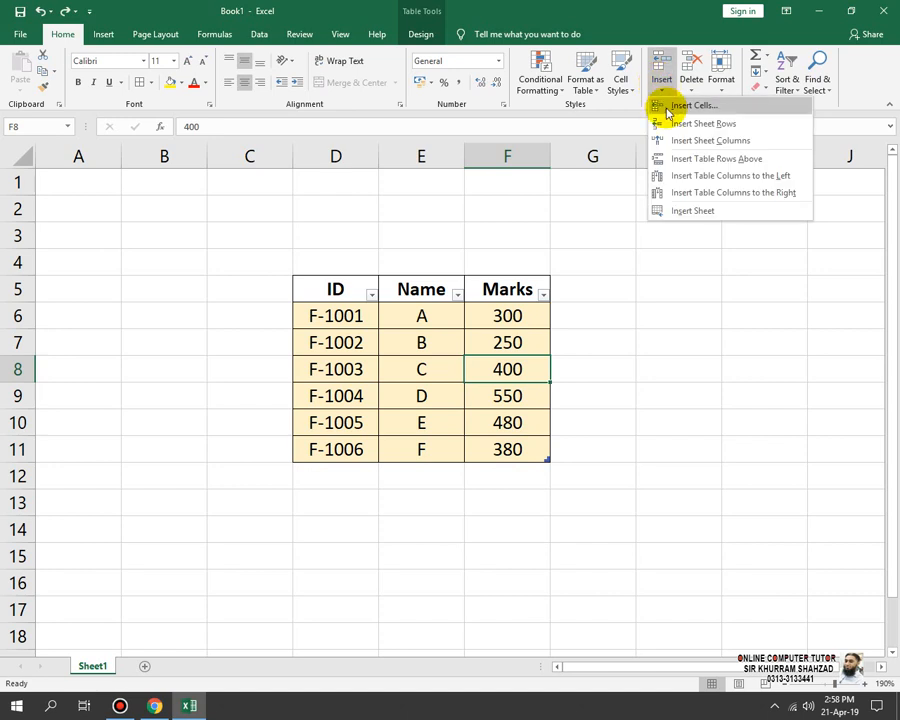
pyautogui.click(773, 187)
pyautogui.hotkey('ctrl', 'z')
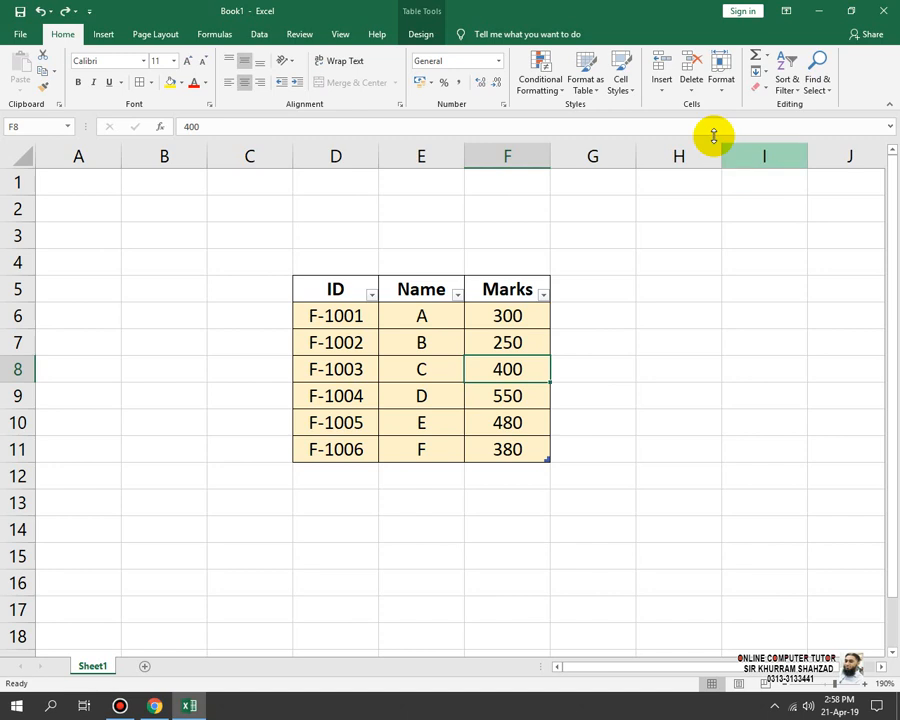
# Step: Insert a table column to the right of the Marks column and undo the insertion
pyautogui.click(662, 85)
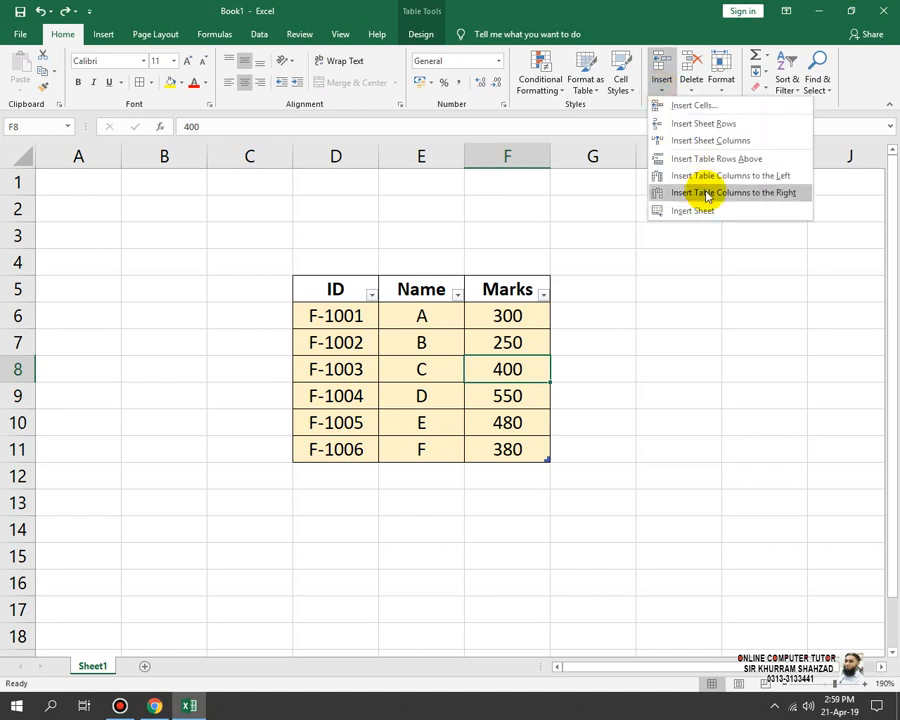
pyautogui.click(706, 193)
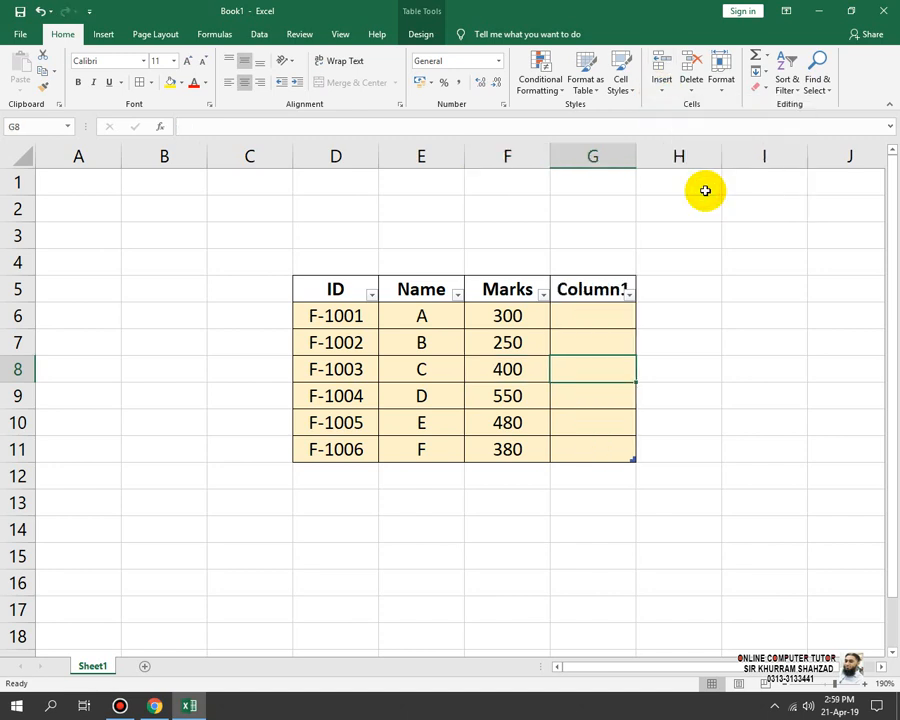
pyautogui.hotkey('ctrl', 'z')
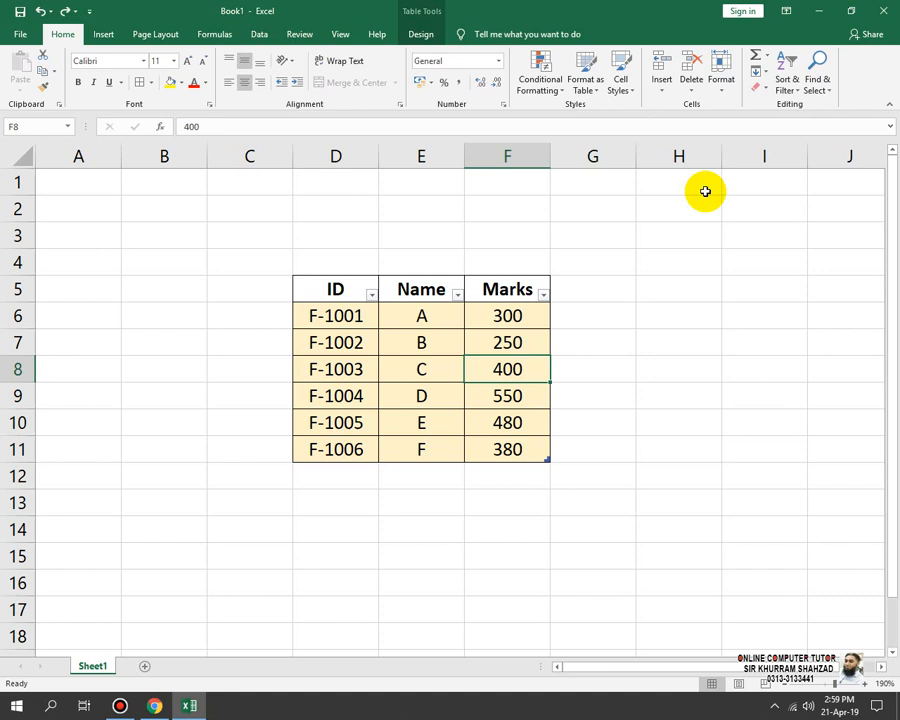
# Step: Insert a table row above the one holding cell F8 and undo the insertion
pyautogui.rightClick(507, 376)
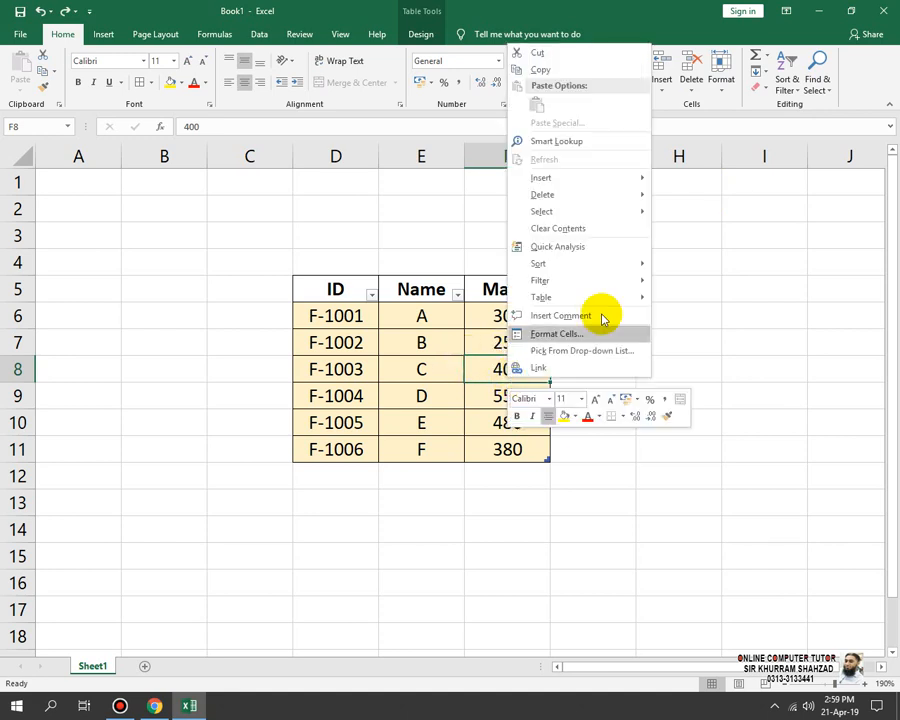
pyautogui.moveTo(614, 179)
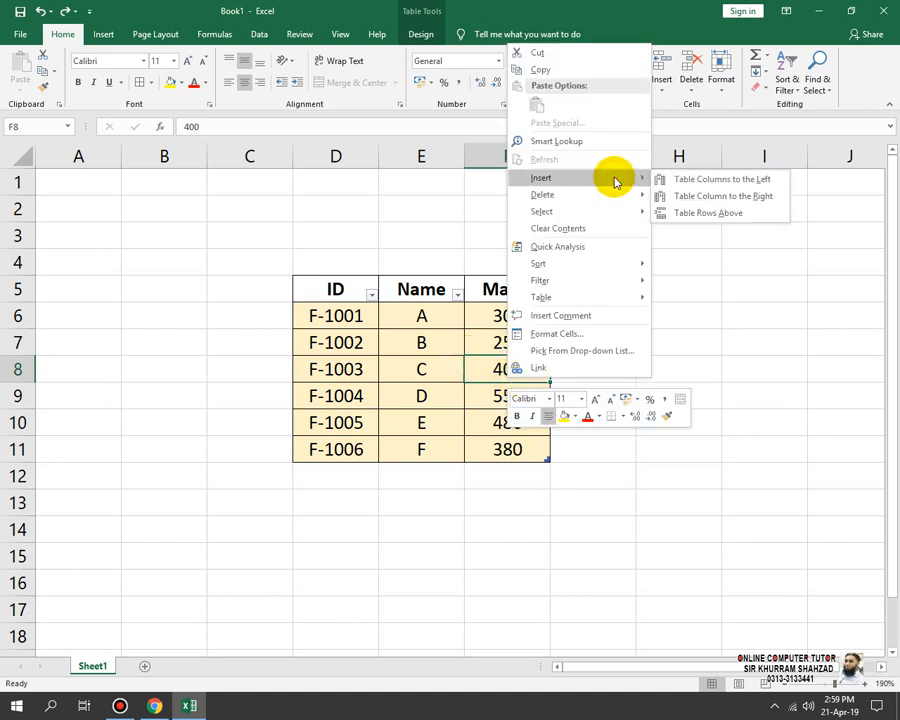
pyautogui.click(755, 215)
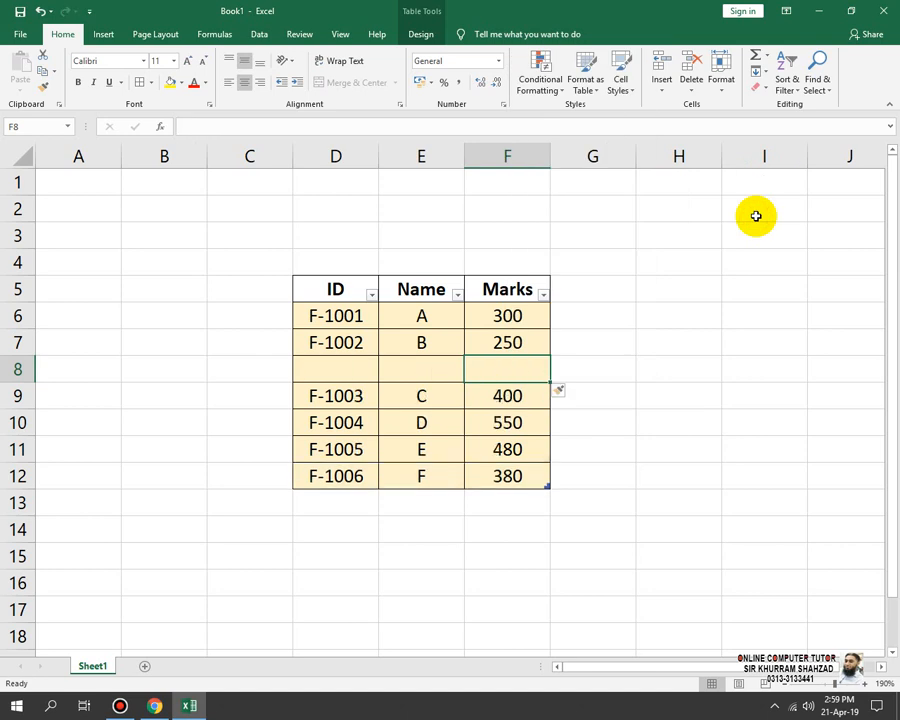
pyautogui.hotkey('ctrl', 'z')
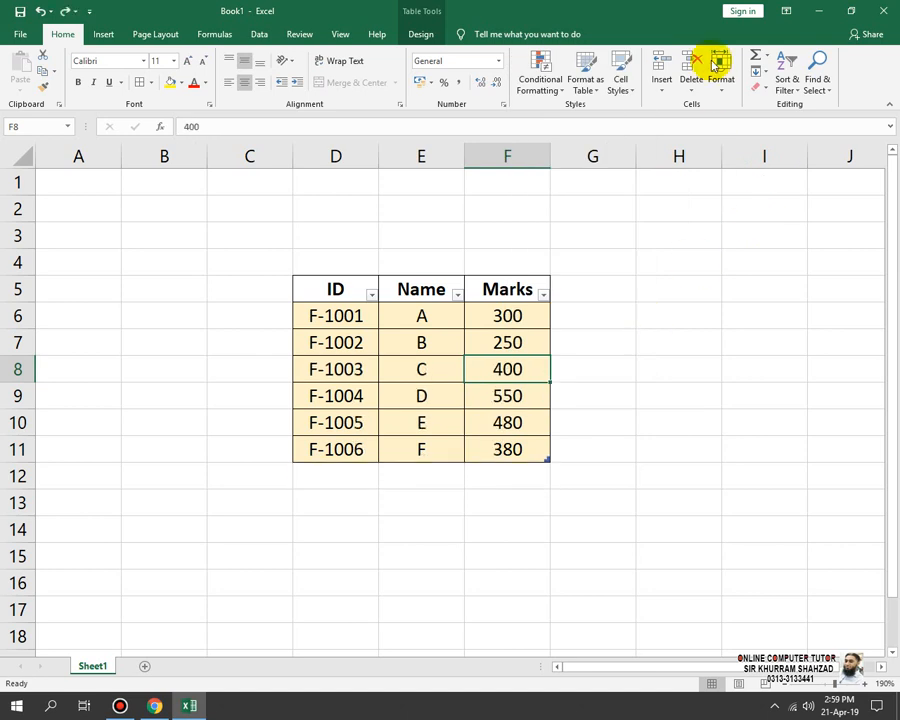
# Step: Use Insert Cells on F8 in the Marks column and undo the insertion
pyautogui.click(661, 90)
pyautogui.click(681, 116)
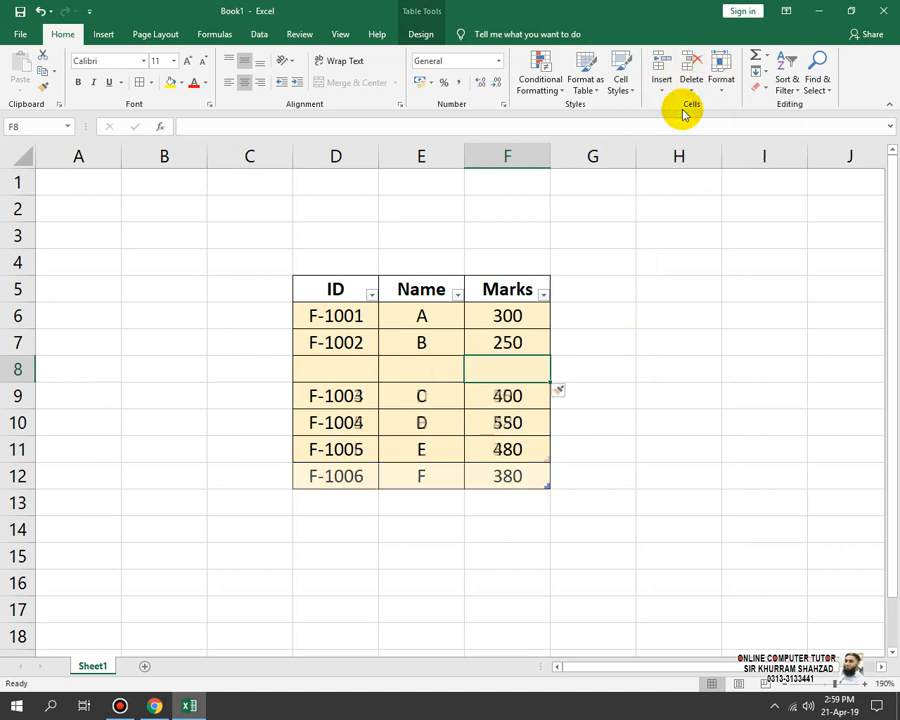
pyautogui.hotkey('ctrl', 'z')
pyautogui.click(578, 364)
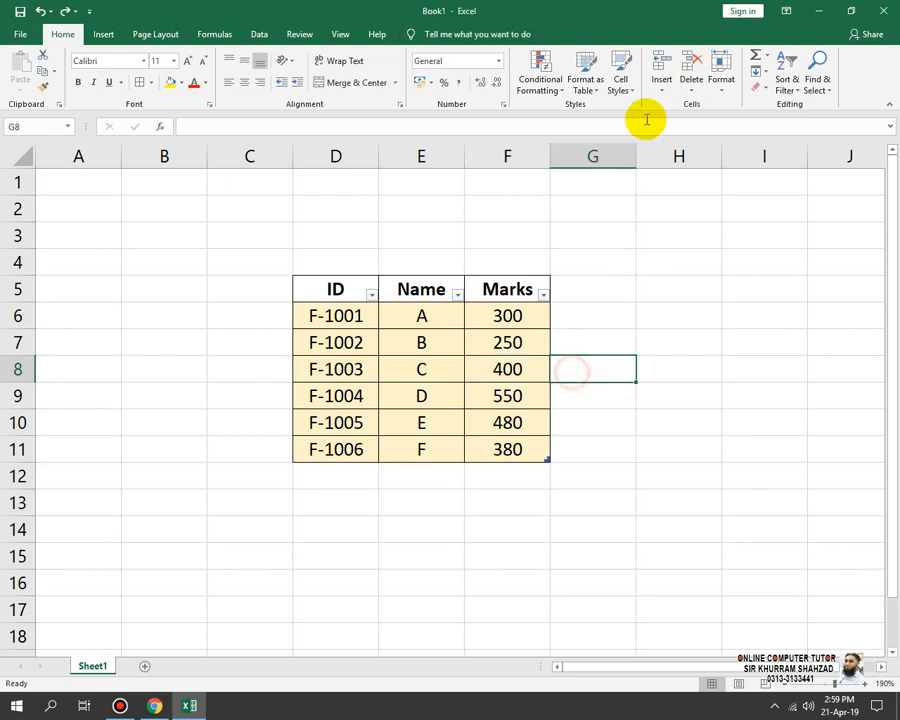
pyautogui.click(662, 90)
pyautogui.click(678, 106)
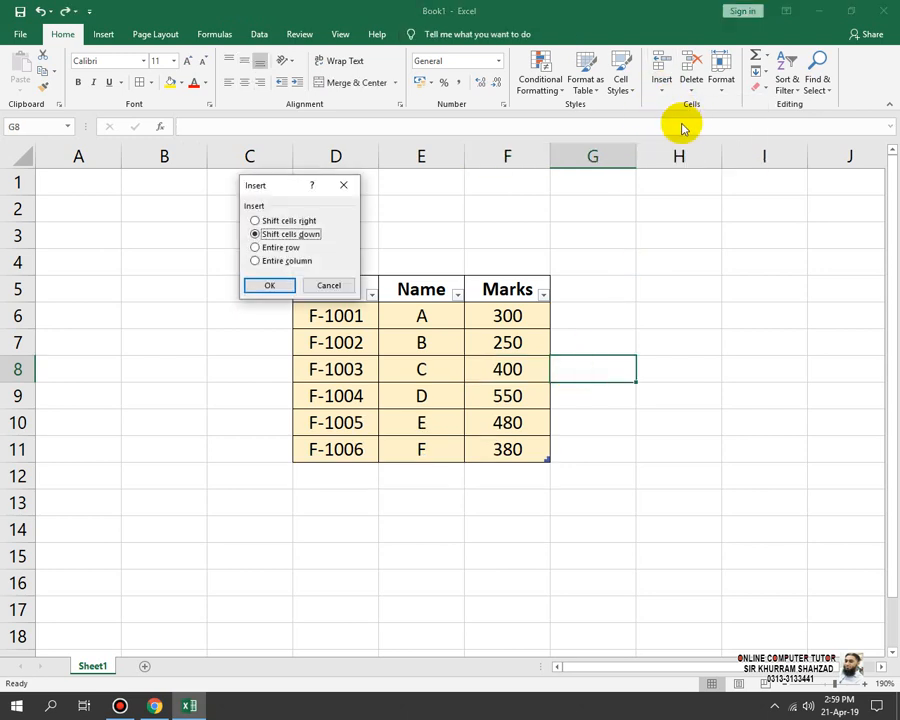
pyautogui.click(336, 286)
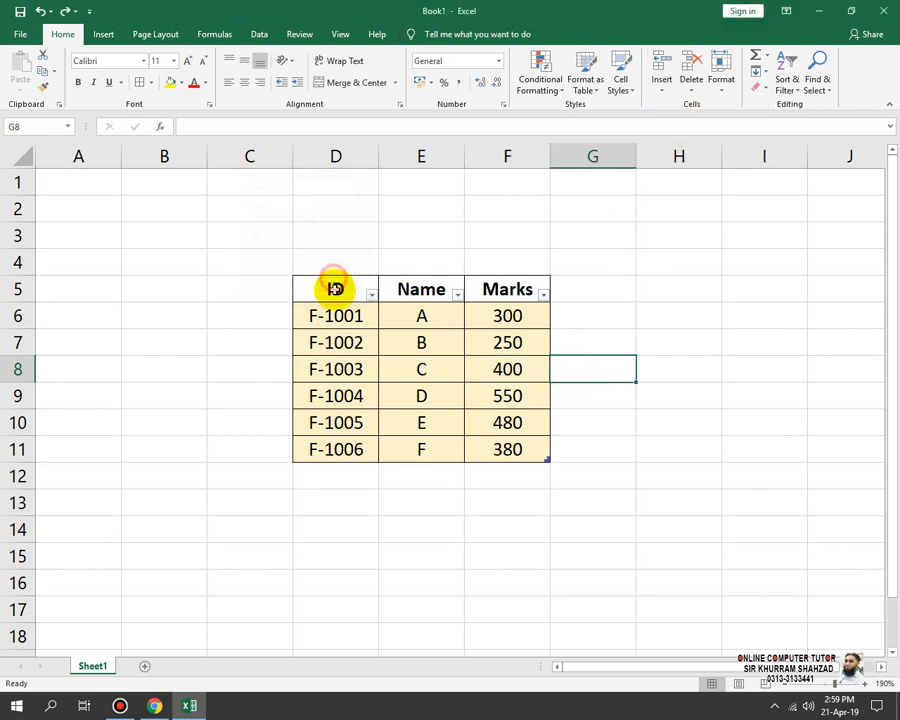
# Step: Repeat Insert Cells at the F-1003 record's mark inside the table, and undo it
pyautogui.click(515, 370)
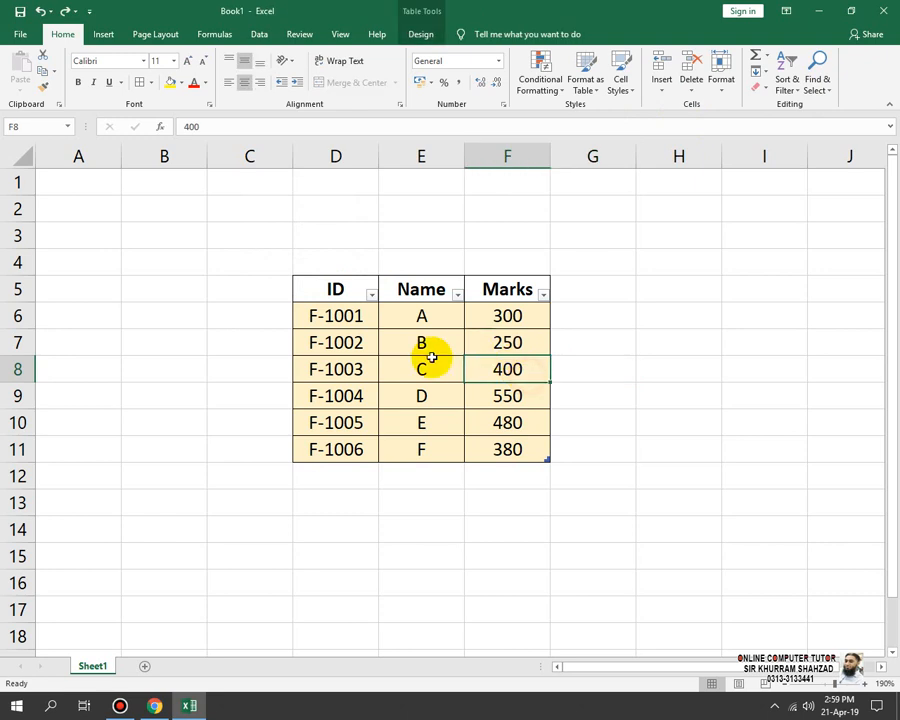
pyautogui.click(662, 92)
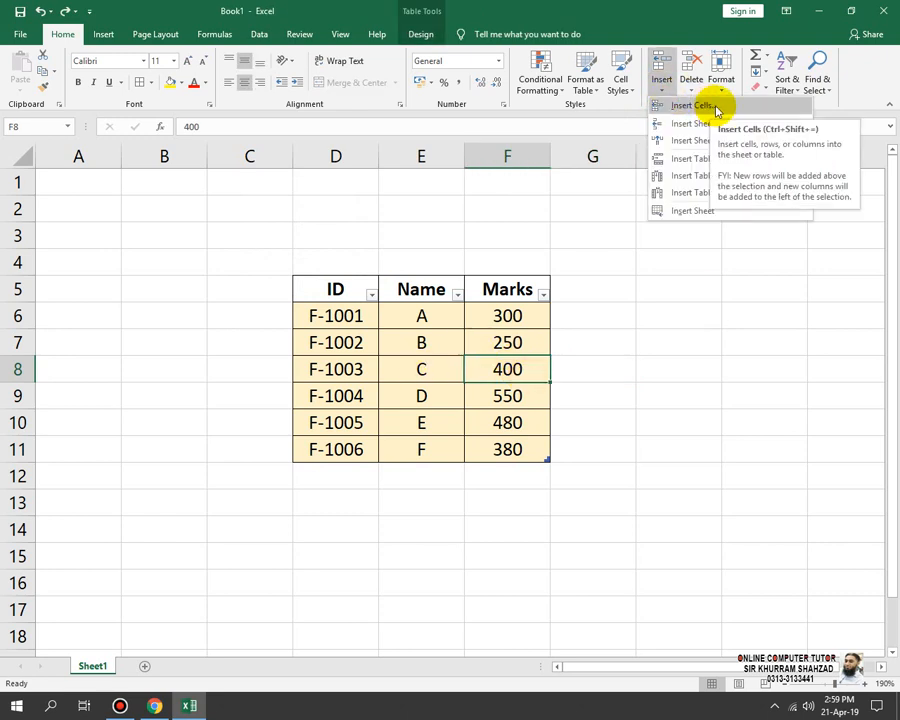
pyautogui.click(664, 105)
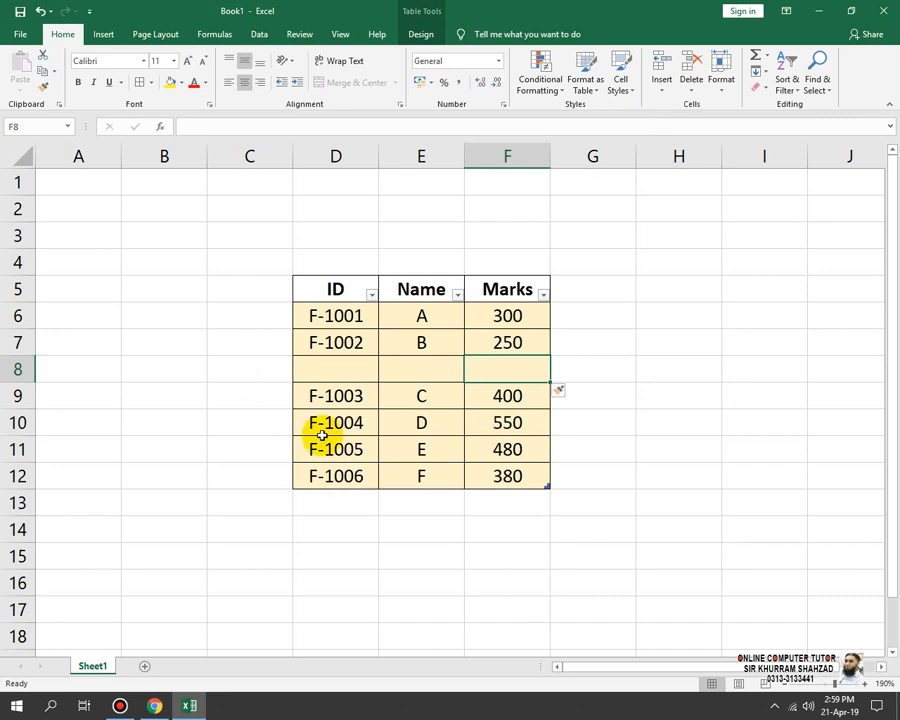
pyautogui.hotkey('ctrl', 'z')
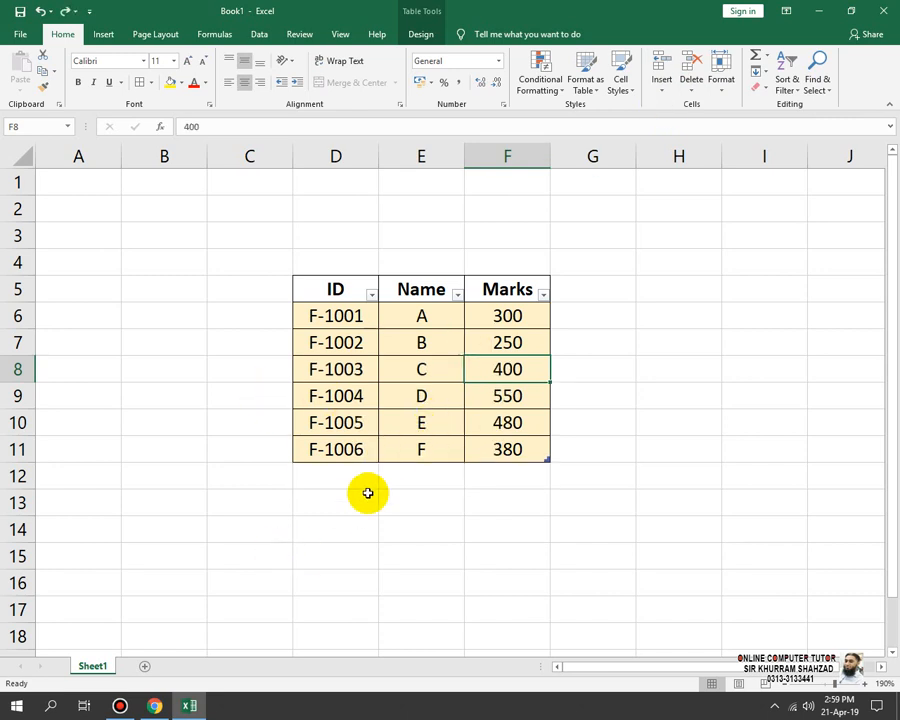
# Step: Copy the table records in D6:F12 and paste them as a separate range starting at B14
pyautogui.moveTo(331, 315); pyautogui.dragTo(301, 485)
pyautogui.hotkey('ctrl', 'c')
pyautogui.click(136, 479)
pyautogui.click(172, 531)
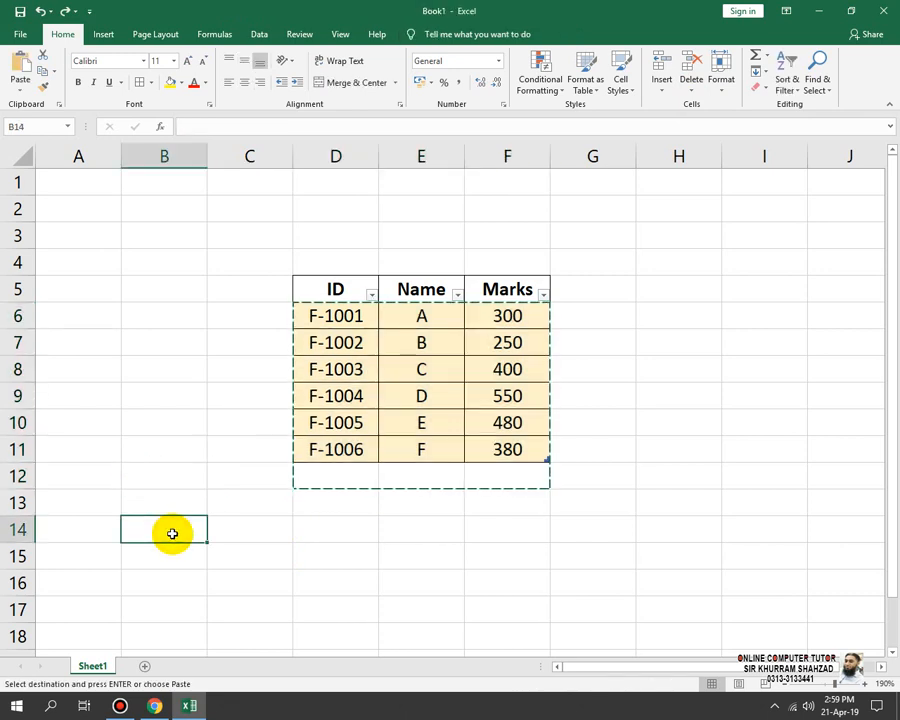
pyautogui.hotkey('ctrl', 'v')
pyautogui.click(525, 556)
pyautogui.press('Escape')
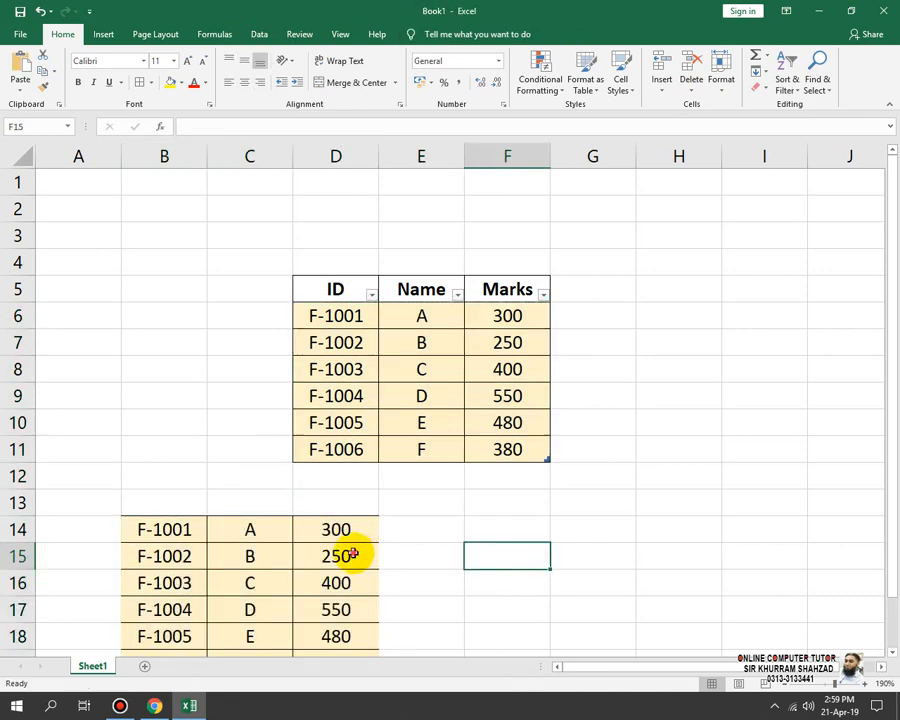
pyautogui.click(352, 552)
pyautogui.click(666, 90)
pyautogui.click(672, 103)
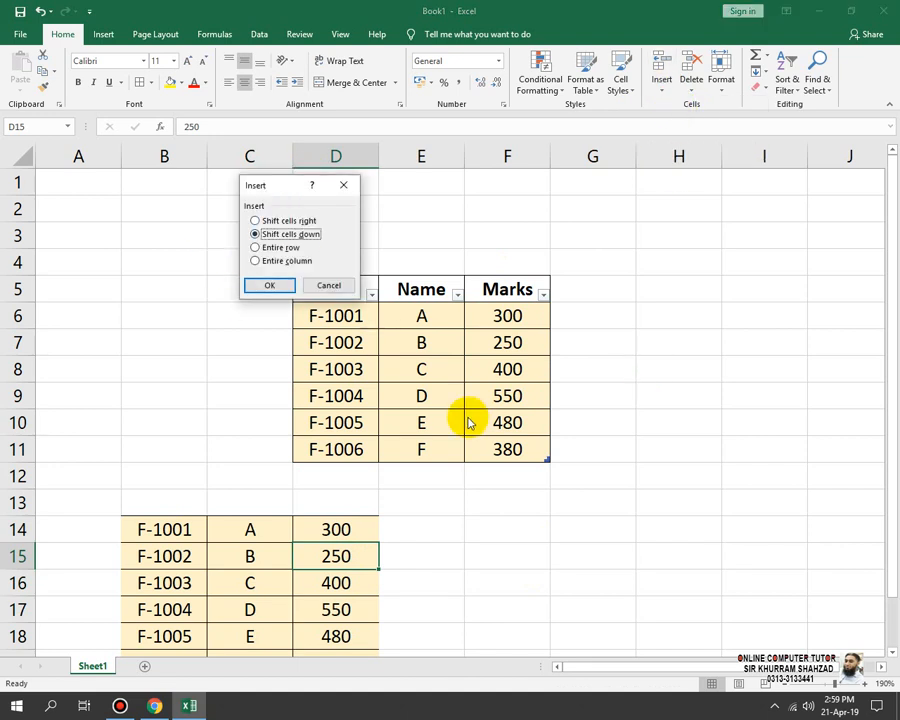
pyautogui.click(329, 285)
# Step: Insert a blank cell at D16 in the copied range with the Shift cells down option
pyautogui.scroll(-2, 458, 388)
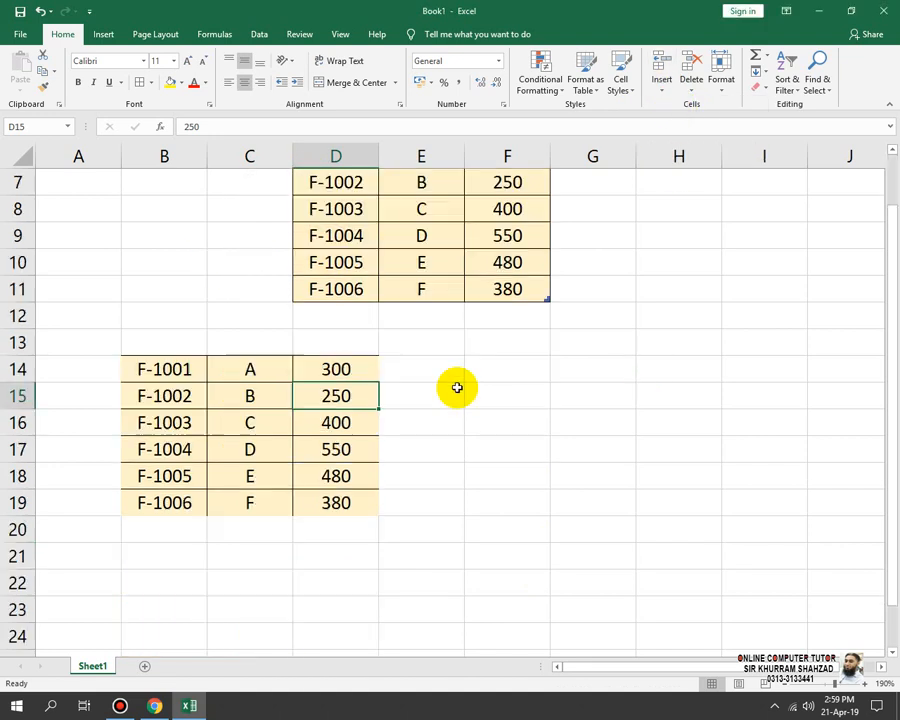
pyautogui.click(358, 423)
pyautogui.click(663, 84)
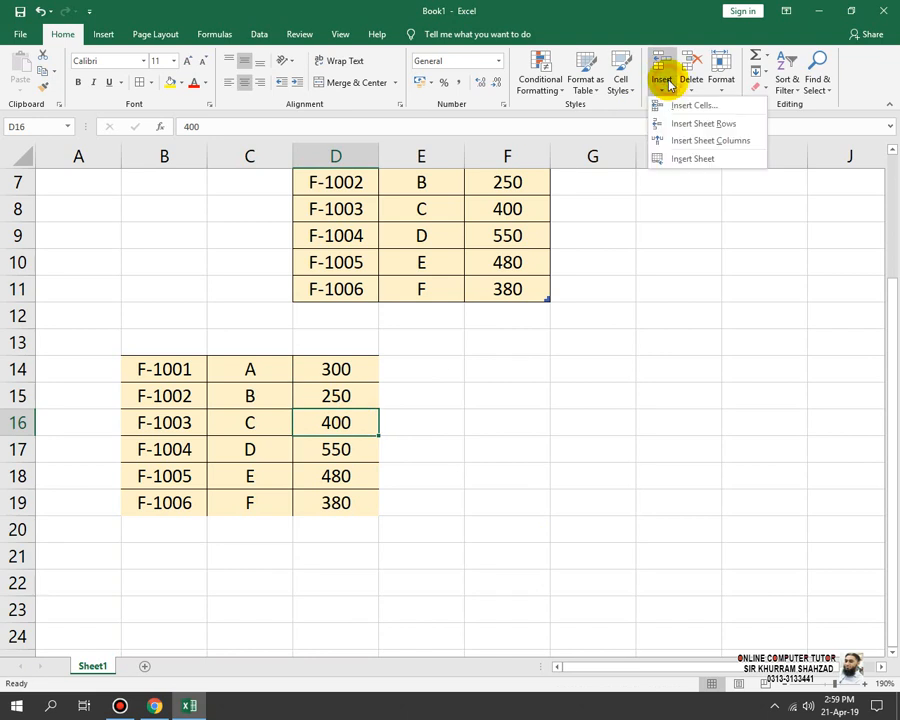
pyautogui.click(695, 108)
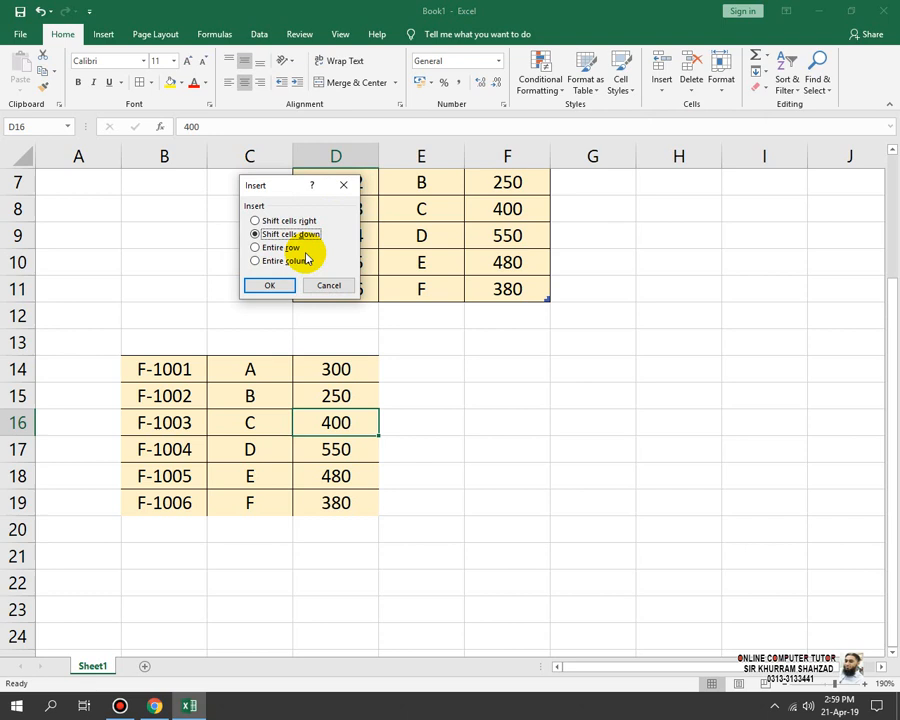
pyautogui.click(270, 285)
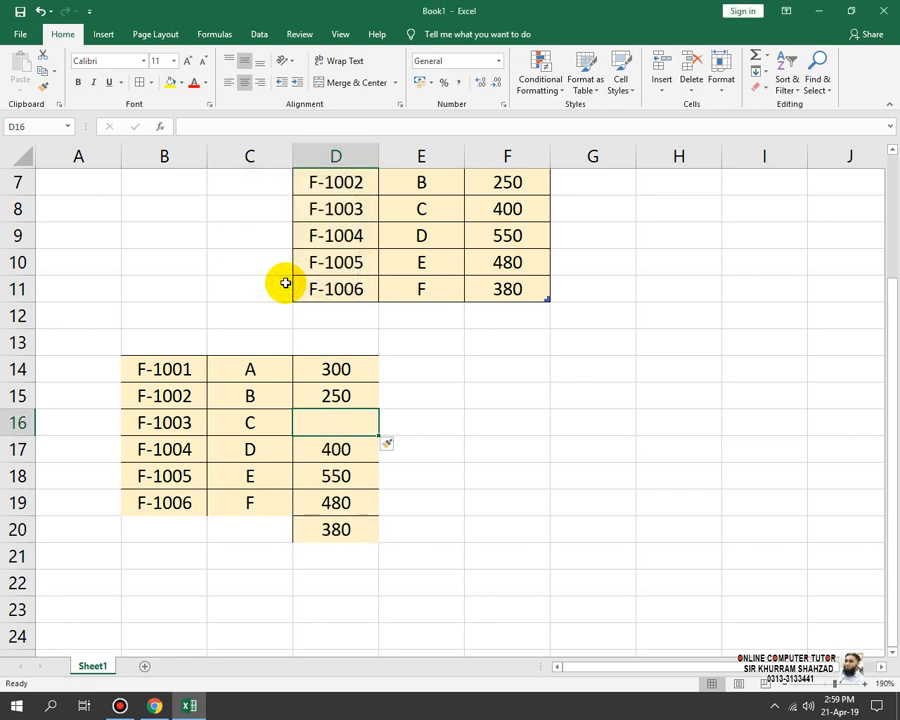
pyautogui.click(196, 422)
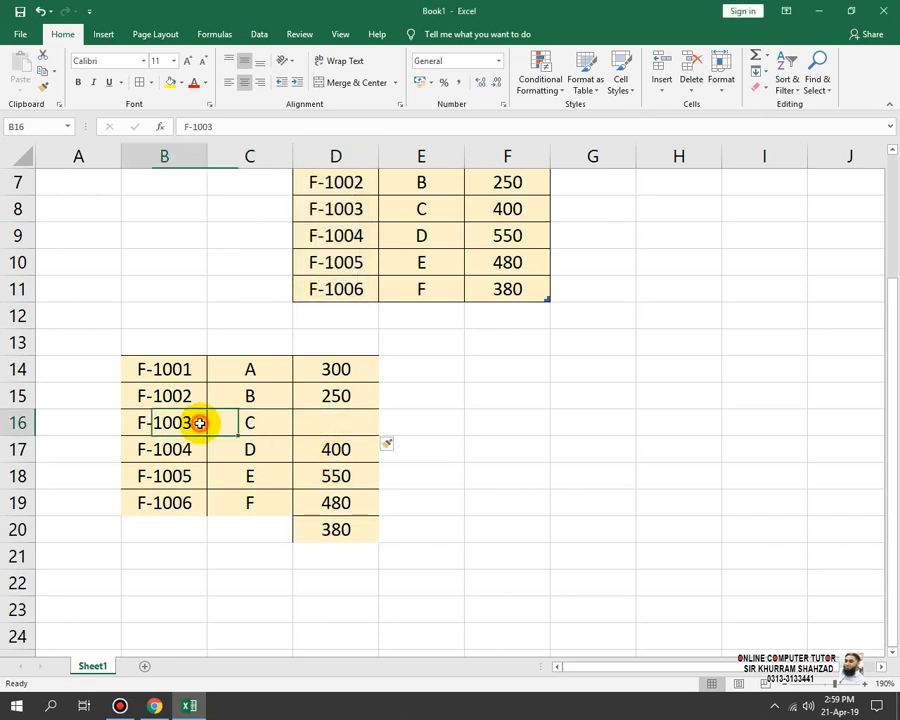
pyautogui.click(355, 421)
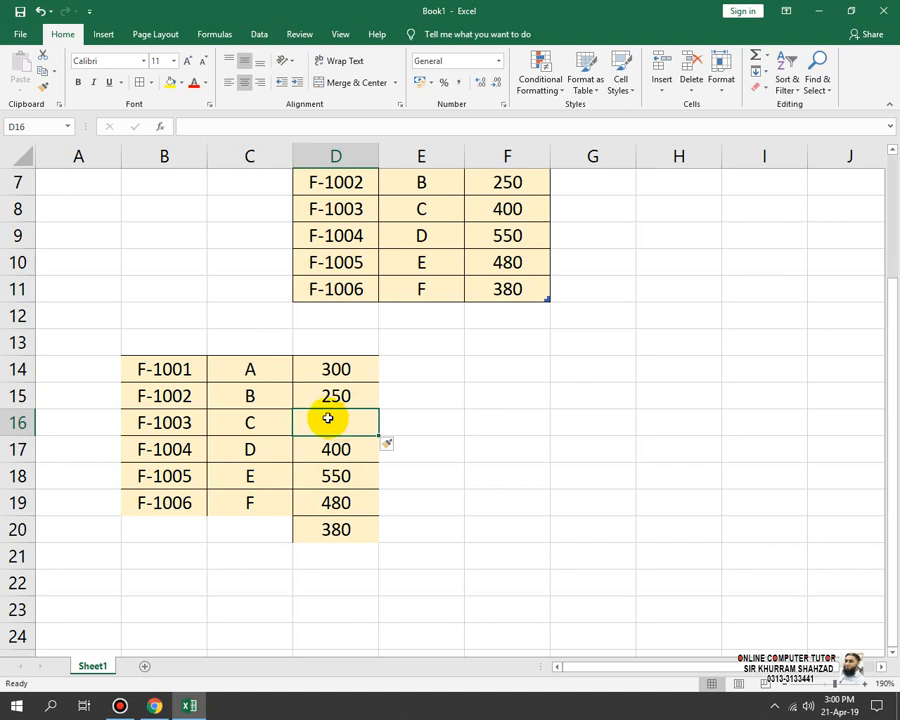
# Step: Insert a blank cell at D15 in the copied range with the Shift cells right option
pyautogui.click(310, 387)
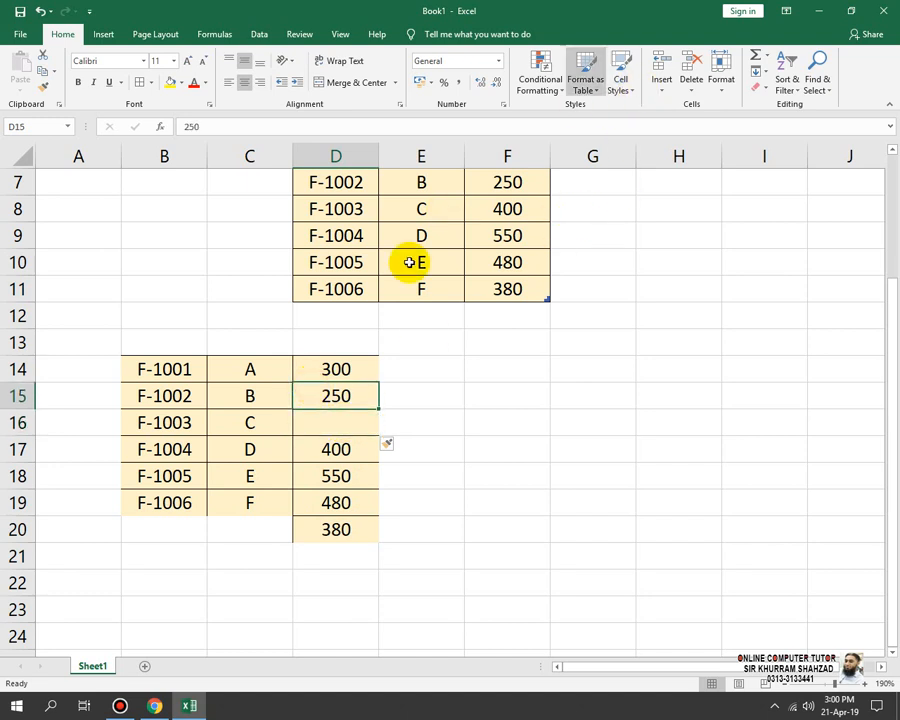
pyautogui.rightClick(366, 391)
pyautogui.click(400, 504)
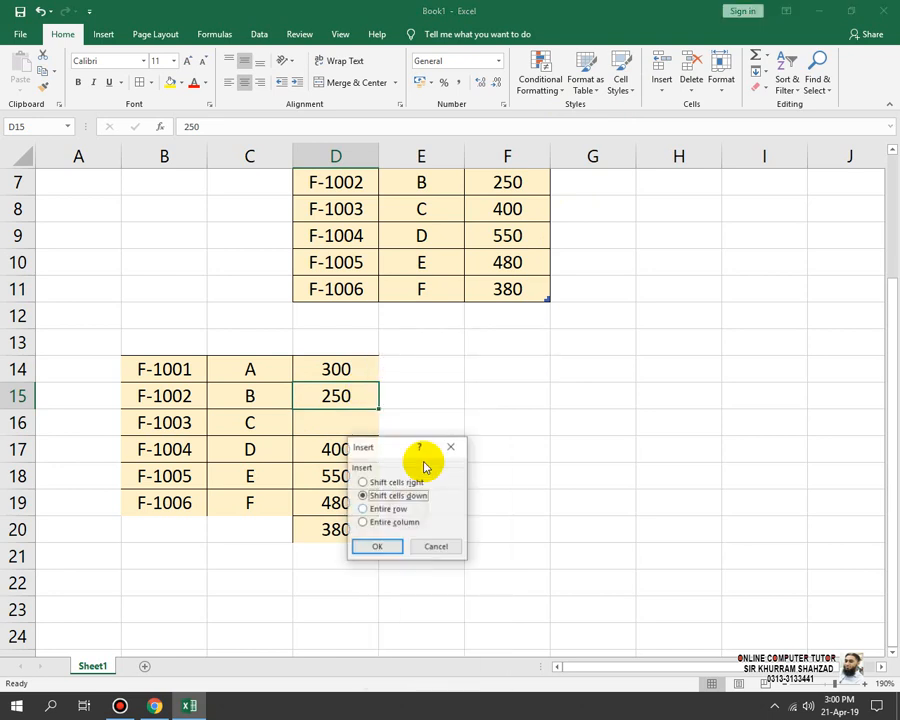
pyautogui.click(395, 483)
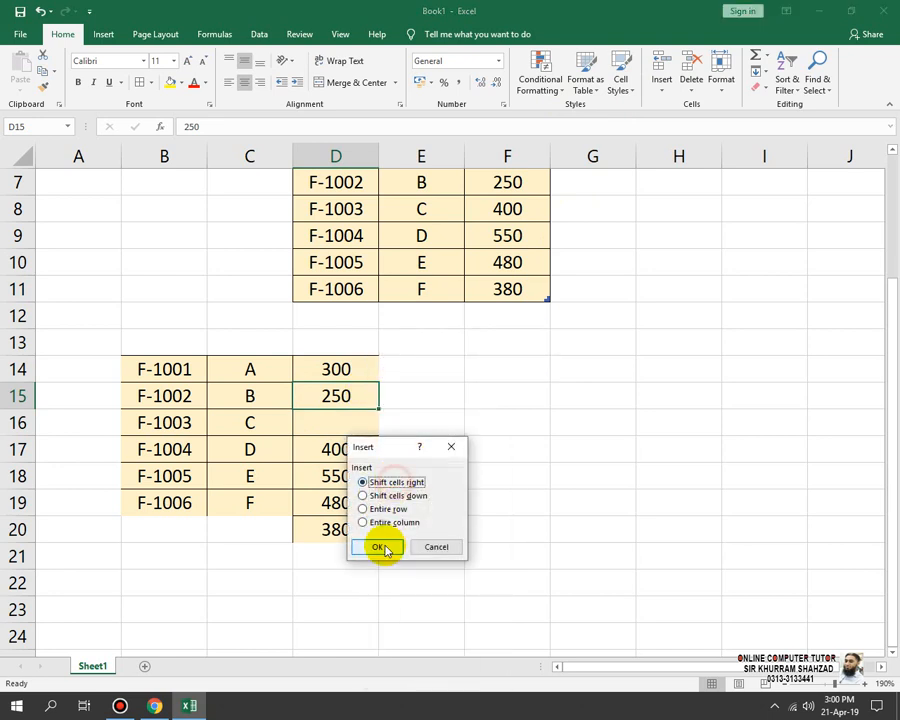
pyautogui.click(381, 546)
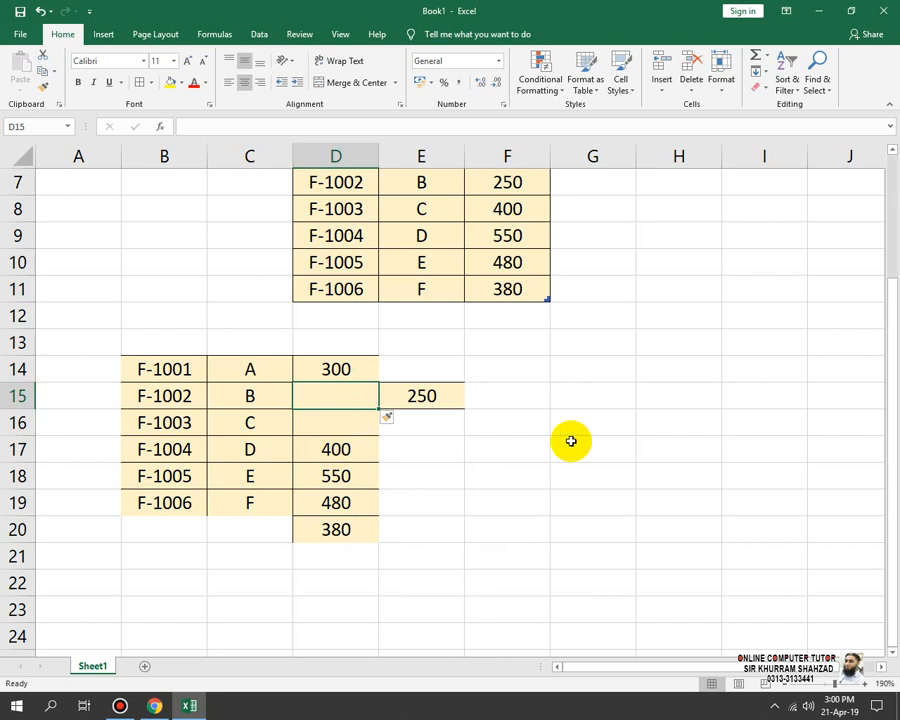
# Step: Apply Delete Cells at F6 to remove the F-1001 record from the table
pyautogui.scroll(2, 571, 440)
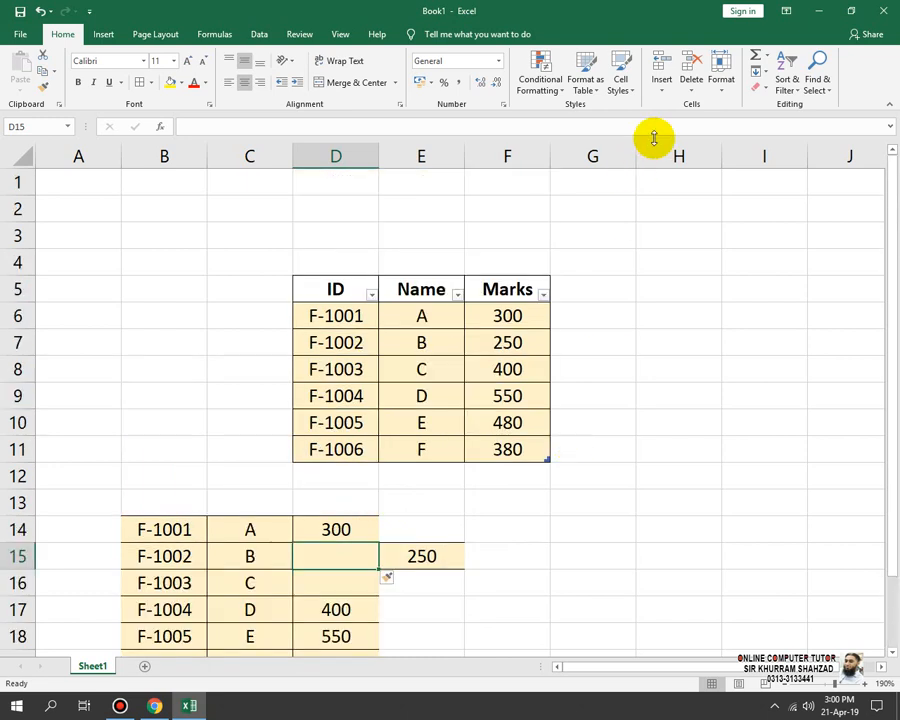
pyautogui.click(692, 95)
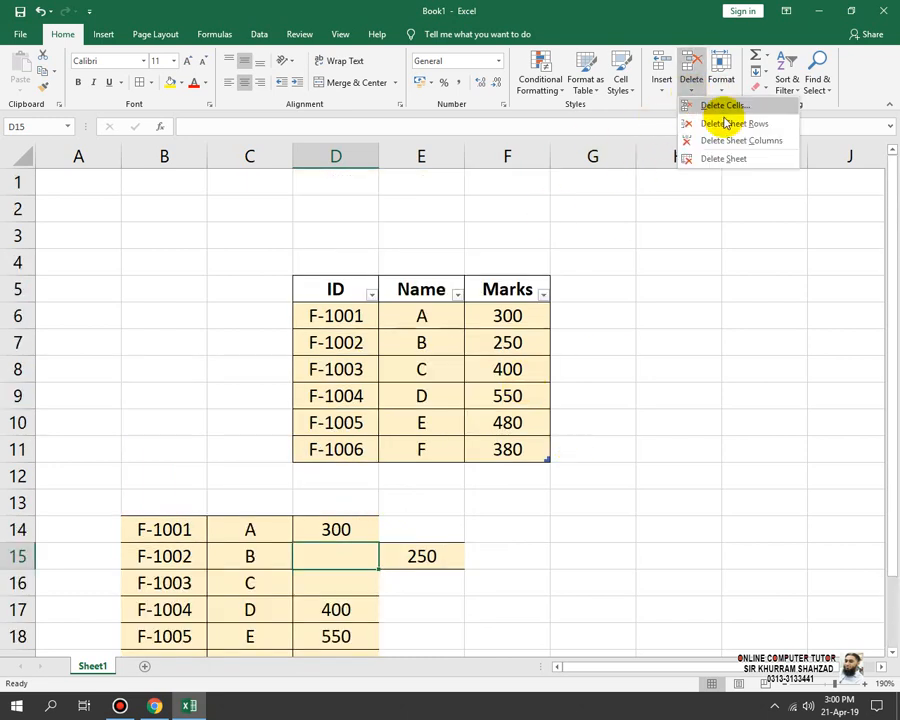
pyautogui.click(452, 333)
pyautogui.click(524, 326)
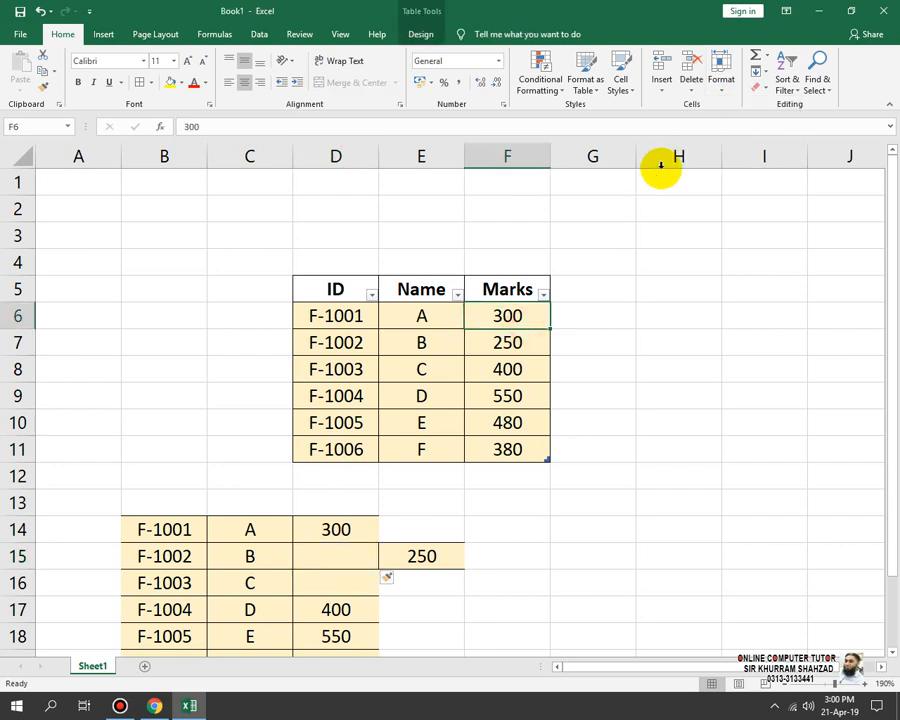
pyautogui.click(693, 92)
pyautogui.click(715, 104)
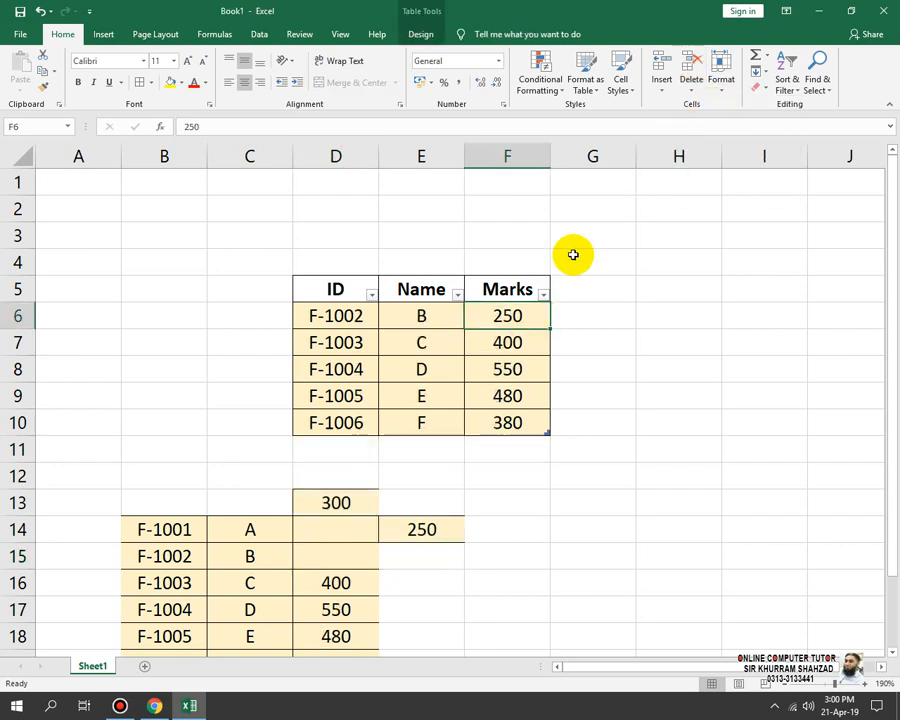
# Step: Delete cell E14, the displaced 250 mark beside the copied range, using Delete Cells
pyautogui.click(396, 527)
pyautogui.click(693, 92)
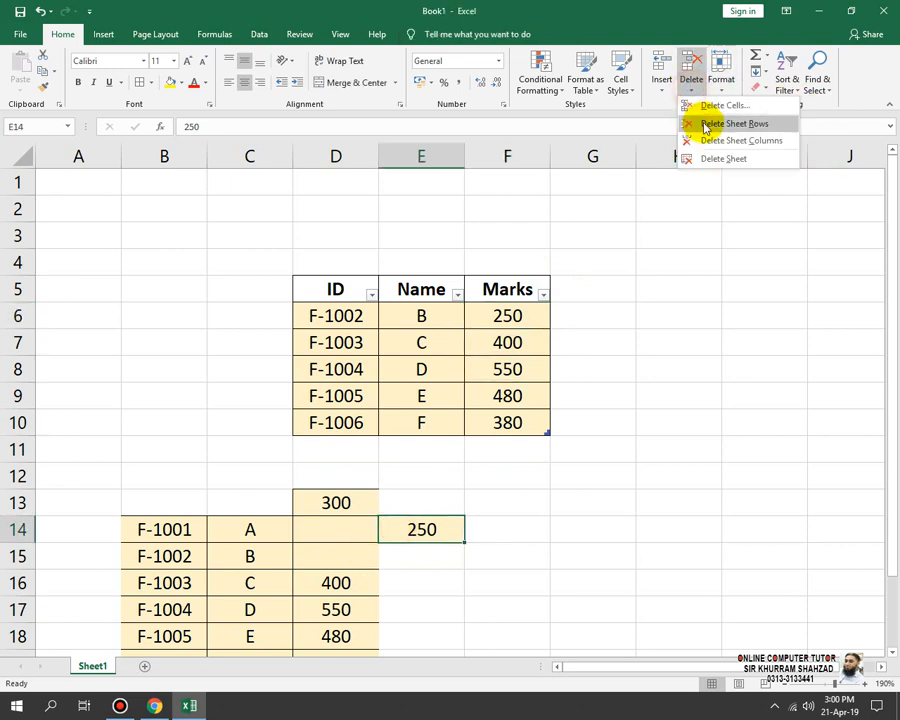
pyautogui.click(700, 105)
pyautogui.click(269, 285)
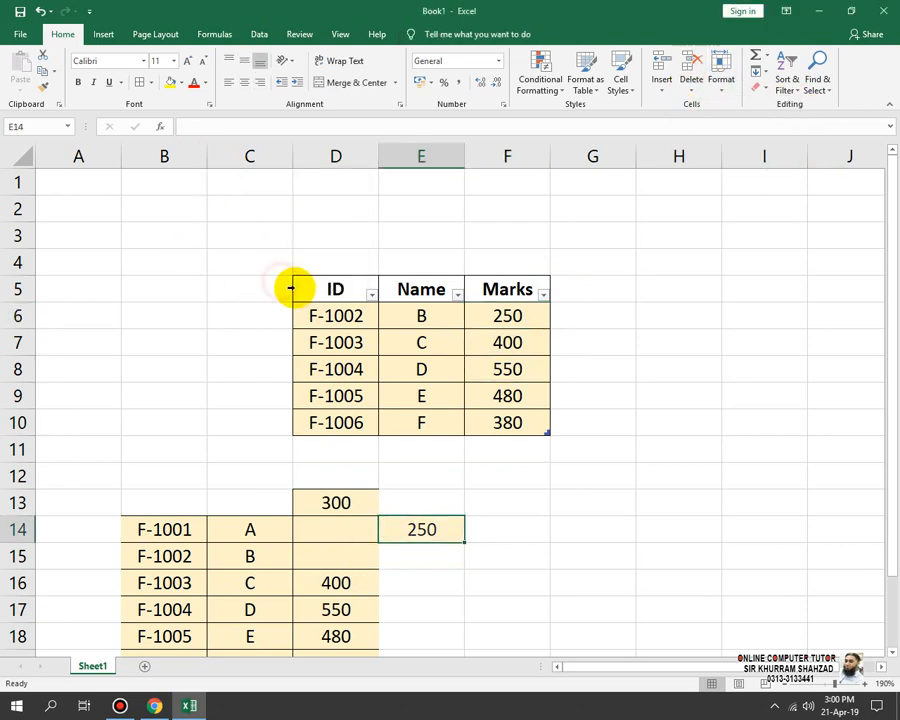
# Step: Delete sheet row 14, which holds the copied F-1001 record, and sheet column E, which holds the Name field
pyautogui.click(693, 92)
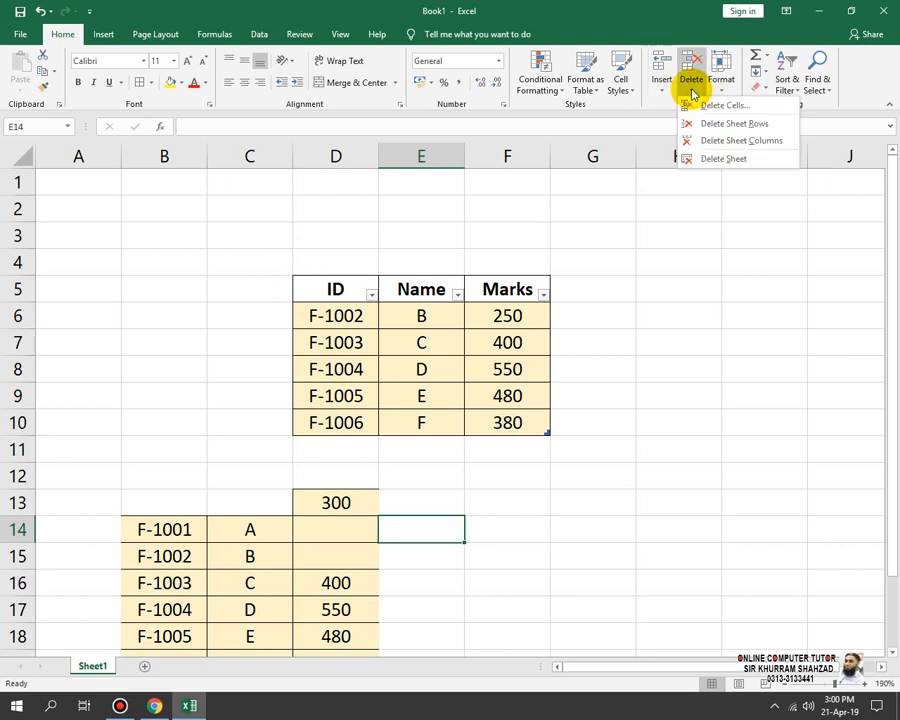
pyautogui.click(757, 131)
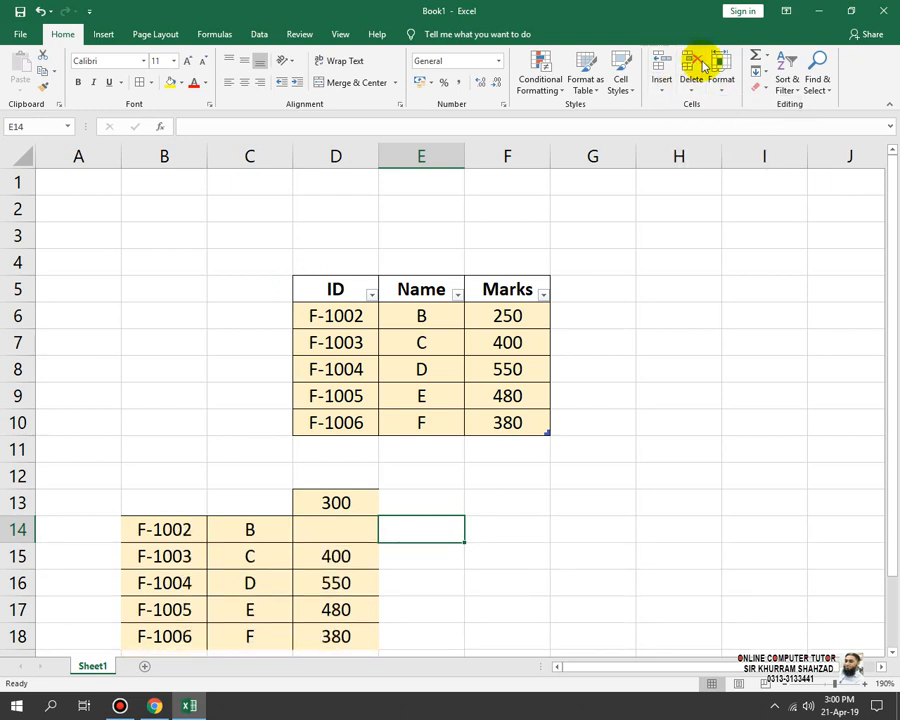
pyautogui.click(691, 88)
pyautogui.click(719, 146)
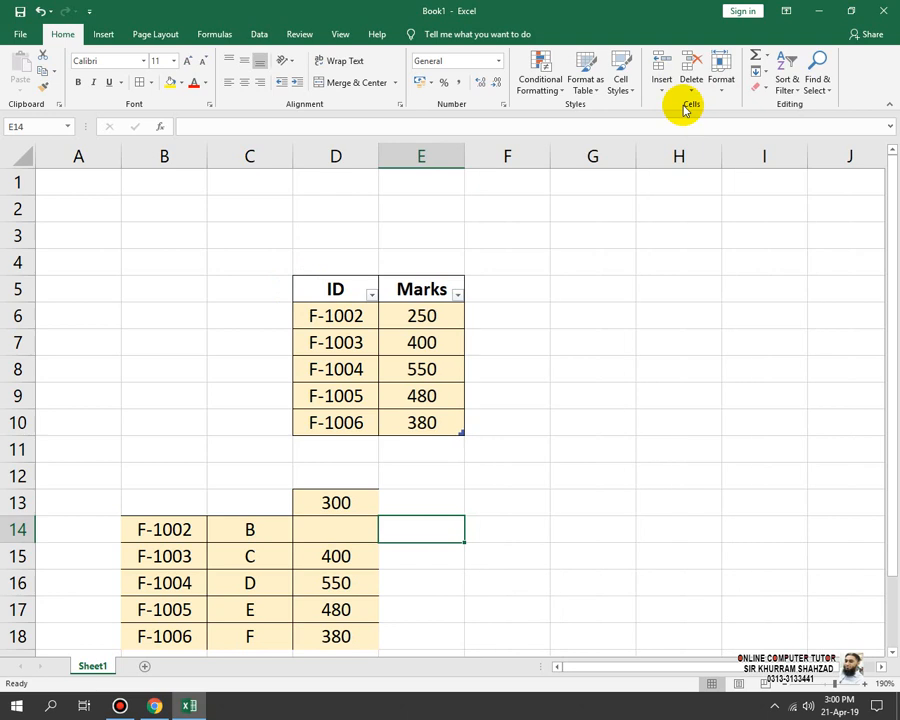
pyautogui.click(665, 86)
pyautogui.click(690, 85)
pyautogui.press('Escape')
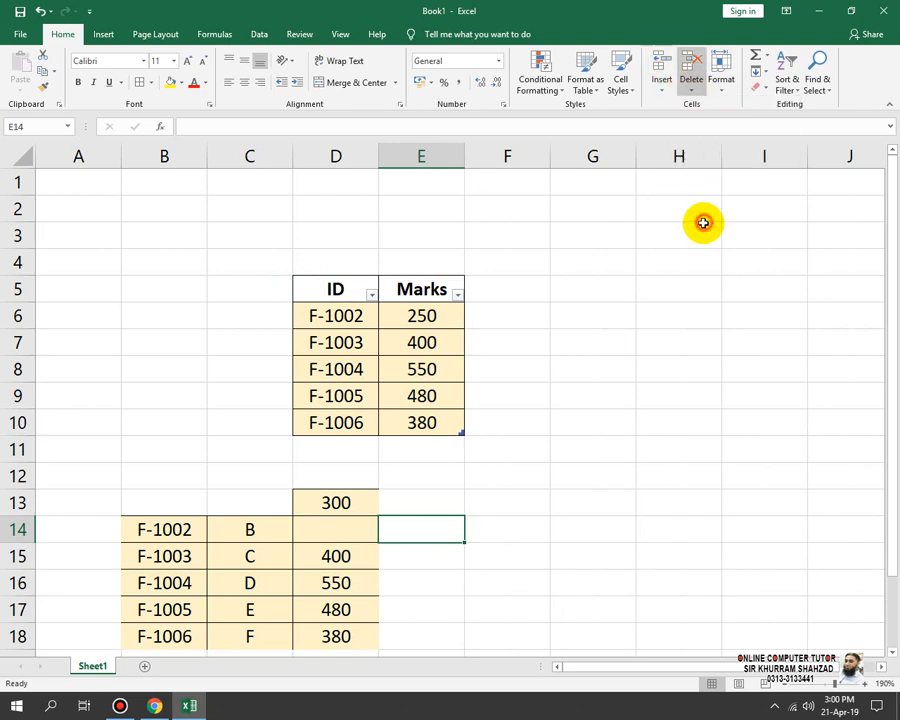
pyautogui.click(721, 84)
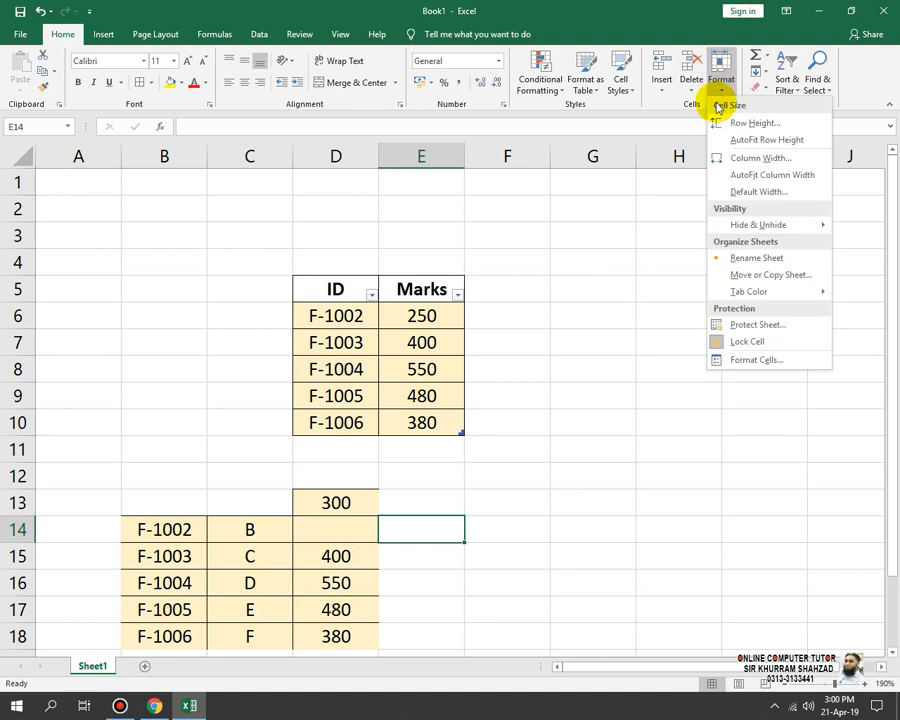
pyautogui.click(733, 122)
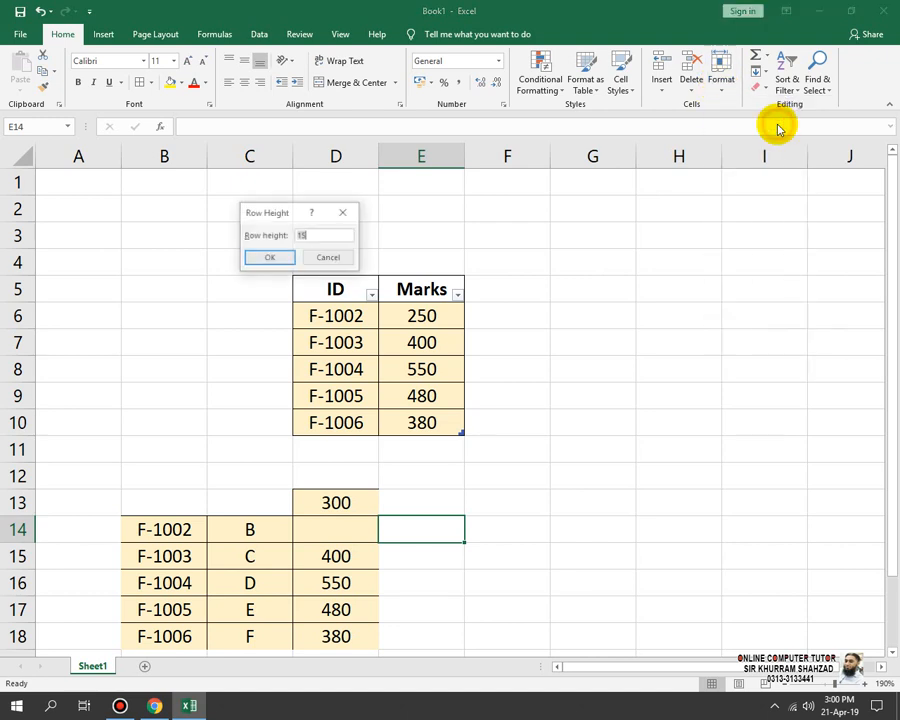
pyautogui.click(323, 257)
pyautogui.click(416, 158)
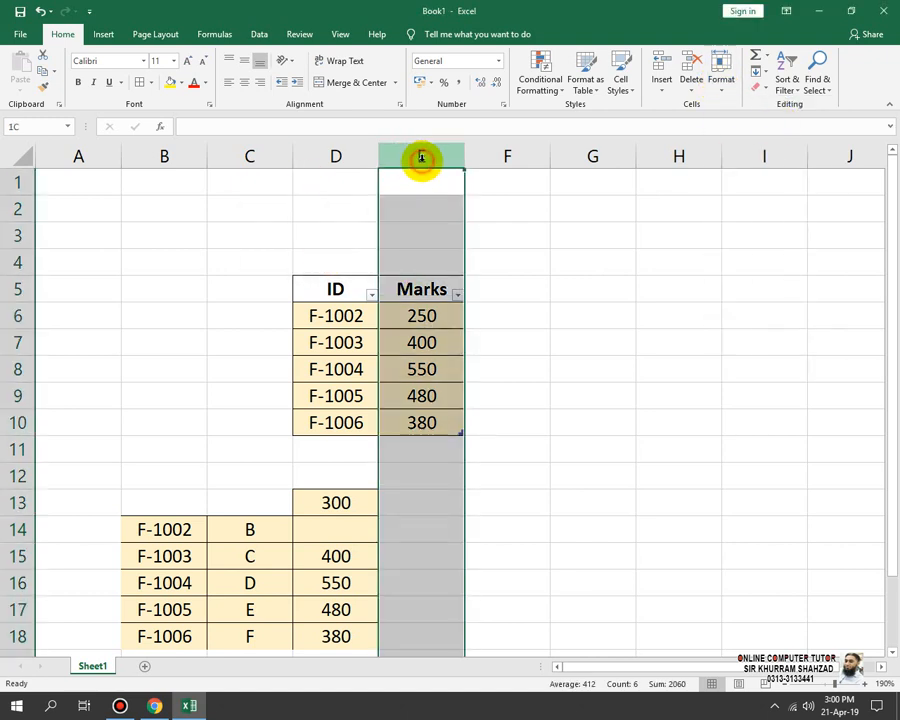
# Step: Set the row height of rows 2 to 14 to 20
pyautogui.moveTo(21, 205); pyautogui.dragTo(10, 529)
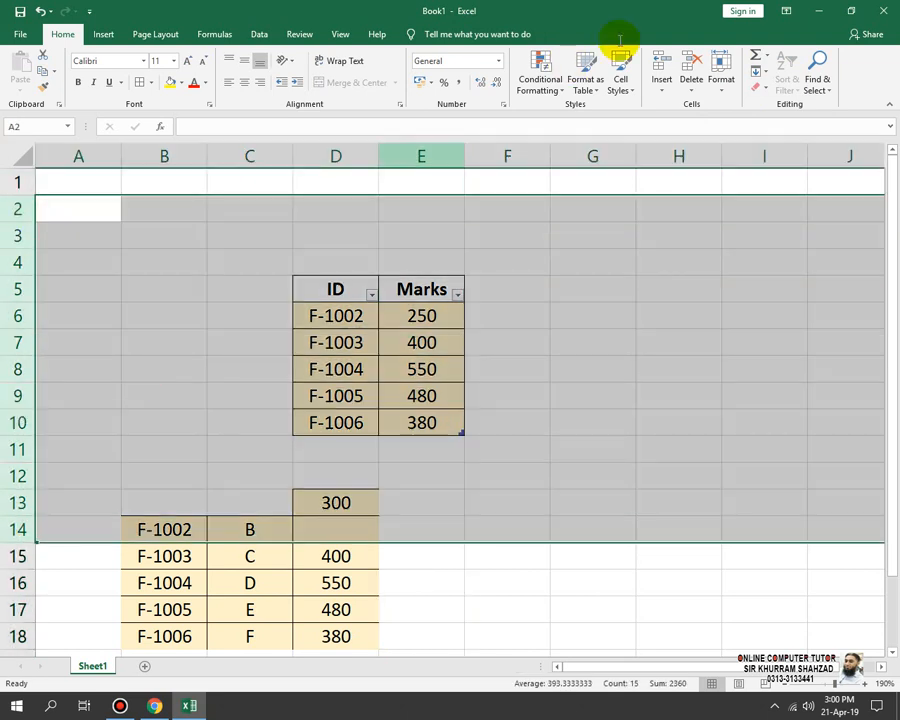
pyautogui.click(724, 88)
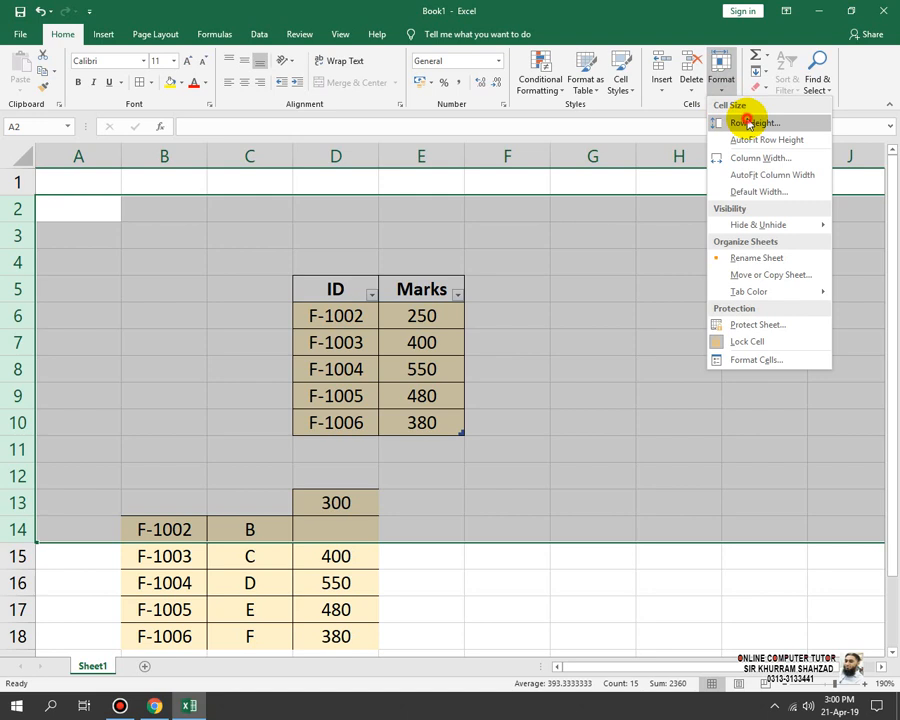
pyautogui.click(749, 123)
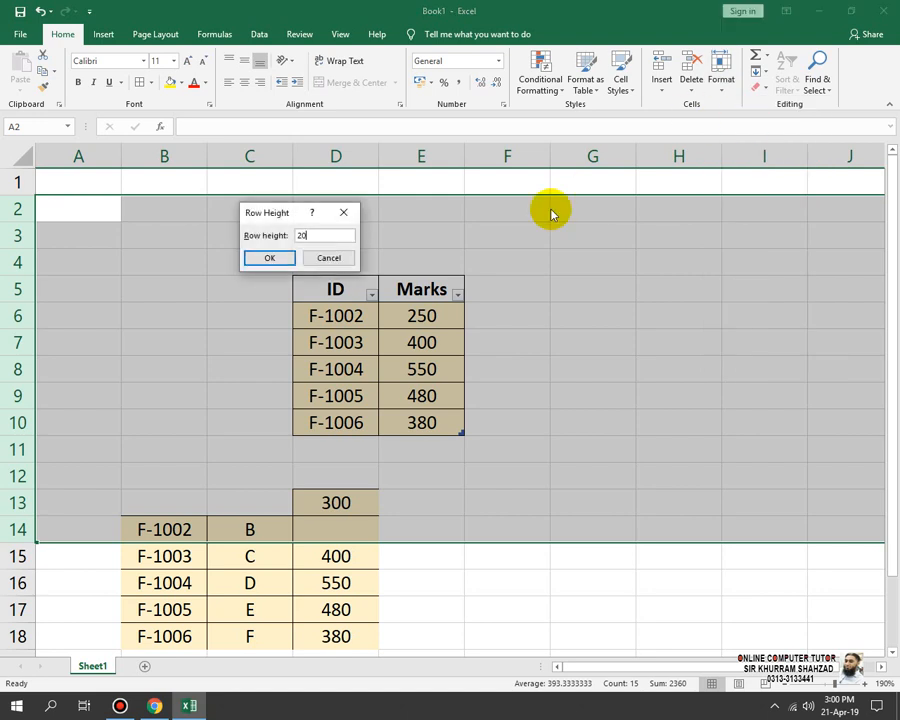
pyautogui.click(265, 257)
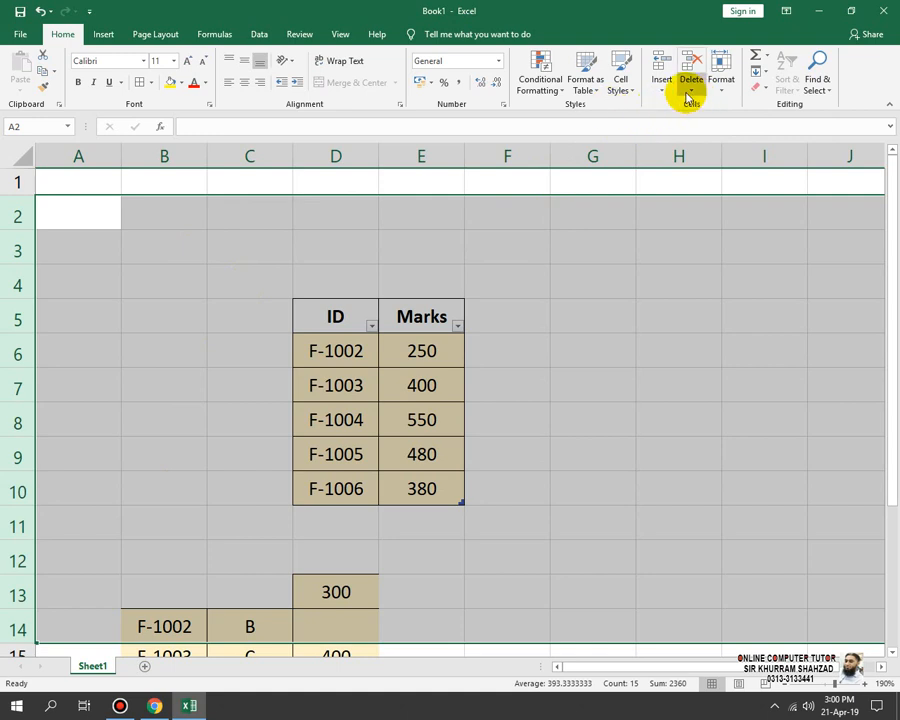
# Step: Widen the columns across the sheet using the Column Width setting, with rows 2 to 14 still selected
pyautogui.click(722, 84)
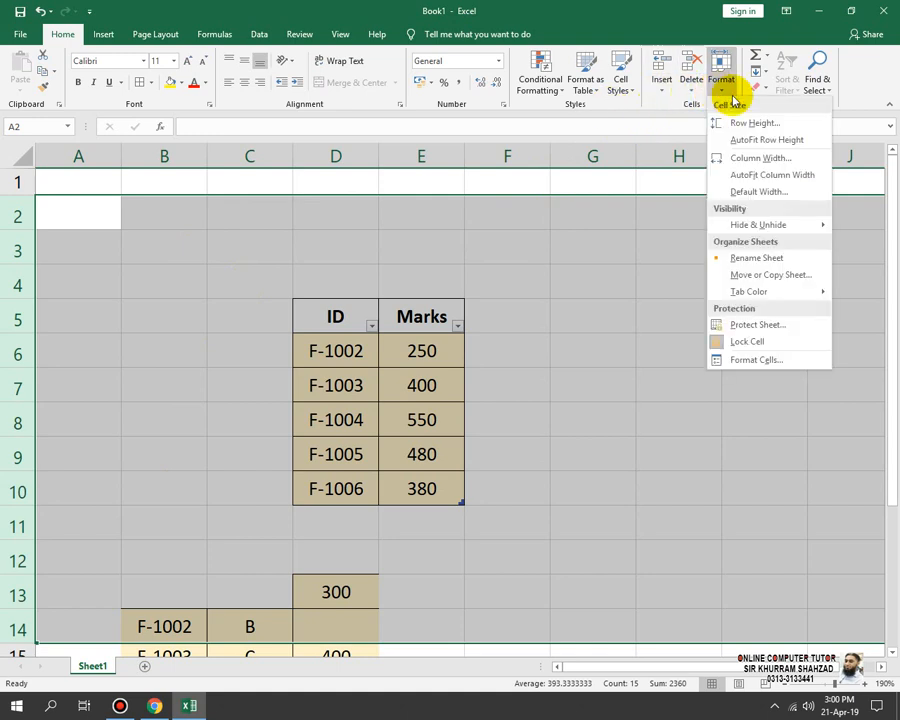
pyautogui.click(800, 158)
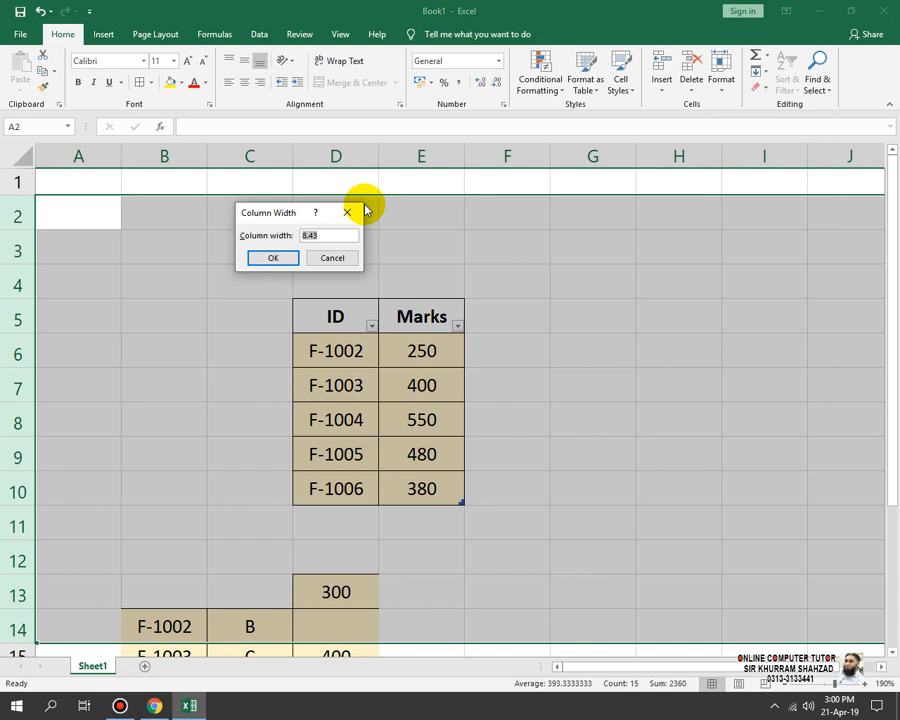
pyautogui.click(272, 258)
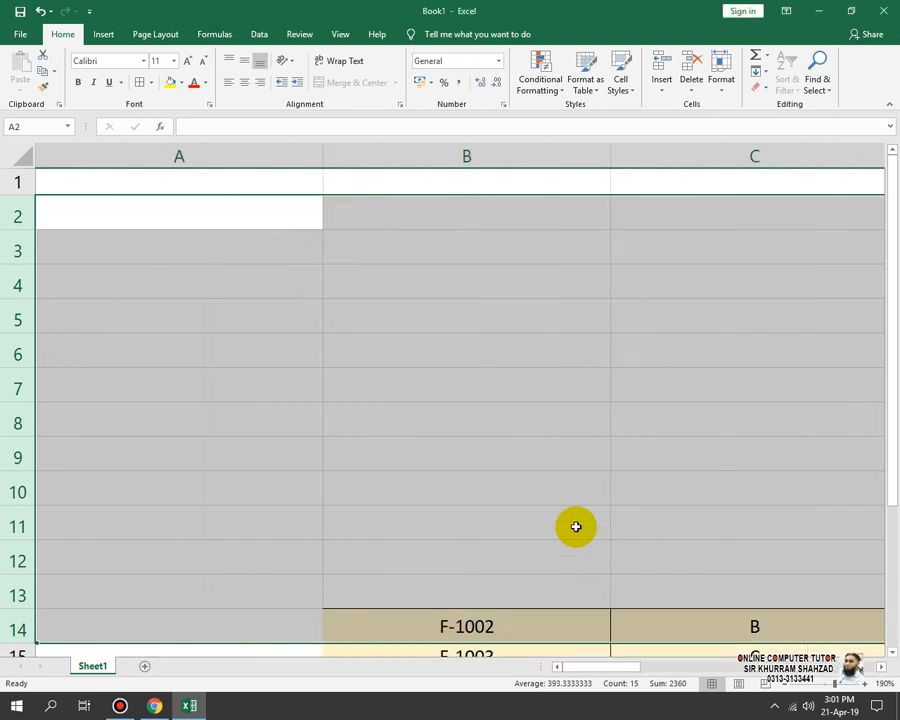
pyautogui.moveTo(575, 675); pyautogui.dragTo(480, 666)
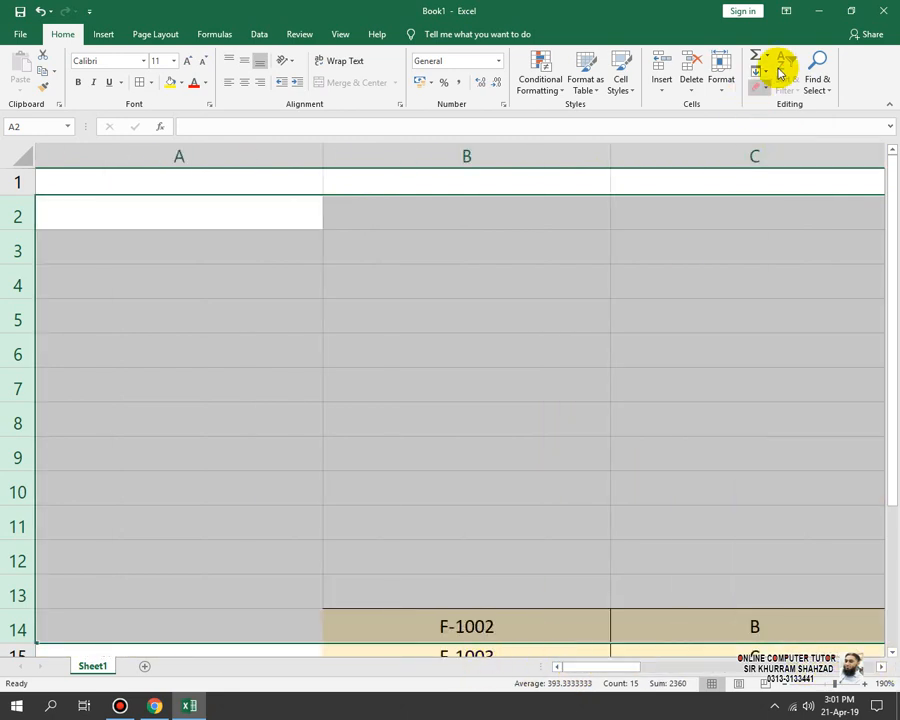
pyautogui.click(718, 78)
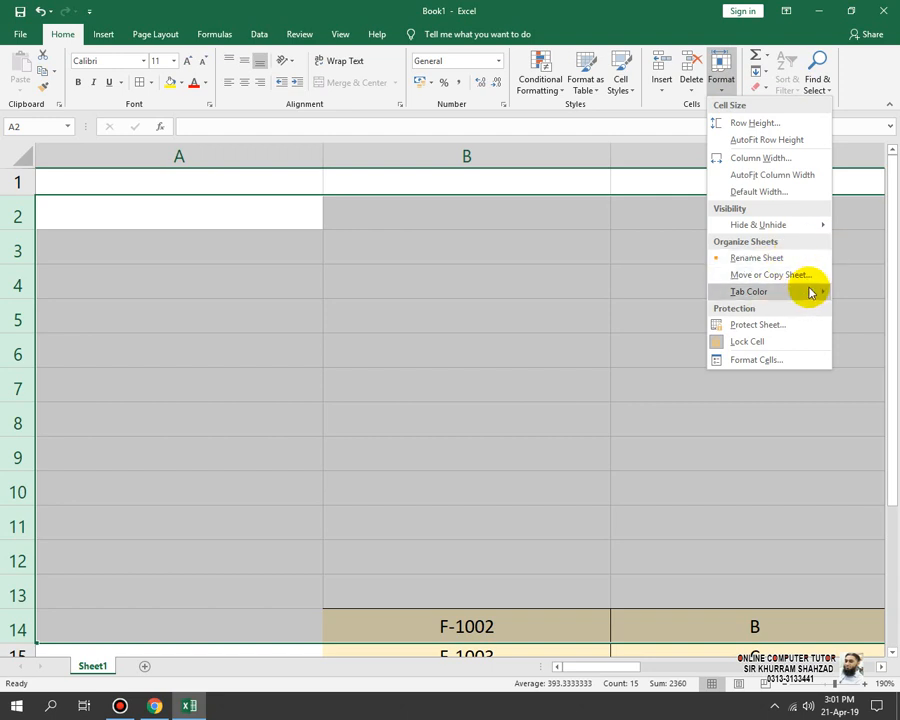
pyautogui.moveTo(807, 292)
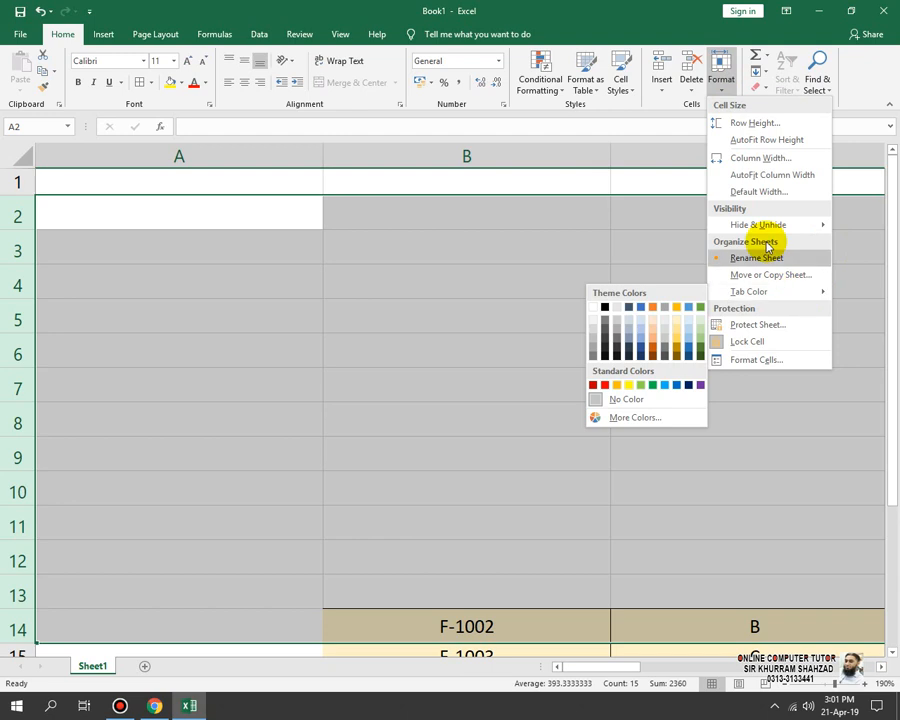
pyautogui.rightClick(103, 667)
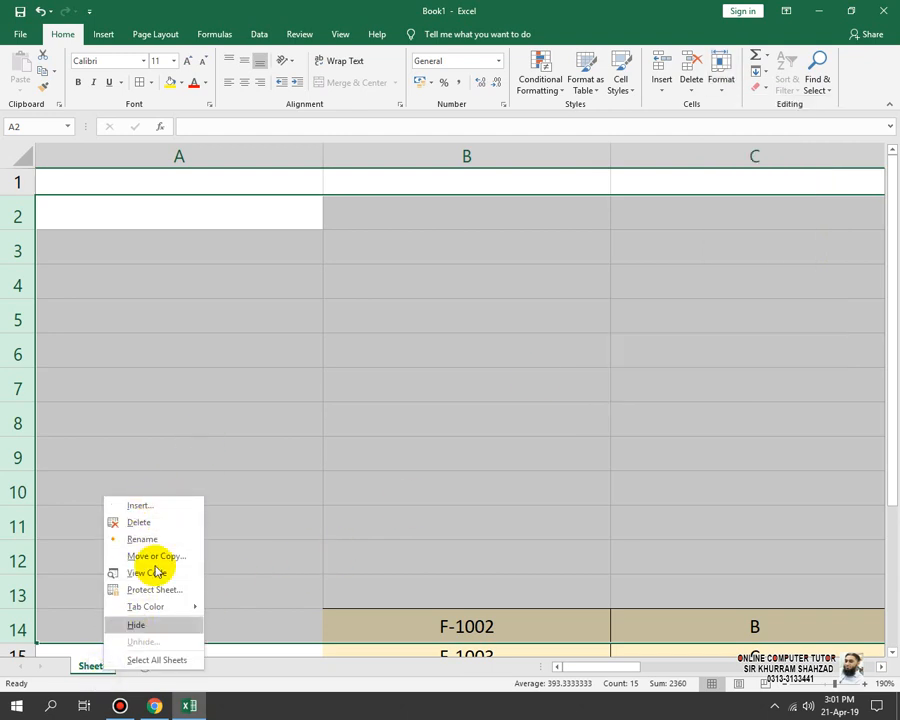
pyautogui.click(720, 85)
pyautogui.click(625, 338)
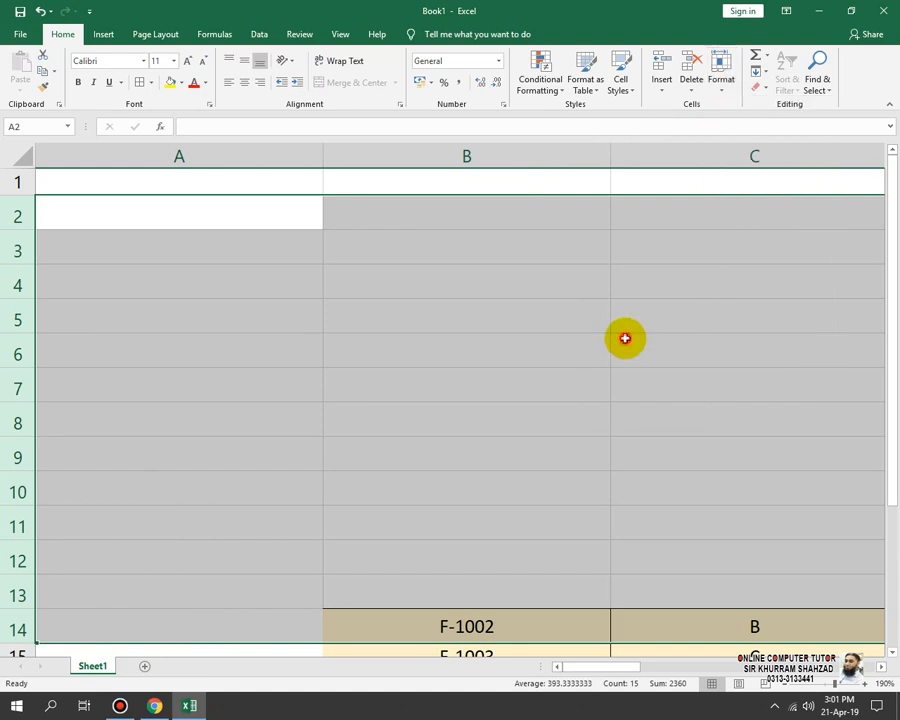
# Step: Create a new blank workbook and open the list of AutoSum functions
pyautogui.hotkey('ctrl', 'n')
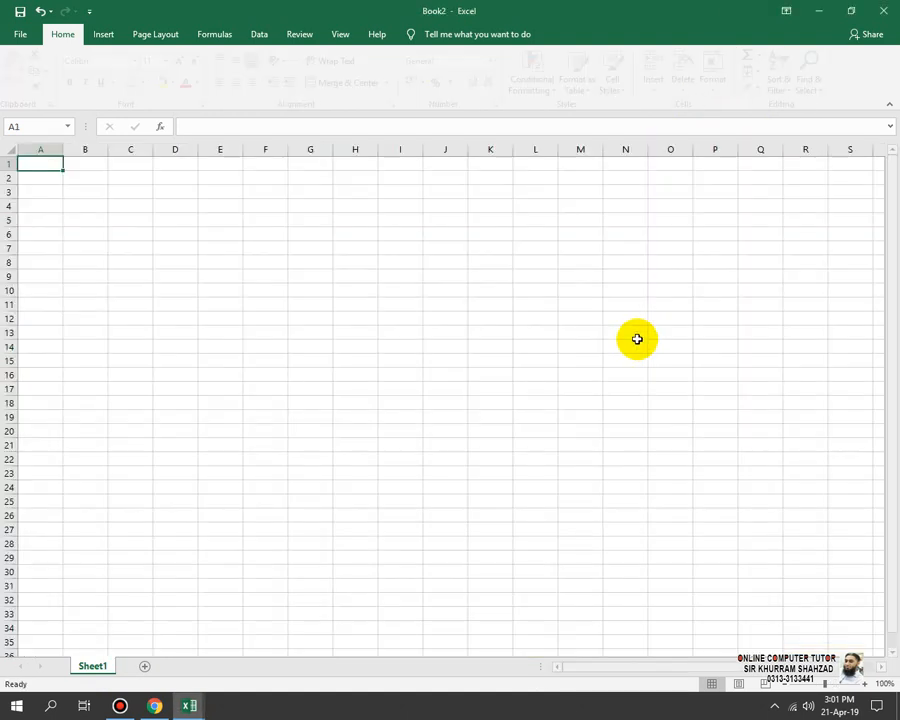
pyautogui.moveTo(828, 688); pyautogui.dragTo(836, 688)
pyautogui.click(768, 58)
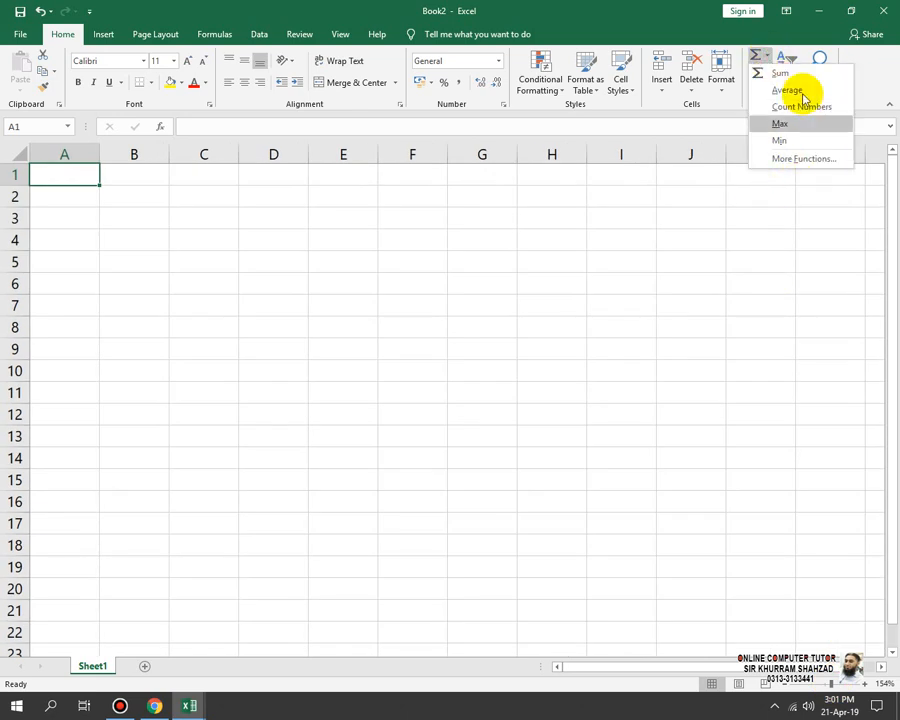
# Step: Enter the heading SUM in C4 and the heading Average in E4
pyautogui.click(175, 277)
pyautogui.click(190, 243)
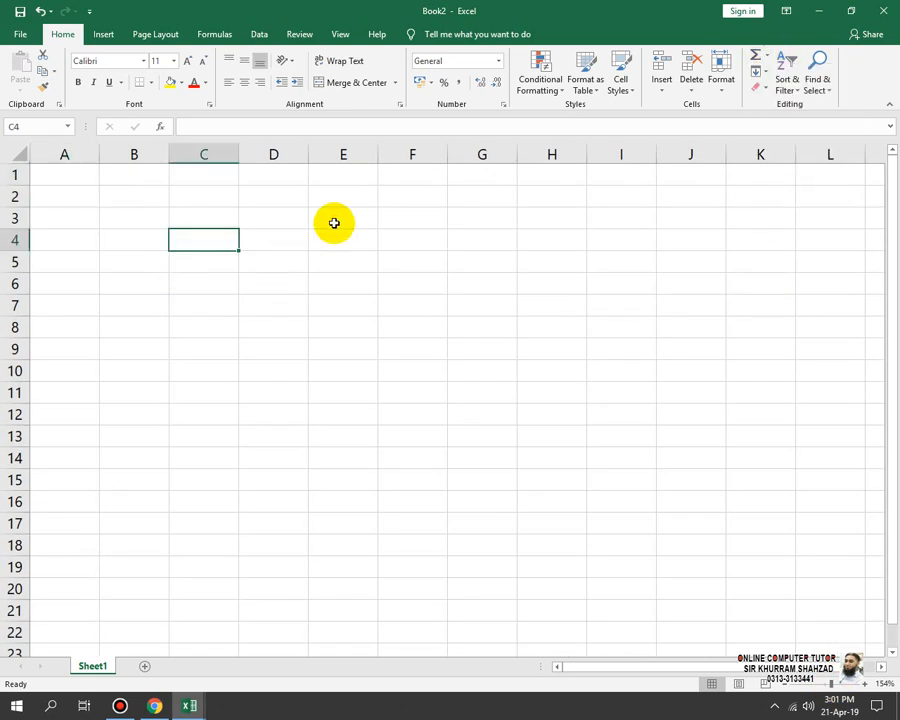
pyautogui.write('SUM')
pyautogui.press('Return')
pyautogui.press('Up')
pyautogui.press('Right')
pyautogui.press('Right')
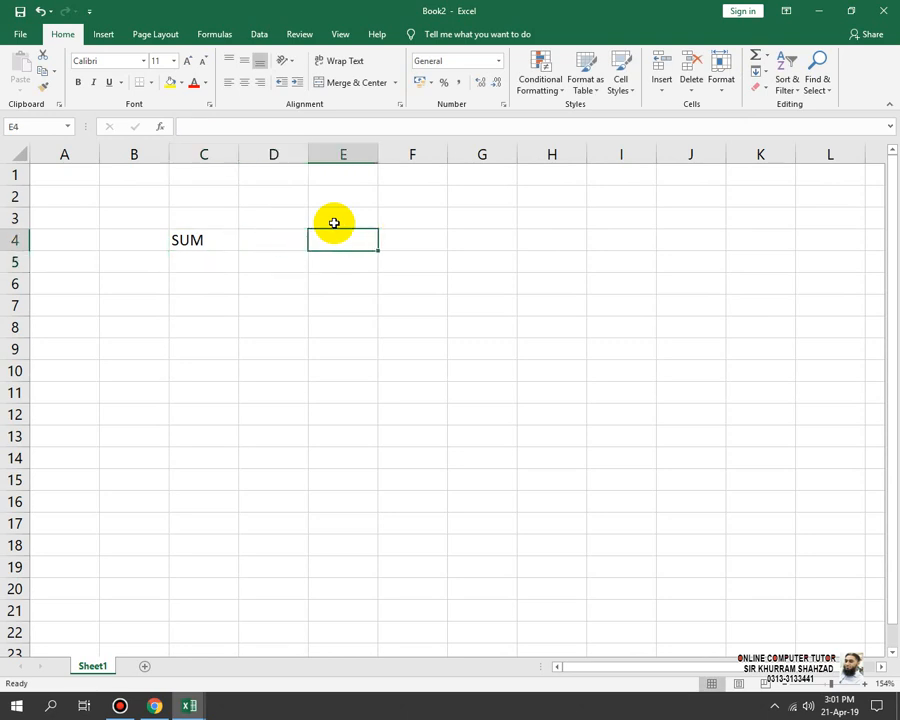
pyautogui.write('Average')
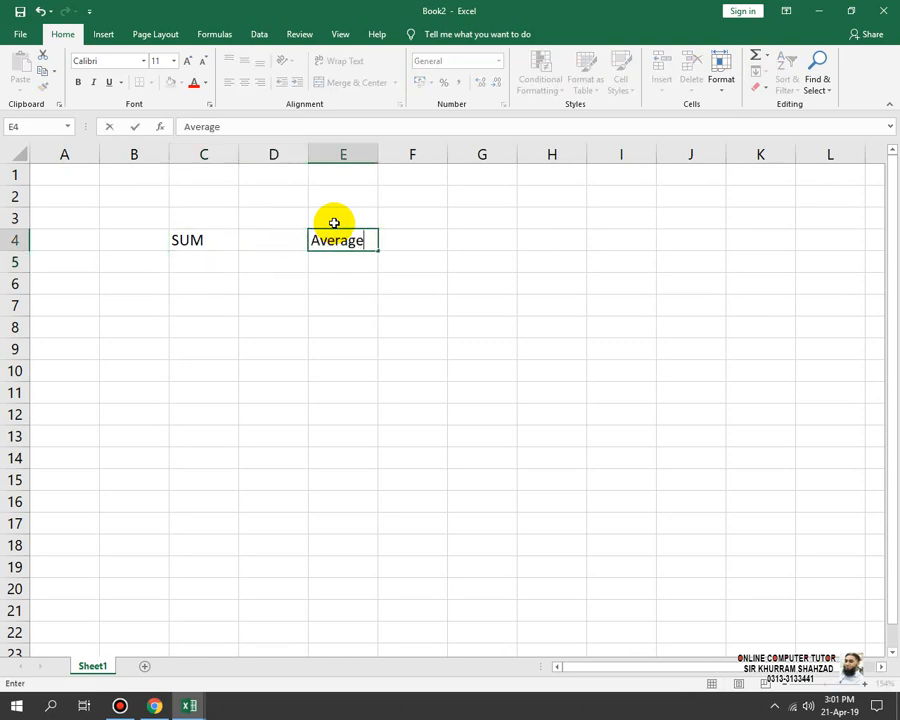
pyautogui.press('Right')
pyautogui.press('Right')
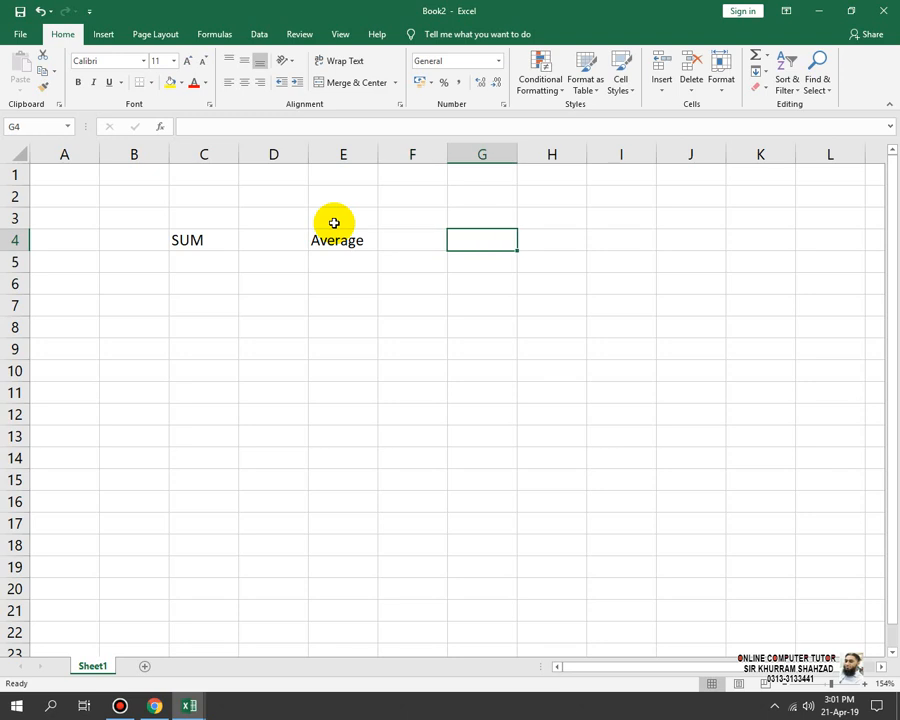
pyautogui.write('M')
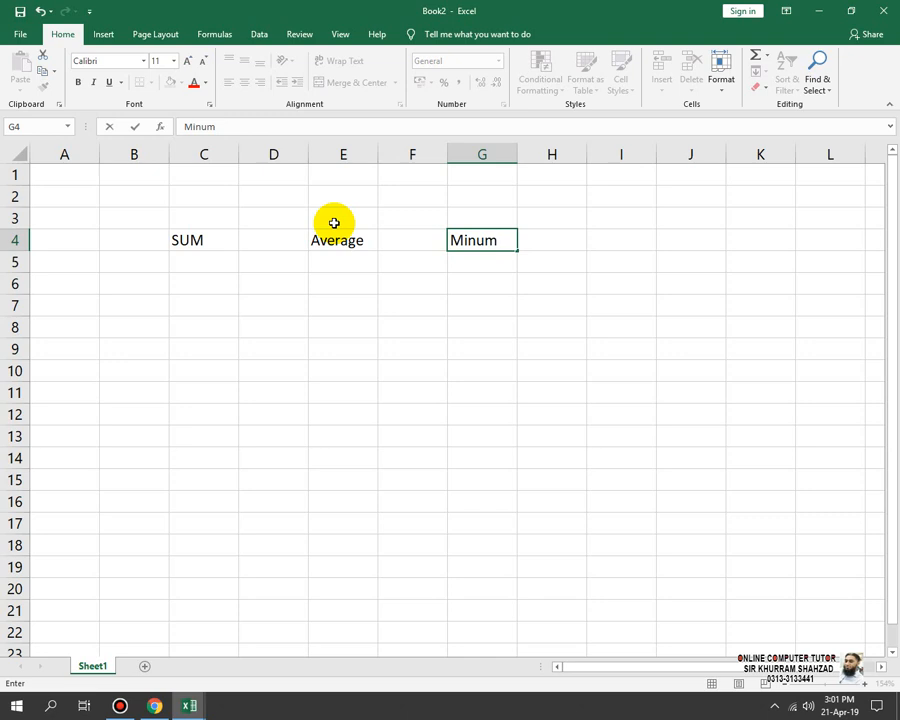
pyautogui.write('in,um')
pyautogui.press('Return')
pyautogui.press('Up')
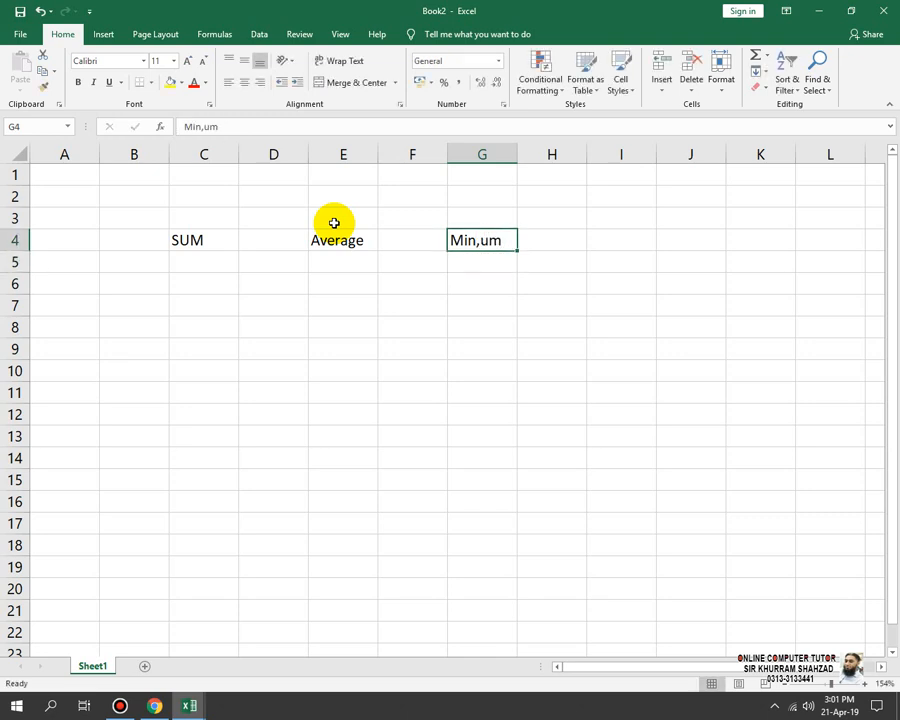
# Step: Enter the heading Minumum in G4 and the heading Maximum in I4
pyautogui.write('Minumum')
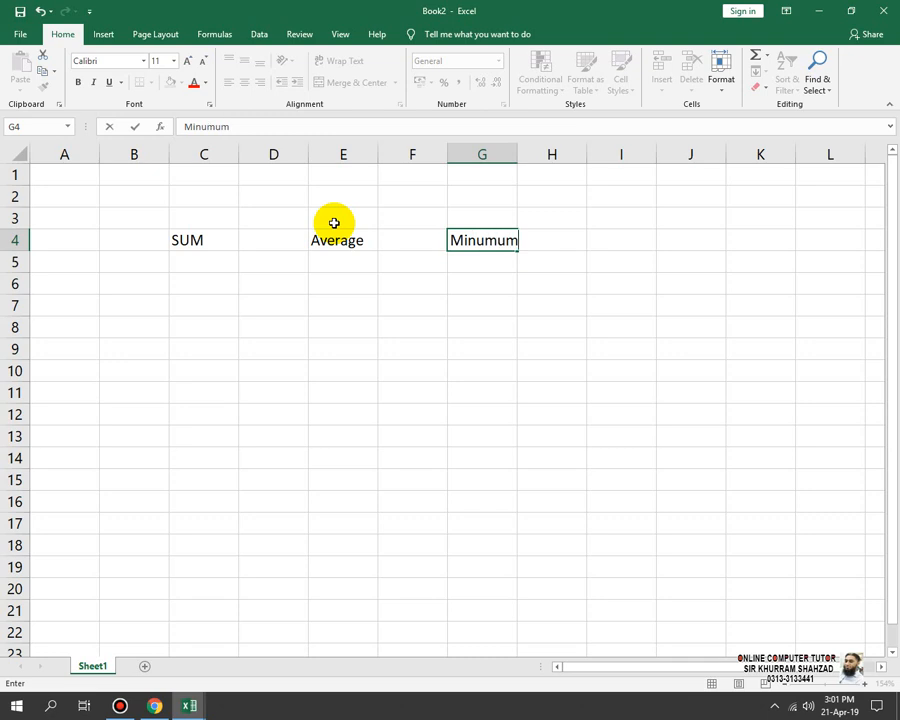
pyautogui.press('Right')
pyautogui.press('Right')
pyautogui.write('Ma')
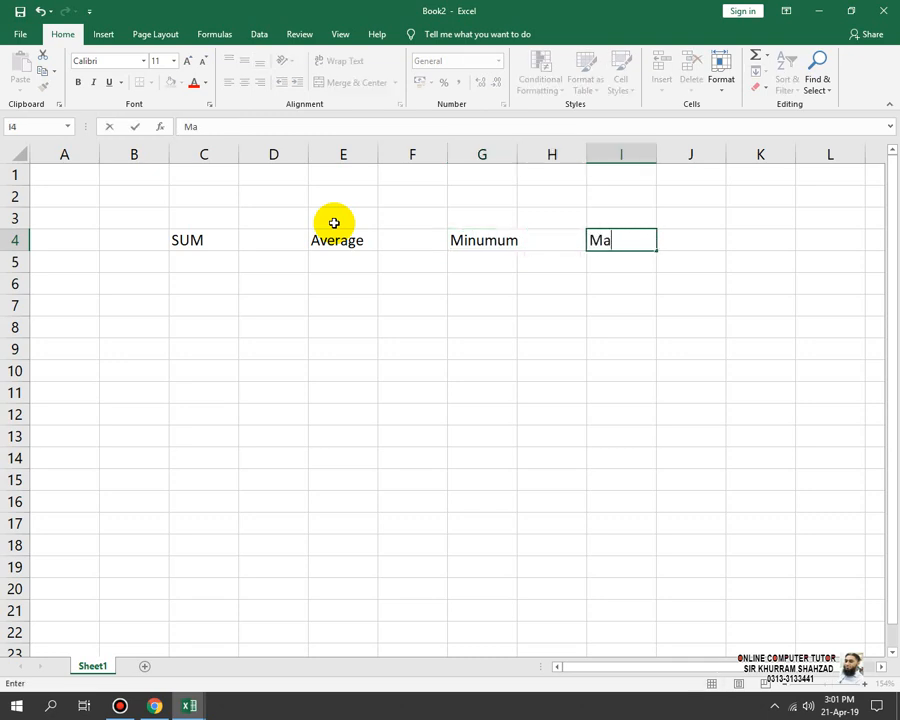
pyautogui.write('ximum')
pyautogui.press('Return')
# Step: Enter the heading Count in K4, completing the row of function headings
pyautogui.press('Right')
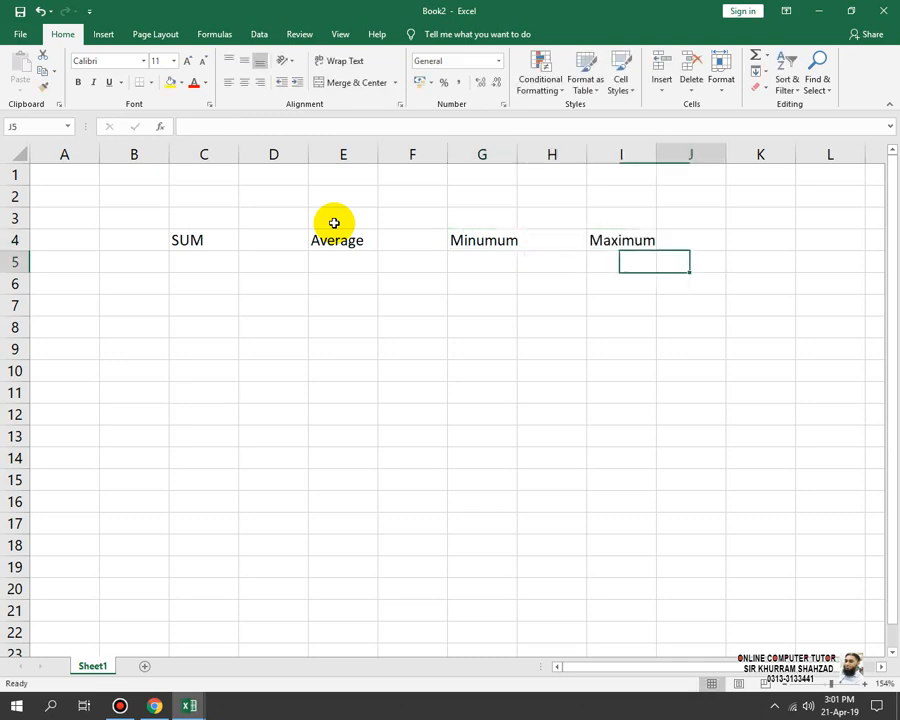
pyautogui.press('Right')
pyautogui.press('Up')
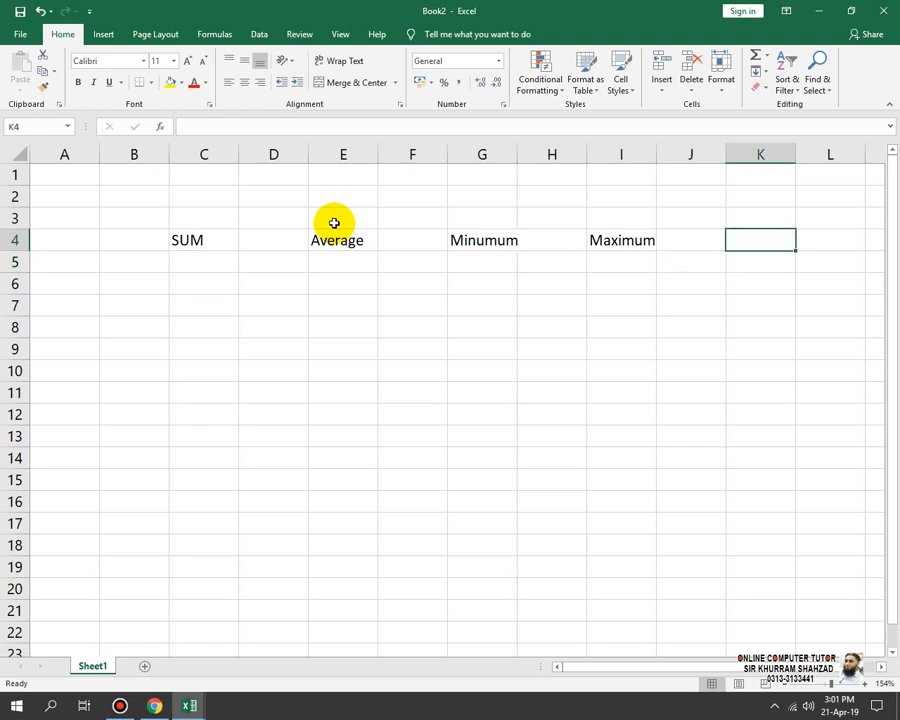
pyautogui.write('Co')
pyautogui.press('Return')
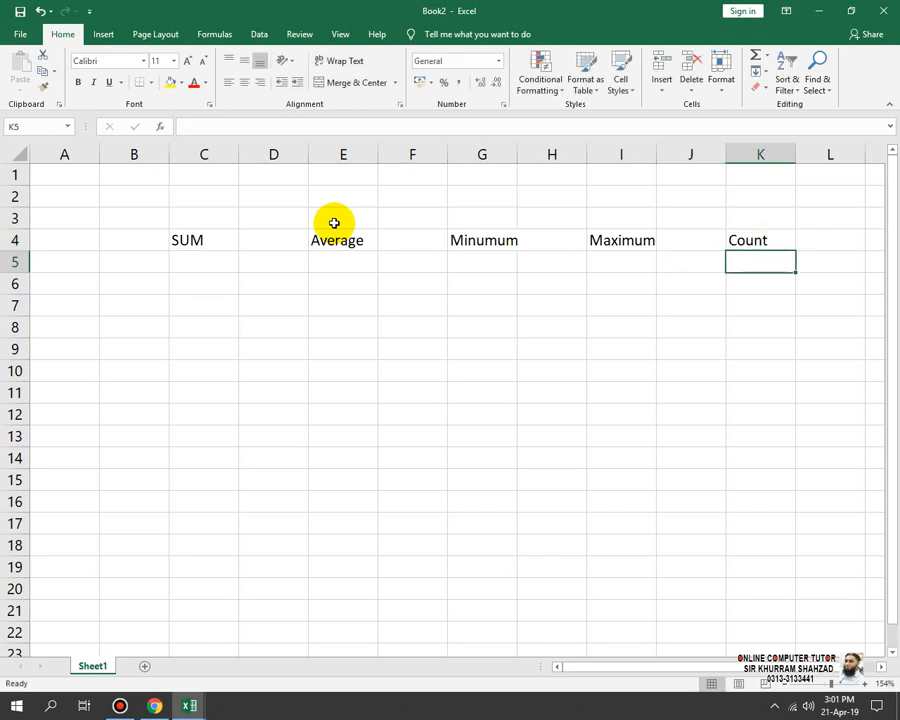
# Step: Enter the sample values 20 in C5 and 30 in C6 under the SUM heading
pyautogui.press('Left')
pyautogui.press('Left')
pyautogui.press('Left')
pyautogui.press('Left')
pyautogui.press('Left')
pyautogui.press('Left')
pyautogui.press('Left')
pyautogui.press('Left')
pyautogui.press('Left')
pyautogui.press('Left')
pyautogui.press('Right')
pyautogui.press('Right')
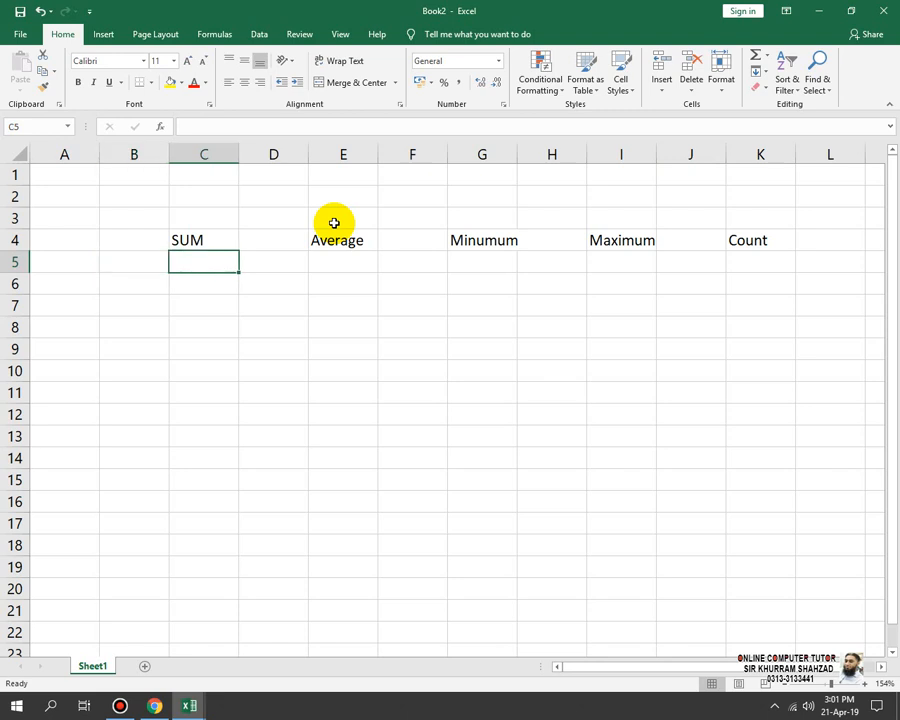
pyautogui.write('20')
pyautogui.press('Return')
pyautogui.write('30')
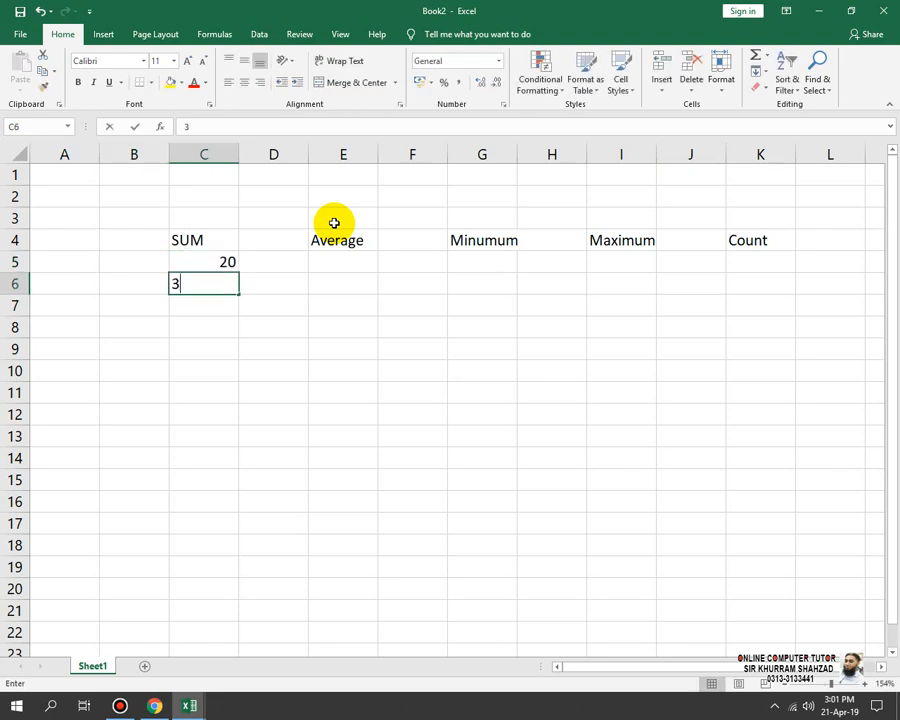
pyautogui.press('Return')
pyautogui.press('Down')
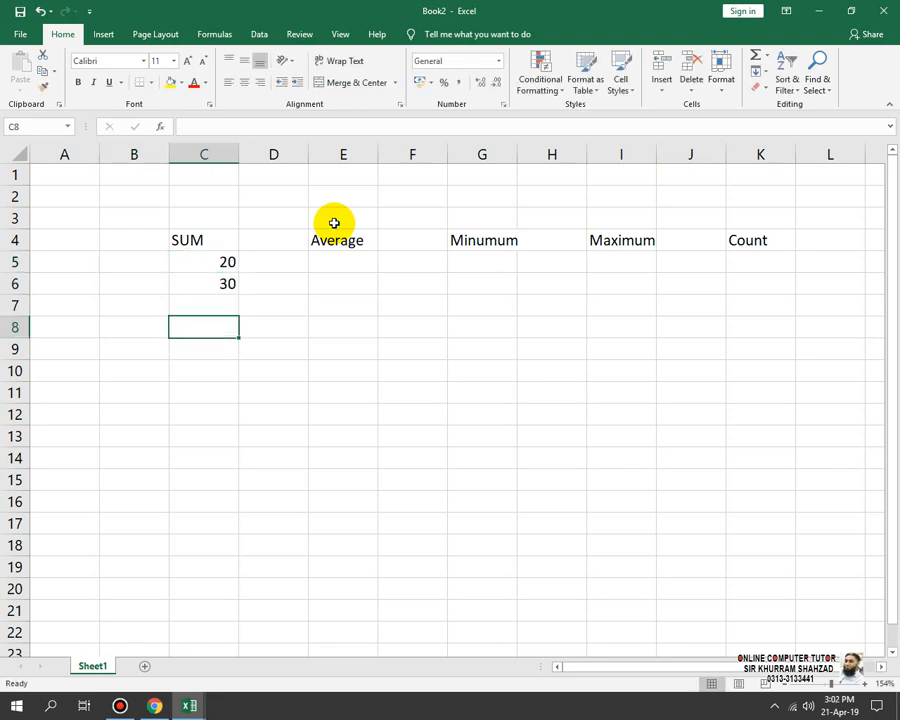
# Step: Enter the label Result in B8 and fill the neighbouring cell C8 with yellow
pyautogui.press('Left')
pyautogui.write('REsul')
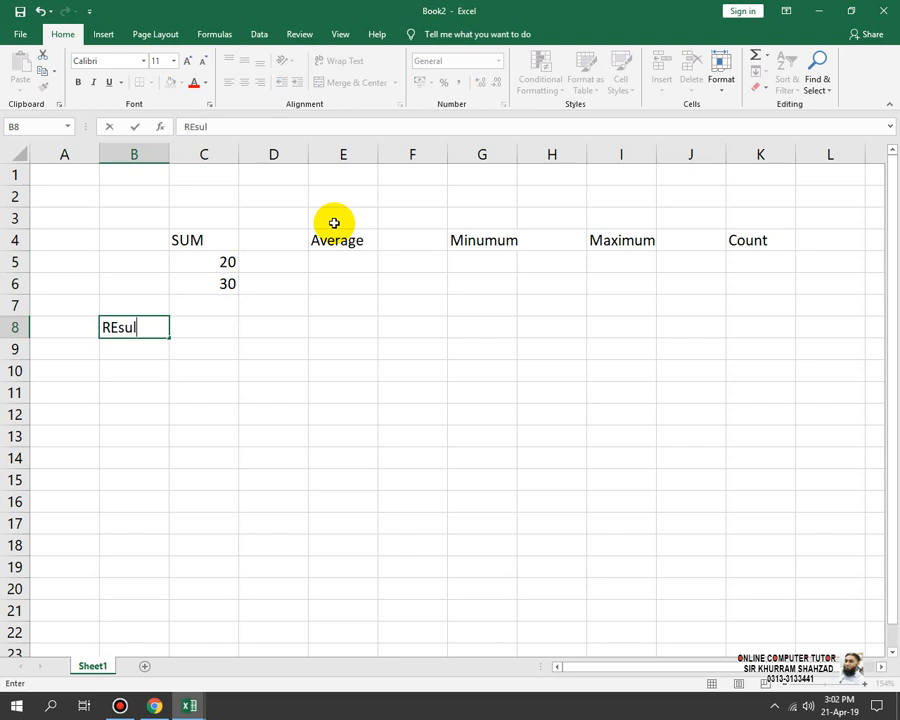
pyautogui.write('t')
pyautogui.press('Return')
pyautogui.click(226, 329)
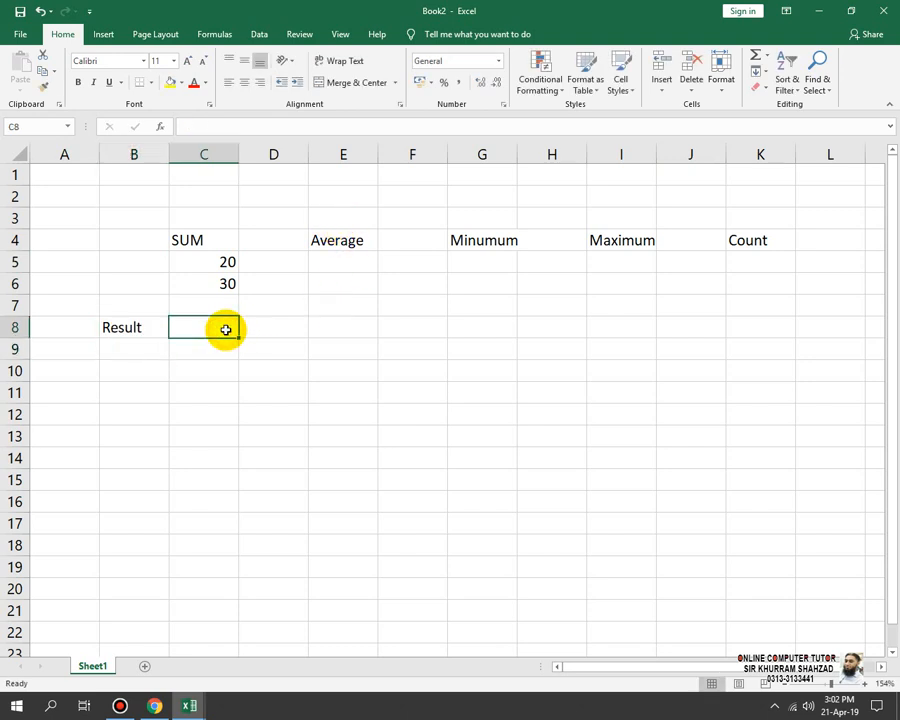
pyautogui.click(171, 83)
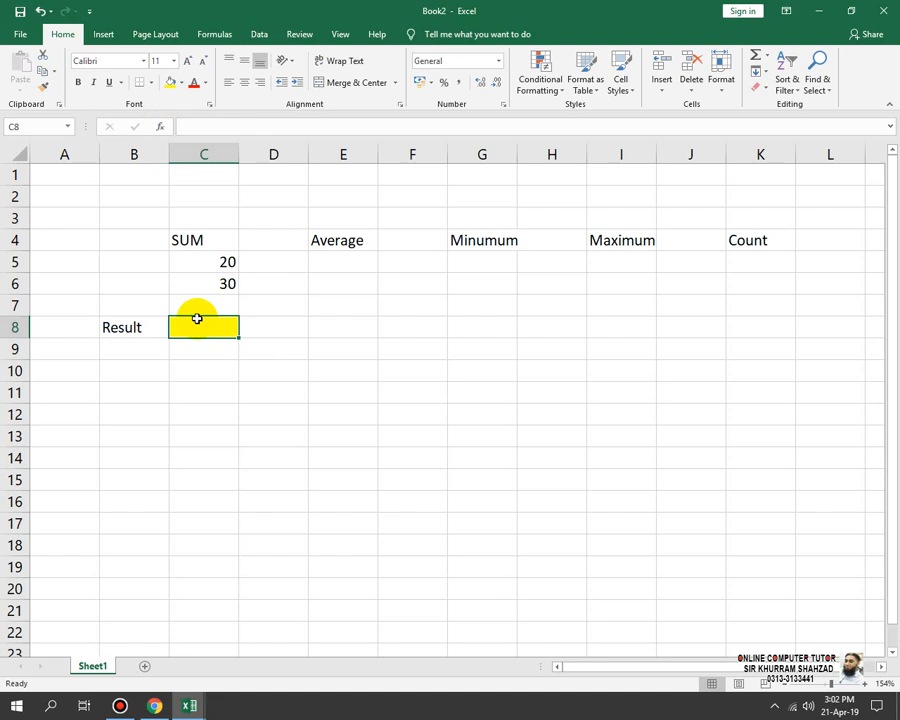
# Step: Try AutoSum on the two selected cells C7:C8 below the sample values
pyautogui.click(188, 241)
pyautogui.moveTo(217, 334); pyautogui.dragTo(207, 308)
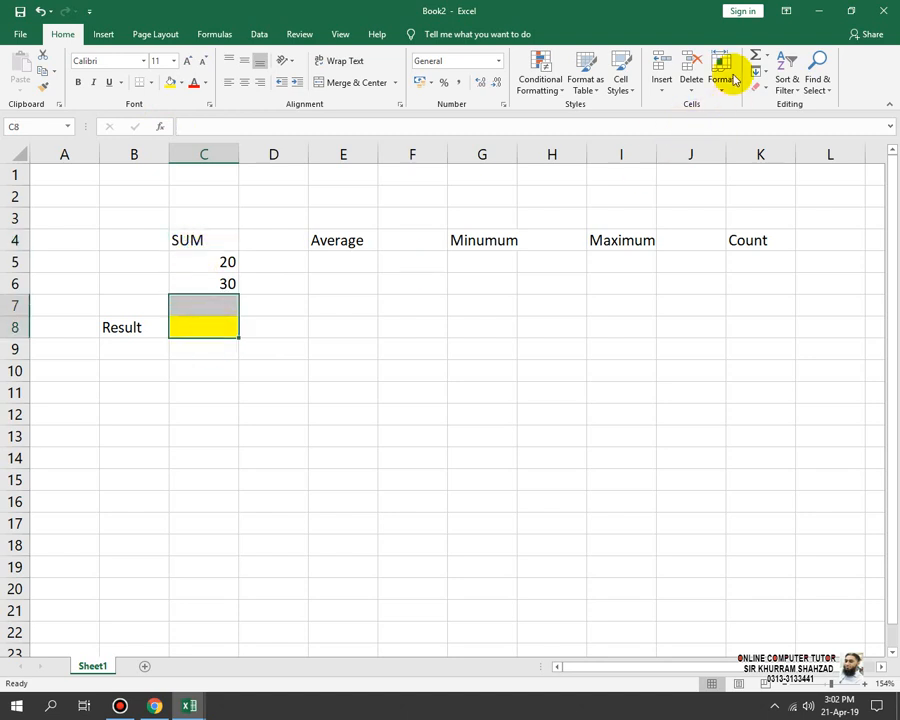
pyautogui.click(755, 55)
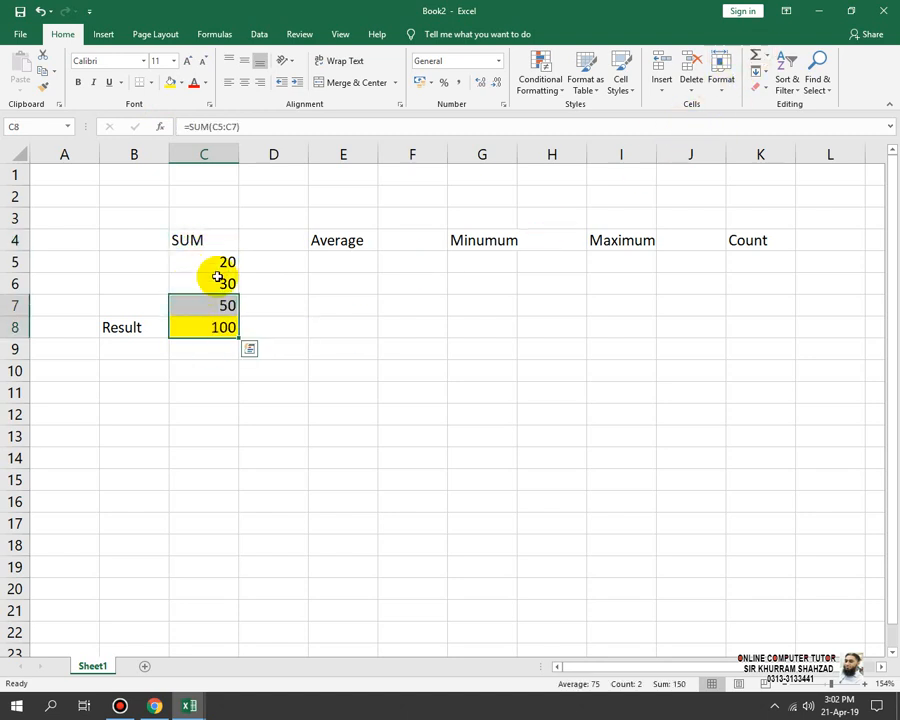
pyautogui.click(343, 366)
# Step: Total C5:C7 in C8 with AutoSum, and clear the formula from the cell
pyautogui.click(222, 327)
pyautogui.click(757, 62)
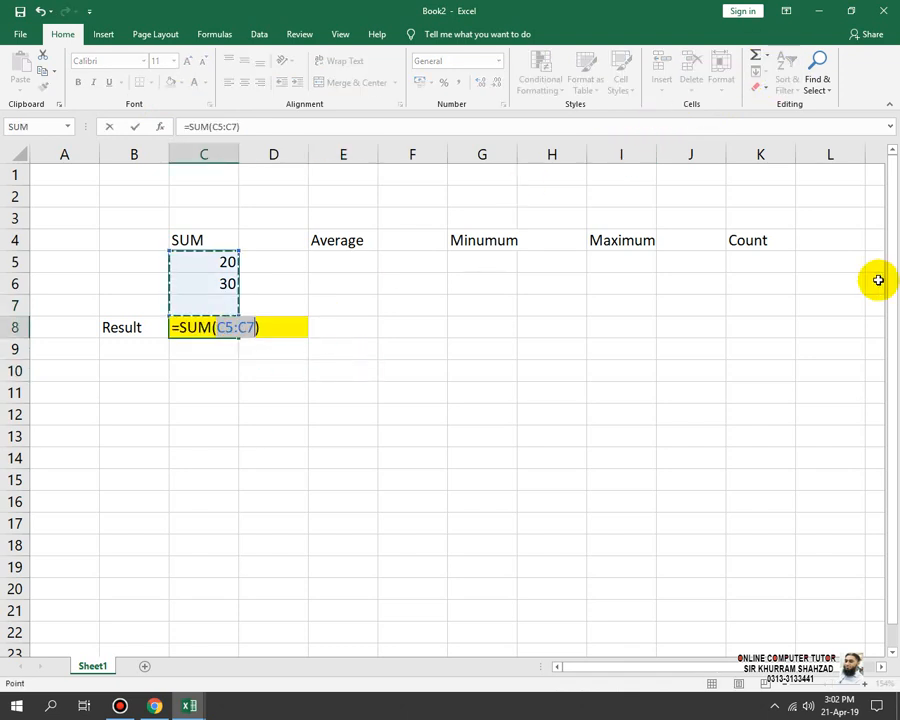
pyautogui.press('Return')
pyautogui.press('Up')
pyautogui.press('Up')
pyautogui.press('Down')
pyautogui.press('Delete')
pyautogui.write('=')
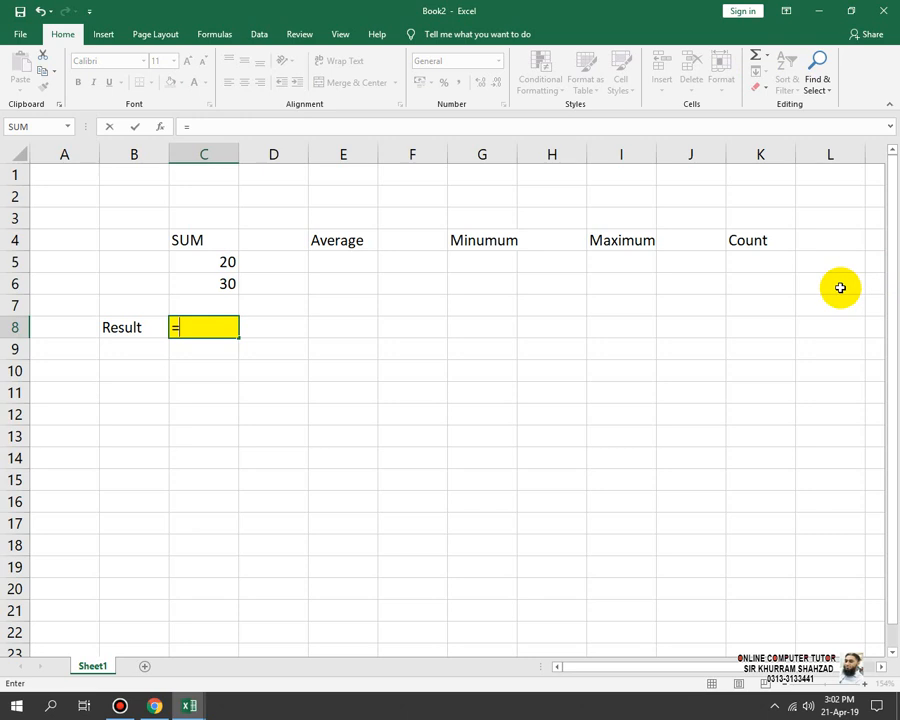
pyautogui.moveTo(402, 7)
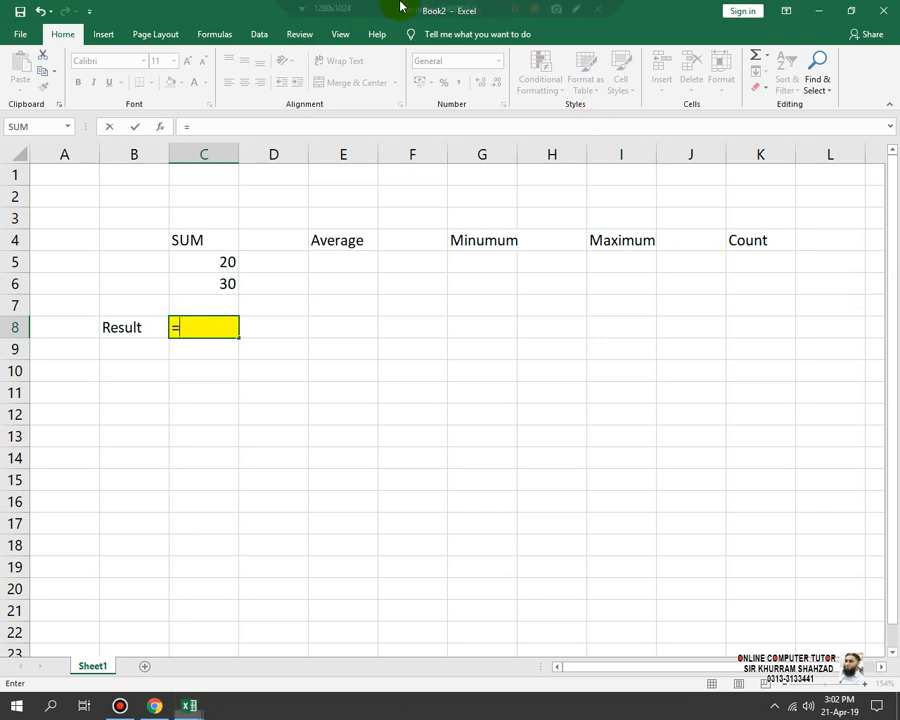
pyautogui.click(524, 10)
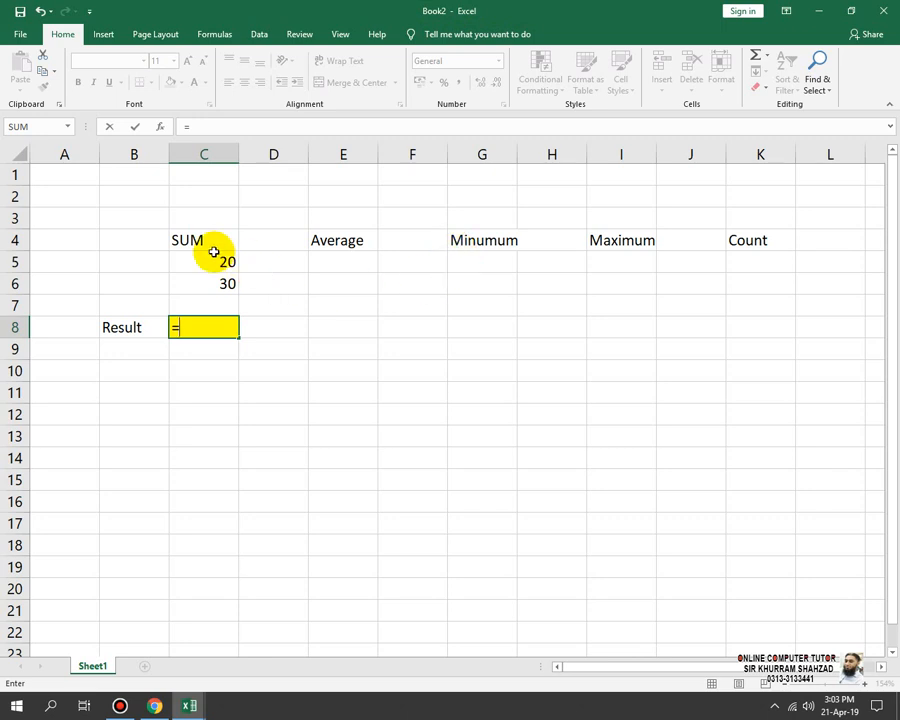
pyautogui.click(228, 261)
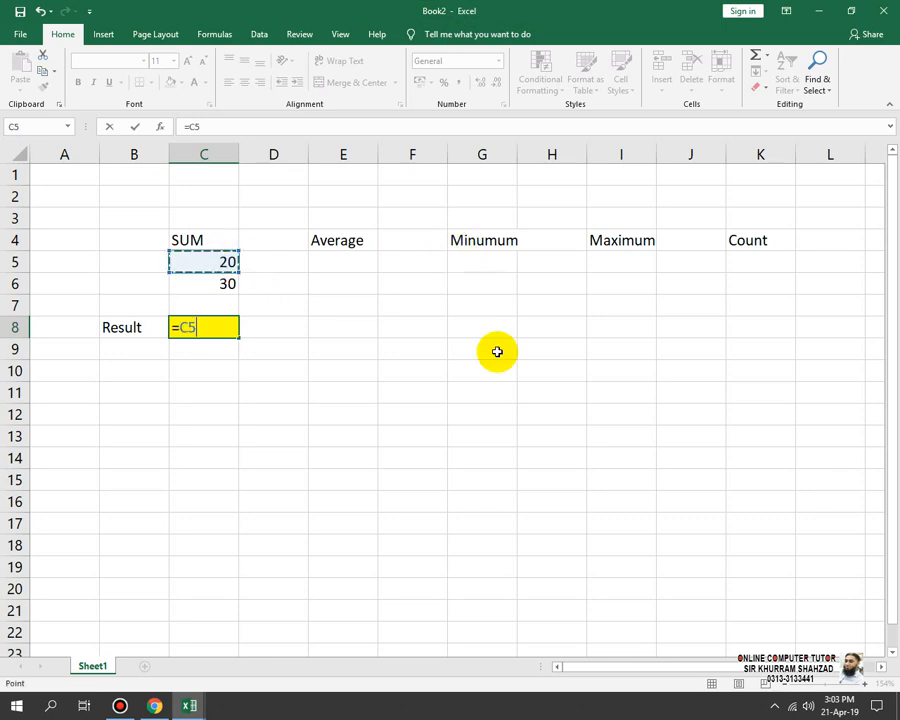
pyautogui.press('Escape')
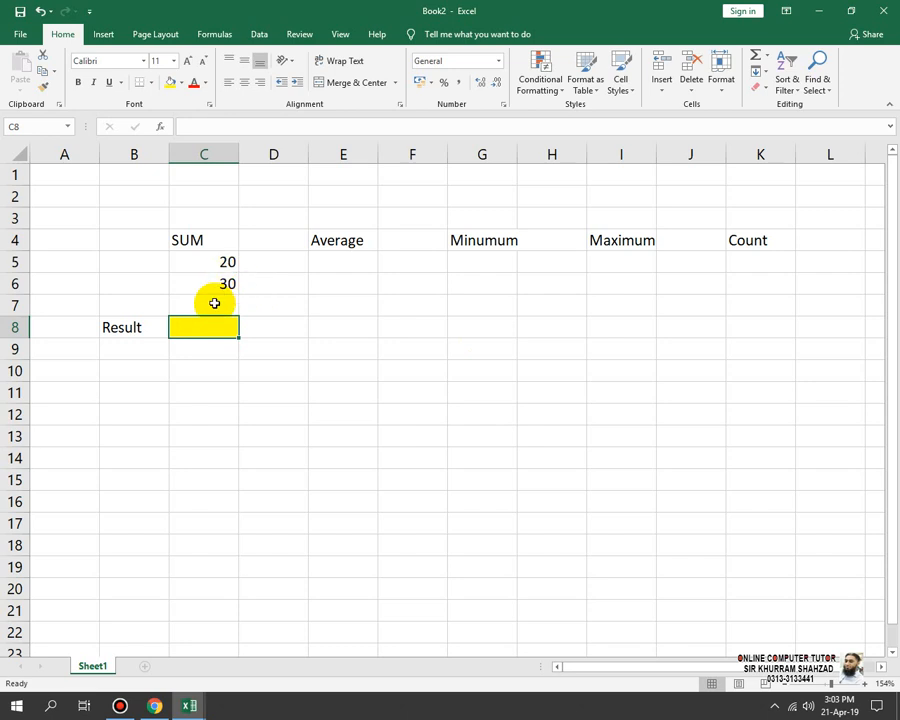
# Step: Add the two sample values by entering the formula =c5+c6 in the yellow result cell C8
pyautogui.click(222, 260)
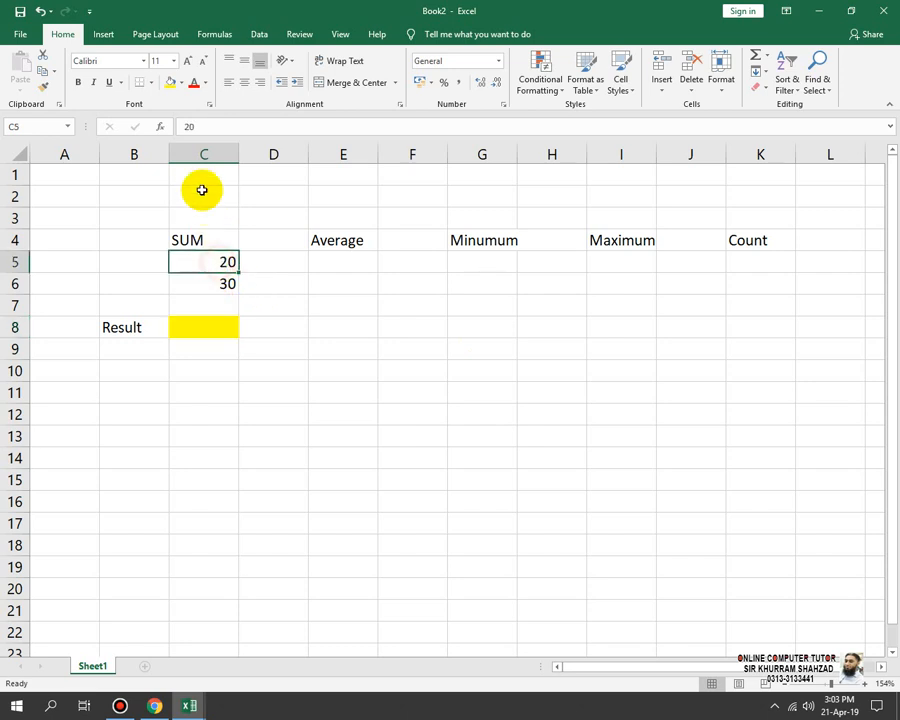
pyautogui.click(230, 284)
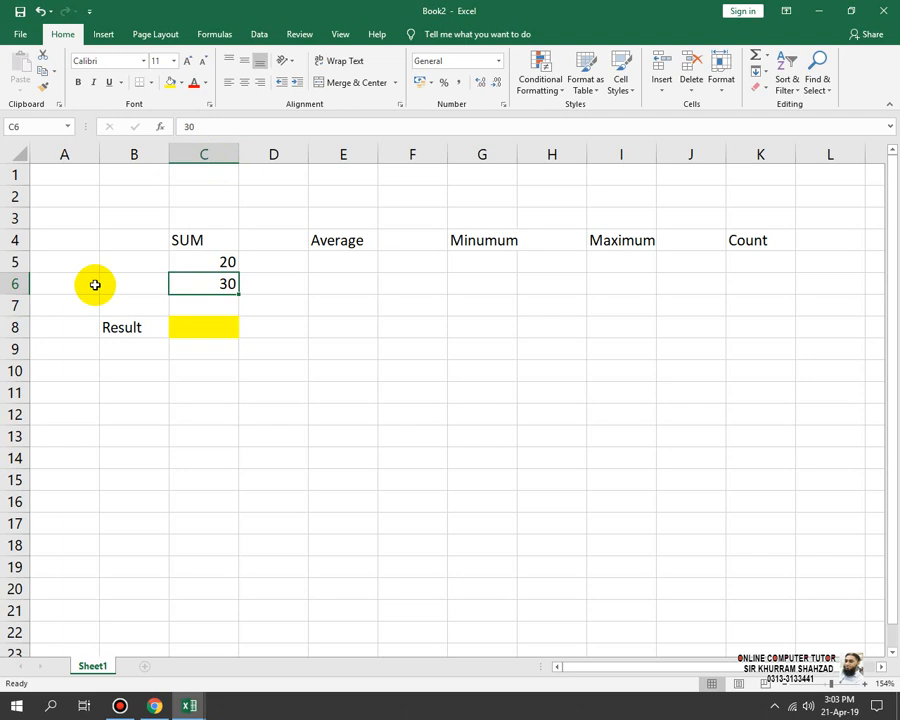
pyautogui.click(184, 328)
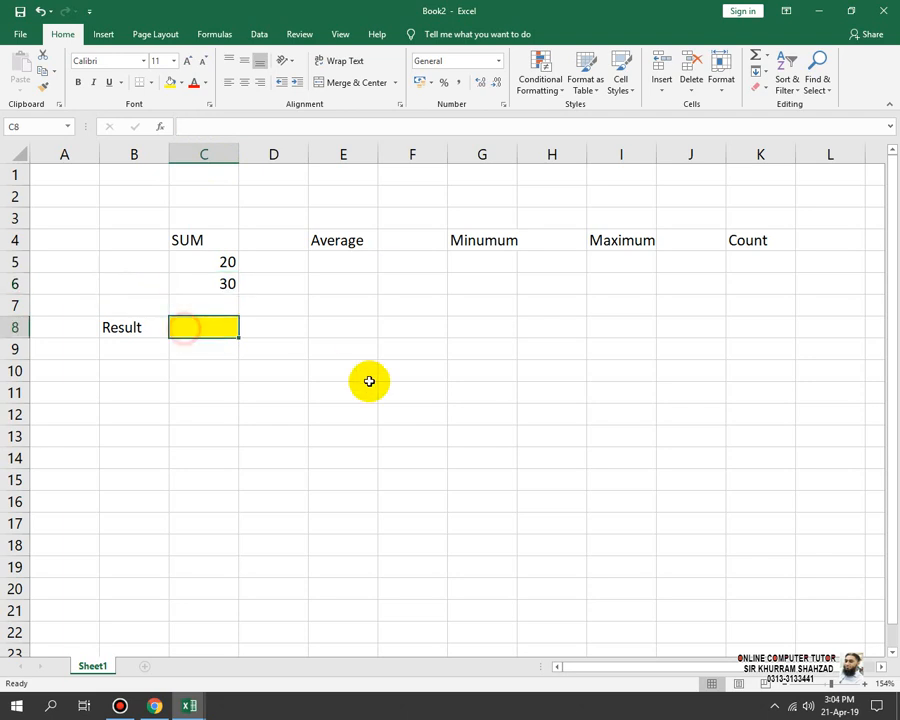
pyautogui.write('=')
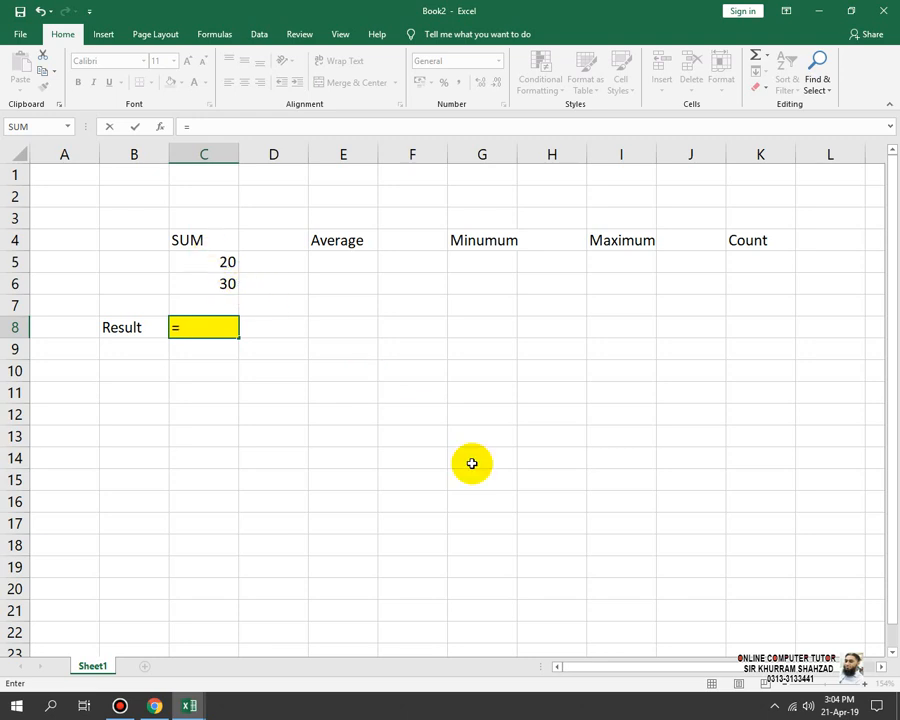
pyautogui.write('c5+')
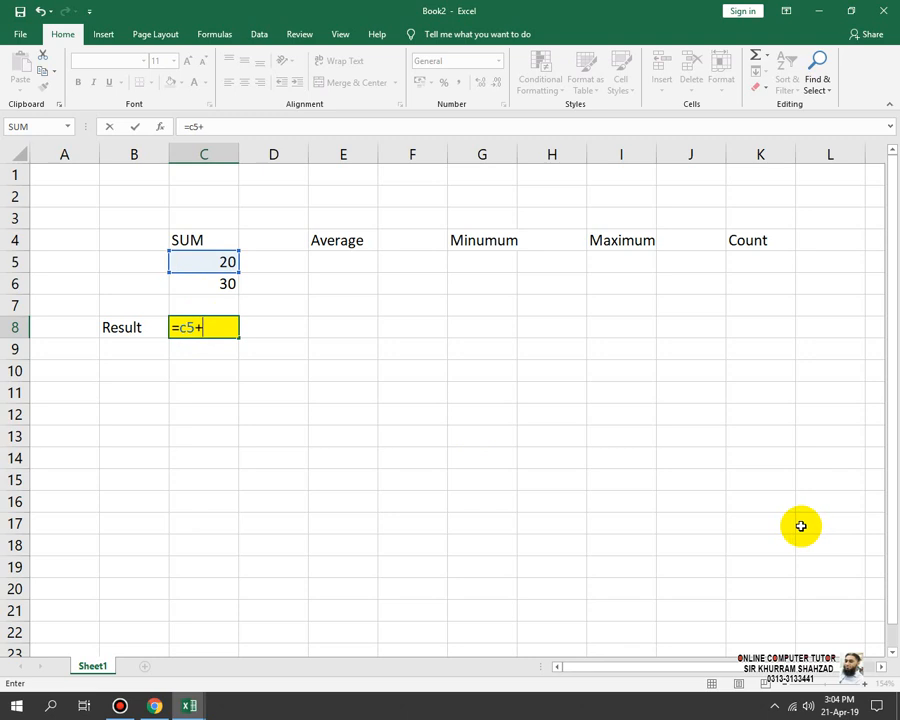
pyautogui.write('c6')
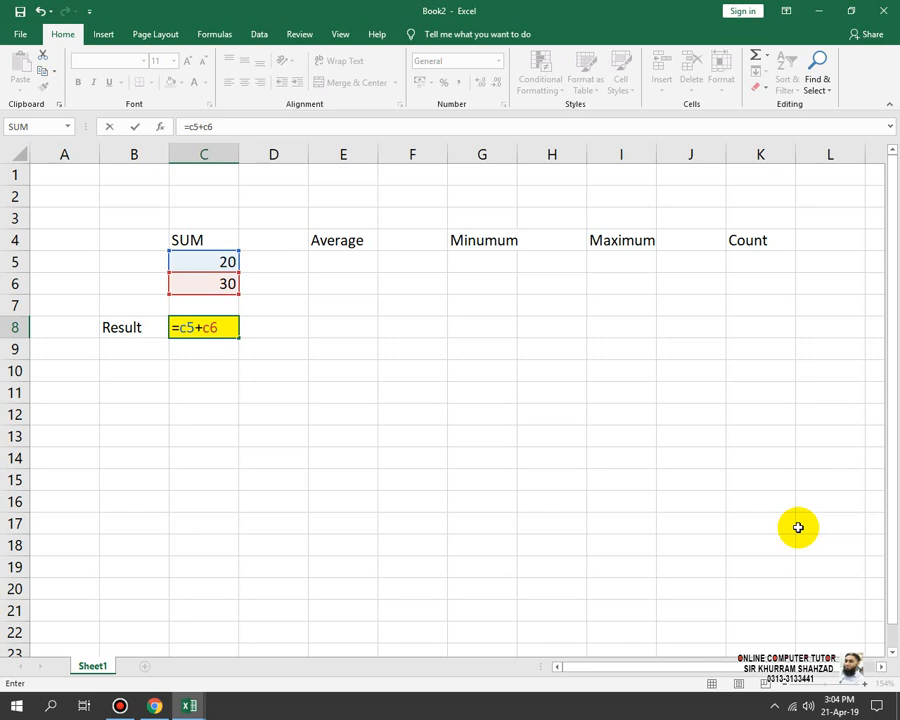
pyautogui.press('Return')
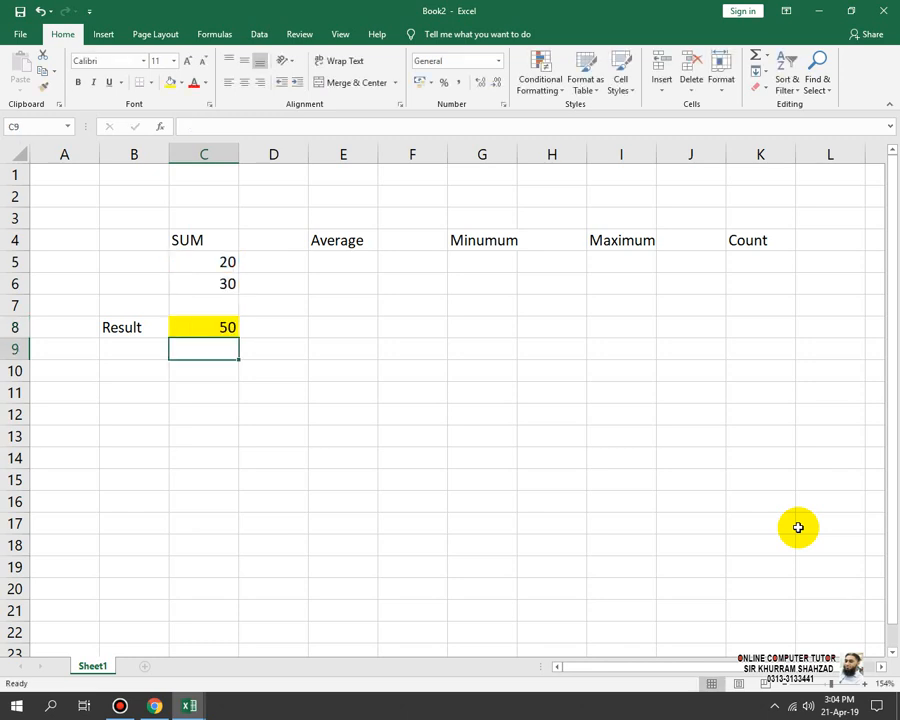
# Step: Replace the formula in C8 with =sum(c5:c6)
pyautogui.press('Up')
pyautogui.press('Delete')
pyautogui.write('=sum(')
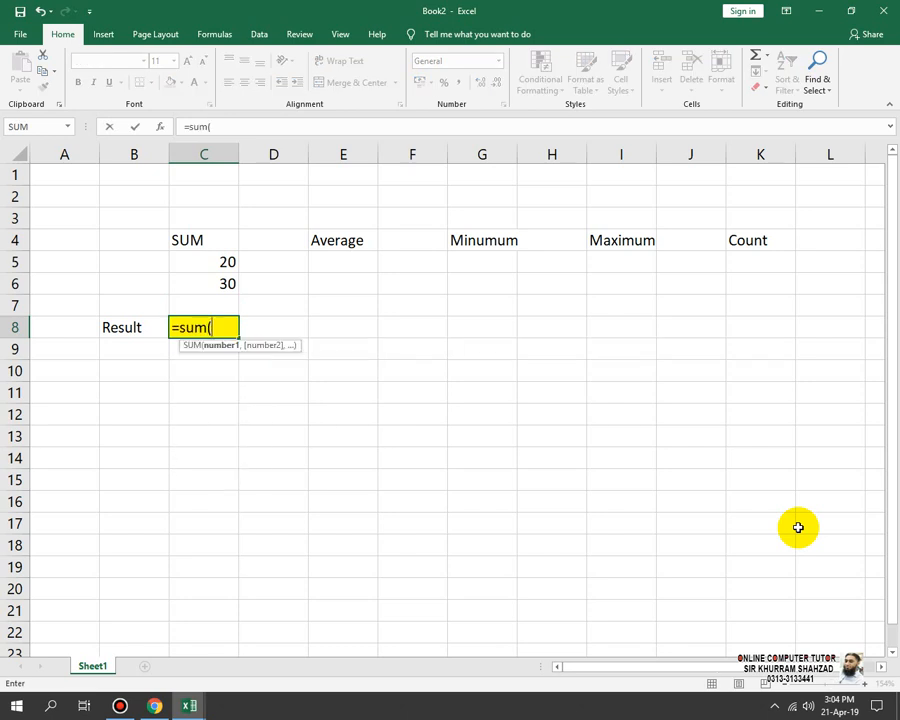
pyautogui.click(205, 260)
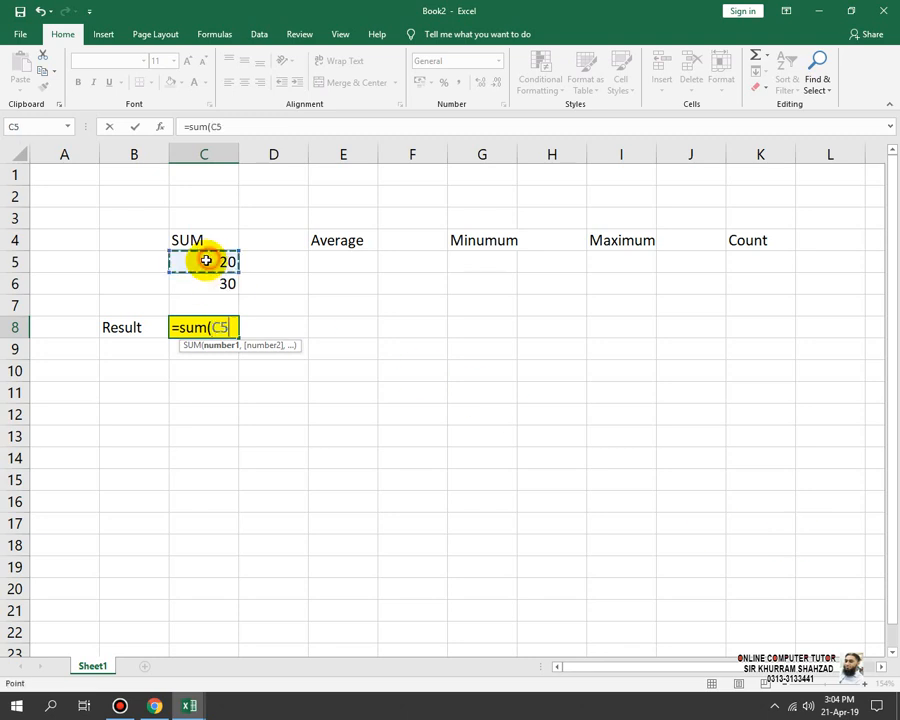
pyautogui.moveTo(205, 260); pyautogui.dragTo(201, 281)
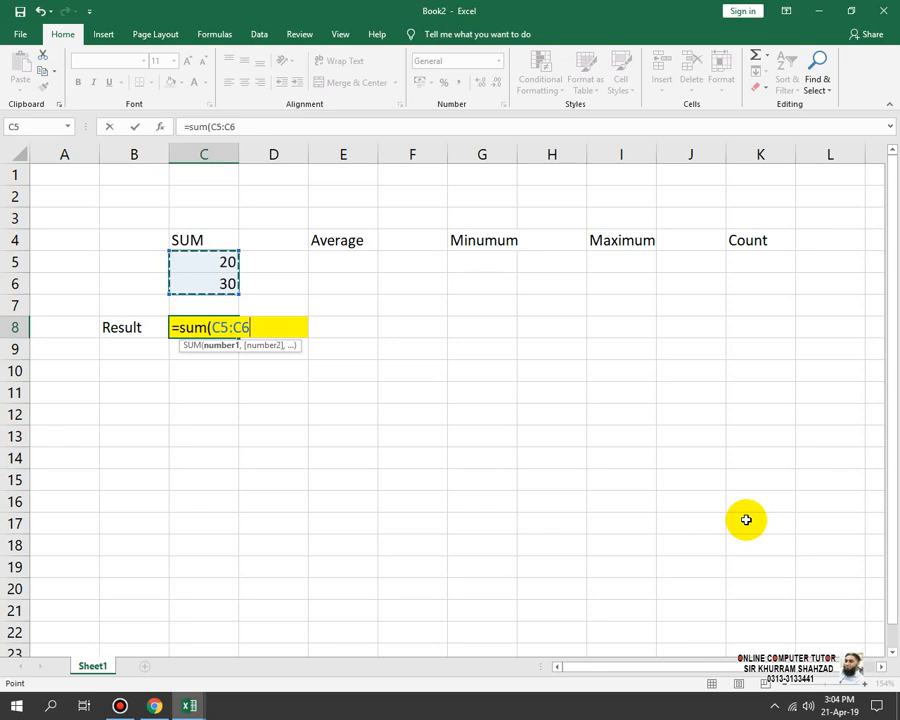
pyautogui.press('BackSpace')
pyautogui.press('BackSpace')
pyautogui.press('BackSpace')
pyautogui.press('BackSpace')
pyautogui.press('BackSpace')
pyautogui.write('c')
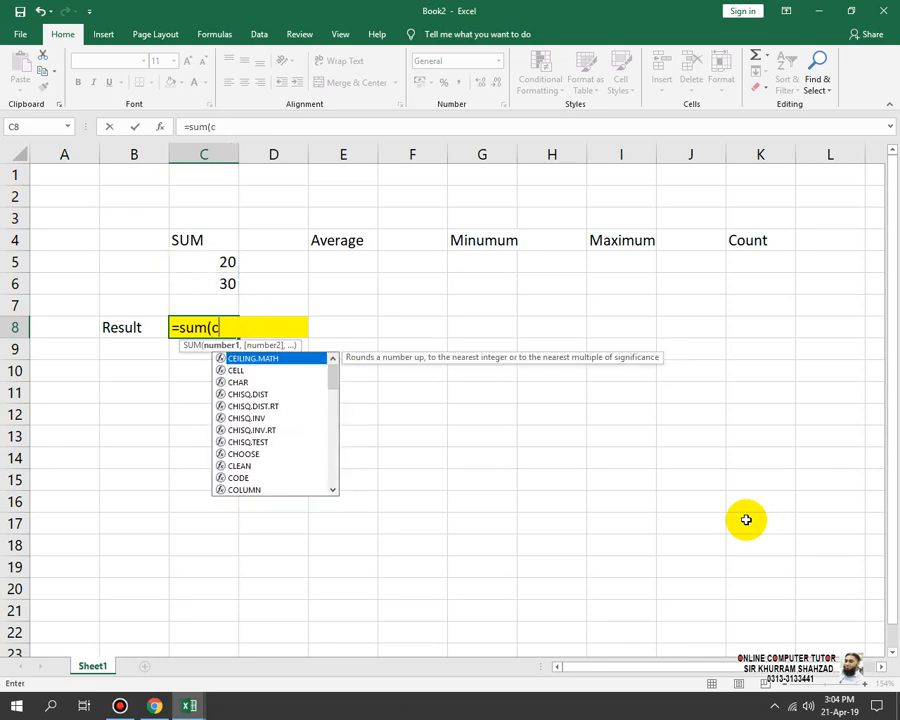
pyautogui.write('5:c')
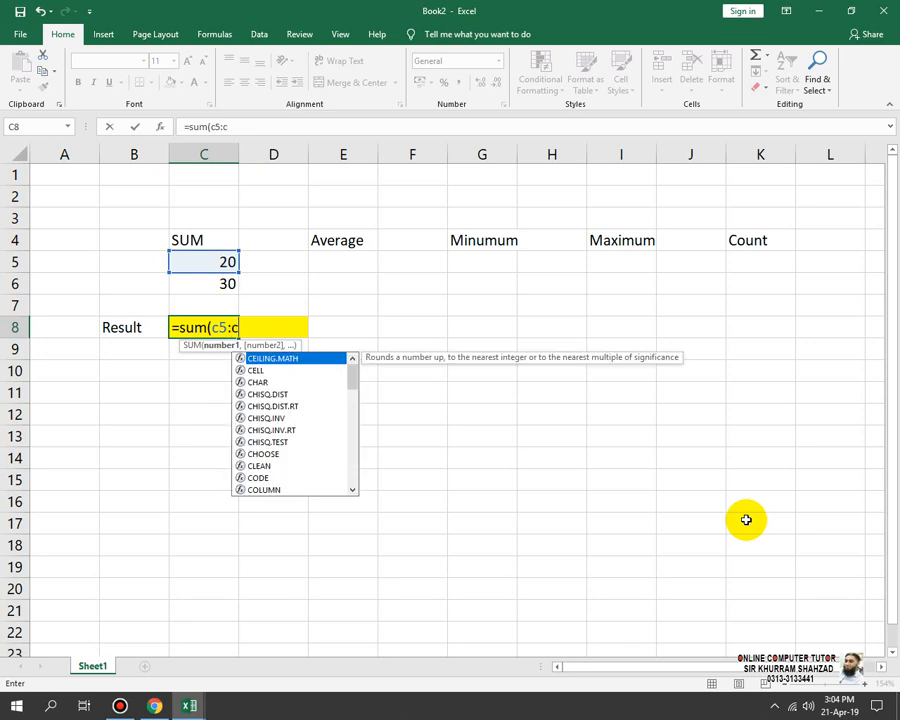
pyautogui.write('6)')
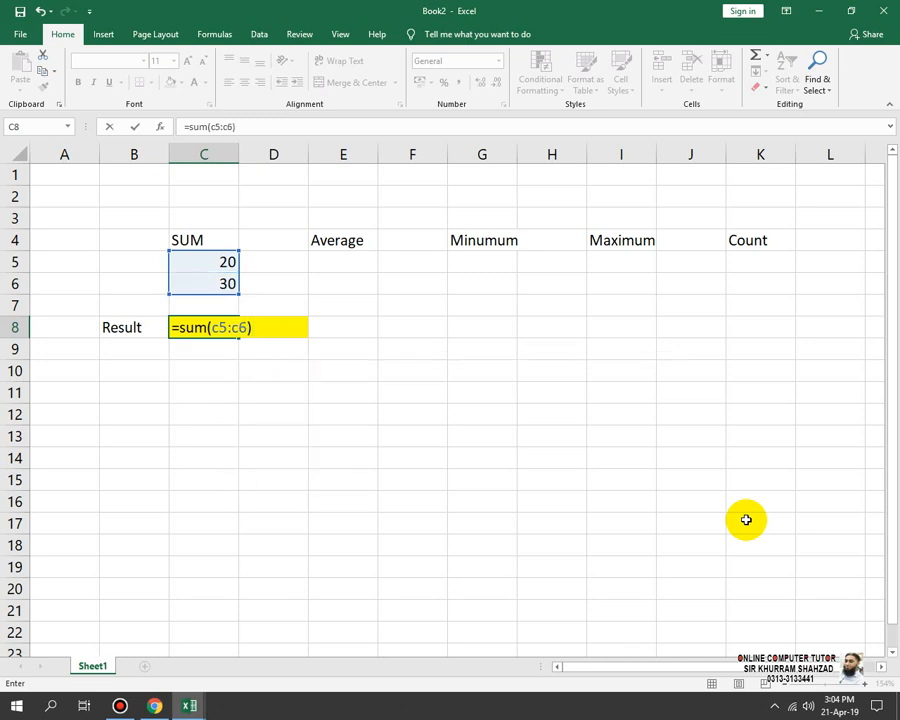
pyautogui.press('Return')
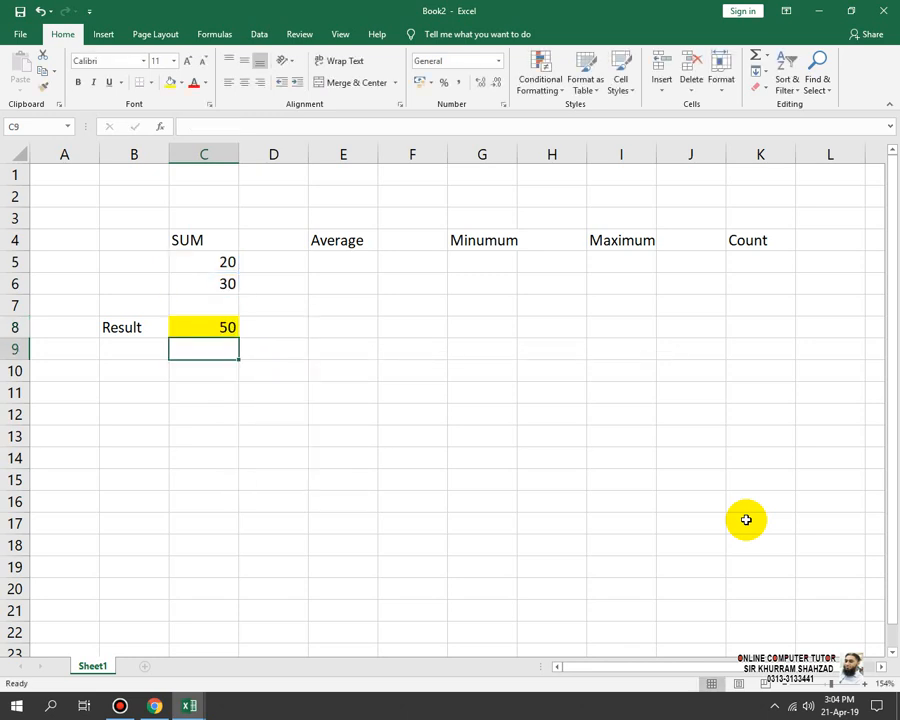
# Step: Copy the sample values in C5:C6 to E5:E6 under the Average heading
pyautogui.press('Up')
pyautogui.press('Up')
pyautogui.press('Up')
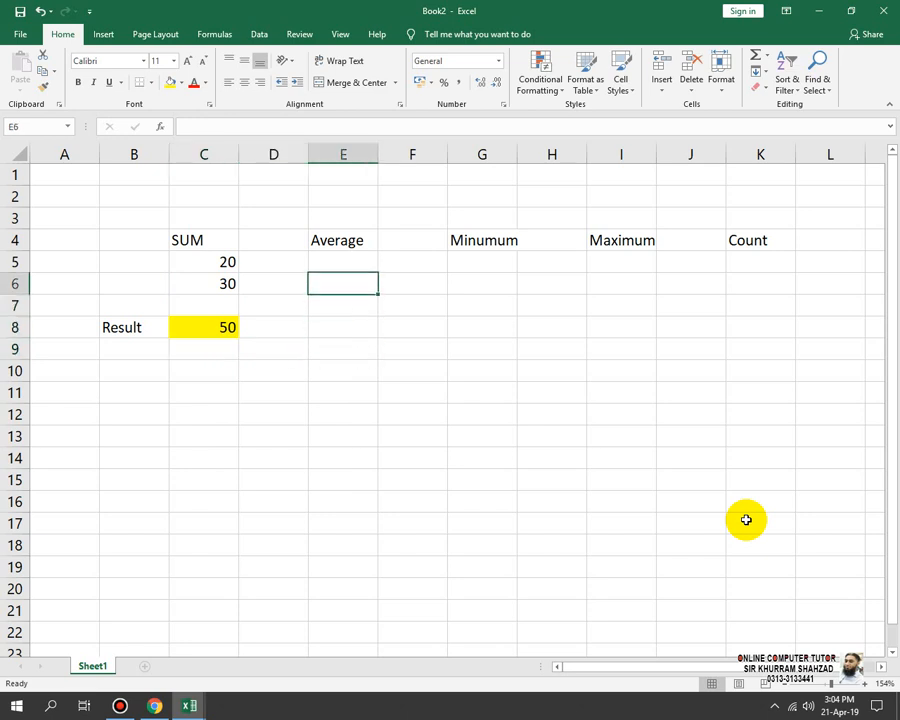
pyautogui.hotkey('shift', 'Up')
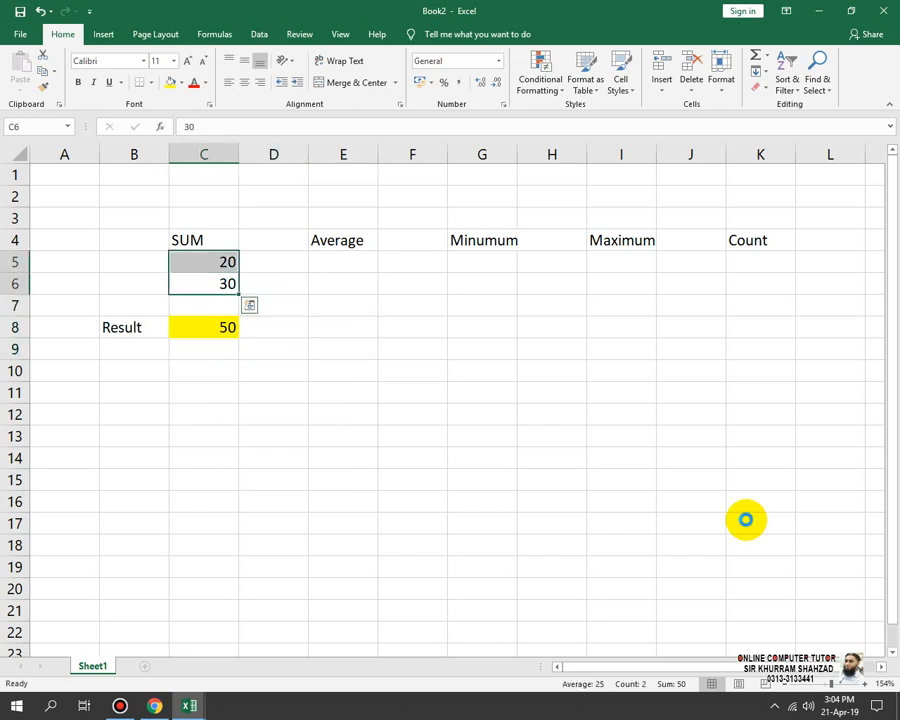
pyautogui.hotkey('ctrl', 'c')
pyautogui.press('Right')
pyautogui.press('Right')
pyautogui.press('Up')
pyautogui.hotkey('ctrl', 'v')
# Step: Calculate the average of the copied values in E8 with the formula =average(E5:E6)
pyautogui.press('Down')
pyautogui.press('Down')
pyautogui.press('Escape')
pyautogui.write('=')
pyautogui.press('BackSpace')
pyautogui.write('=average(')
pyautogui.press('Up')
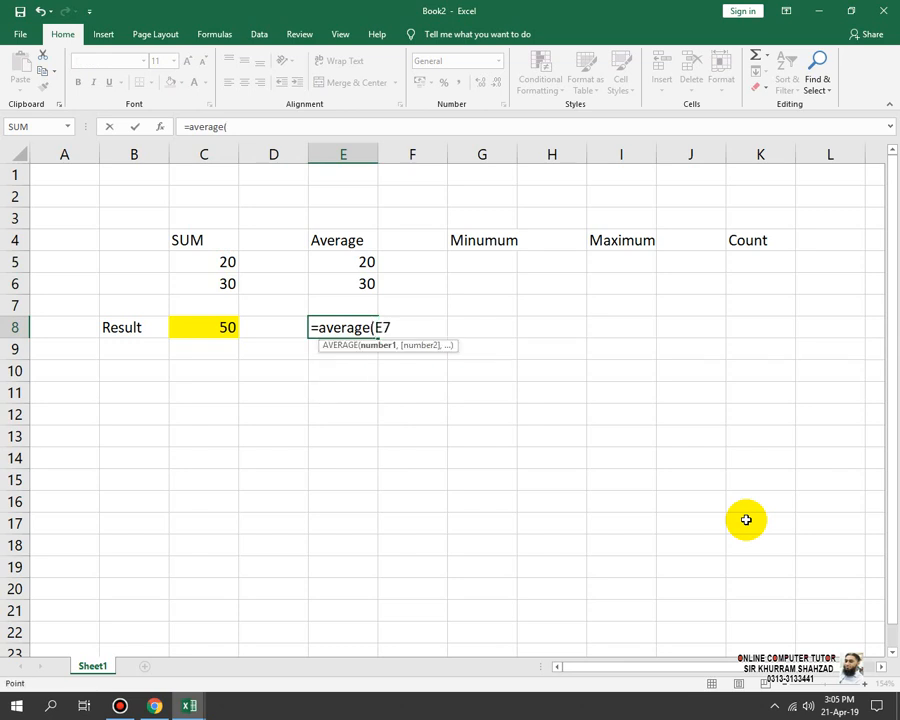
pyautogui.press('Up')
pyautogui.hotkey('shift', 'Up')
pyautogui.write(')')
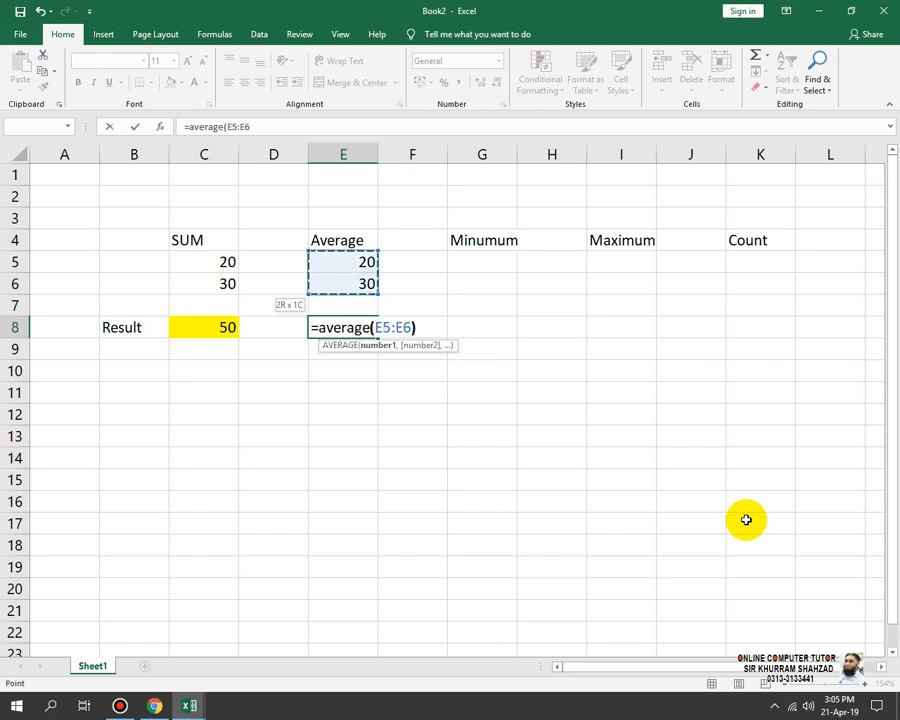
pyautogui.press('Return')
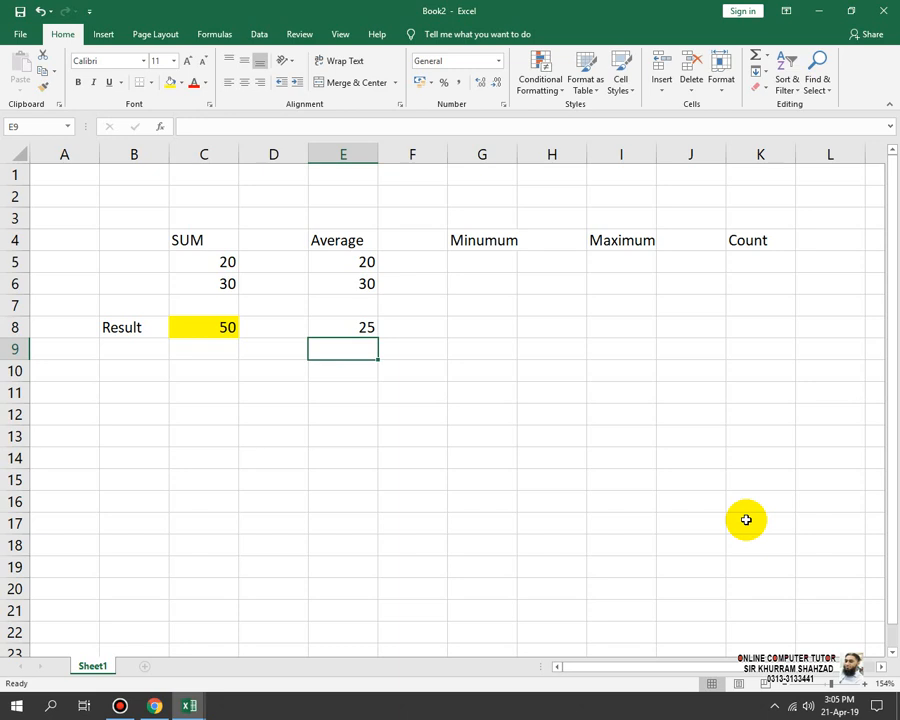
# Step: Fill the Average result cell E8 and the Minumum result cell G8 with yellow
pyautogui.press('Up')
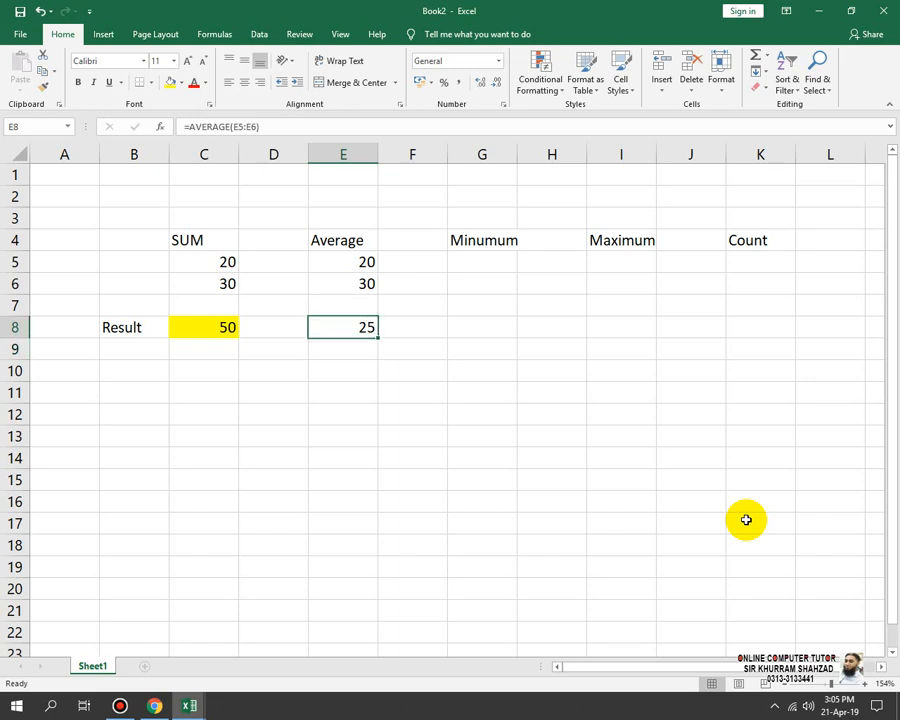
pyautogui.click(172, 81)
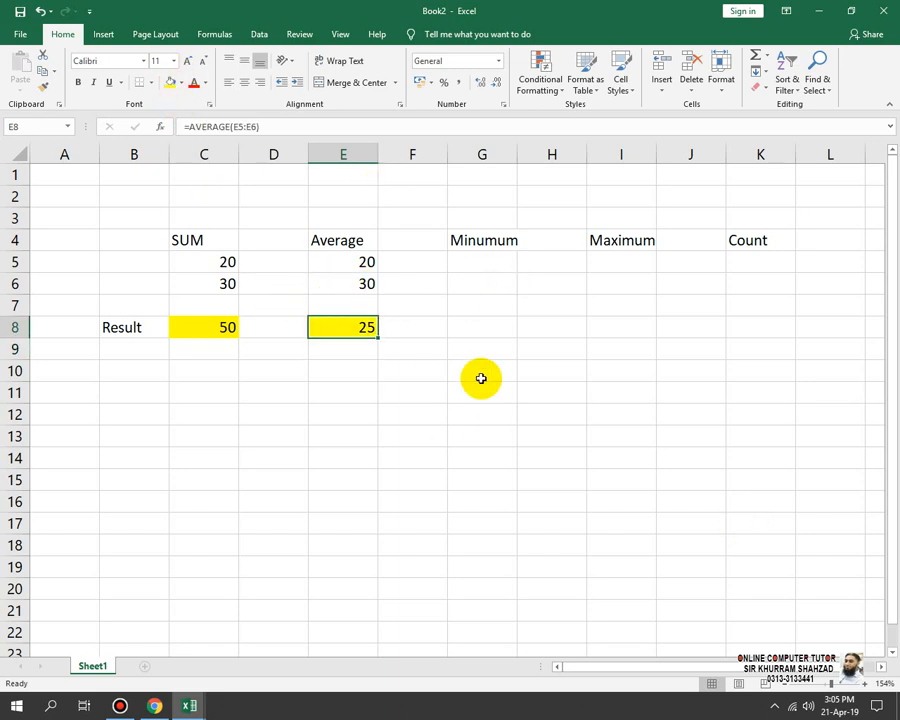
pyautogui.click(494, 327)
pyautogui.click(170, 82)
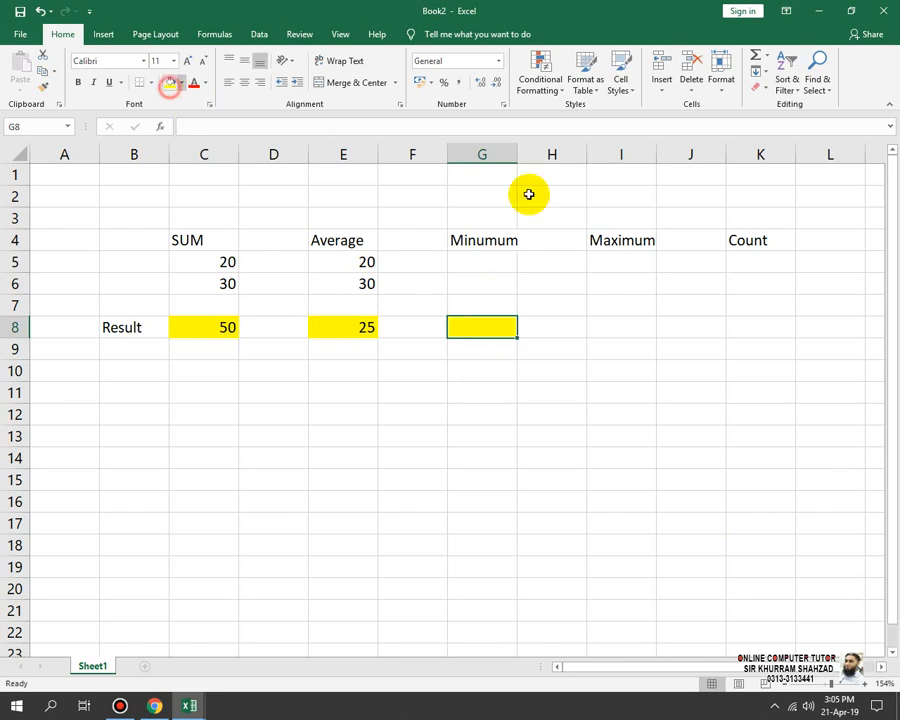
pyautogui.write('=min')
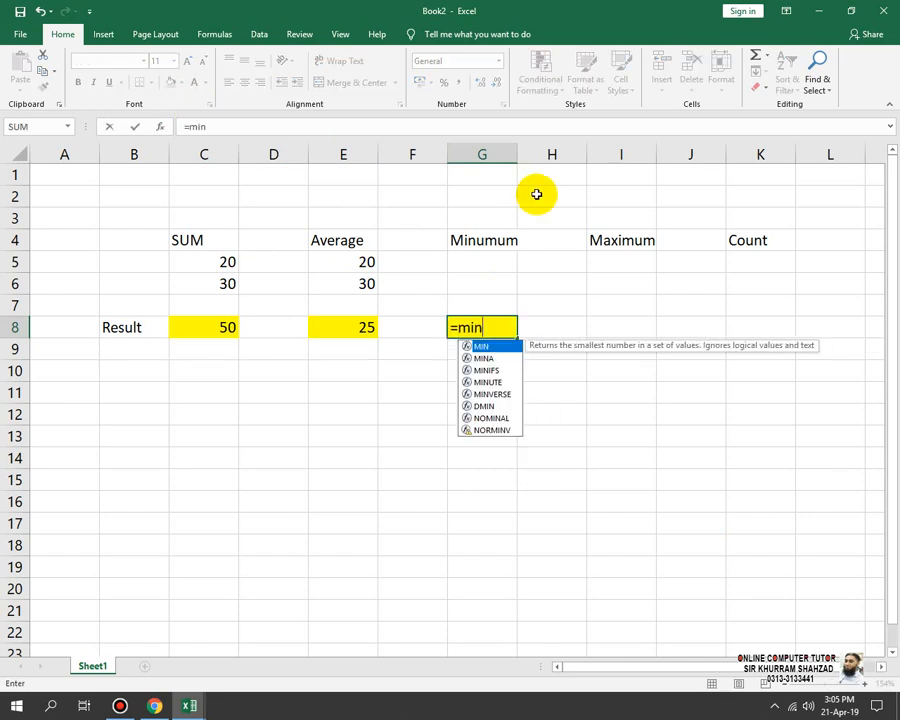
pyautogui.write('(')
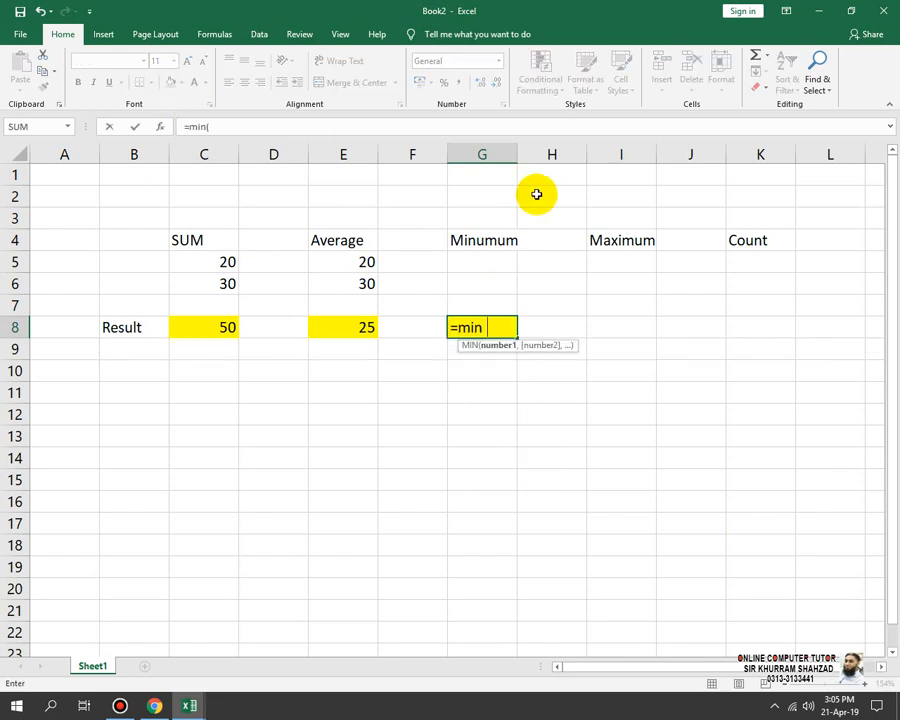
pyautogui.press('Escape')
# Step: Copy the sample values in E5:E6 under the Minumum, Maximum and Count headings, starting at G5, I5 and K5
pyautogui.moveTo(366, 266); pyautogui.dragTo(368, 284)
pyautogui.hotkey('ctrl', 'c')
pyautogui.click(496, 257)
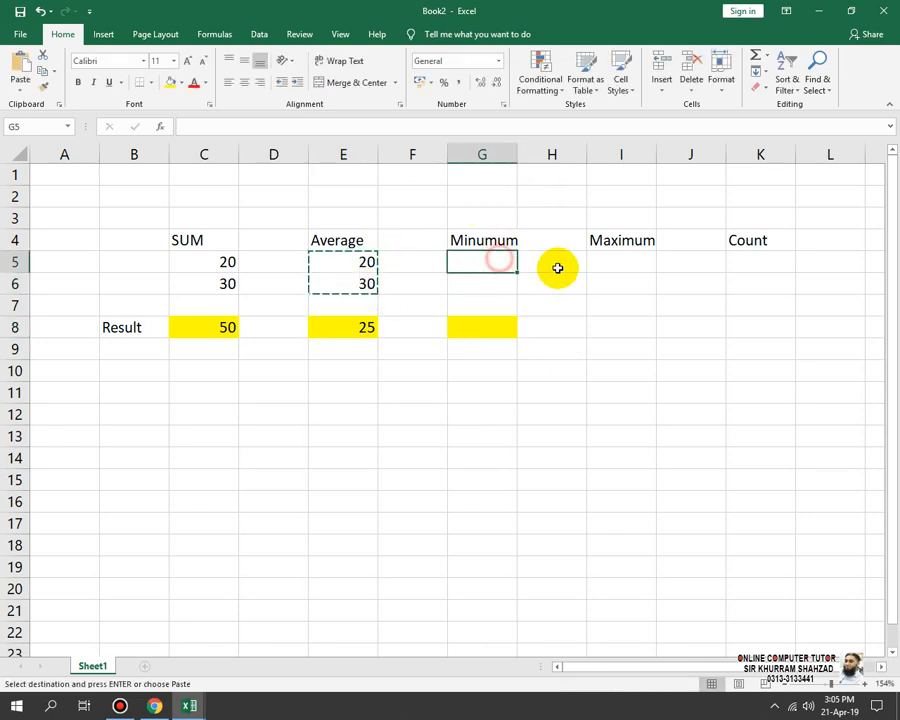
pyautogui.hotkey('ctrl', 'v')
pyautogui.click(615, 258)
pyautogui.hotkey('ctrl', 'v')
pyautogui.click(748, 264)
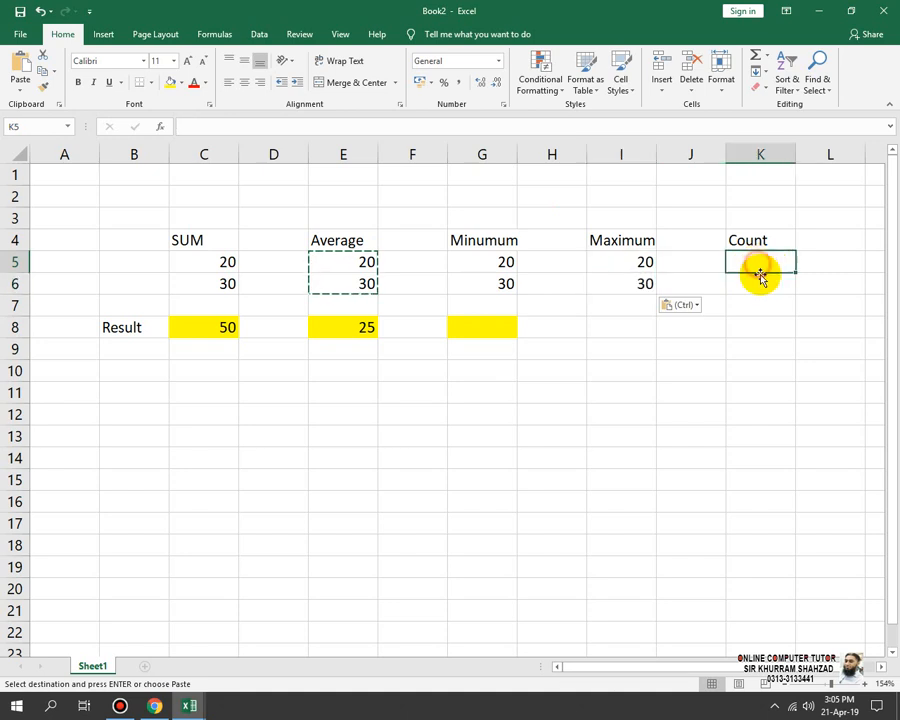
pyautogui.hotkey('ctrl', 'v')
# Step: Calculate the minimum of the copied values in G8 with the formula =min(G5:G6)
pyautogui.click(510, 327)
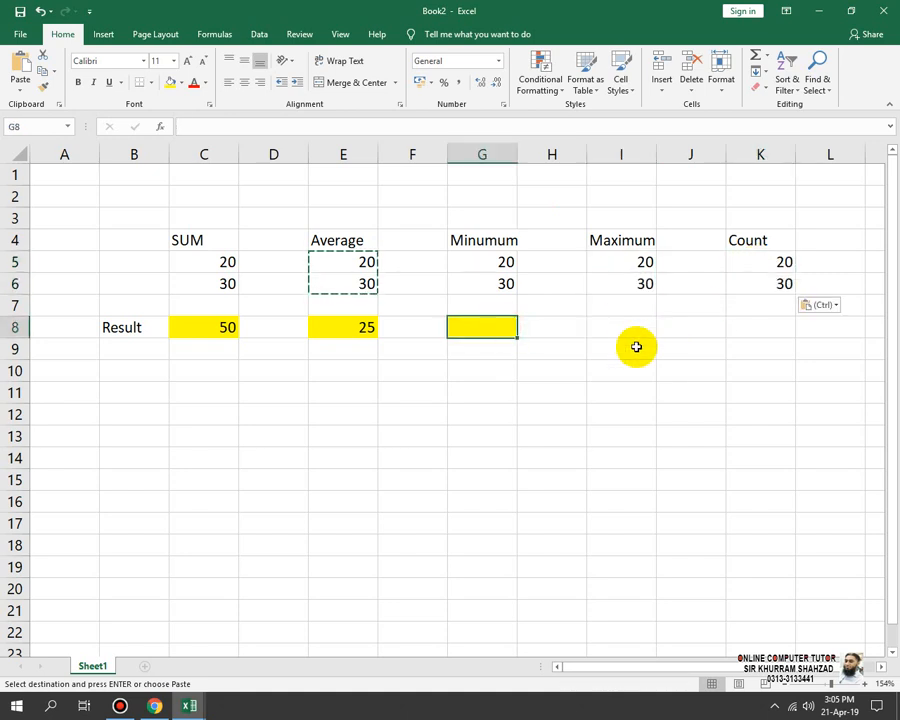
pyautogui.write('=min')
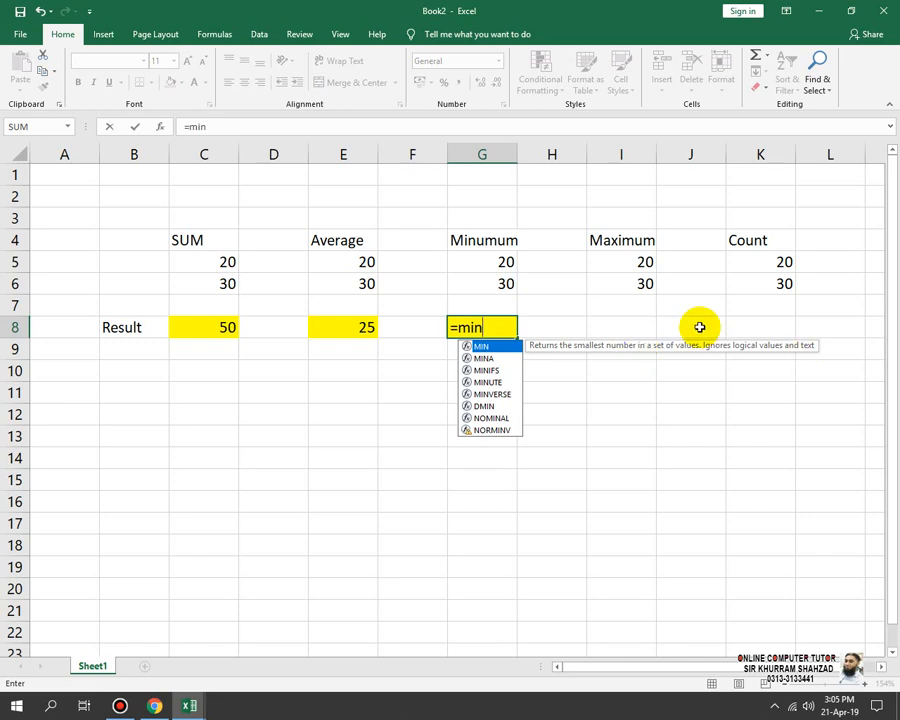
pyautogui.write('(')
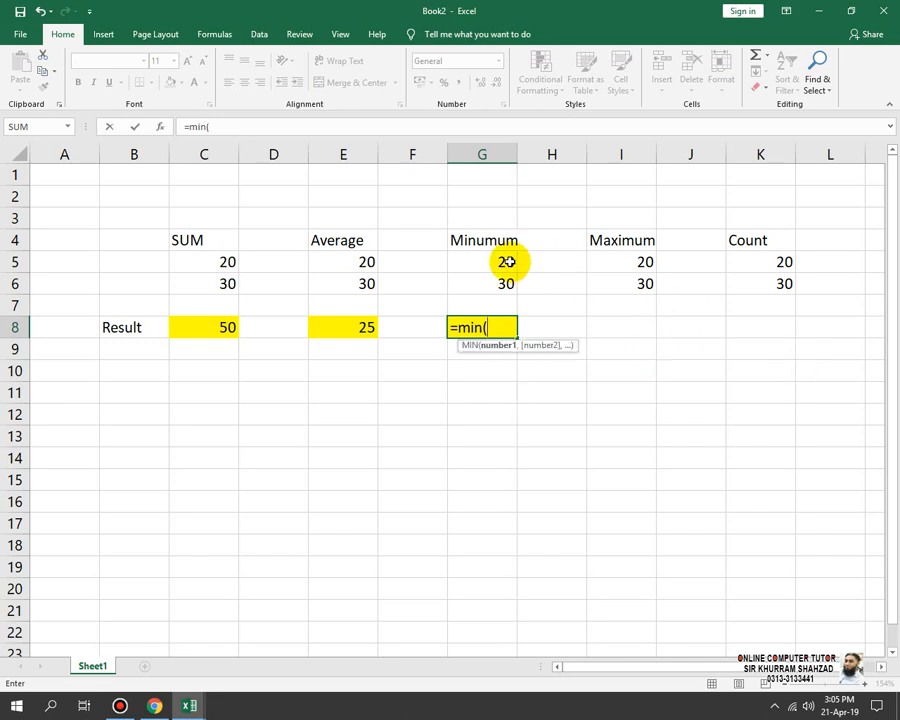
pyautogui.press('Up')
pyautogui.press('Up')
pyautogui.hotkey('shift', 'Up')
pyautogui.write(')')
pyautogui.hotkey('ctrl', 'Return')
pyautogui.press('Return')
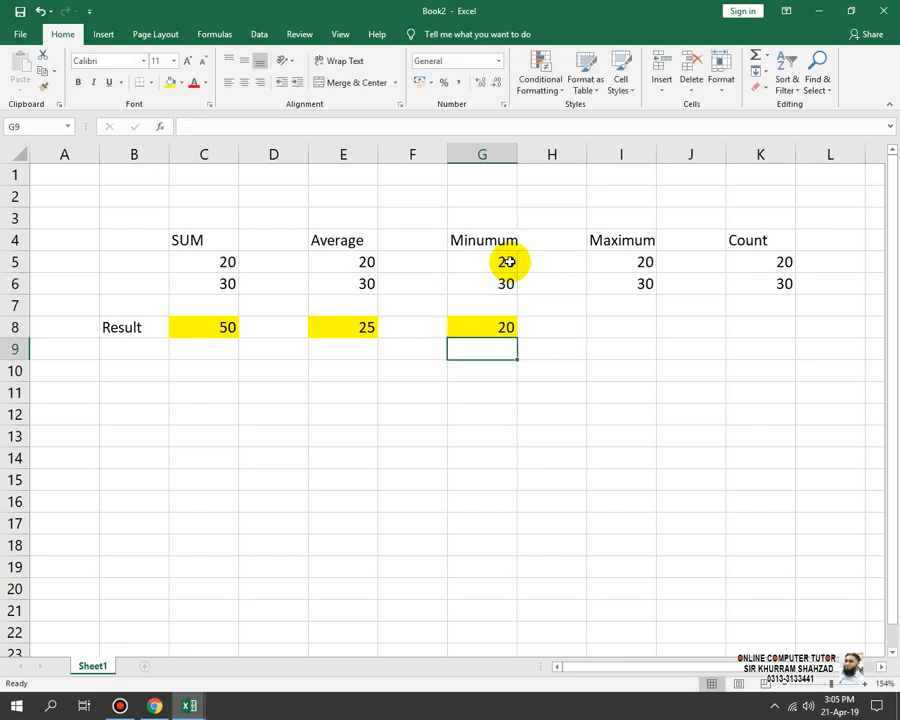
# Step: Calculate the maximum of the copied values in I8 with the formula =max(I5:I6)
pyautogui.press('Up')
pyautogui.press('Right')
pyautogui.press('Right')
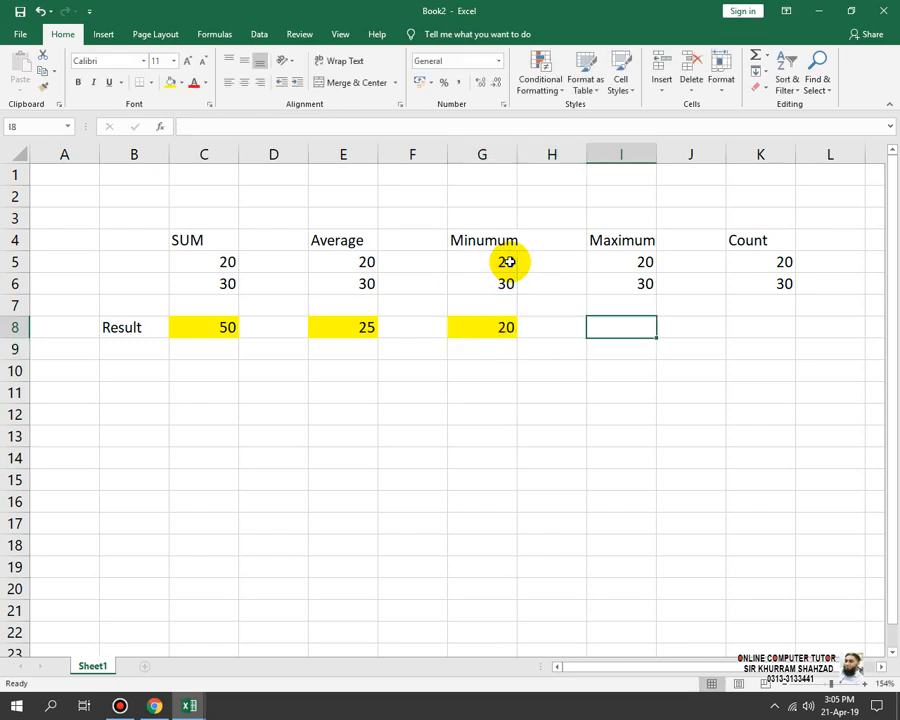
pyautogui.write('=ma(')
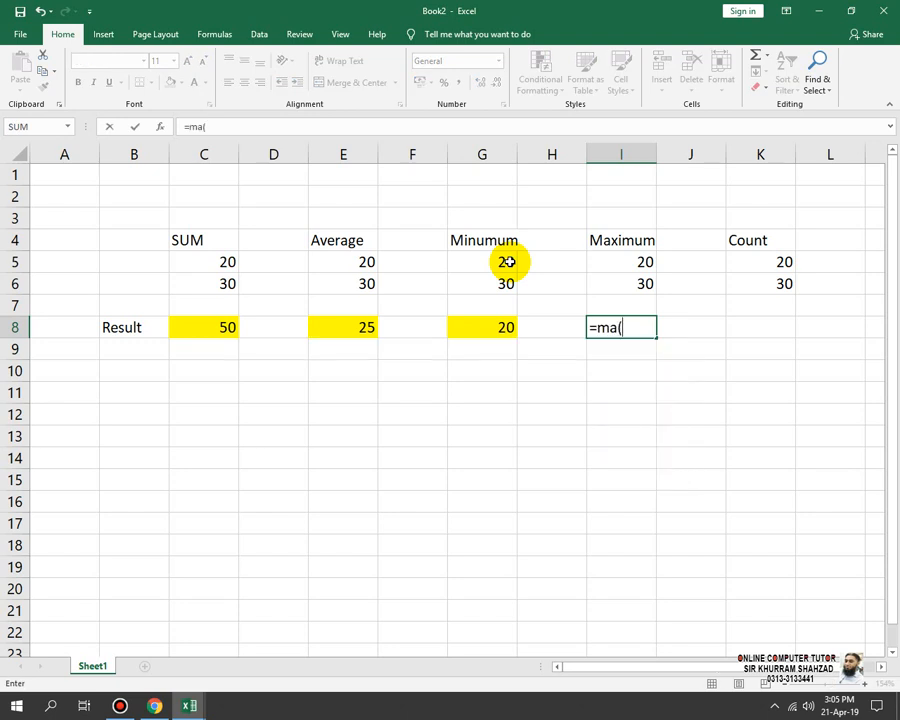
pyautogui.press('BackSpace')
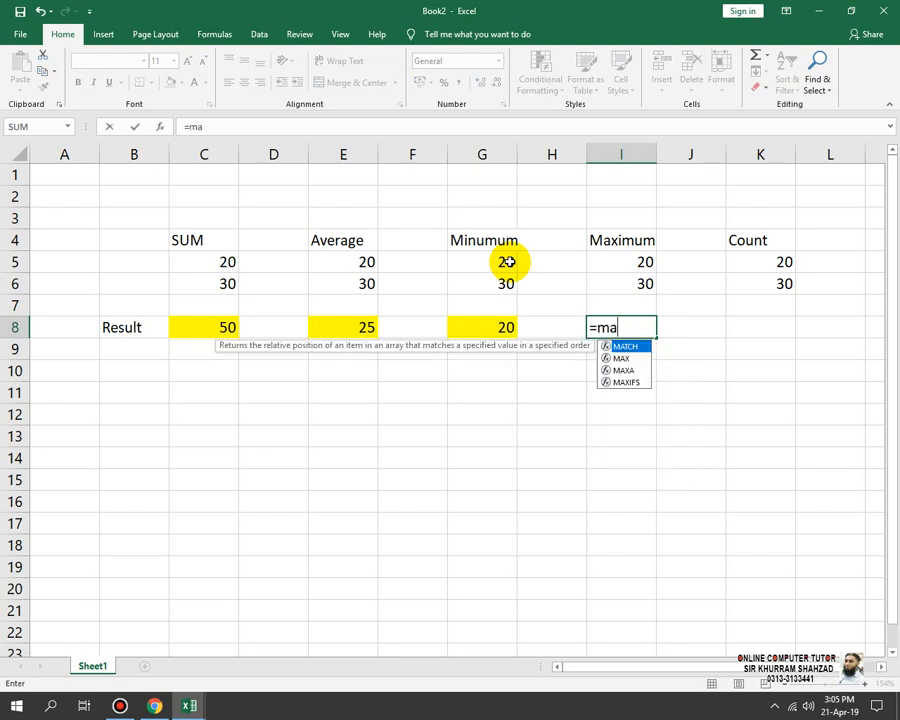
pyautogui.write('x(')
pyautogui.press('Up')
pyautogui.hotkey('shift', 'Up')
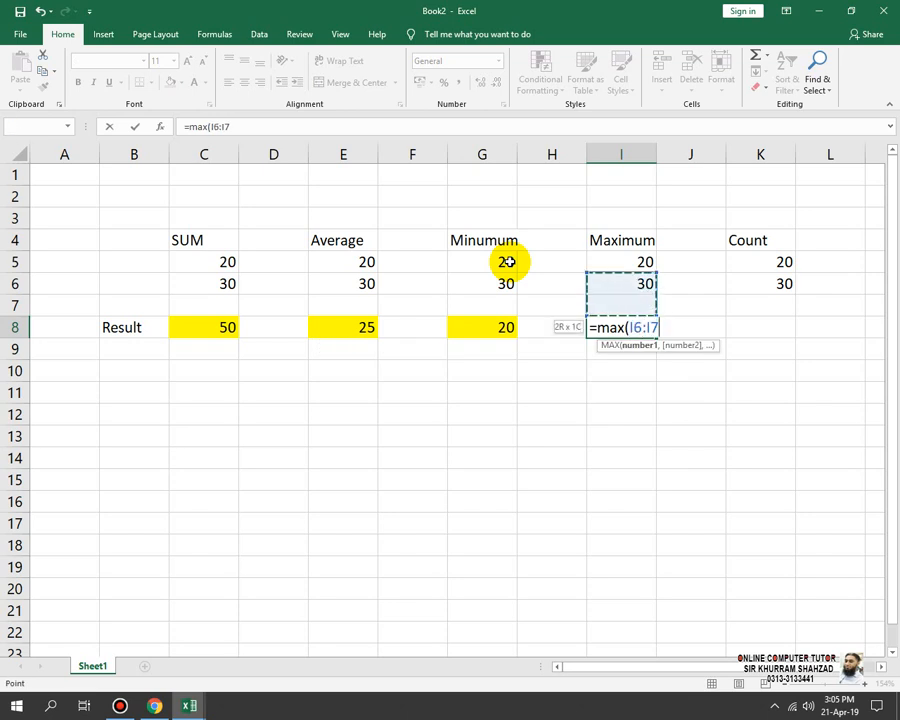
pyautogui.hotkey('shift', 'Up')
pyautogui.press('Up')
pyautogui.hotkey('shift', 'Down')
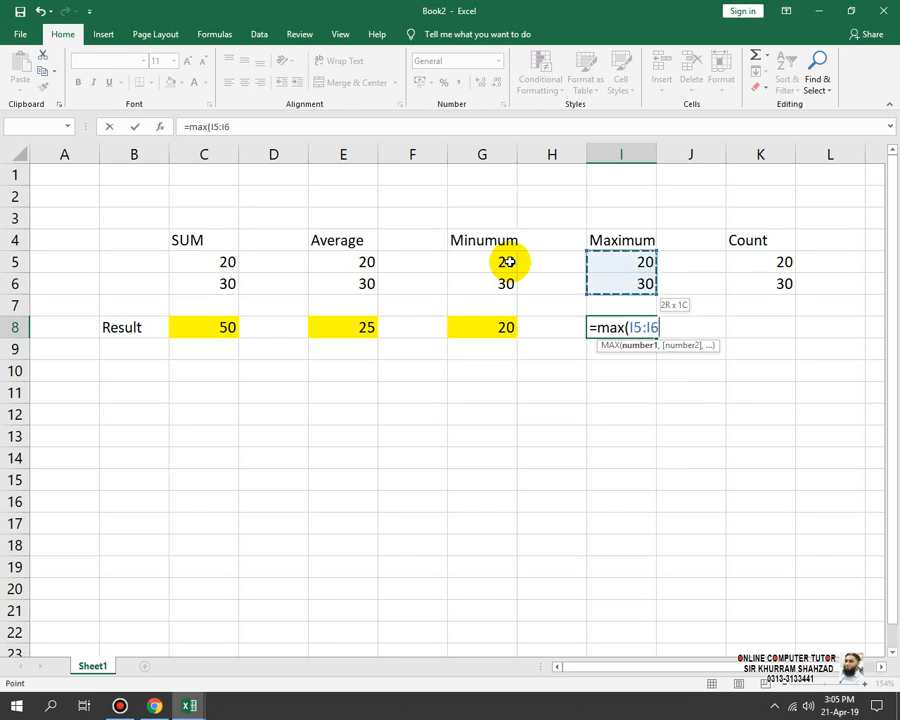
pyautogui.press('Return')
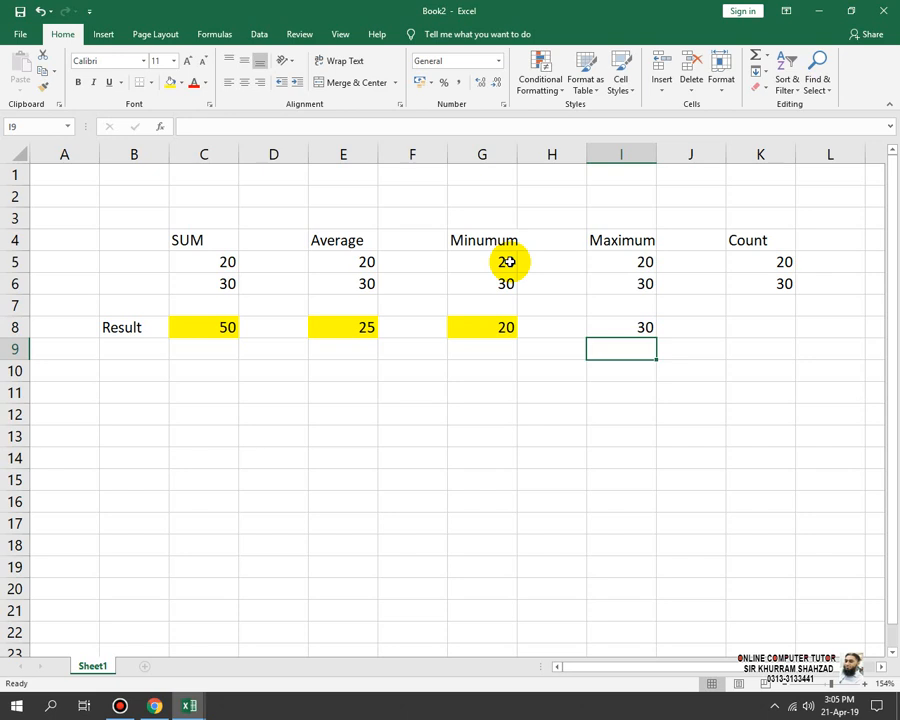
# Step: Count the copied values in K8 with the formula =count(K5:K6)
pyautogui.press('Right')
pyautogui.press('Up')
pyautogui.press('Right')
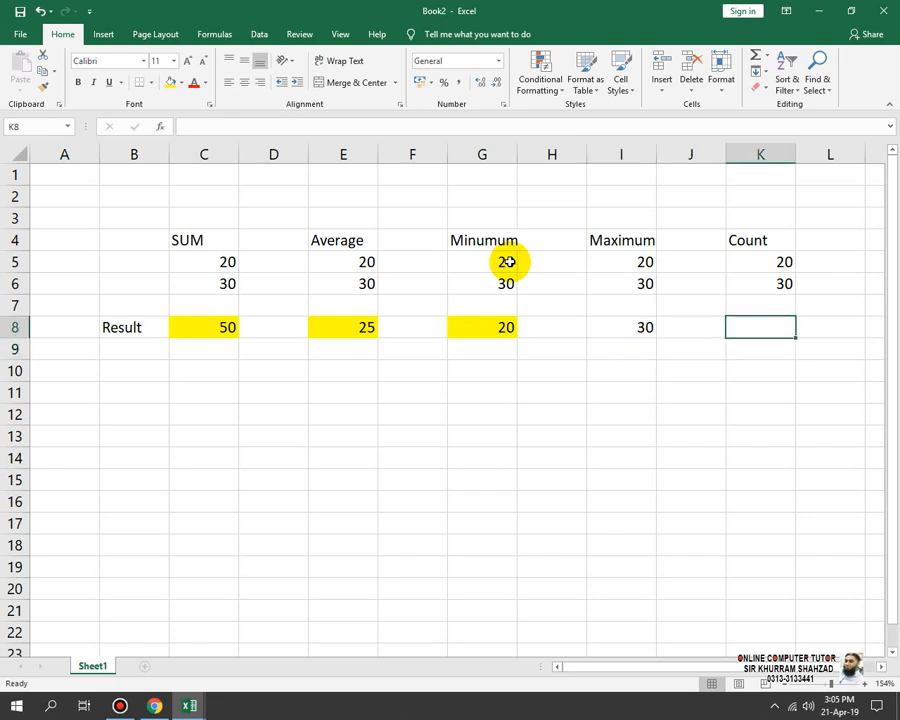
pyautogui.write('=')
pyautogui.write('ount(')
pyautogui.press('Up')
pyautogui.press('Up')
pyautogui.hotkey('shift', 'Up')
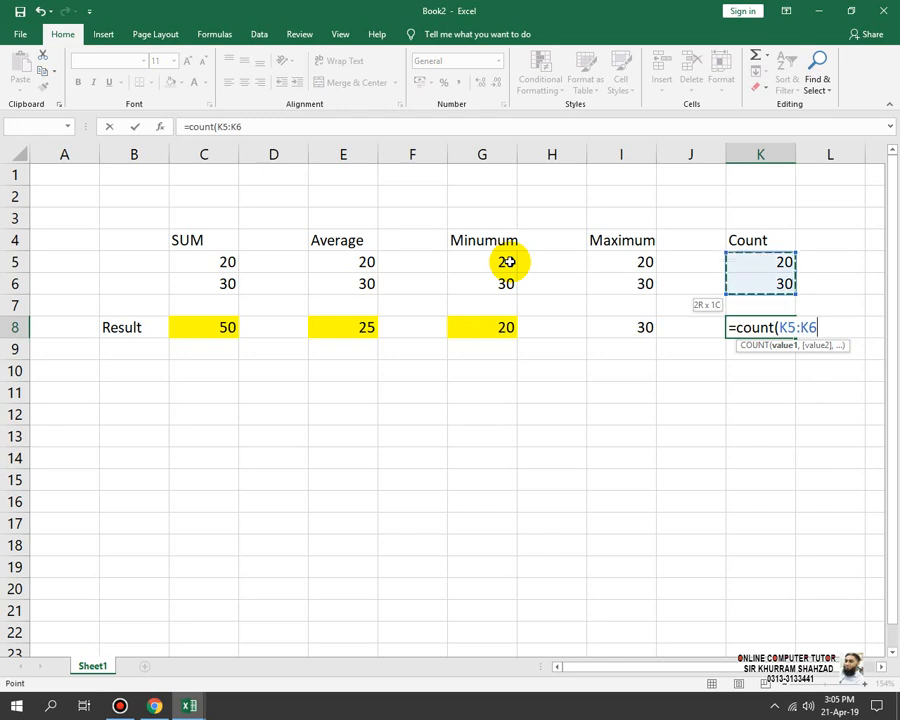
pyautogui.write(')')
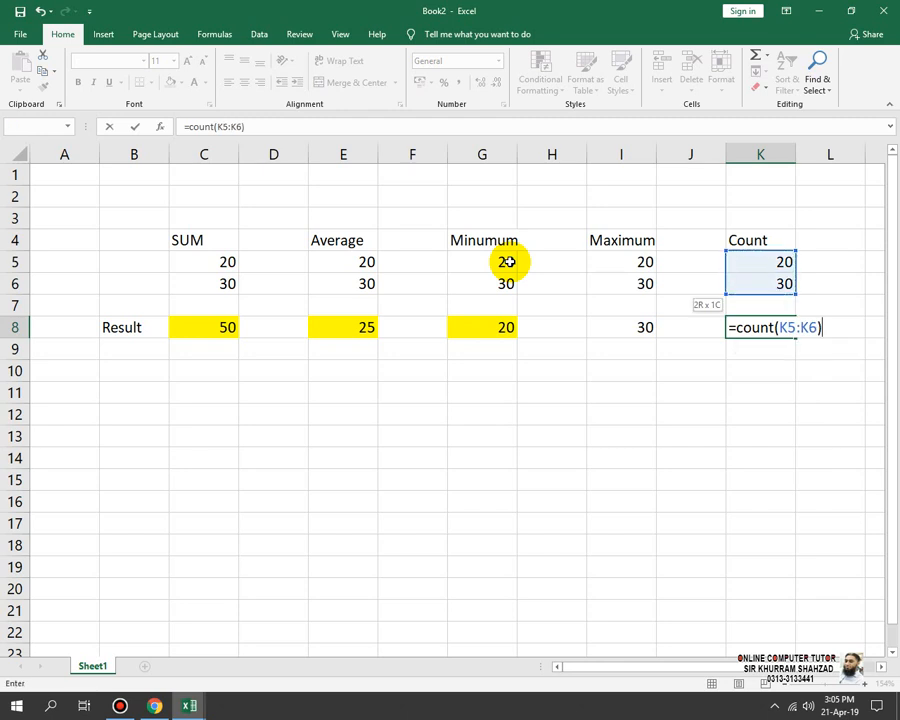
pyautogui.press('Return')
# Step: Fill the Maximum result cell I8 and the Count result cell K8 with yellow
pyautogui.click(609, 322)
pyautogui.click(170, 82)
pyautogui.click(745, 322)
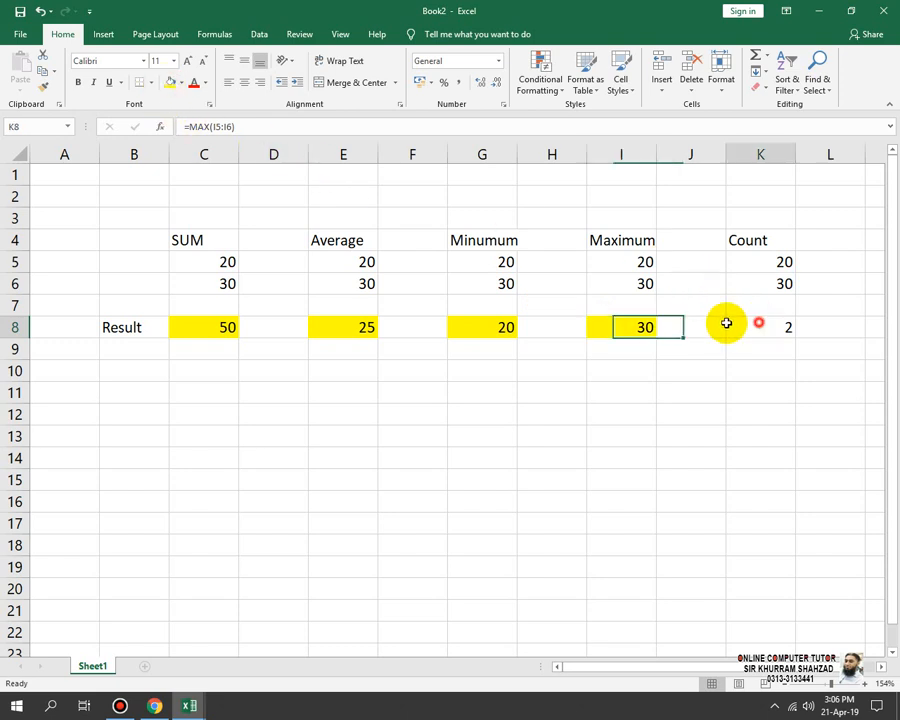
pyautogui.click(170, 82)
# Step: Set the SUM sample value in C5 to 50 and the Average sample value in E6 to 10
pyautogui.click(224, 262)
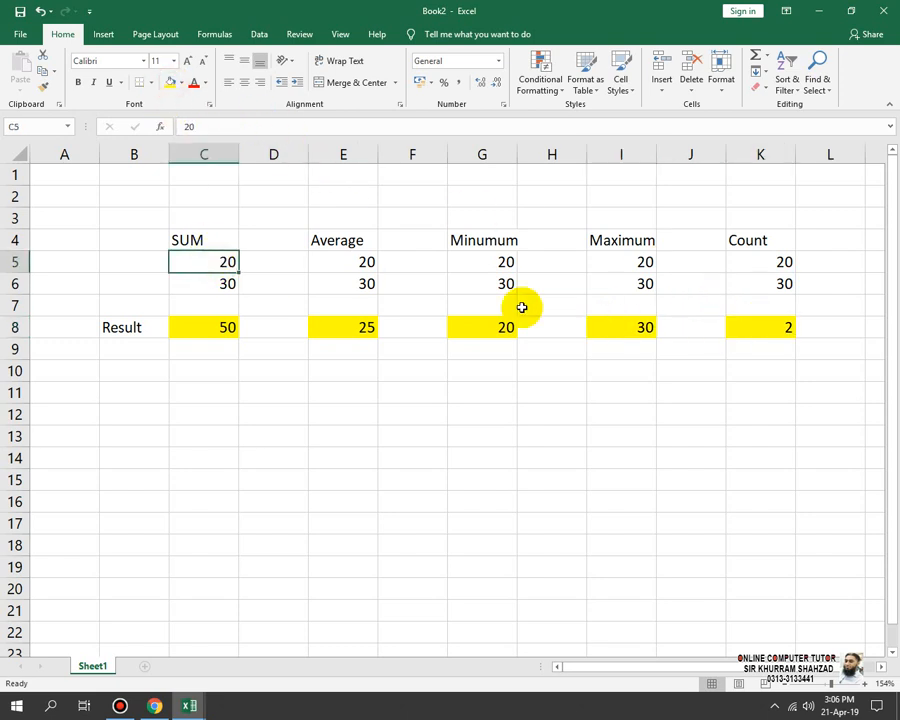
pyautogui.write('50')
pyautogui.press('Return')
pyautogui.press('Down')
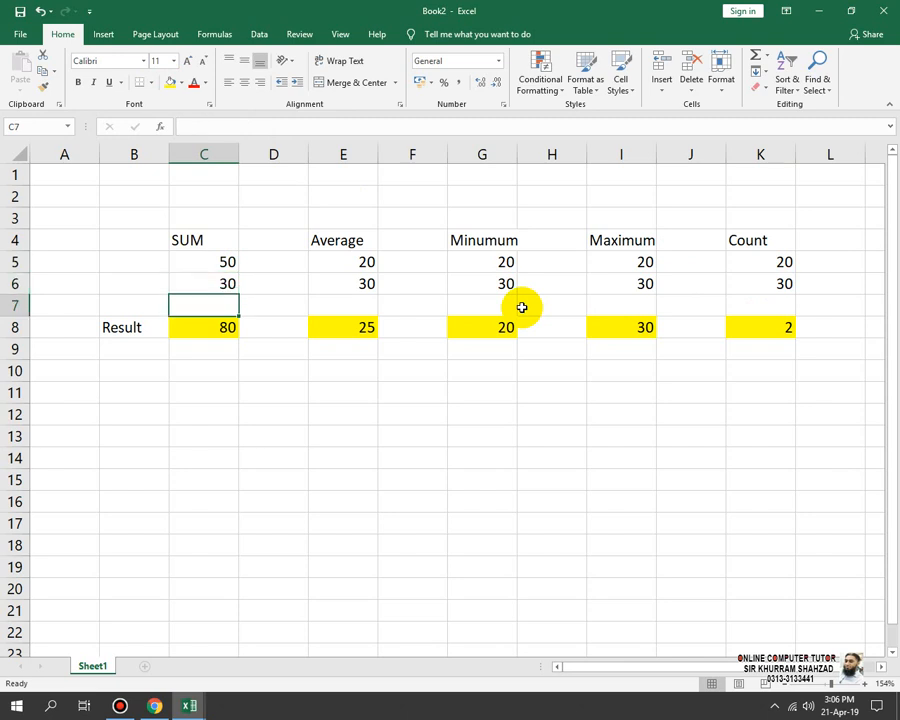
pyautogui.press('Right')
pyautogui.press('Right')
pyautogui.press('Up')
pyautogui.write('10')
pyautogui.press('Return')
# Step: Set the Minumum sample value in G6 to 2 and the Maximum sample value in I5 to 60
pyautogui.press('Right')
pyautogui.press('Right')
pyautogui.press('Up')
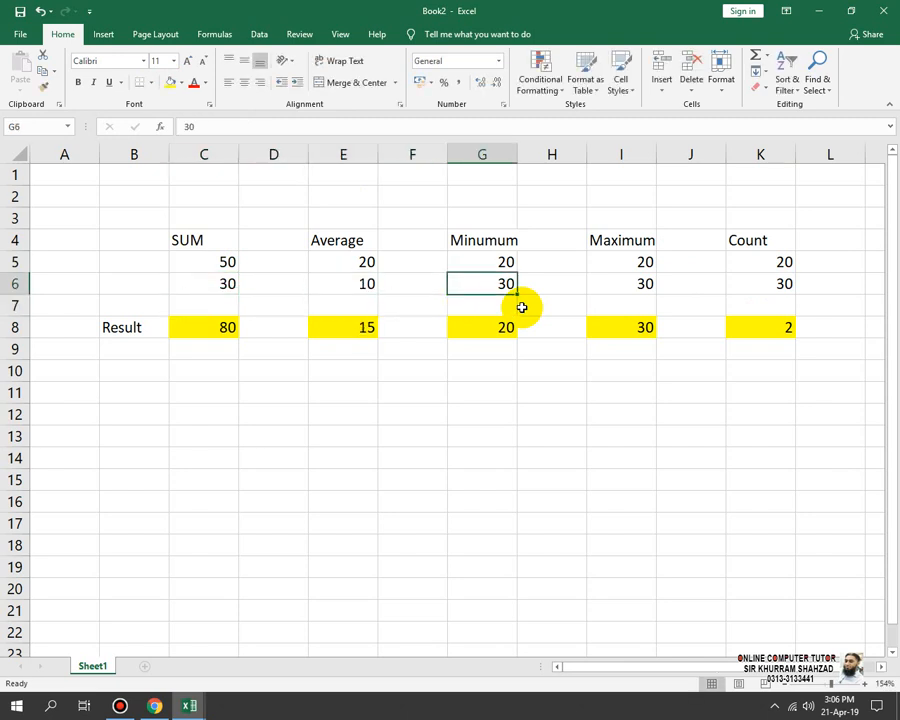
pyautogui.write('2')
pyautogui.press('Return')
pyautogui.press('Right')
pyautogui.press('Right')
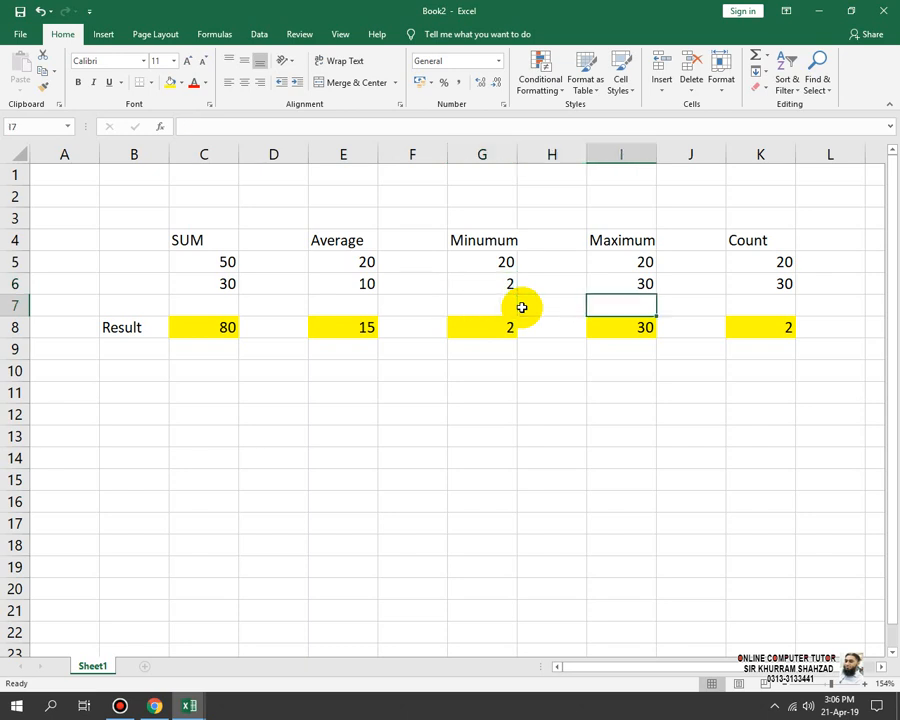
pyautogui.press('Up')
pyautogui.press('Up')
pyautogui.write('60')
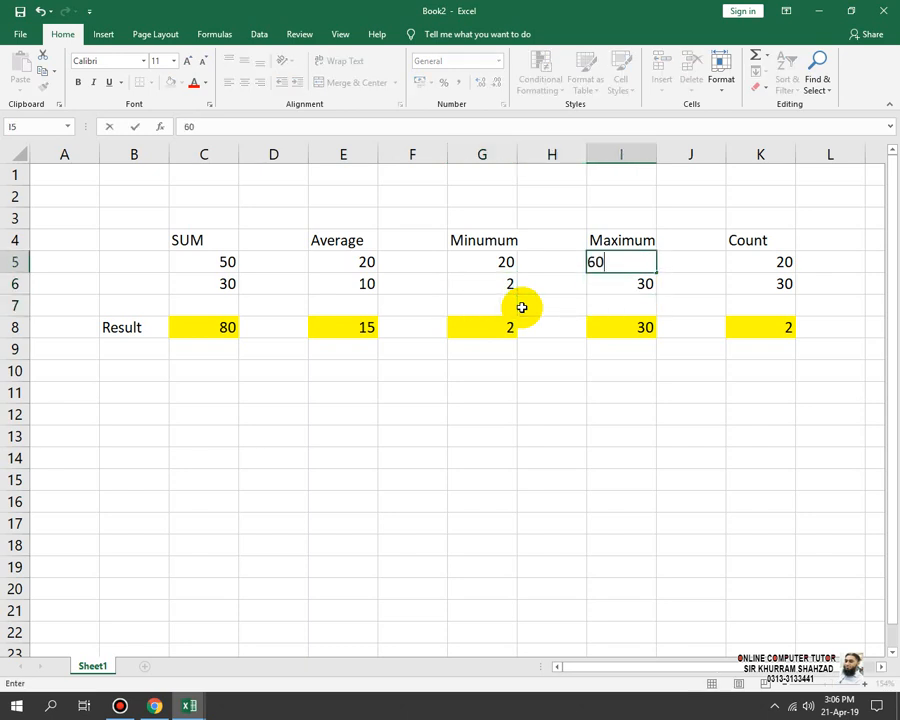
pyautogui.press('Return')
# Step: Clear the Count sample value in K6 and restore it to 30
pyautogui.press('Right')
pyautogui.press('Right')
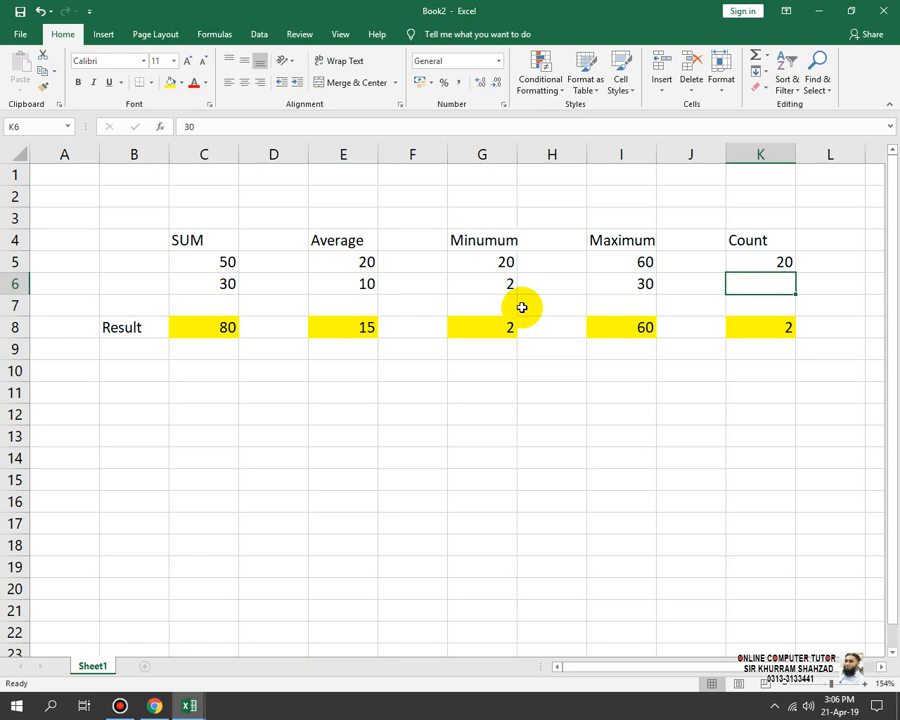
pyautogui.press('Up')
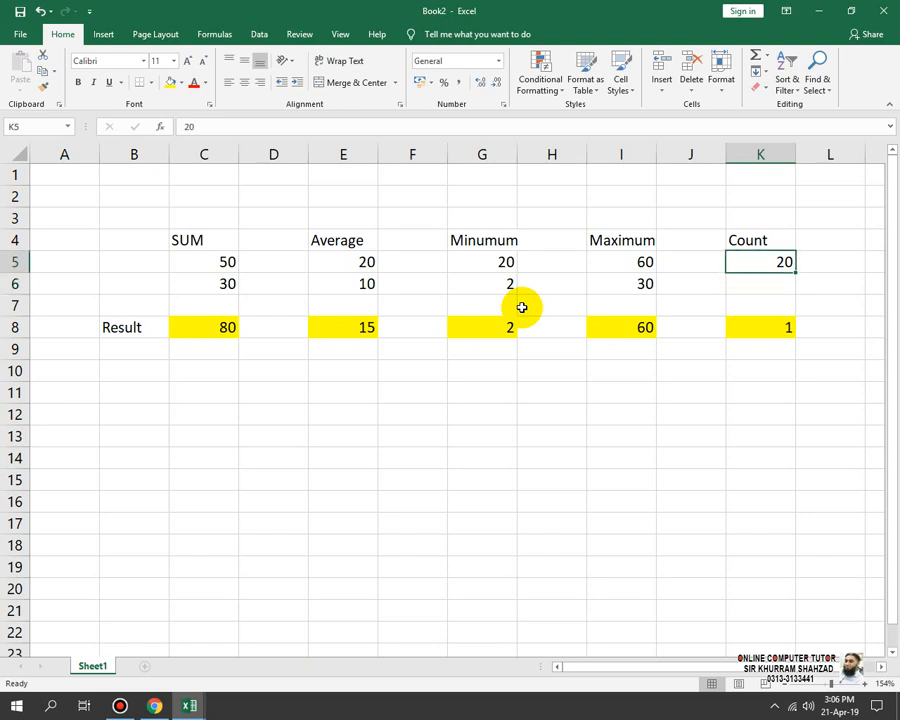
pyautogui.press('Down')
pyautogui.write('30')
pyautogui.press('Return')
pyautogui.press('Up')
pyautogui.press('Up')
pyautogui.press('Down')
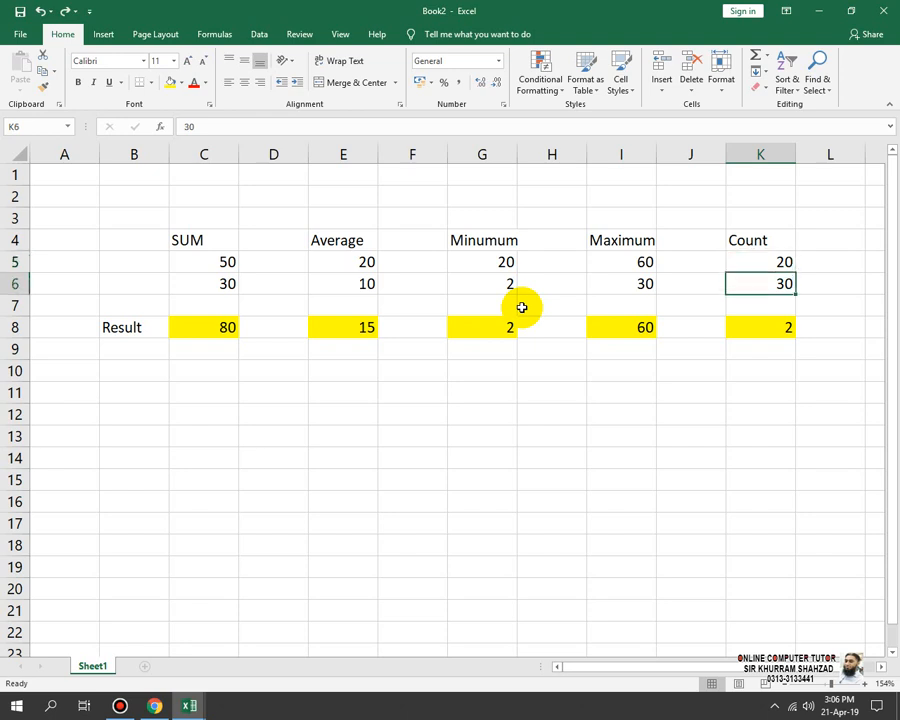
pyautogui.press('Down')
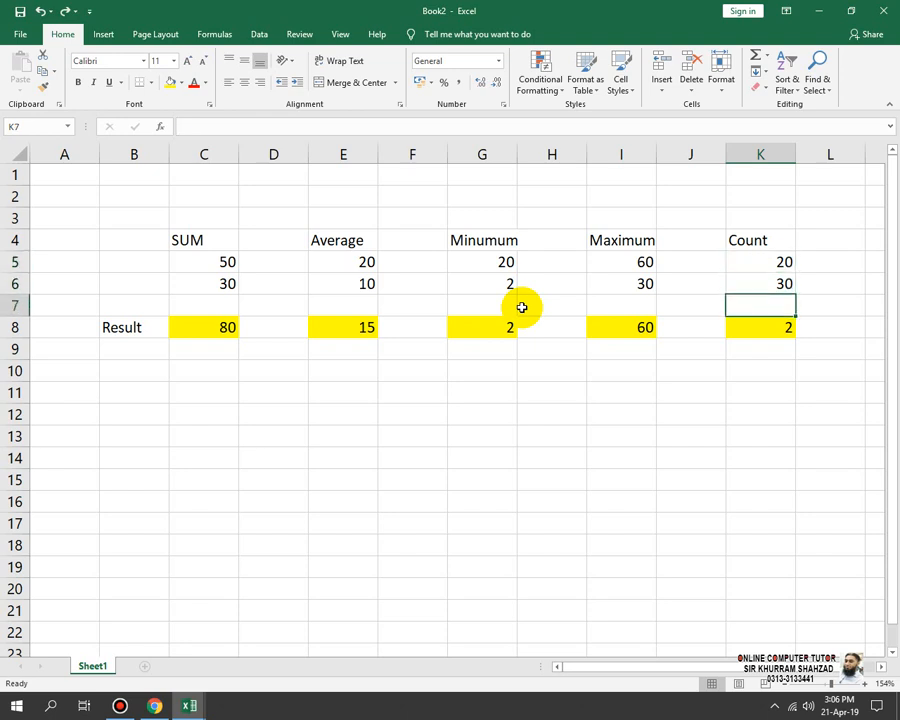
# Step: Copy the SUM sample values in C5:C6 to D13:D14
pyautogui.click(770, 57)
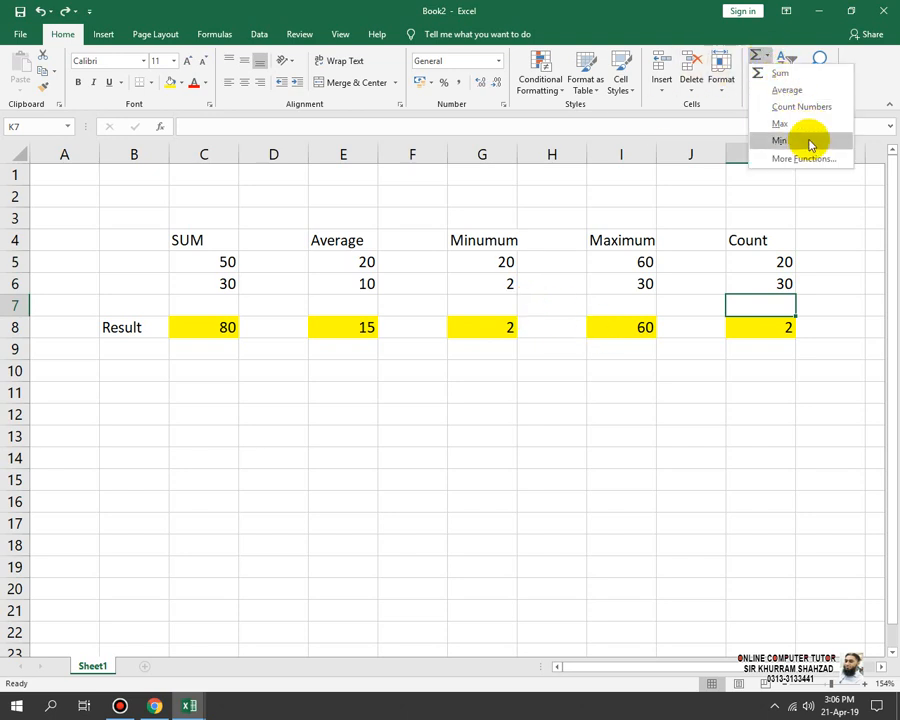
pyautogui.click(227, 267)
pyautogui.moveTo(227, 267); pyautogui.dragTo(228, 282)
pyautogui.hotkey('ctrl', 'c')
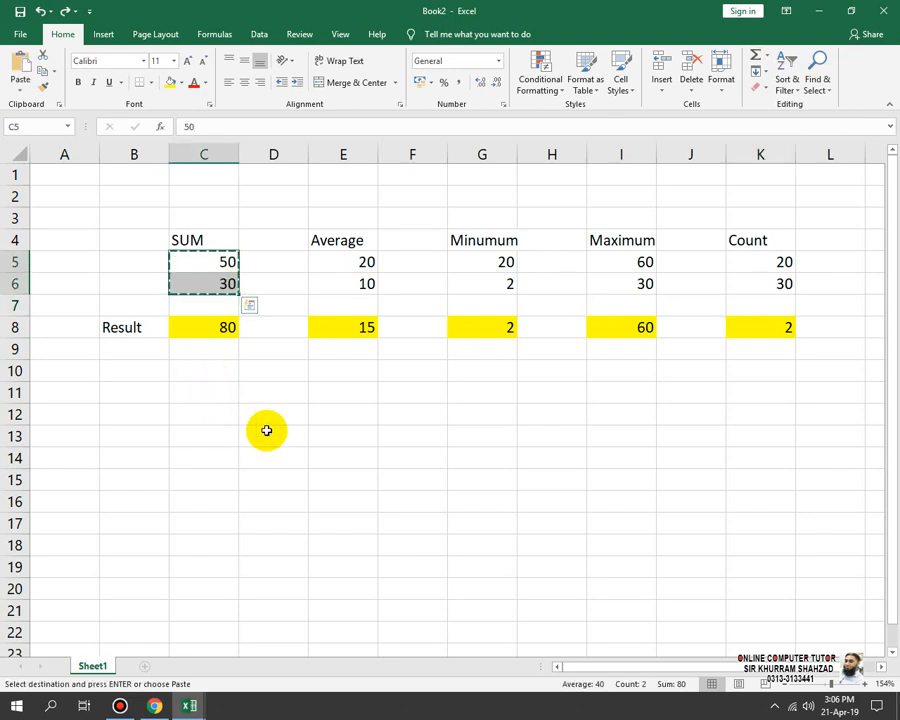
pyautogui.click(265, 432)
pyautogui.hotkey('ctrl', 'v')
pyautogui.click(421, 474)
pyautogui.press('Escape')
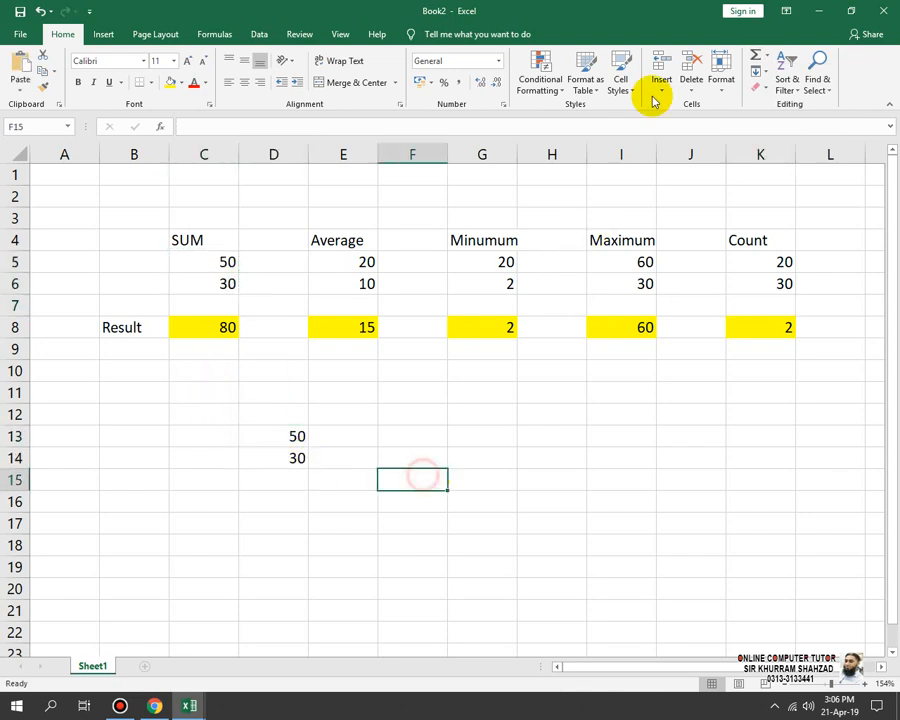
# Step: Clear the copied value from D14, keeping the one in D13 as the source for a fill
pyautogui.click(770, 72)
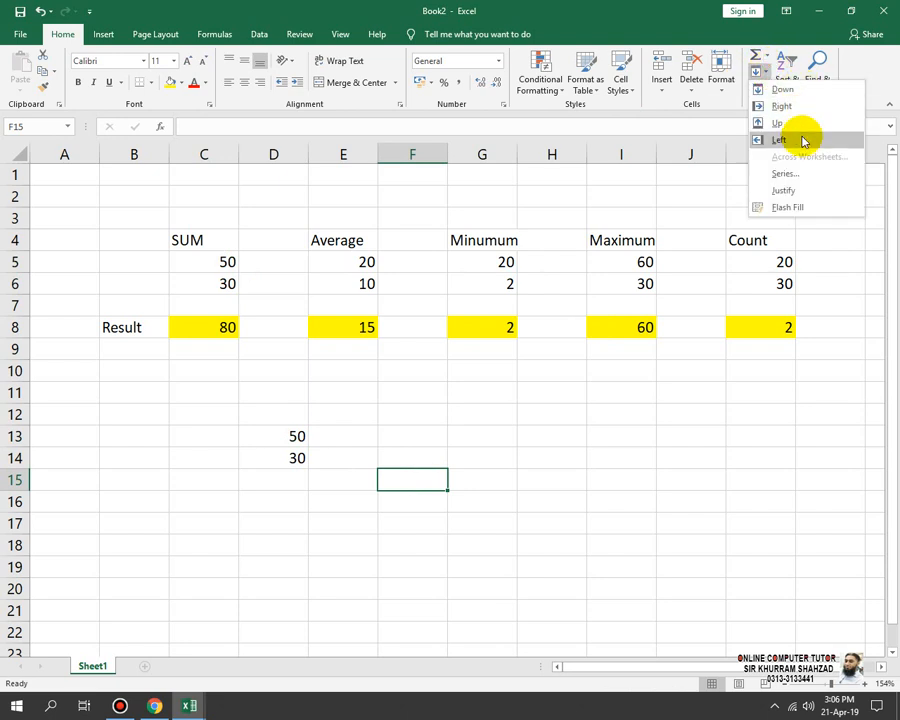
pyautogui.click(297, 454)
pyautogui.click(297, 458)
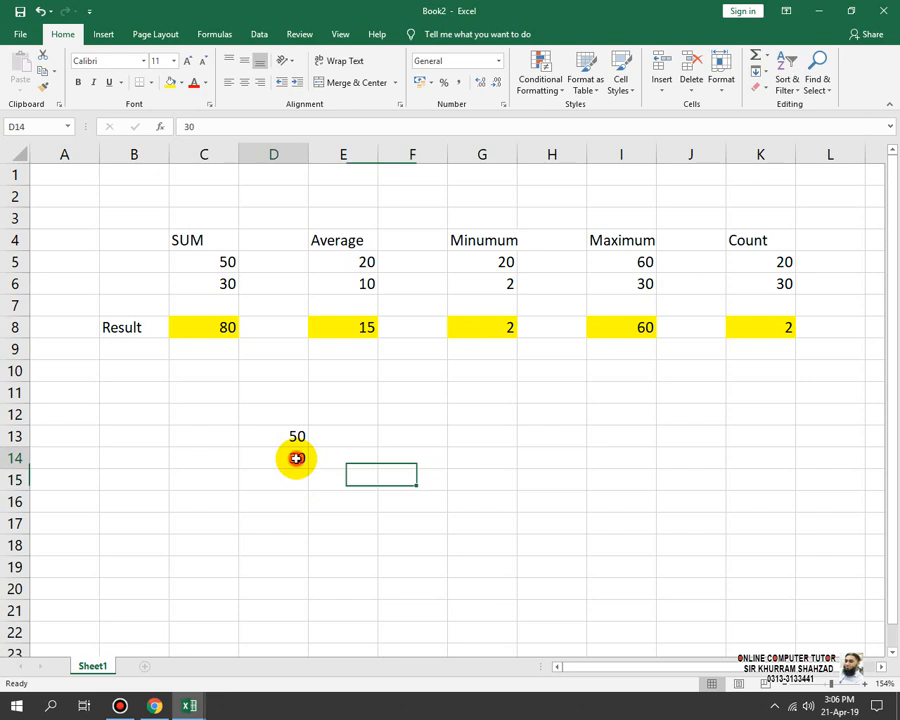
pyautogui.press('Delete')
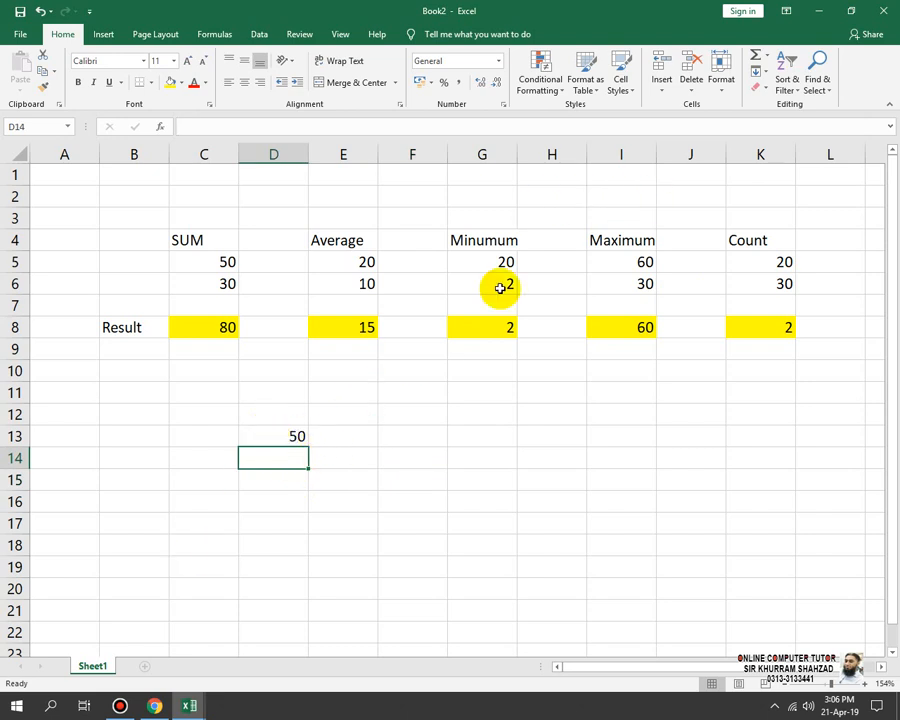
# Step: Try to fill the value in D13 down into D14 with the Fill command
pyautogui.click(768, 63)
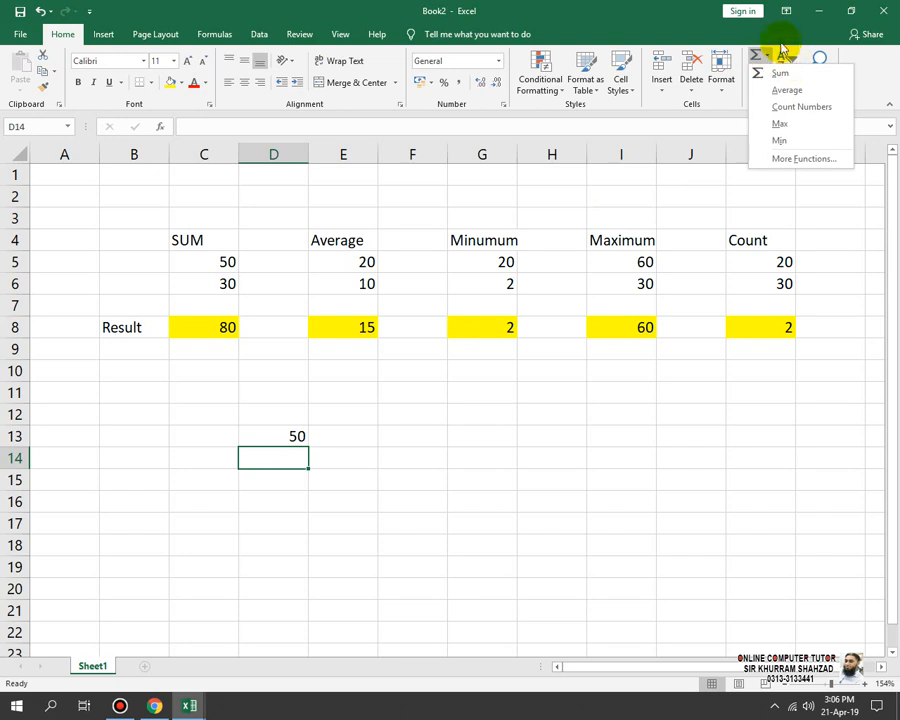
pyautogui.click(772, 64)
pyautogui.click(766, 73)
pyautogui.click(776, 90)
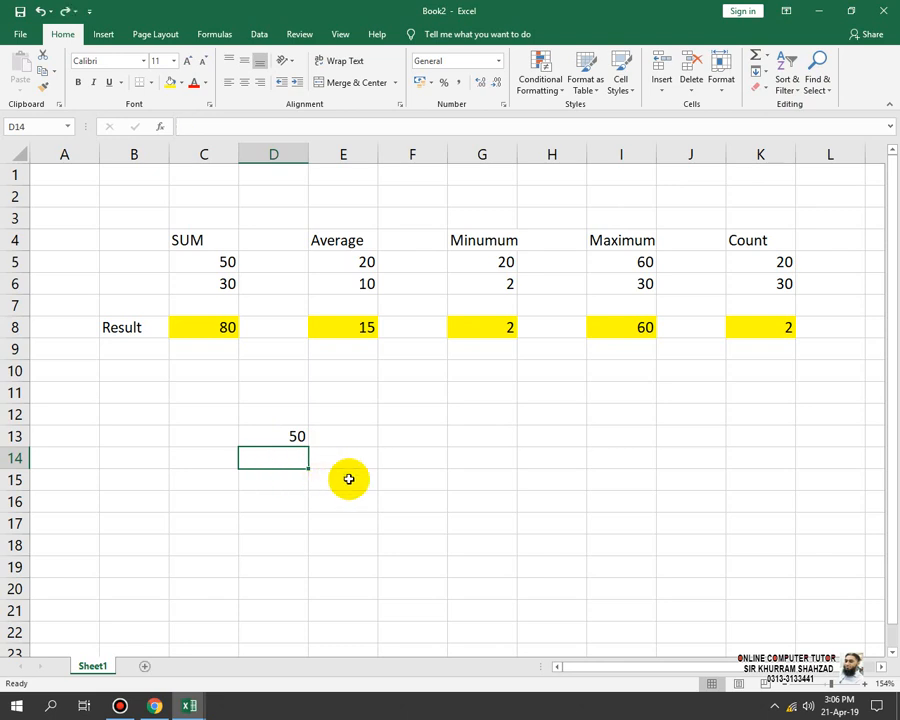
# Step: Enter 30 in D14, fill it down into D15 with the Fill command, and clear the filled copy
pyautogui.write('30')
pyautogui.click(460, 460)
pyautogui.click(295, 480)
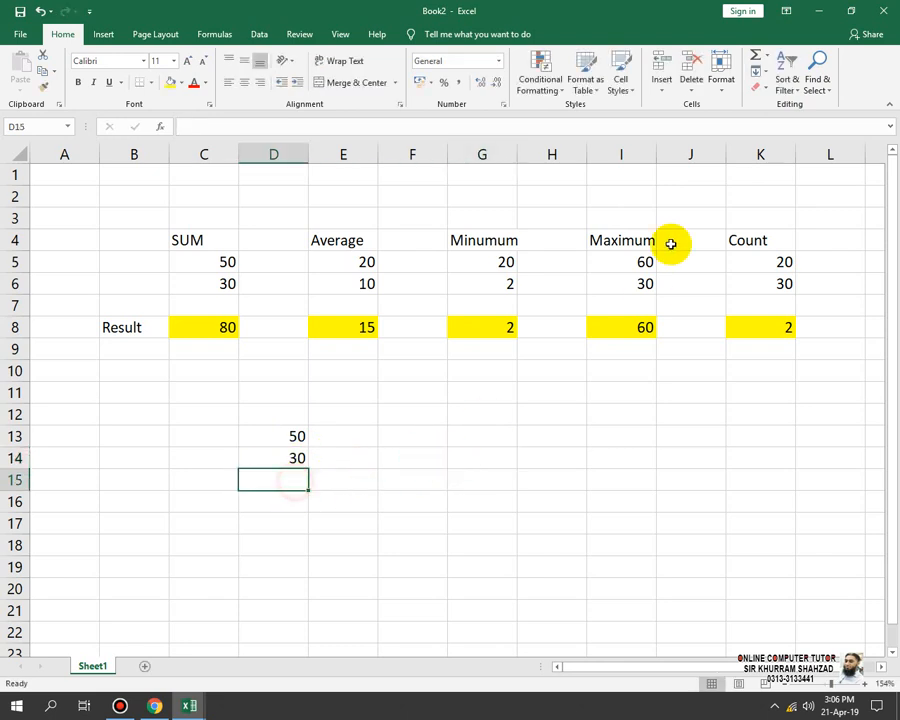
pyautogui.click(766, 72)
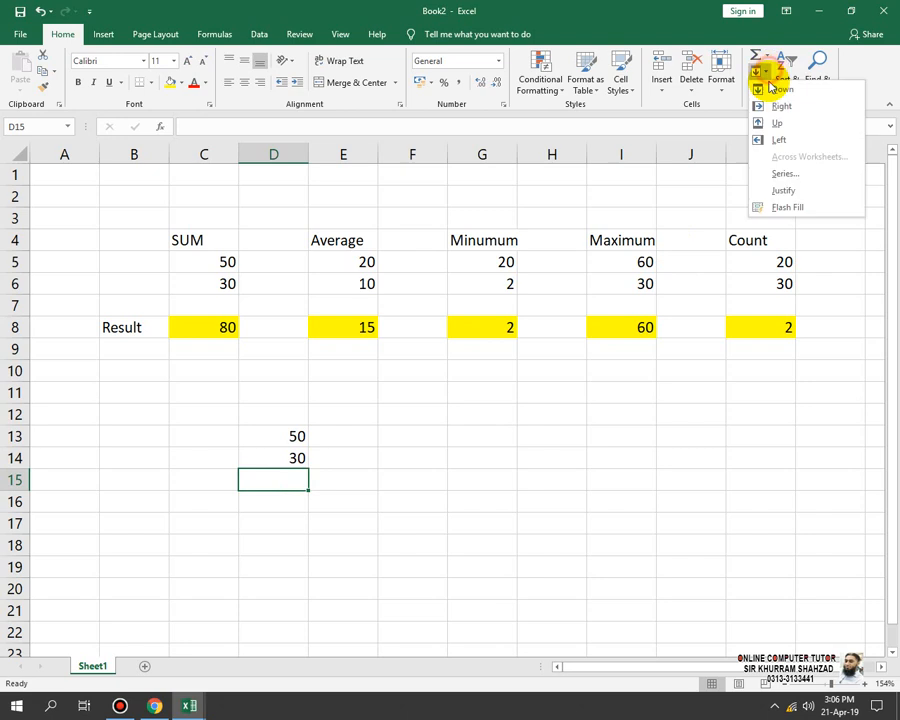
pyautogui.click(776, 89)
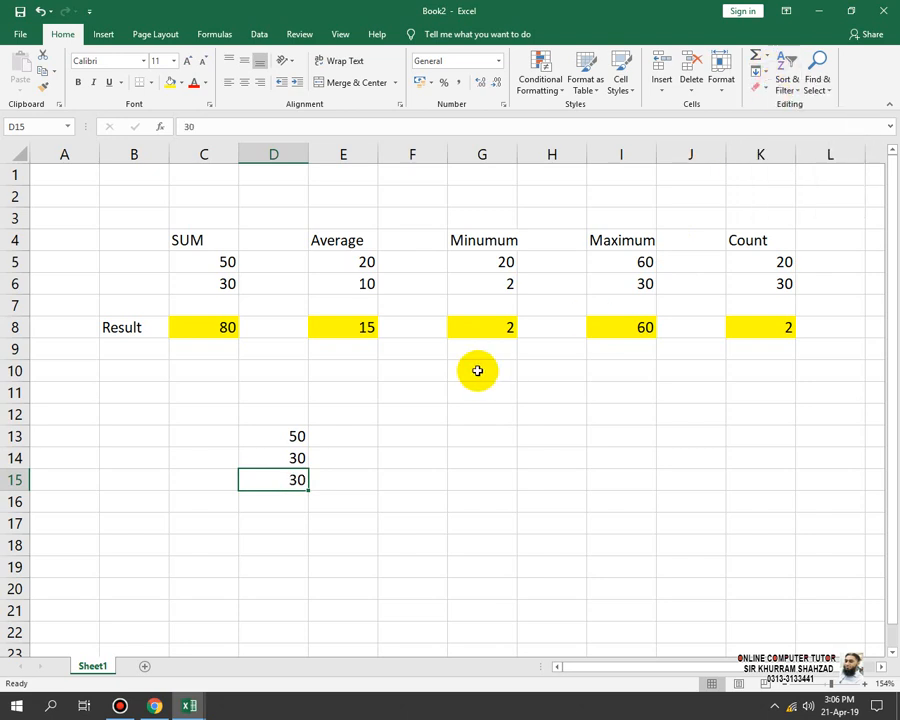
pyautogui.press('Delete')
# Step: Try to fill D13 down over D14 by applying Fill Down to D13:D14, and undo it
pyautogui.moveTo(281, 430); pyautogui.dragTo(281, 455)
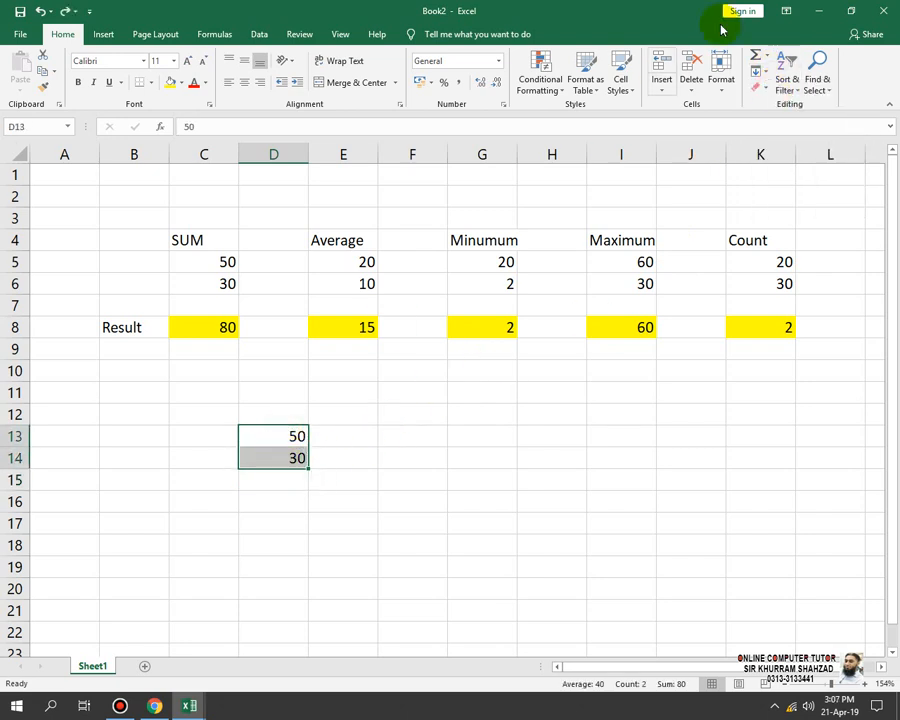
pyautogui.click(766, 73)
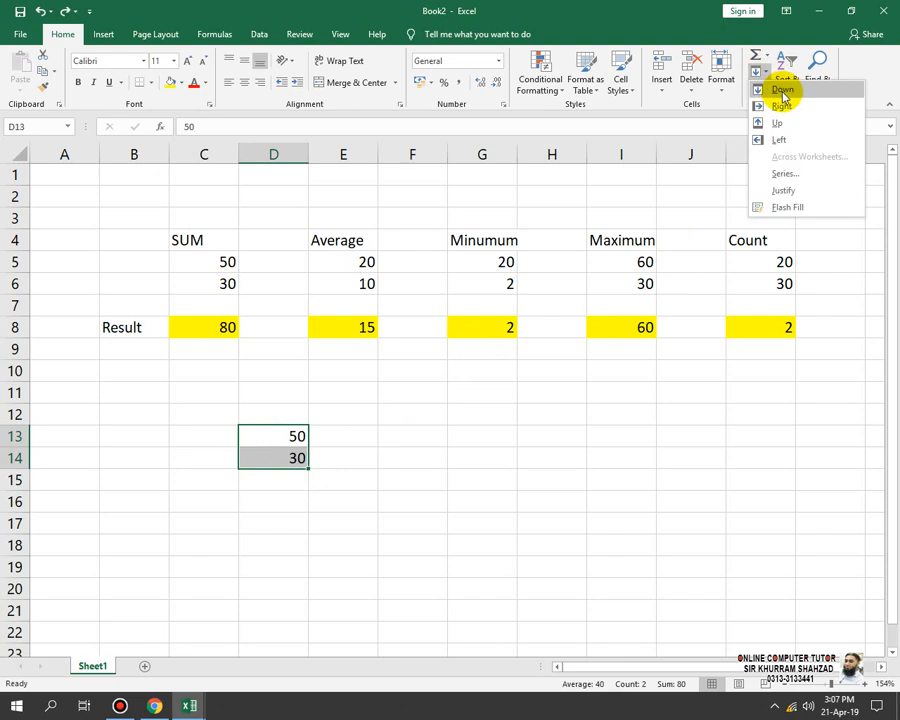
pyautogui.click(779, 89)
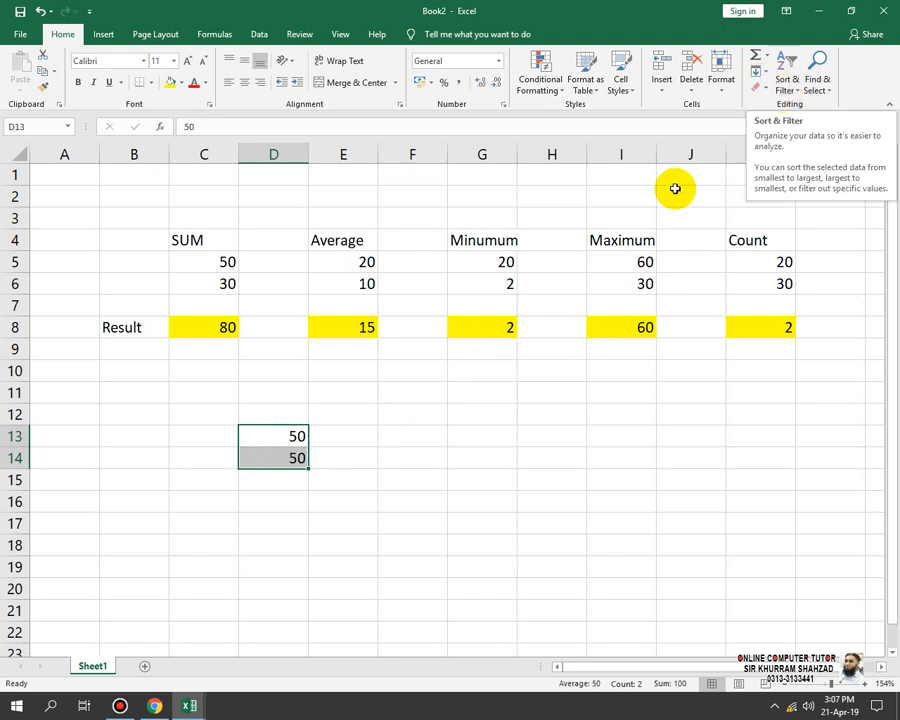
pyautogui.hotkey('ctrl', 'c')
pyautogui.hotkey('ctrl', 'z')
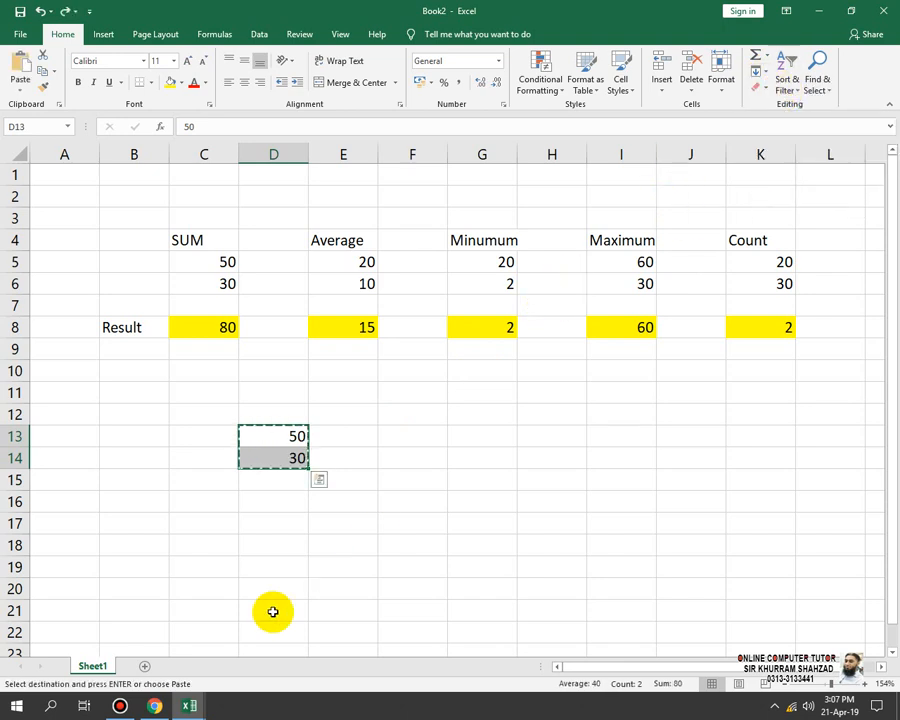
pyautogui.press('Escape')
# Step: Enter 50 in F12 and autofill it down to F20 and across to H12
pyautogui.click(412, 422)
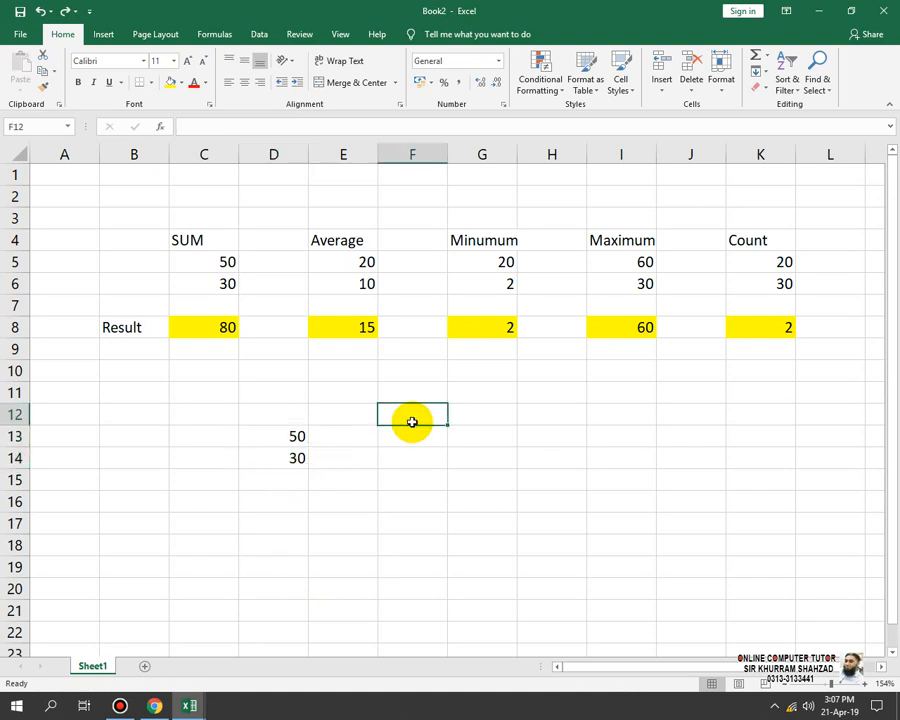
pyautogui.write('50')
pyautogui.click(493, 465)
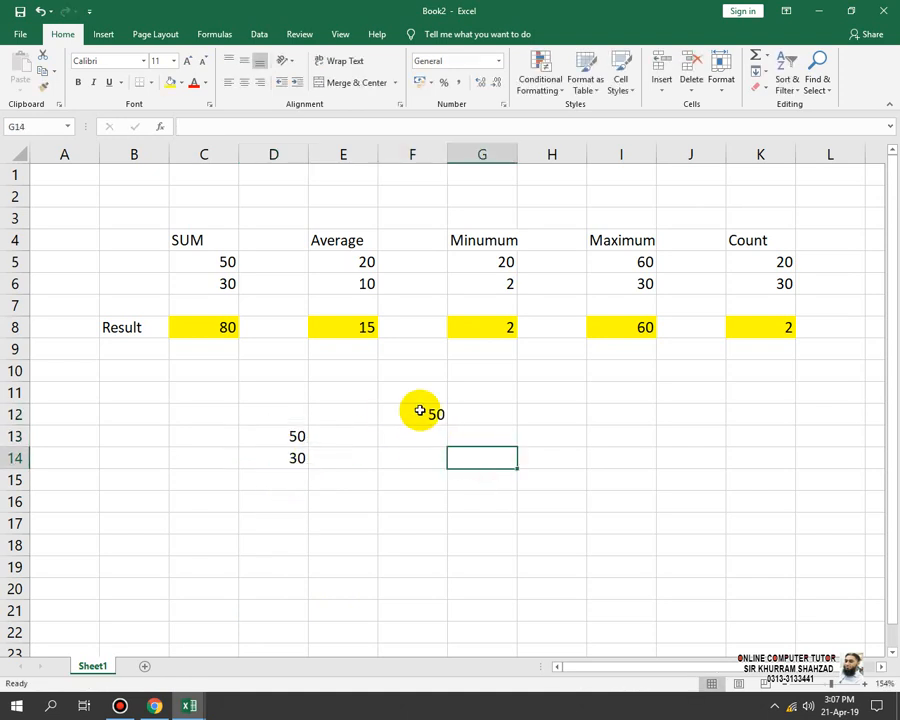
pyautogui.click(436, 413)
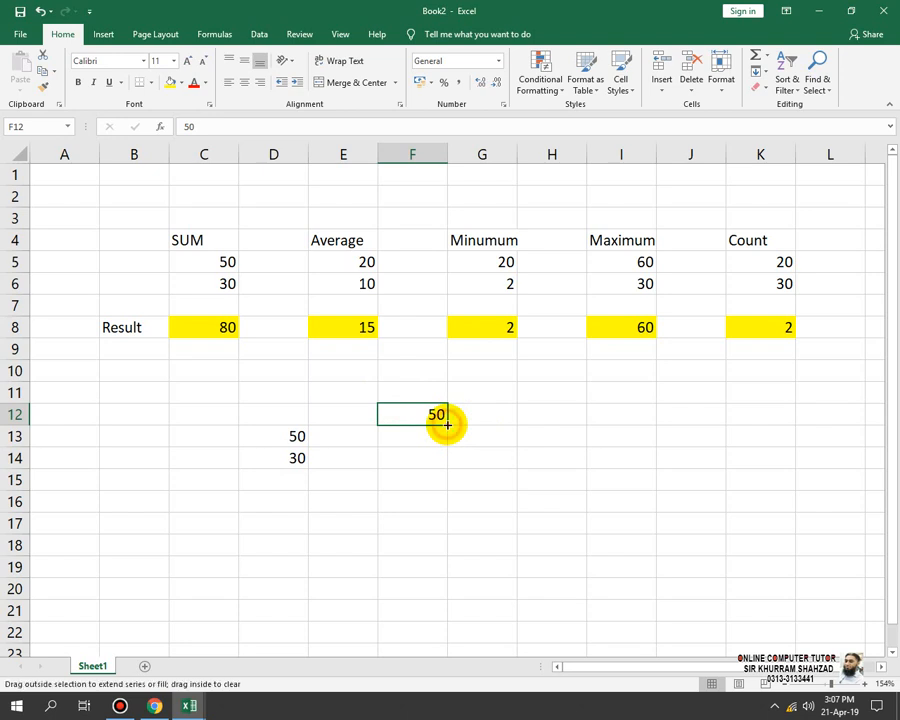
pyautogui.moveTo(447, 425); pyautogui.dragTo(446, 592)
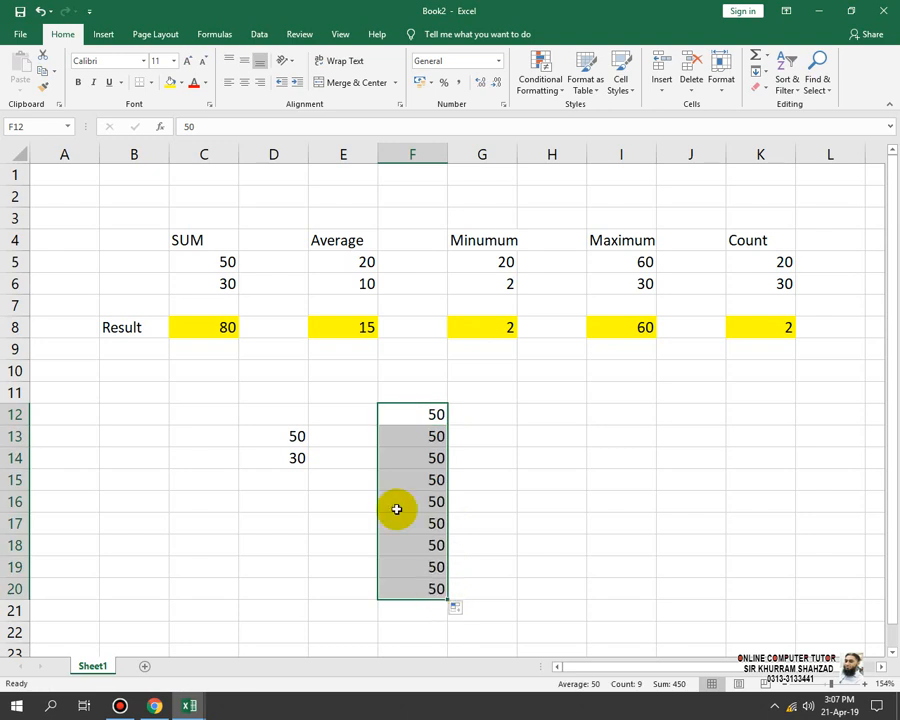
pyautogui.click(447, 419)
pyautogui.moveTo(449, 425); pyautogui.dragTo(585, 420)
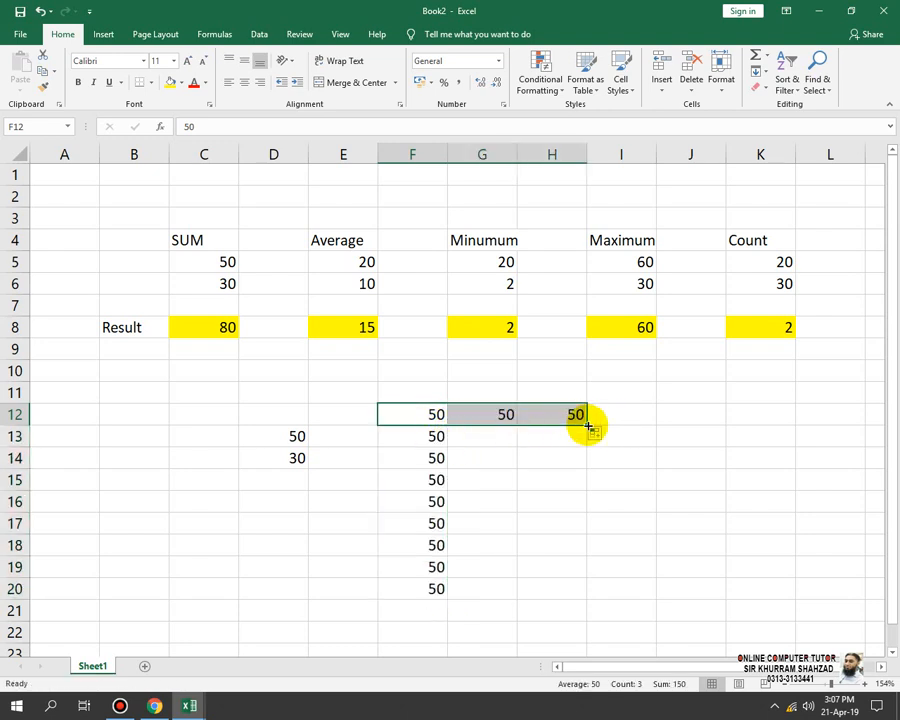
# Step: Clear the autofilled values from F12:H12 and the rest of column F down to row 20
pyautogui.press('Delete')
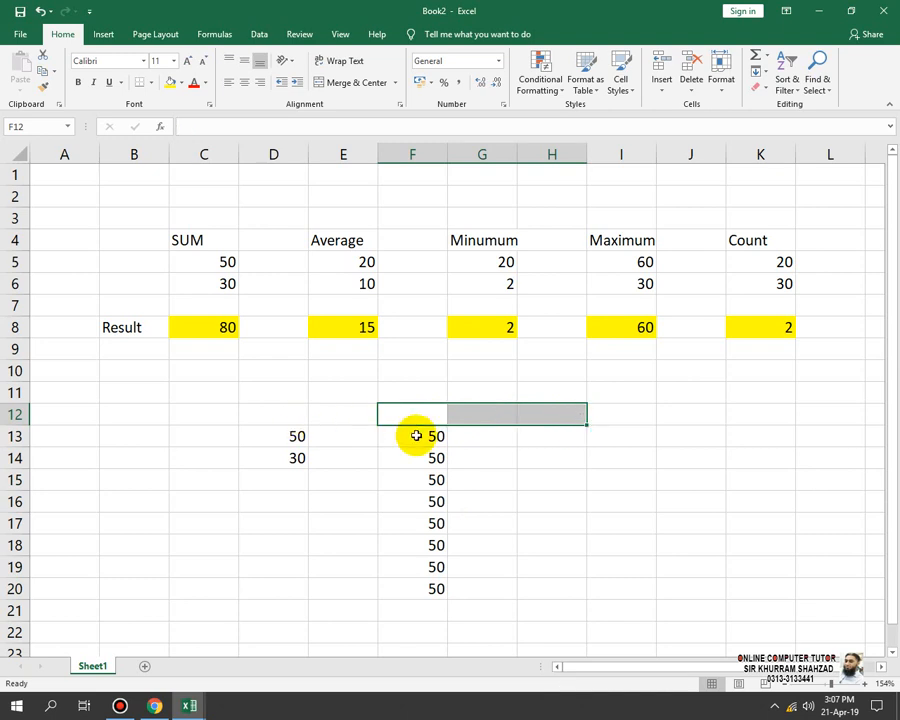
pyautogui.moveTo(432, 414); pyautogui.dragTo(454, 594)
pyautogui.press('Delete')
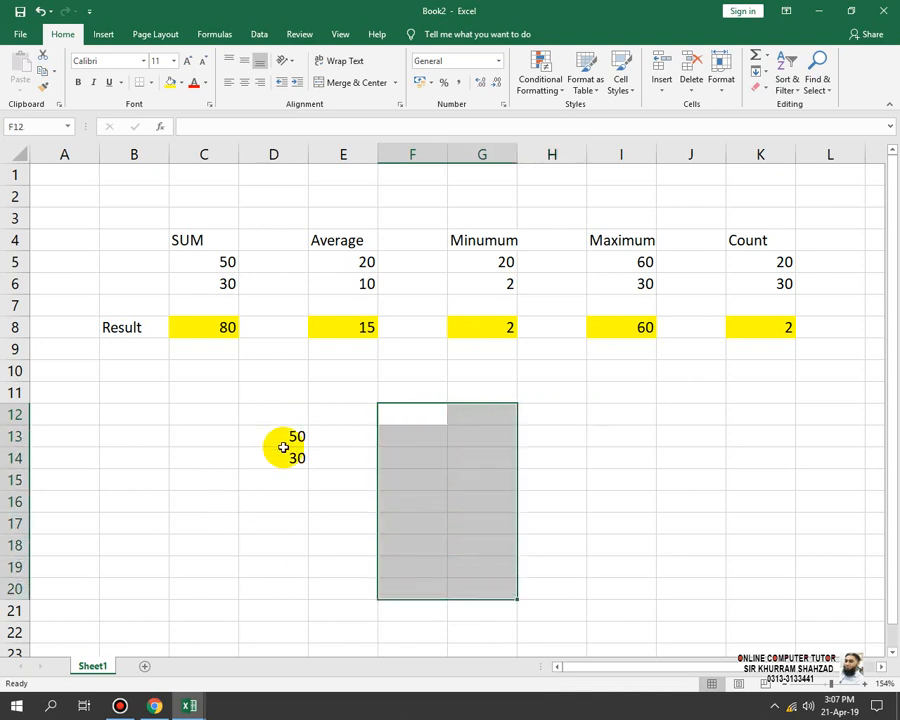
# Step: Fill the value in D14 down into D15 with the Fill command
pyautogui.click(300, 458)
pyautogui.click(294, 478)
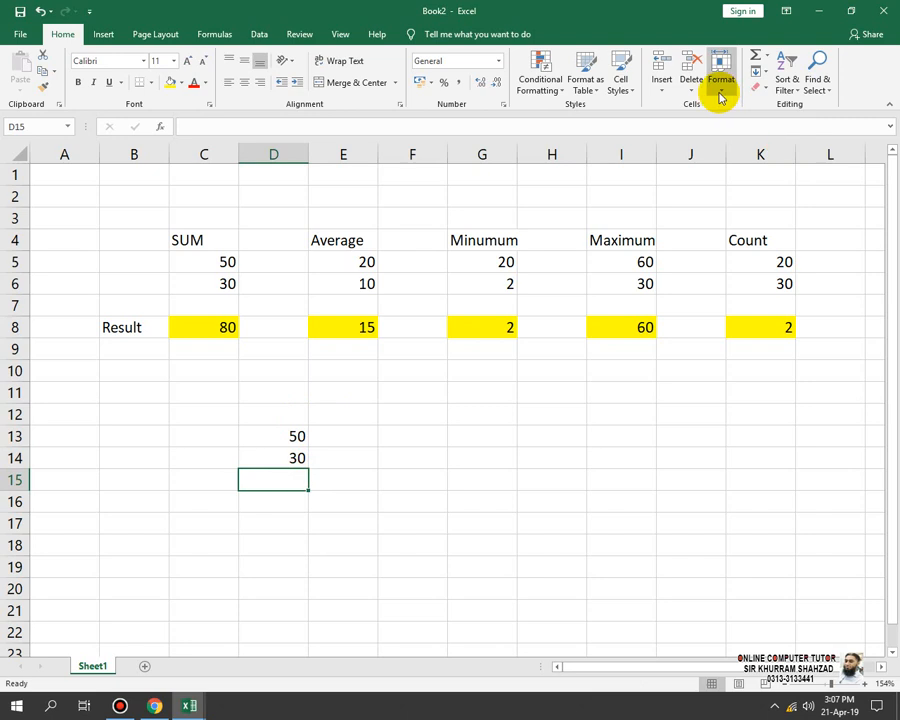
pyautogui.click(758, 72)
pyautogui.click(782, 92)
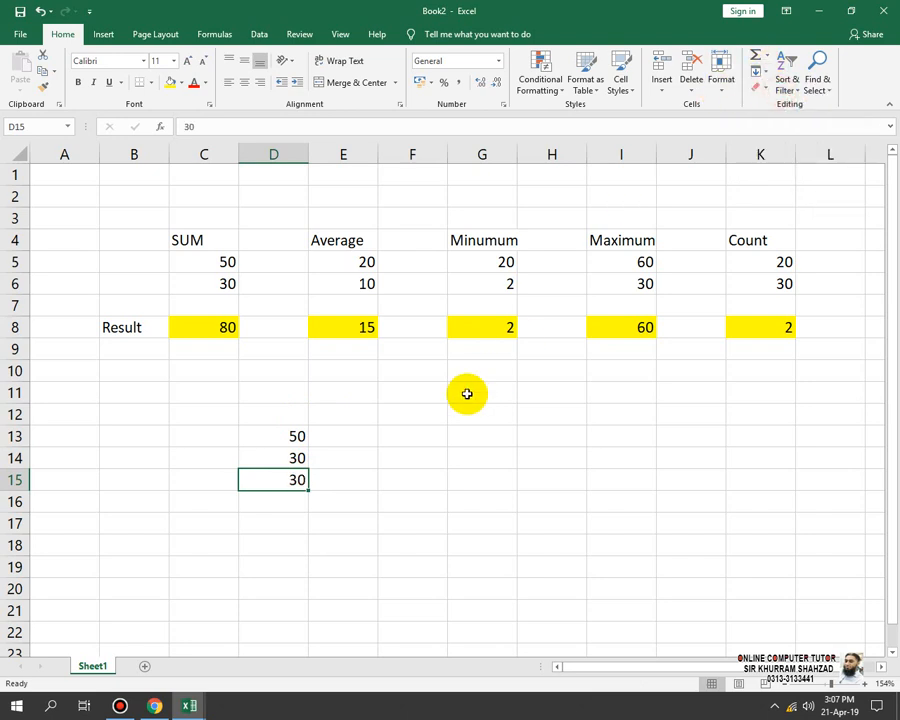
# Step: Fill the value in D13 right into E13, then fill D13:D15 right into E13:E15
pyautogui.click(355, 434)
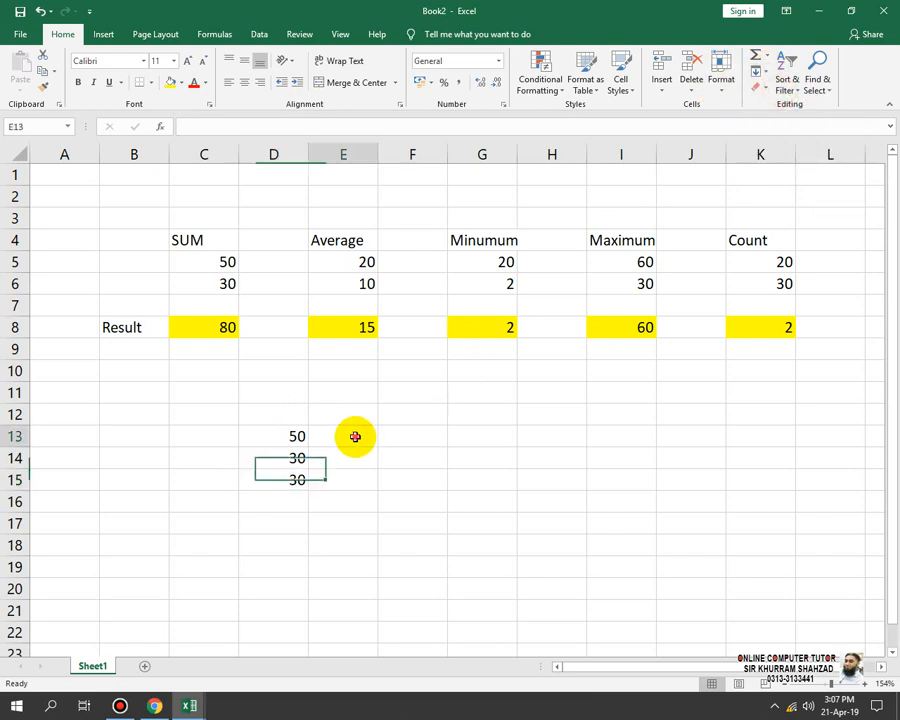
pyautogui.click(759, 72)
pyautogui.click(781, 106)
pyautogui.click(424, 450)
pyautogui.click(366, 441)
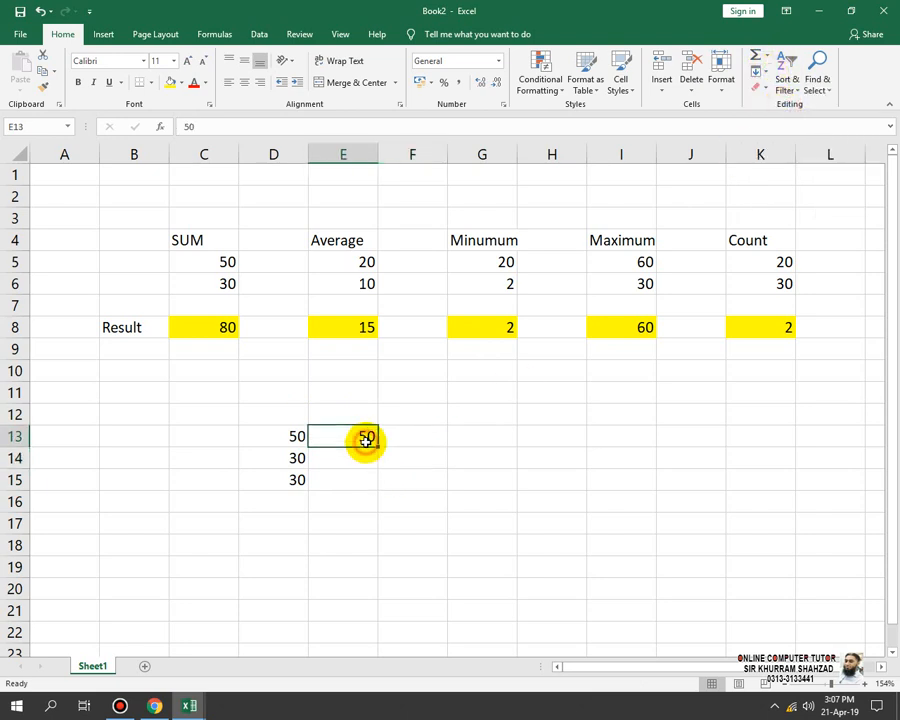
pyautogui.moveTo(354, 436); pyautogui.dragTo(354, 474)
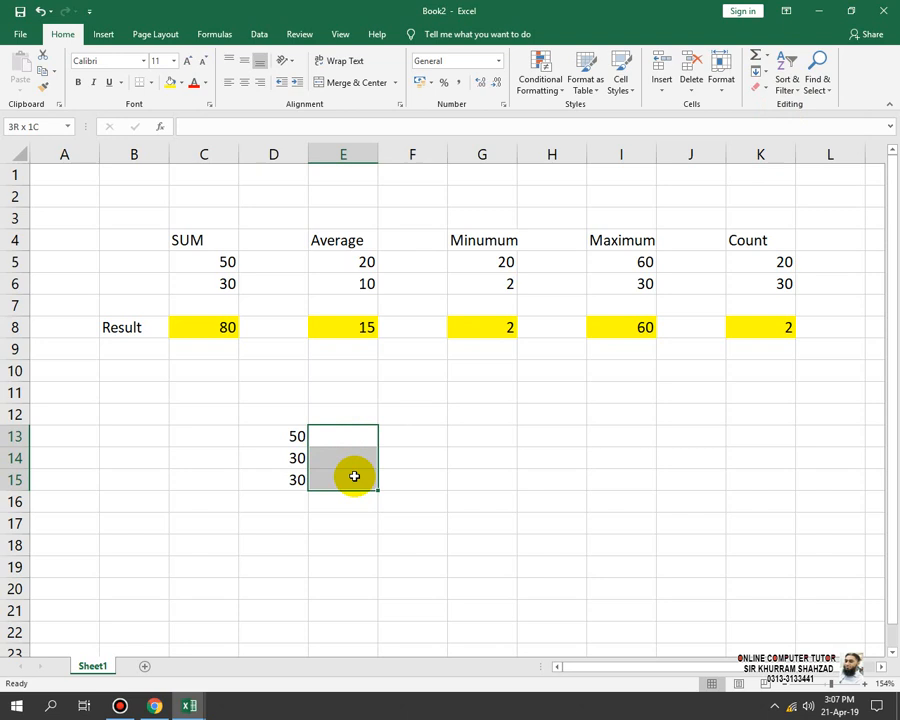
pyautogui.click(759, 72)
pyautogui.click(779, 106)
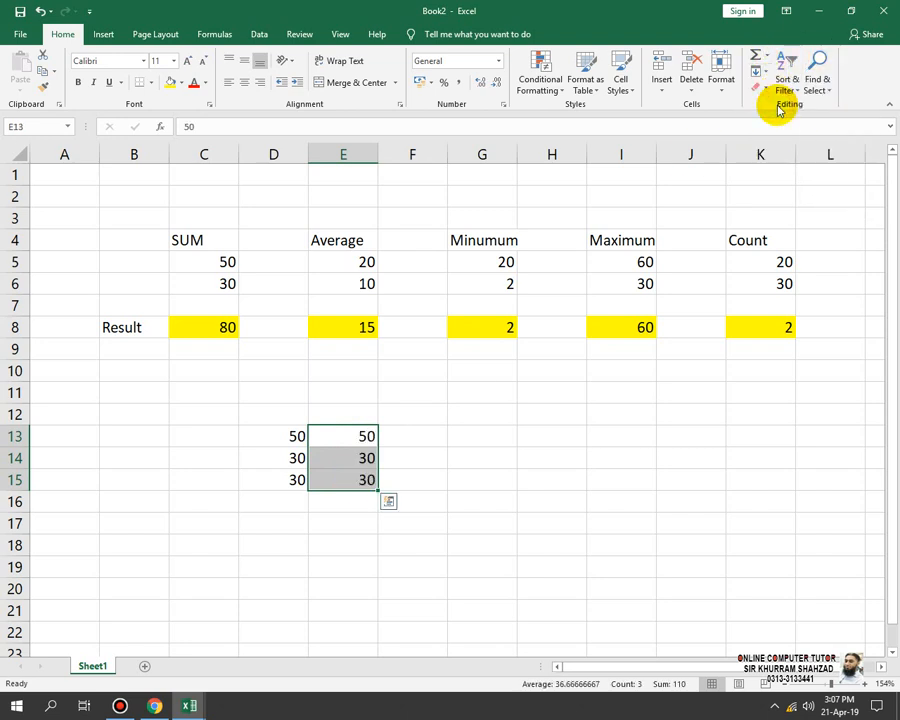
# Step: Fill the values in D13:D15 left into C13:C15
pyautogui.moveTo(229, 435); pyautogui.dragTo(224, 480)
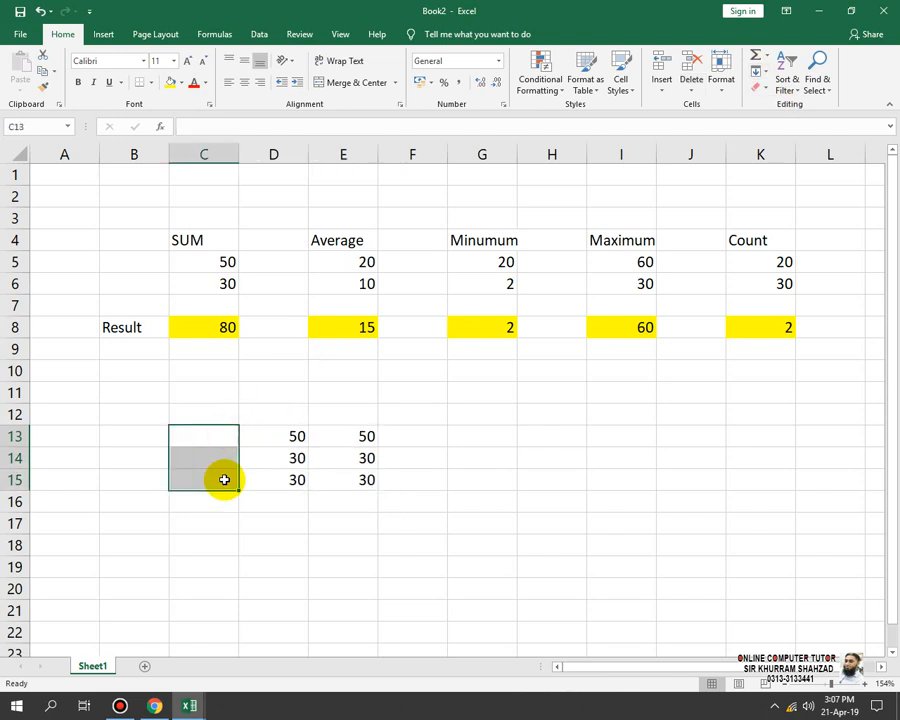
pyautogui.click(764, 75)
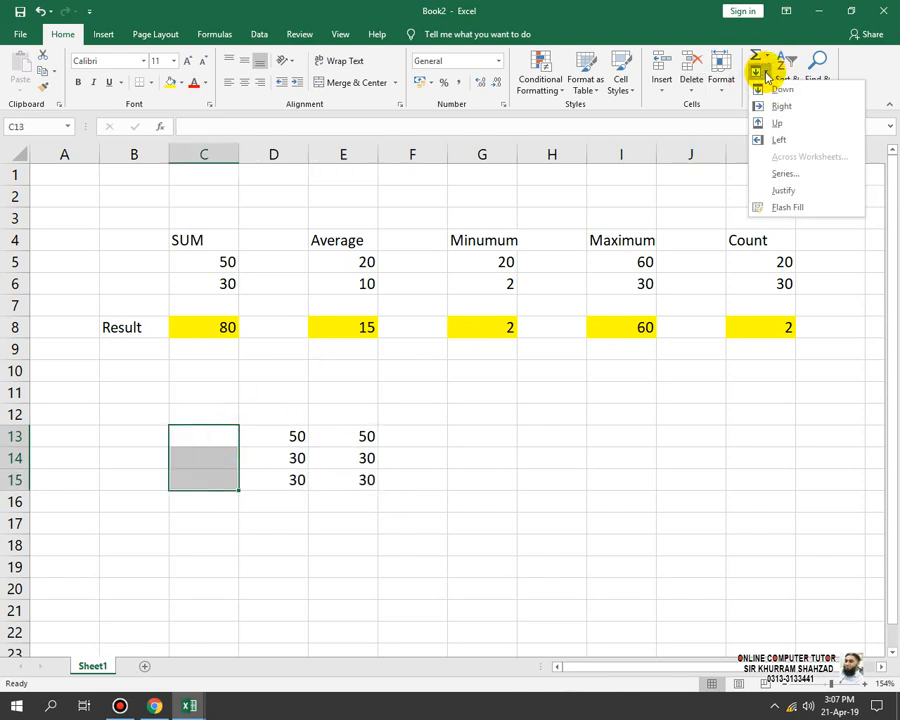
pyautogui.click(780, 139)
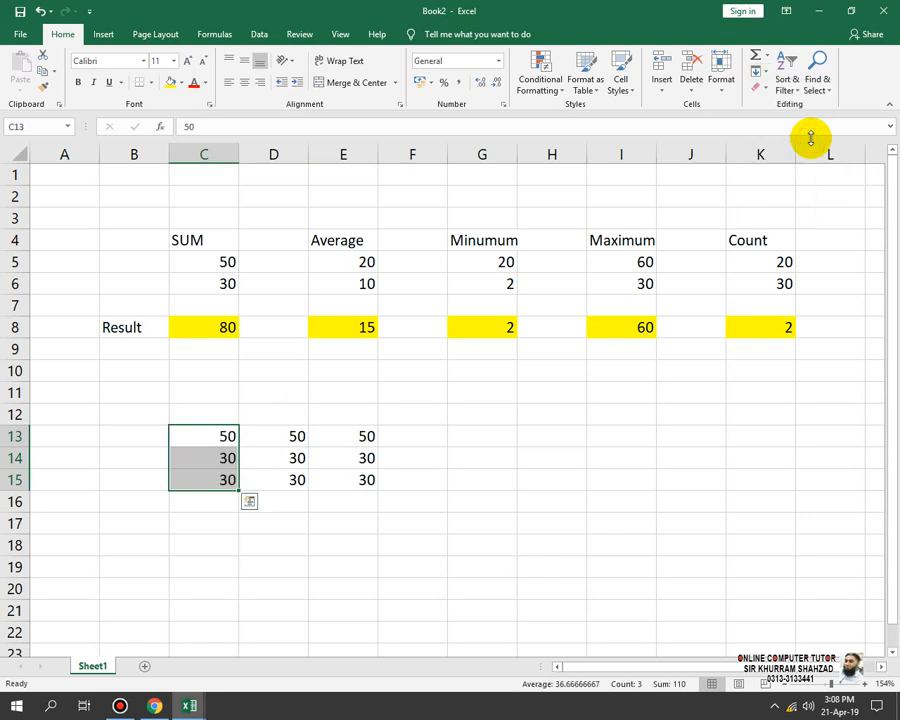
# Step: Try Fill Up on C13:C15 and undo it
pyautogui.click(766, 75)
pyautogui.click(797, 123)
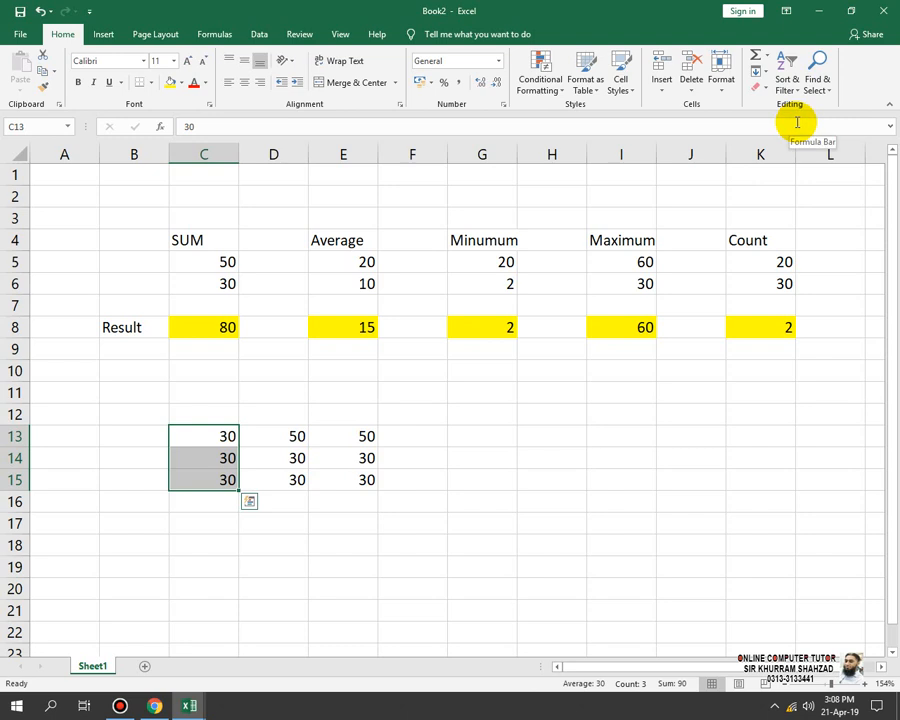
pyautogui.hotkey('ctrl', 'z')
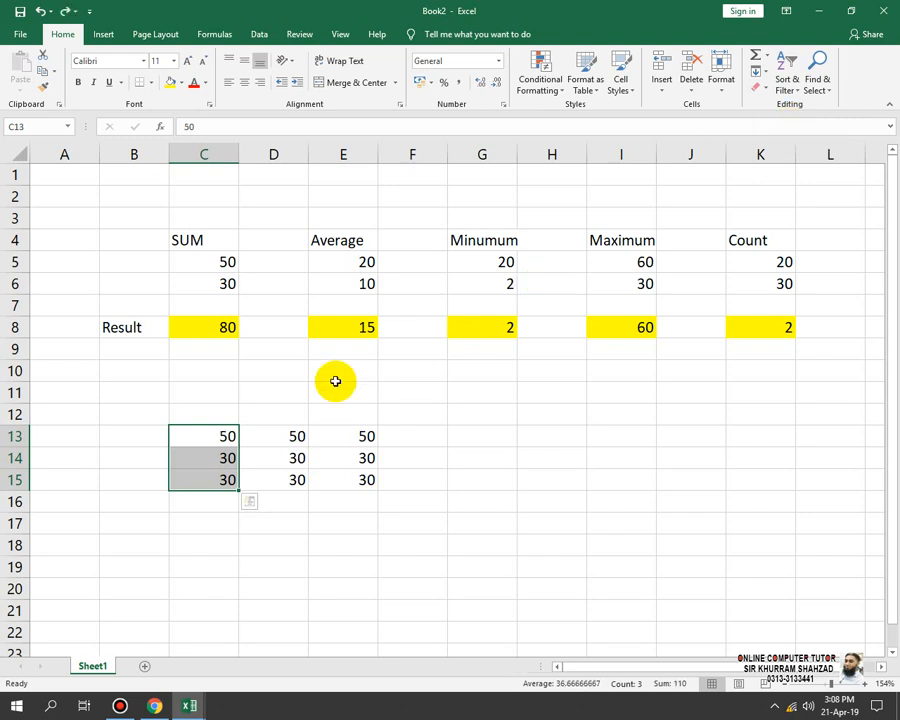
# Step: Fill the values in C13:E13 up into C12:E12
pyautogui.moveTo(365, 412); pyautogui.dragTo(231, 413)
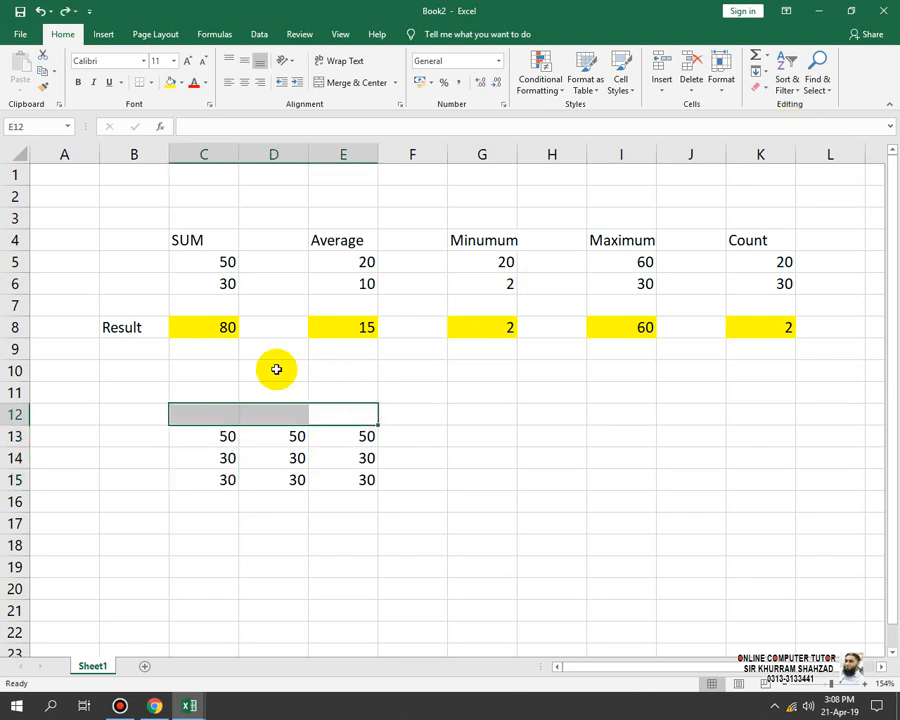
pyautogui.click(766, 75)
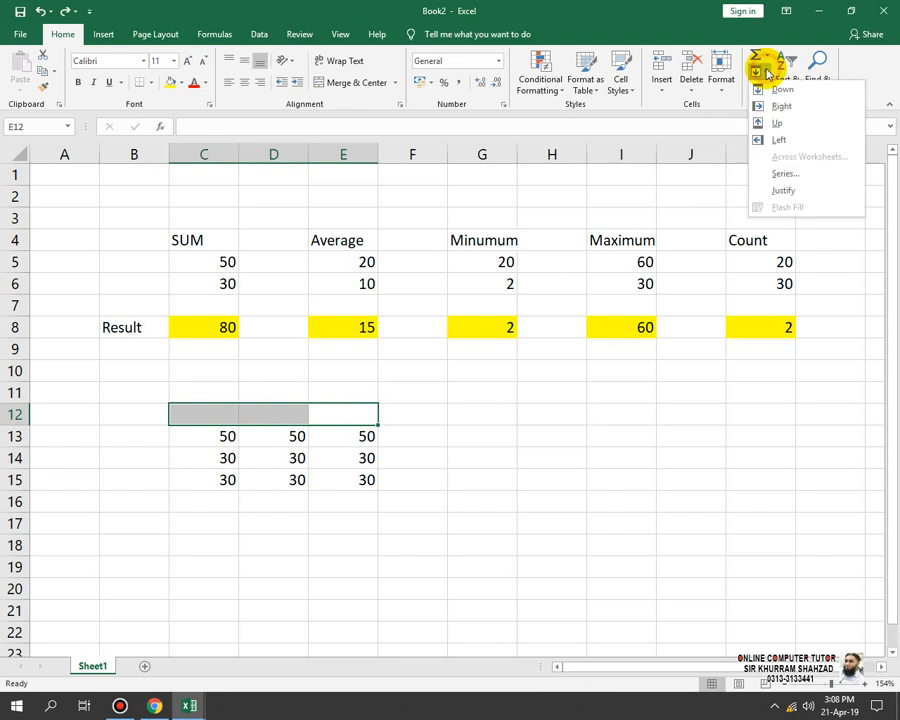
pyautogui.click(801, 126)
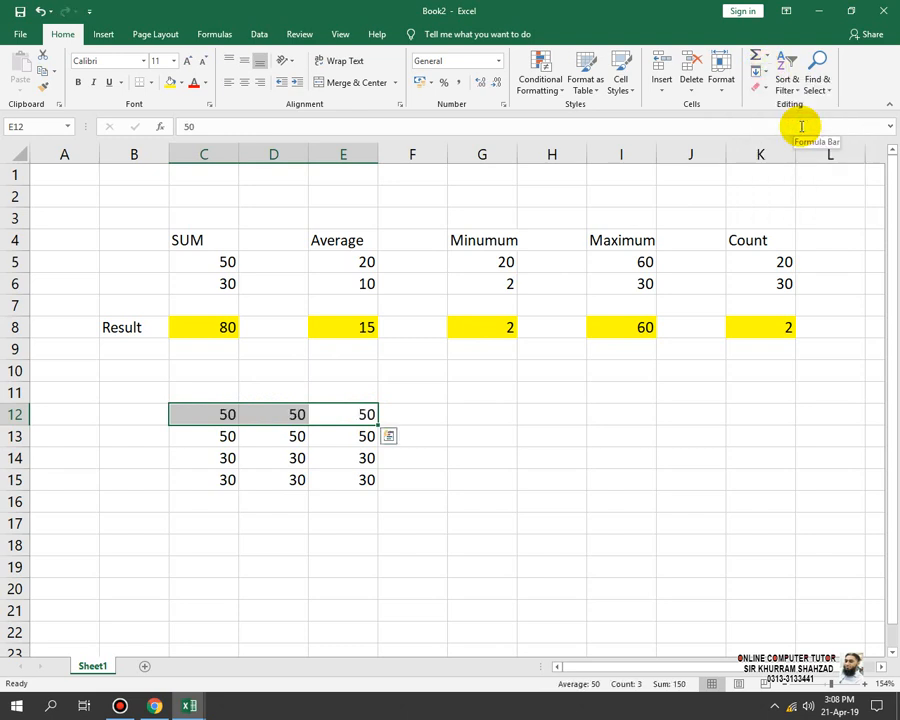
# Step: Open the Series fill options for C12:E12 and close them without applying anything
pyautogui.click(759, 71)
pyautogui.click(779, 169)
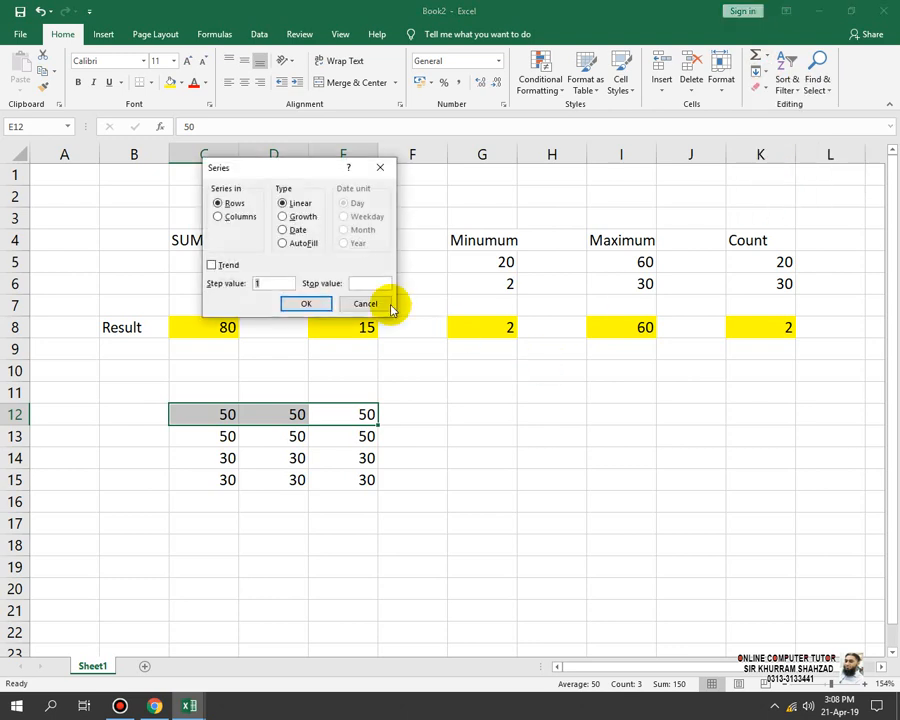
pyautogui.click(366, 304)
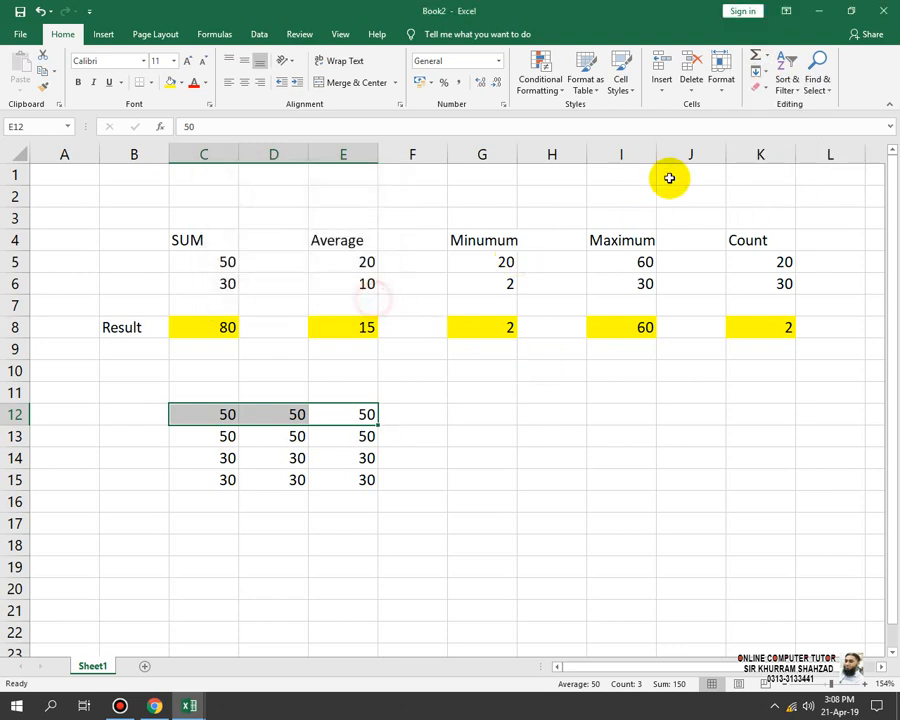
# Step: Try the Justify fill option on C12:E12 and deselect the range
pyautogui.click(762, 76)
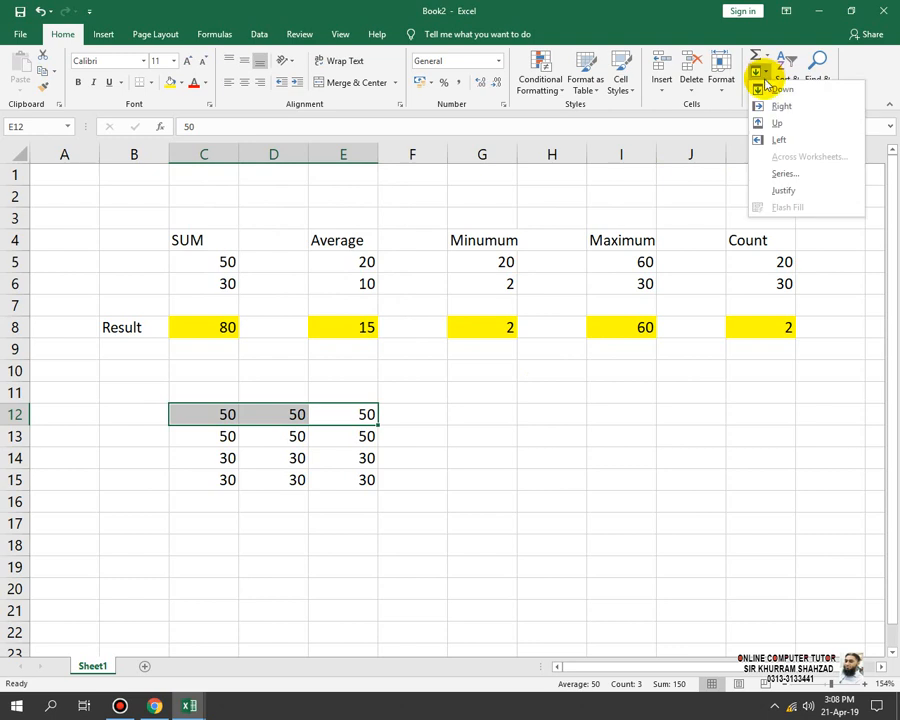
pyautogui.click(795, 194)
pyautogui.click(455, 392)
pyautogui.click(415, 516)
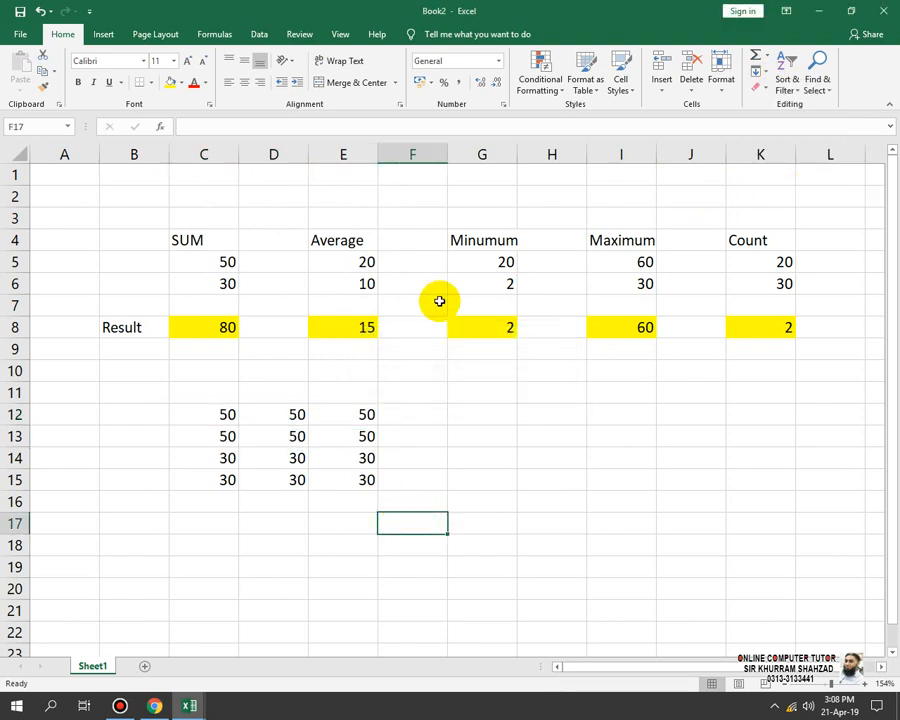
# Step: Clear the fill samples in B12:G15 and enter 1 in C12
pyautogui.moveTo(482, 480); pyautogui.dragTo(121, 418)
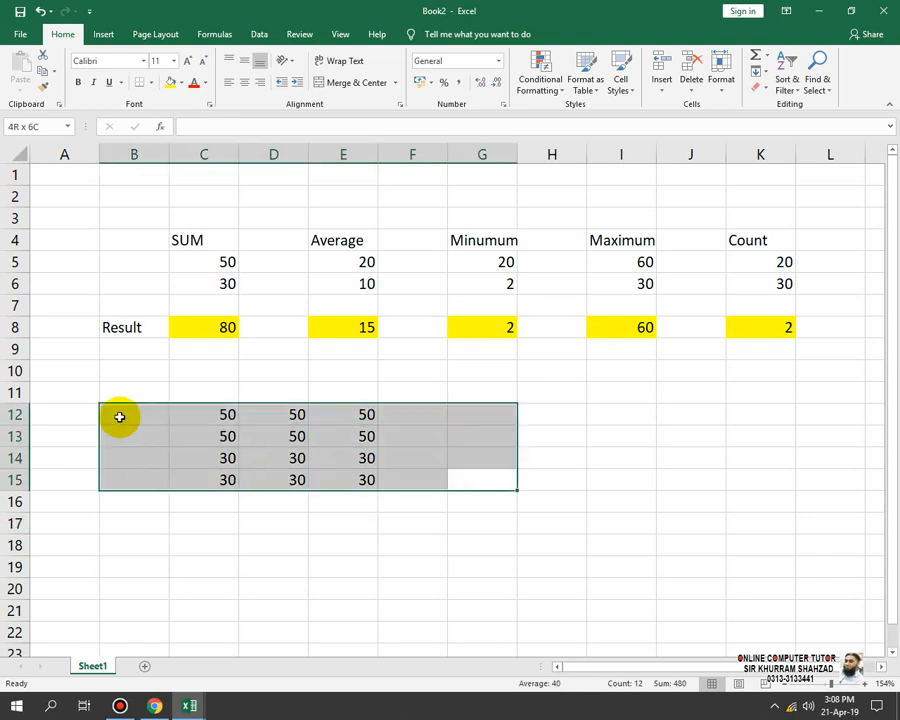
pyautogui.press('Delete')
pyautogui.click(210, 414)
pyautogui.write('1')
pyautogui.click(285, 432)
# Step: Autofill the 1 in C12 down to C19 and sideways into D12 and B12
pyautogui.click(217, 415)
pyautogui.moveTo(238, 424); pyautogui.dragTo(219, 567)
pyautogui.click(241, 414)
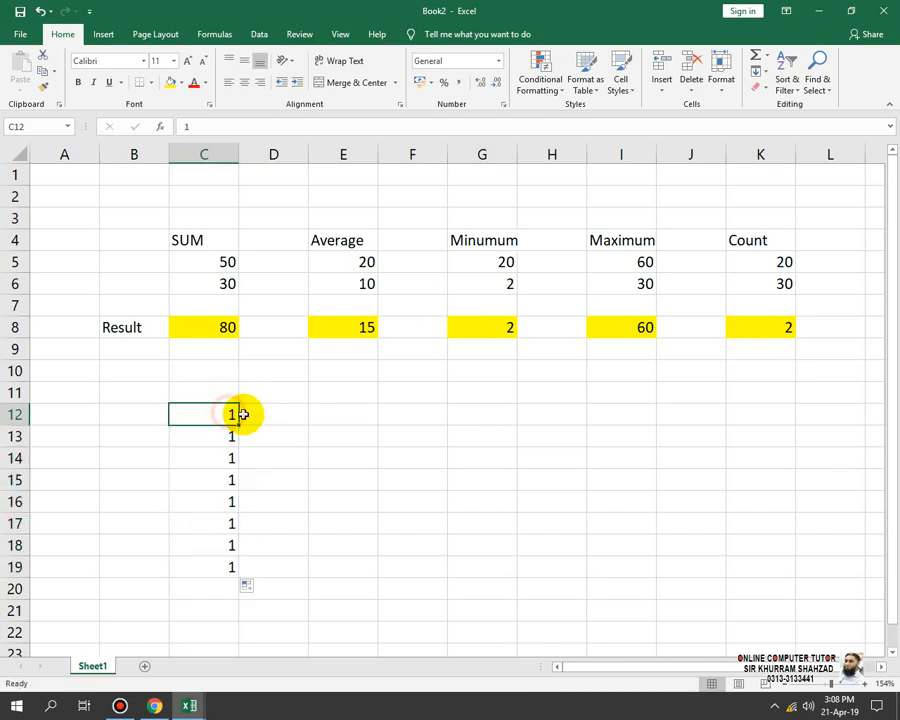
pyautogui.moveTo(240, 425); pyautogui.dragTo(110, 420)
pyautogui.click(216, 415)
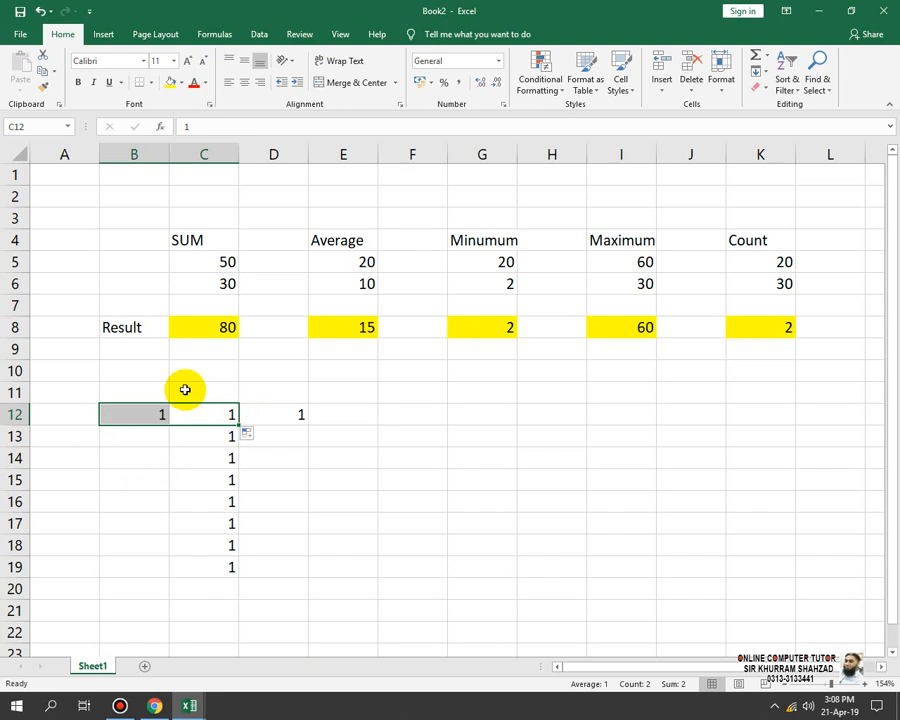
# Step: Autofill the 1 in C12 upward into C11
pyautogui.click(230, 417)
pyautogui.moveTo(240, 425); pyautogui.dragTo(233, 380)
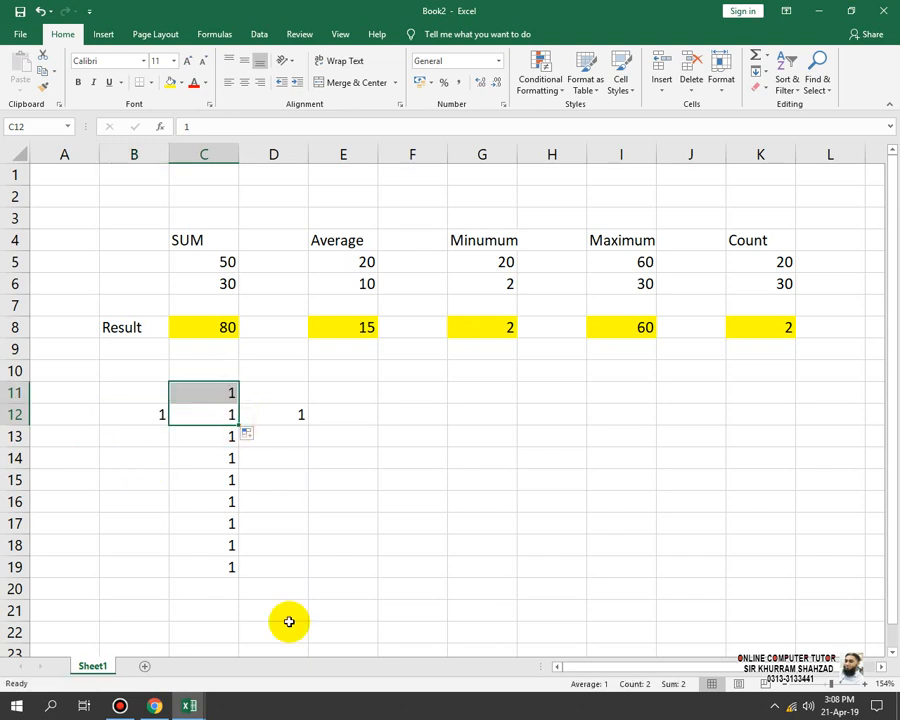
pyautogui.click(292, 520)
# Step: Clear all the fill samples from A10:F20
pyautogui.moveTo(368, 384); pyautogui.dragTo(20, 564)
pyautogui.write('1')
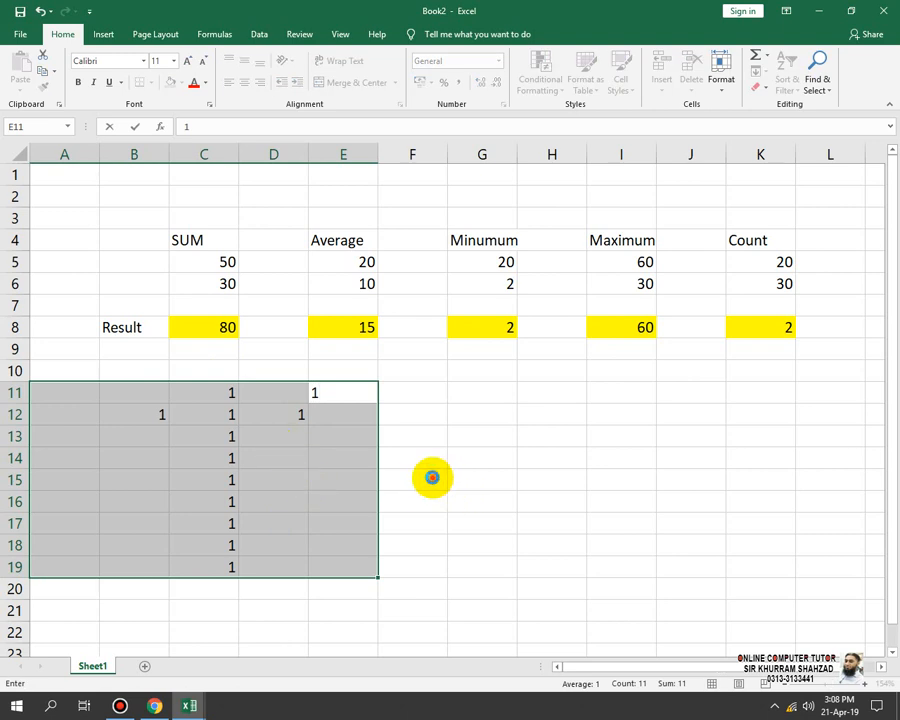
pyautogui.click(432, 478)
pyautogui.moveTo(412, 371); pyautogui.dragTo(2, 580)
pyautogui.press('End')
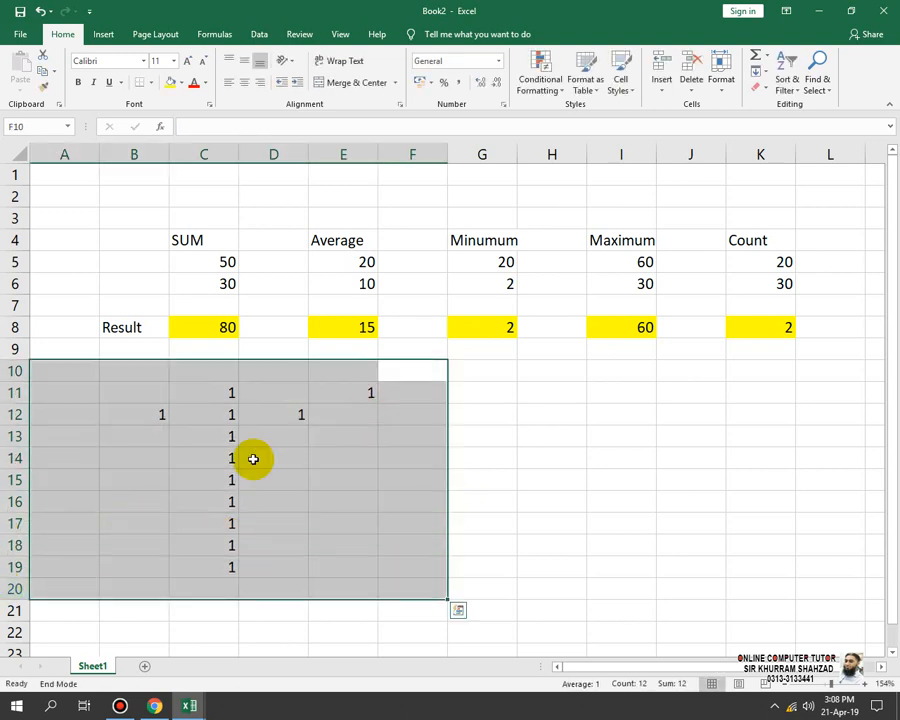
pyautogui.press('Delete')
# Step: Enter 1 in C12 and 2 in C13, and autofill the number series down to C21
pyautogui.click(216, 406)
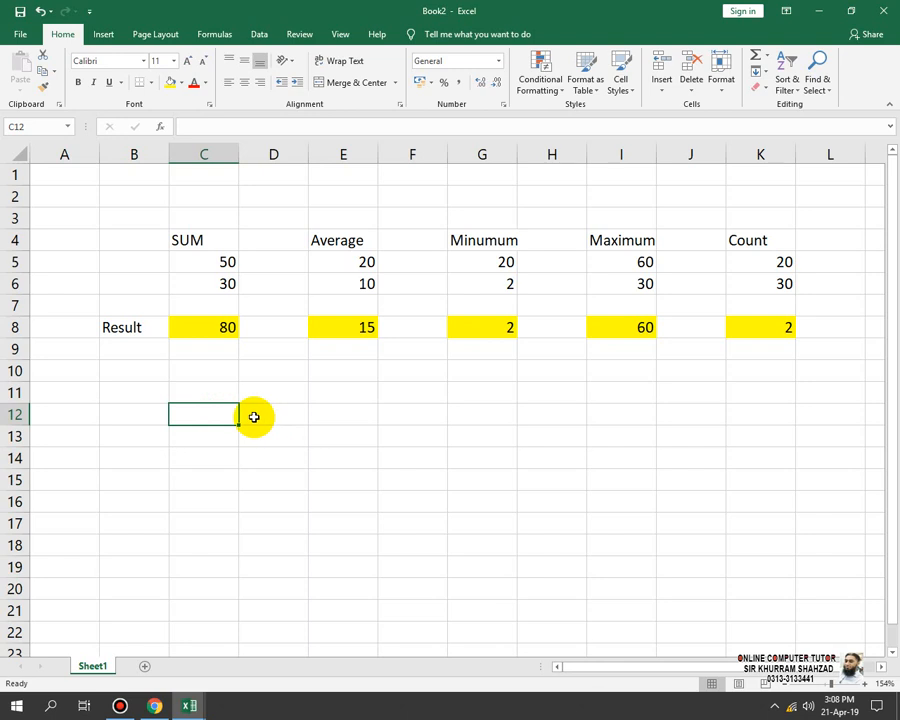
pyautogui.write('1')
pyautogui.click(206, 453)
pyautogui.click(205, 436)
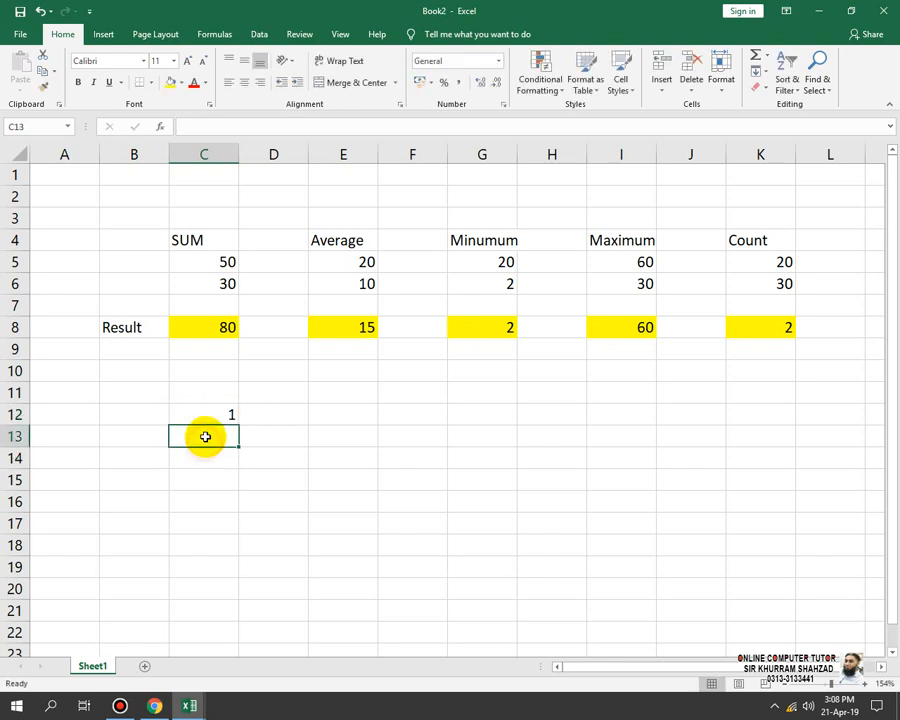
pyautogui.write('2')
pyautogui.click(327, 494)
pyautogui.moveTo(221, 420); pyautogui.dragTo(220, 437)
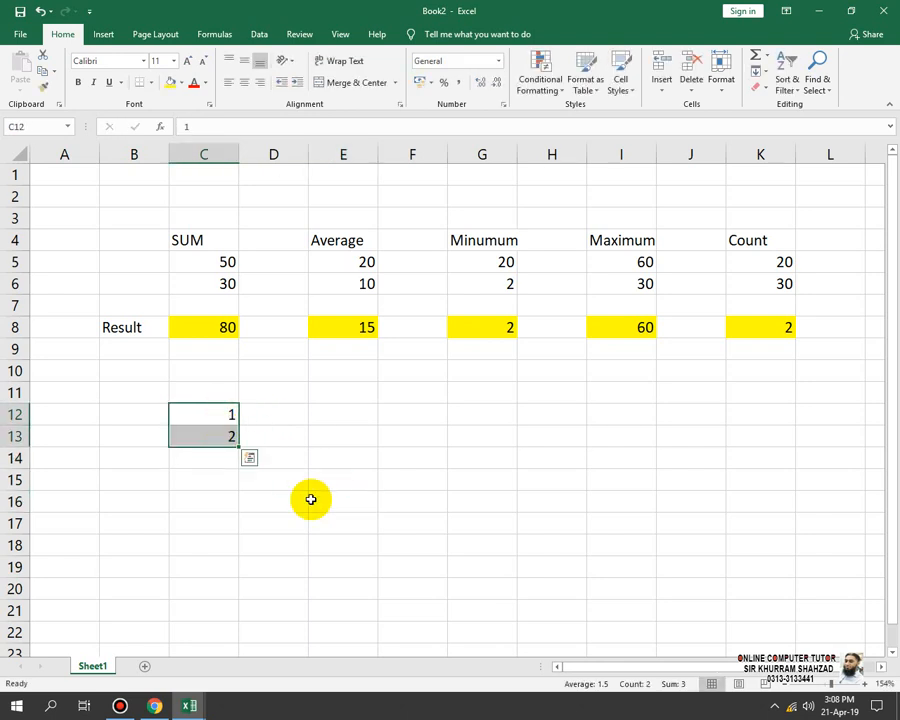
pyautogui.click(218, 413)
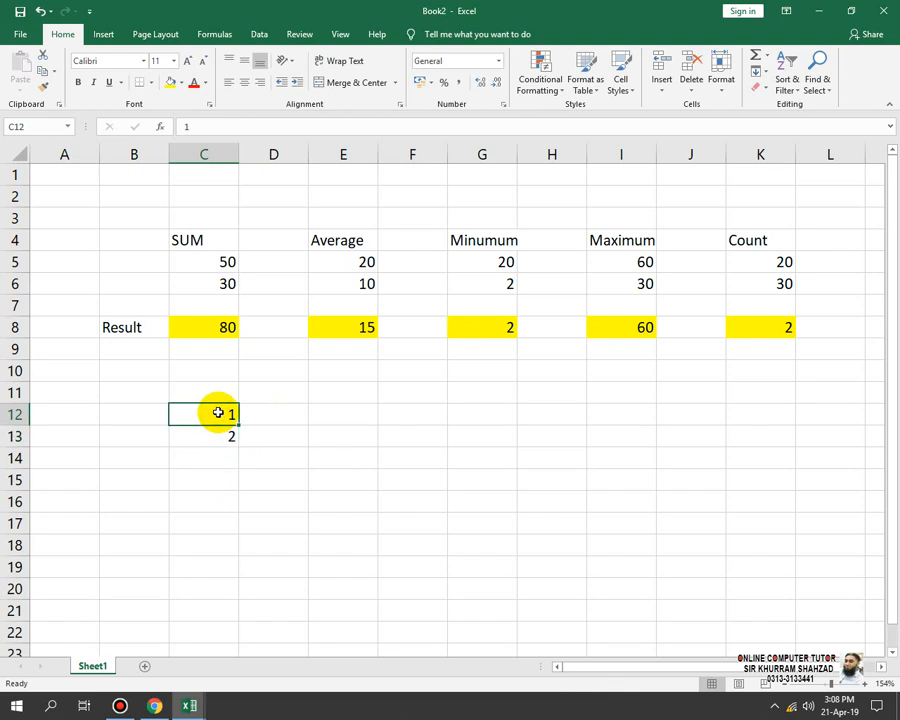
pyautogui.moveTo(217, 416); pyautogui.dragTo(243, 610)
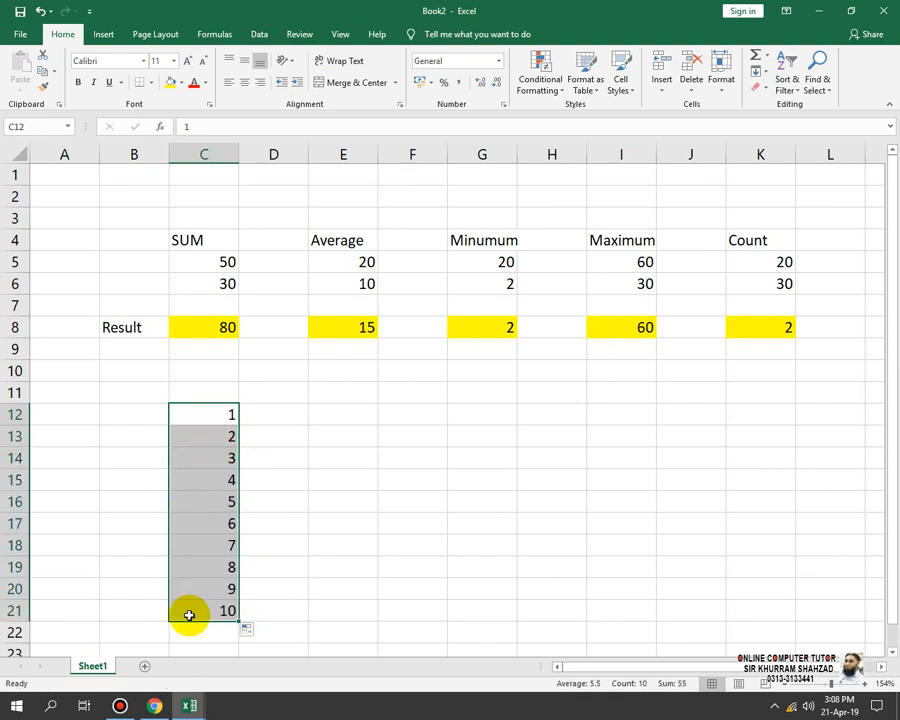
# Step: Enter 5 in E12 and 10 in E13, and autofill the number series down to E21
pyautogui.click(340, 416)
pyautogui.write('5')
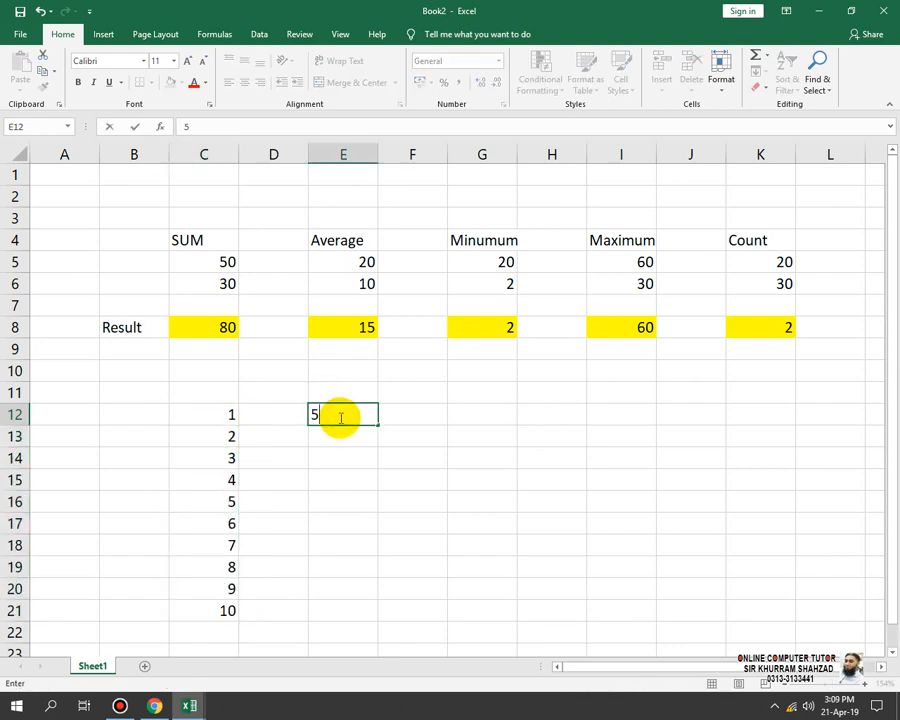
pyautogui.press('Return')
pyautogui.write('10')
pyautogui.press('Return')
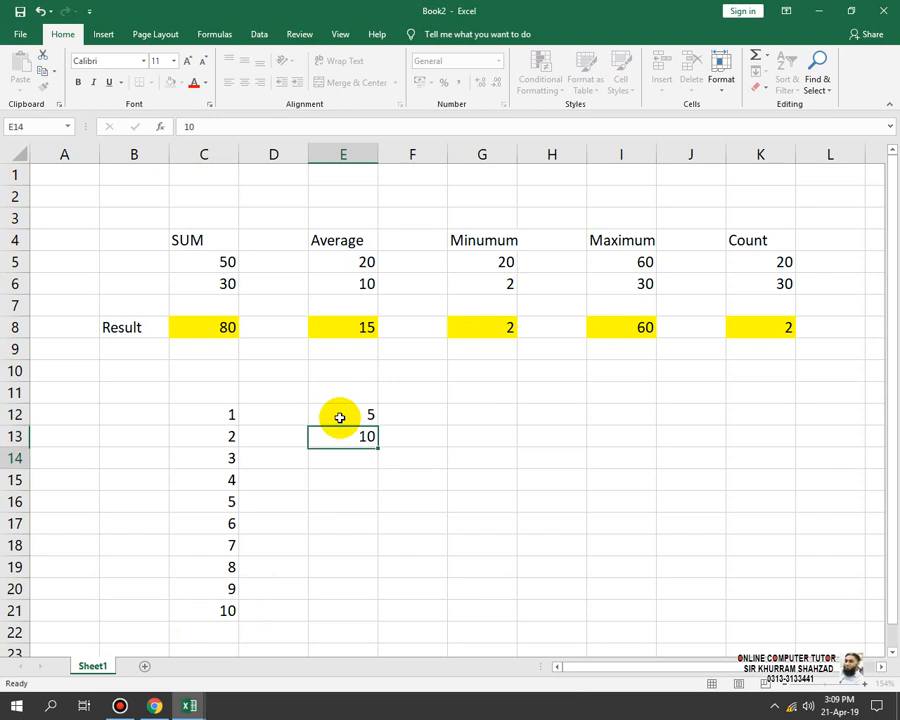
pyautogui.moveTo(355, 421); pyautogui.dragTo(379, 622)
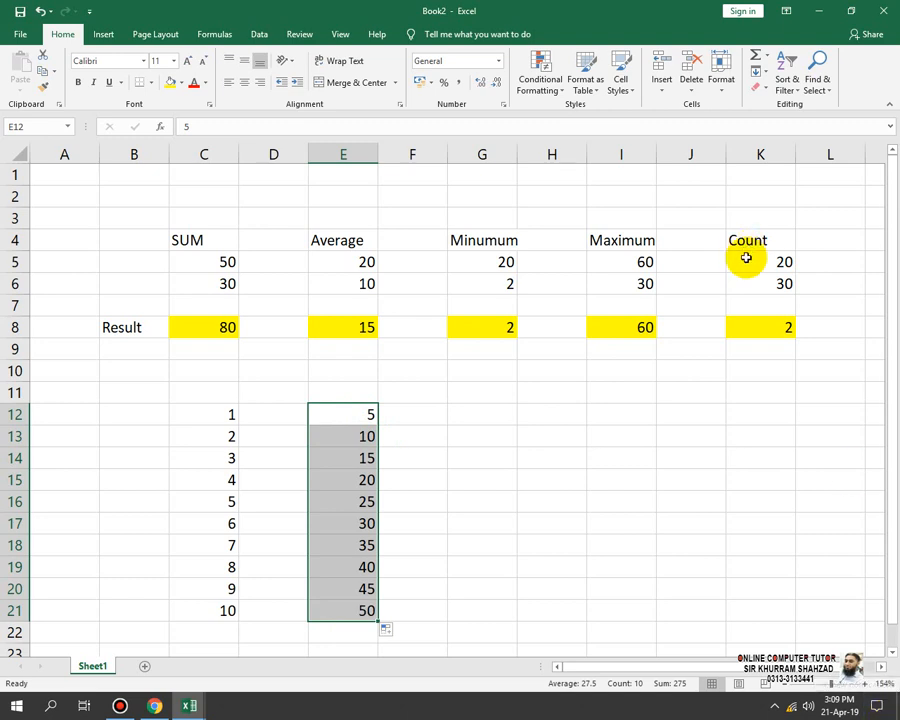
# Step: Try Clear All on the range A1:L22 and undo it
pyautogui.click(508, 545)
pyautogui.click(765, 86)
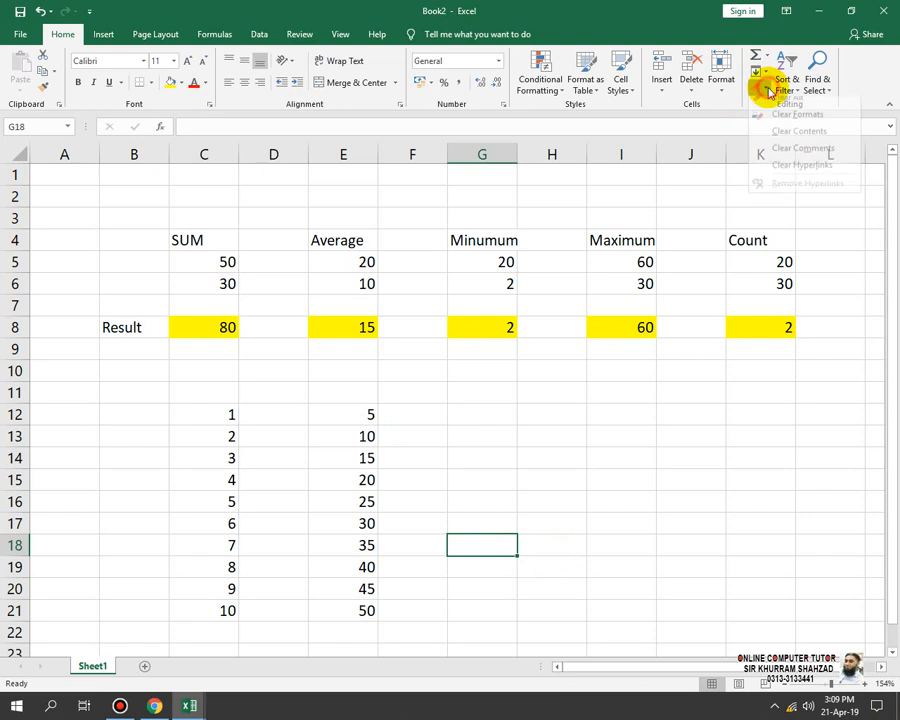
pyautogui.click(783, 594)
pyautogui.moveTo(816, 625); pyautogui.dragTo(50, 170)
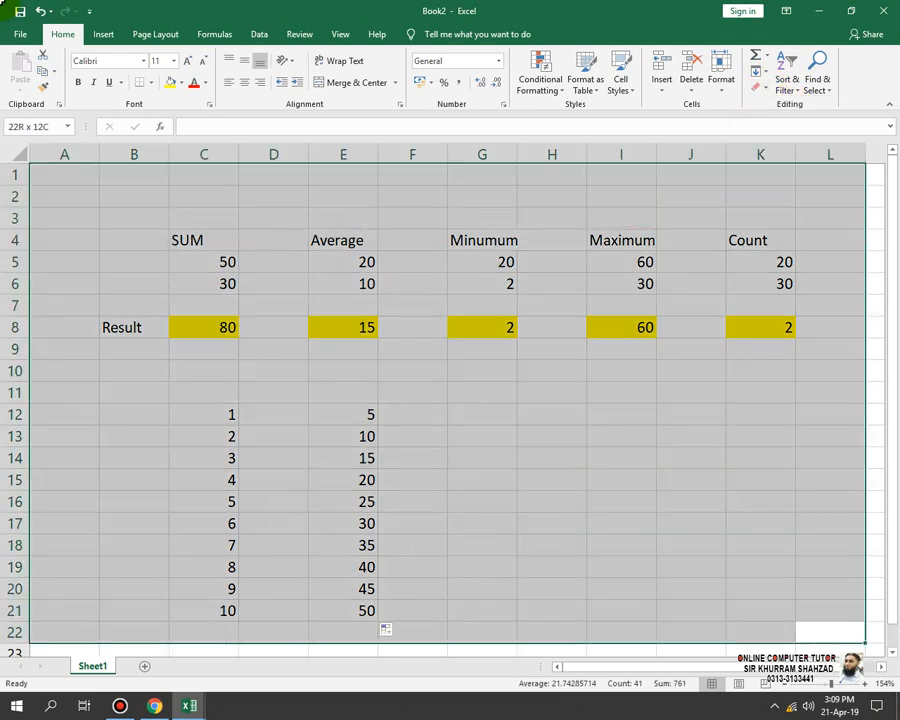
pyautogui.click(765, 86)
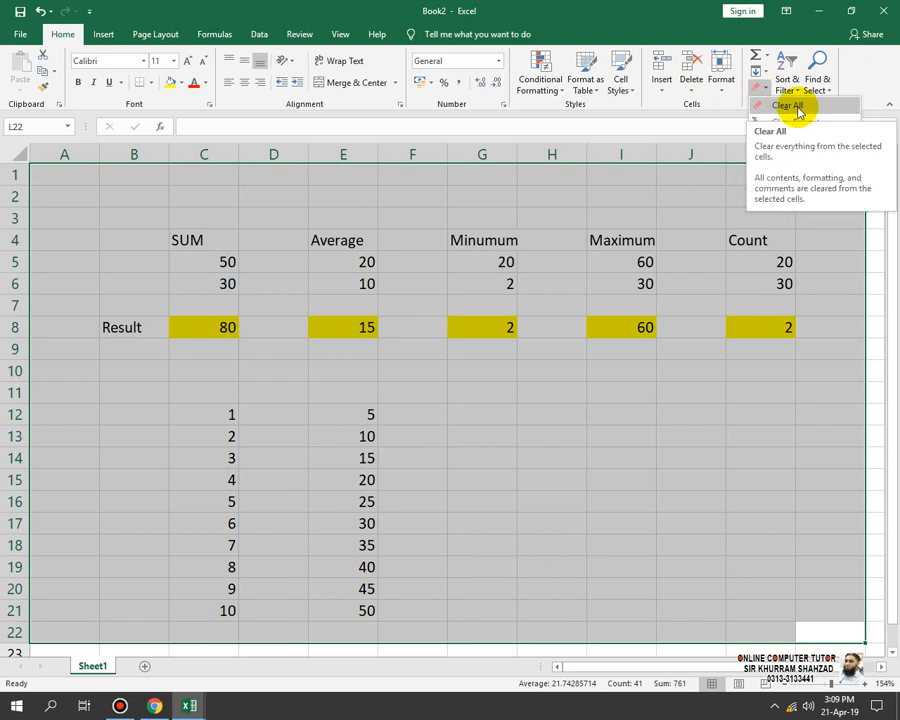
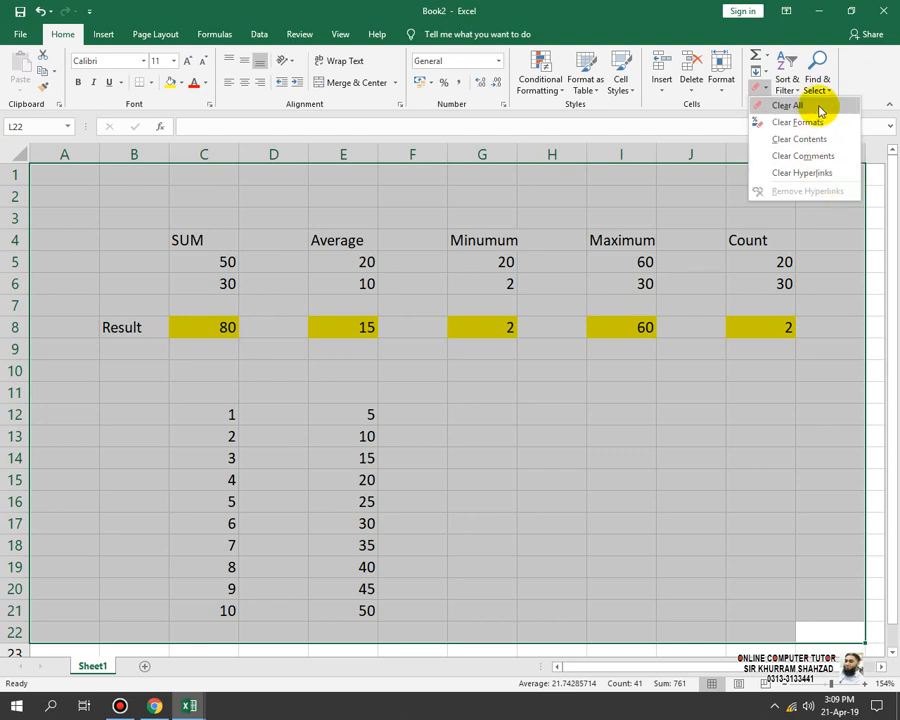
pyautogui.click(819, 106)
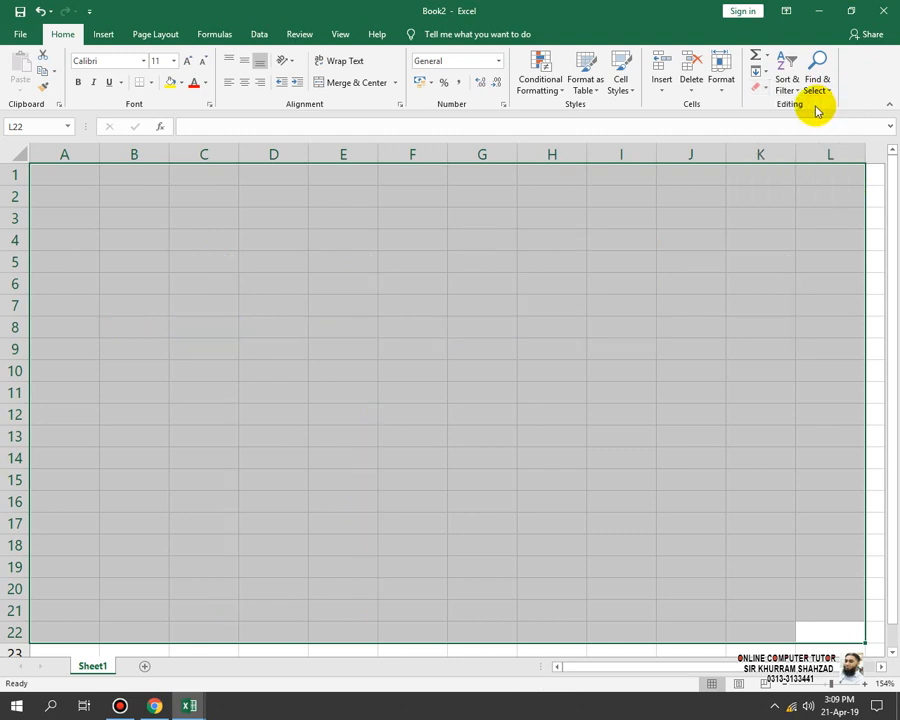
pyautogui.hotkey('ctrl', 'z')
# Step: Try Clear Formats on the range A1:L22 and undo it
pyautogui.click(759, 88)
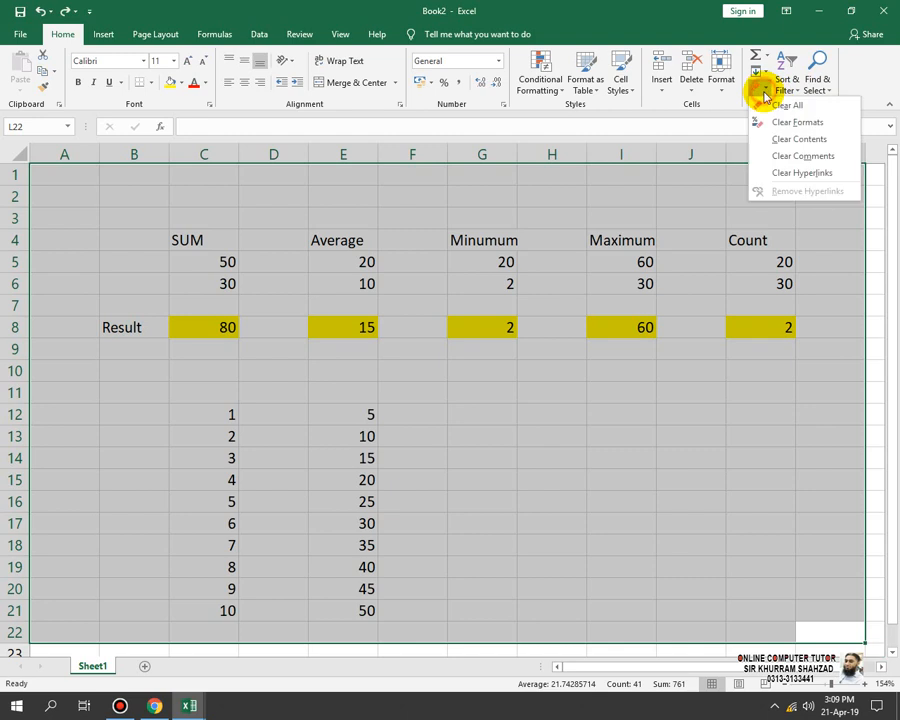
pyautogui.click(826, 123)
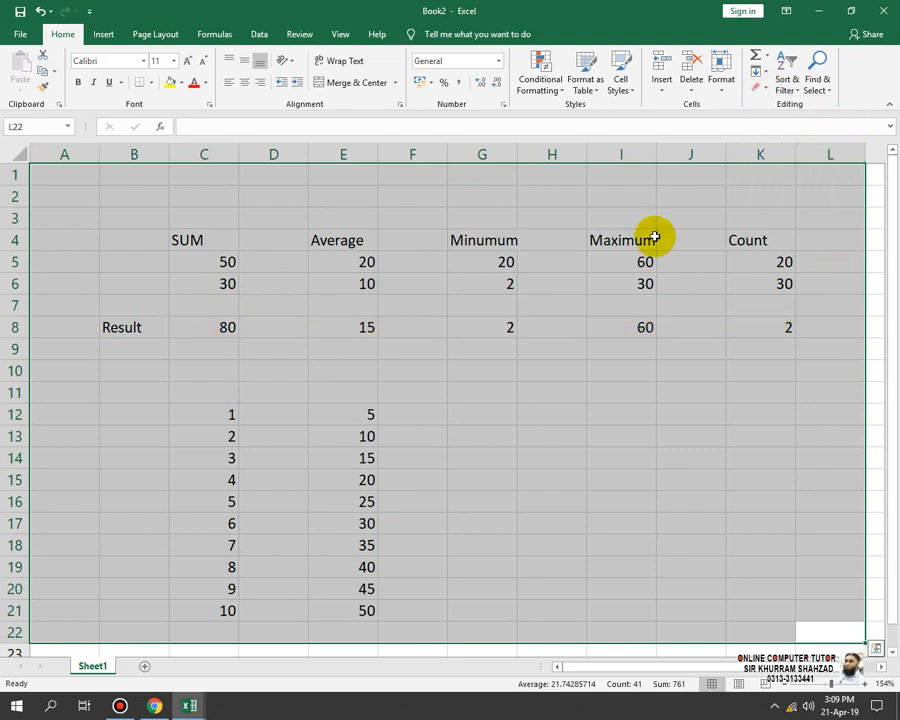
pyautogui.hotkey('ctrl', 'z')
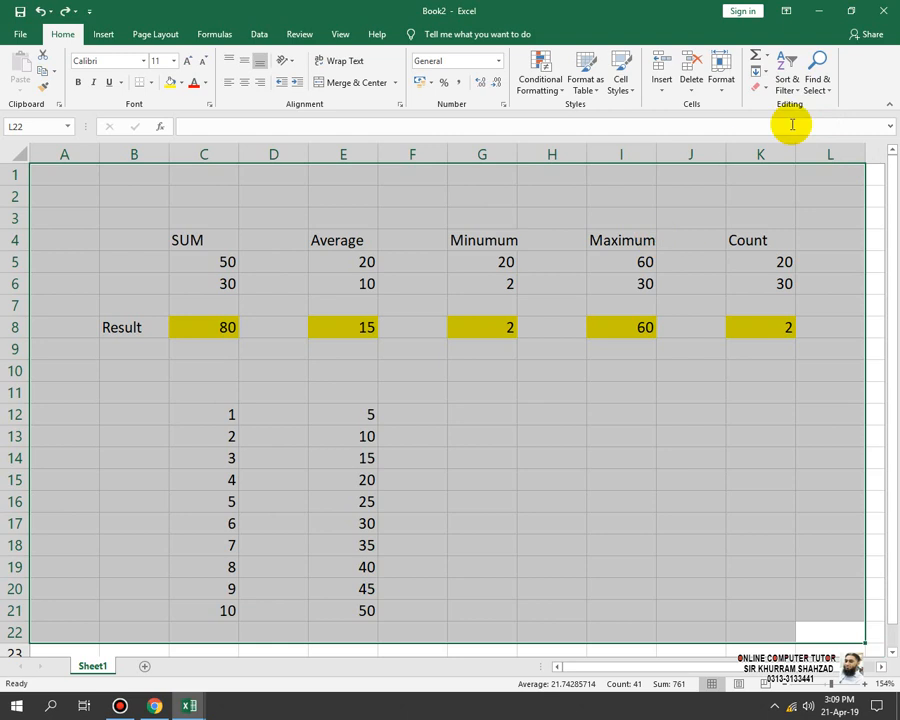
# Step: Delete the contents of every cell on the sheet, keeping the formatting
pyautogui.click(624, 461)
pyautogui.hotkey('ctrl', 'a')
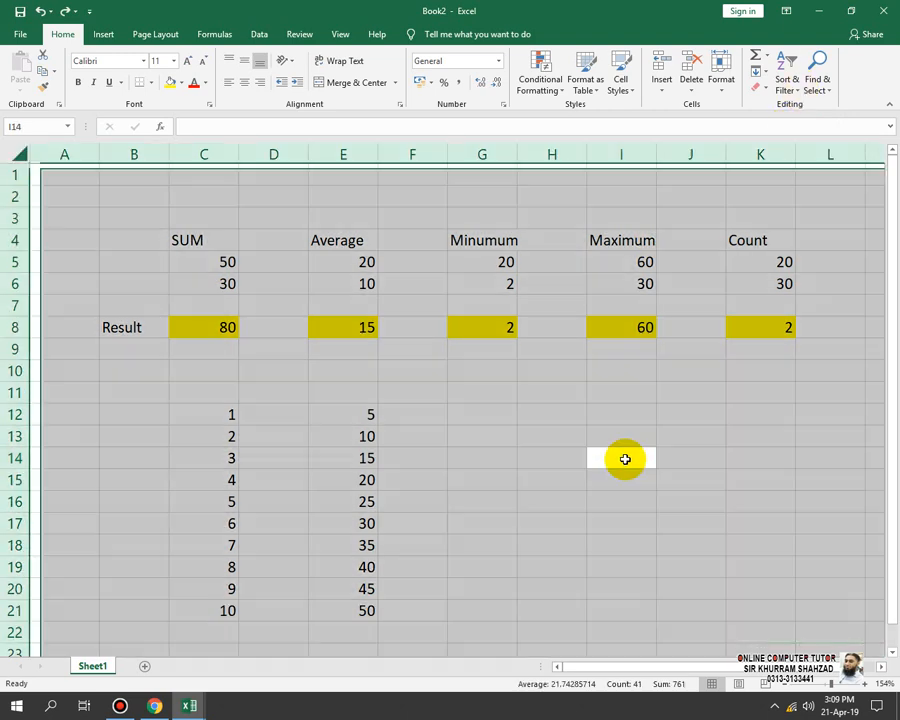
pyautogui.press('Delete')
# Step: Enter the column header ID in C15
pyautogui.press('Down')
pyautogui.press('Left')
pyautogui.press('Left')
pyautogui.press('Left')
pyautogui.press('Left')
pyautogui.press('Left')
pyautogui.press('Left')
pyautogui.press('Left')
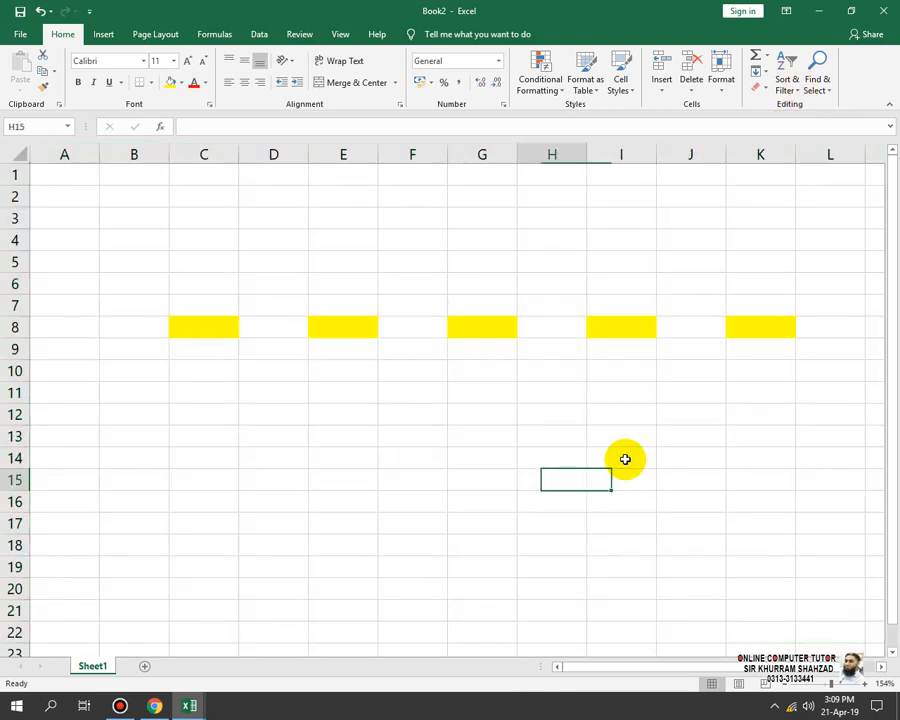
pyautogui.press('Right')
pyautogui.write('ID')
pyautogui.press('Up')
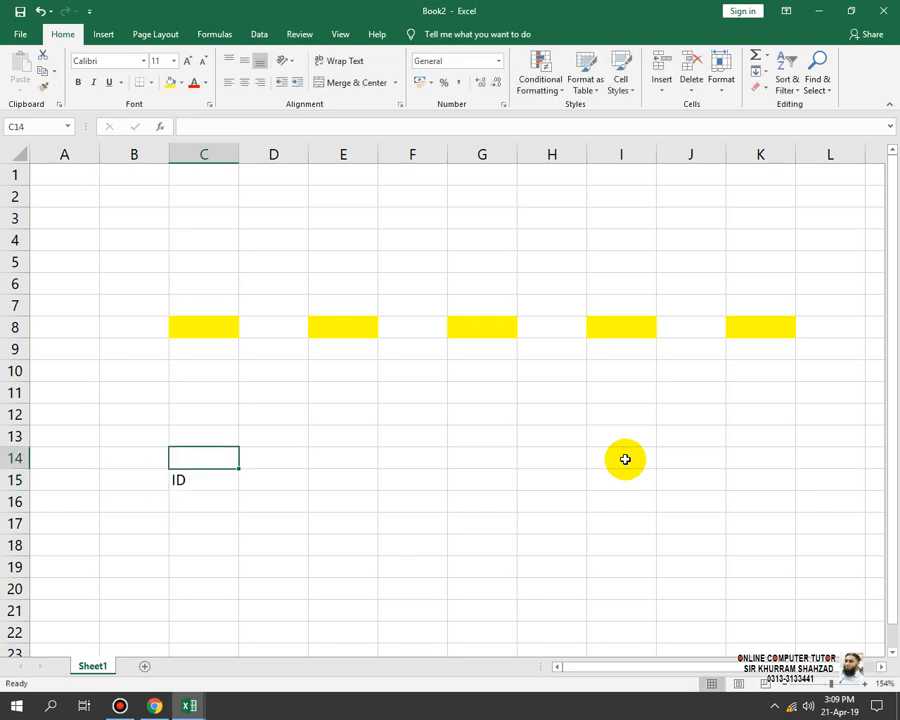
# Step: Enter the ID numbers 1, 2, 3, 4 and 5 in C16:C20
pyautogui.press('Down')
pyautogui.press('Down')
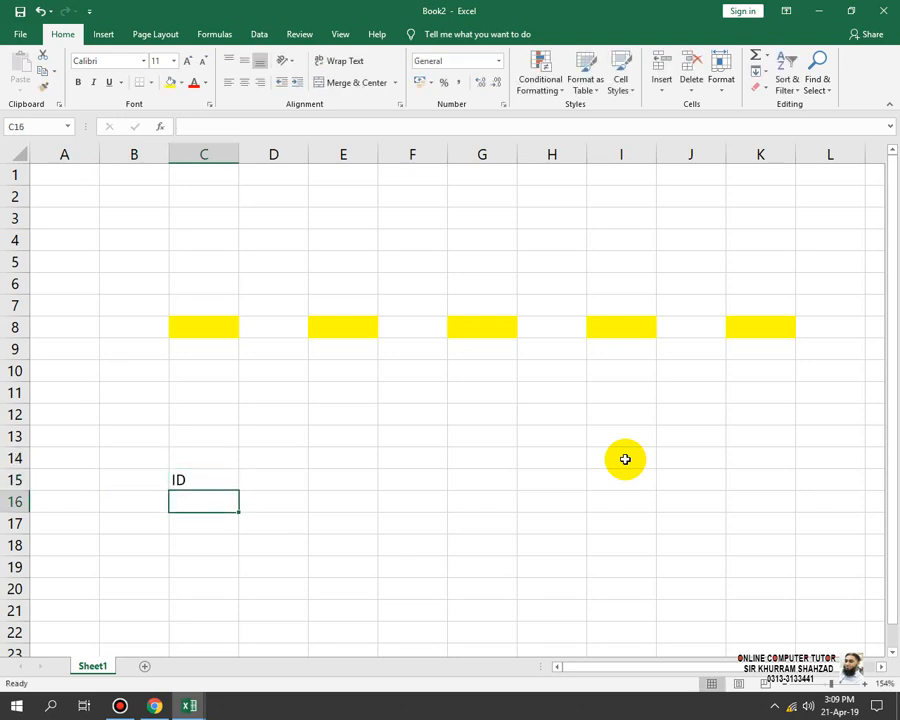
pyautogui.write('1')
pyautogui.press('Return')
pyautogui.write('2')
pyautogui.press('Return')
pyautogui.write('3')
pyautogui.press('Return')
pyautogui.write('45')
pyautogui.press('Return')
pyautogui.press('Up')
pyautogui.write('4')
pyautogui.press('Return')
pyautogui.write('5')
pyautogui.press('Return')
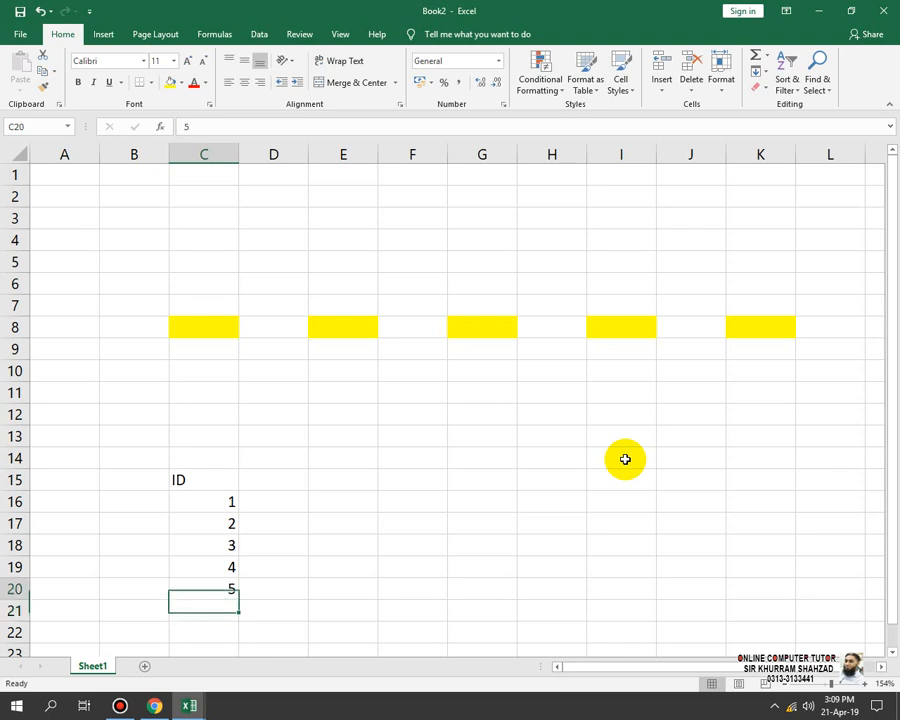
# Step: Enter the column header Name in D15
pyautogui.press('Up')
pyautogui.press('Up')
pyautogui.press('Up')
pyautogui.press('Up')
pyautogui.press('Up')
pyautogui.press('Right')
pyautogui.press('Up')
pyautogui.write('Na')
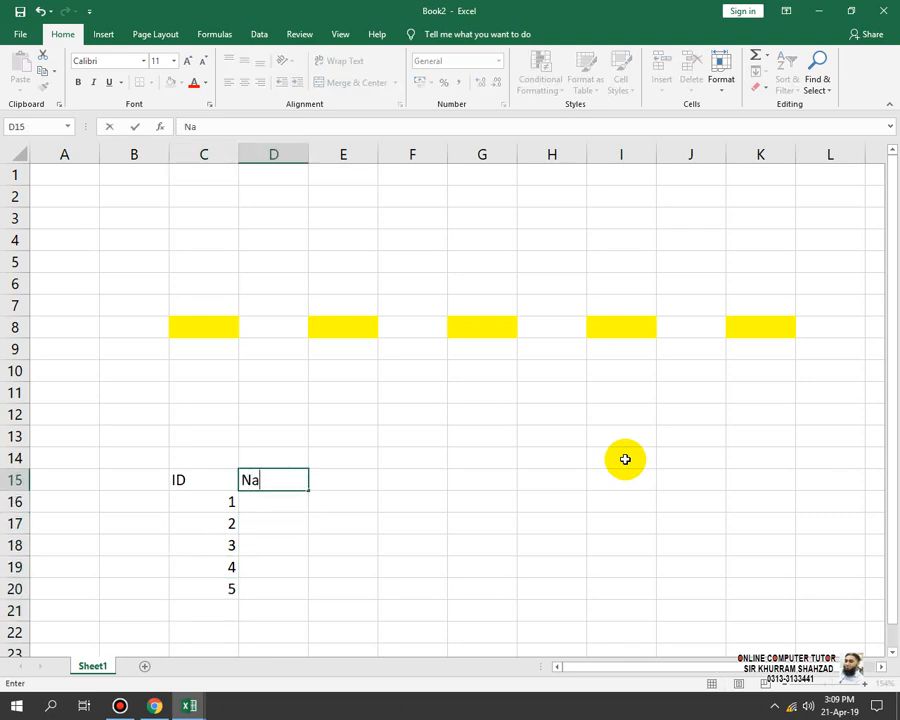
pyautogui.write('me')
pyautogui.press('Return')
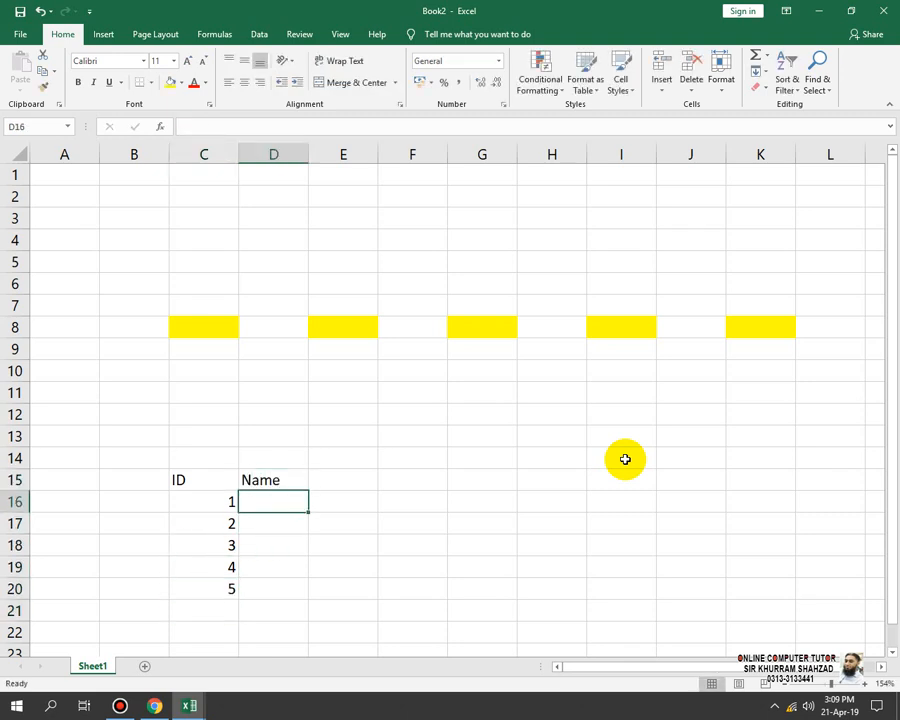
# Step: Enter the letters A, B, C, D and E in D16:D20
pyautogui.write('A')
pyautogui.press('Return')
pyautogui.write('B')
pyautogui.press('Return')
pyautogui.write('C')
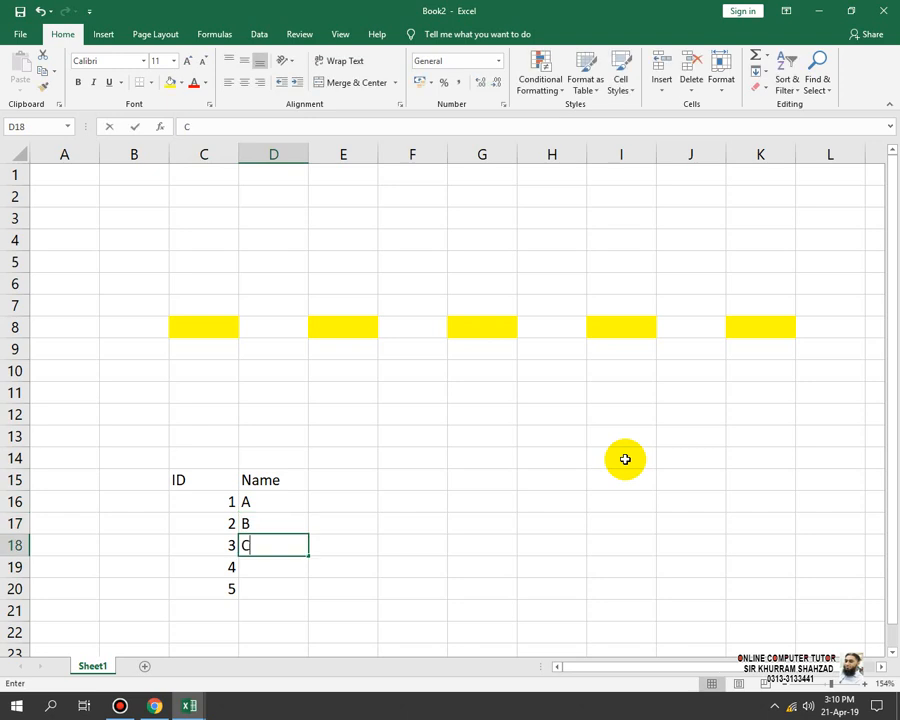
pyautogui.press('Return')
pyautogui.write('D')
pyautogui.press('Return')
pyautogui.write('E')
pyautogui.press('Return')
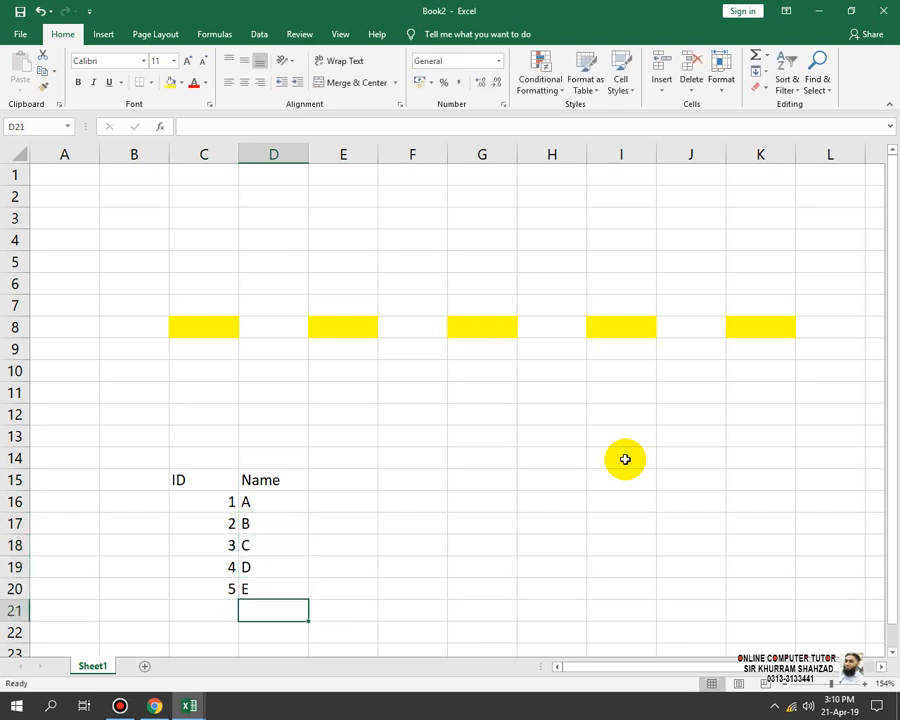
# Step: Enter the column header Marks in E15
pyautogui.press('Right')
pyautogui.press('Right')
pyautogui.press('Up')
pyautogui.press('Up')
pyautogui.press('Up')
pyautogui.press('Up')
pyautogui.press('Up')
pyautogui.press('Up')
pyautogui.press('Left')
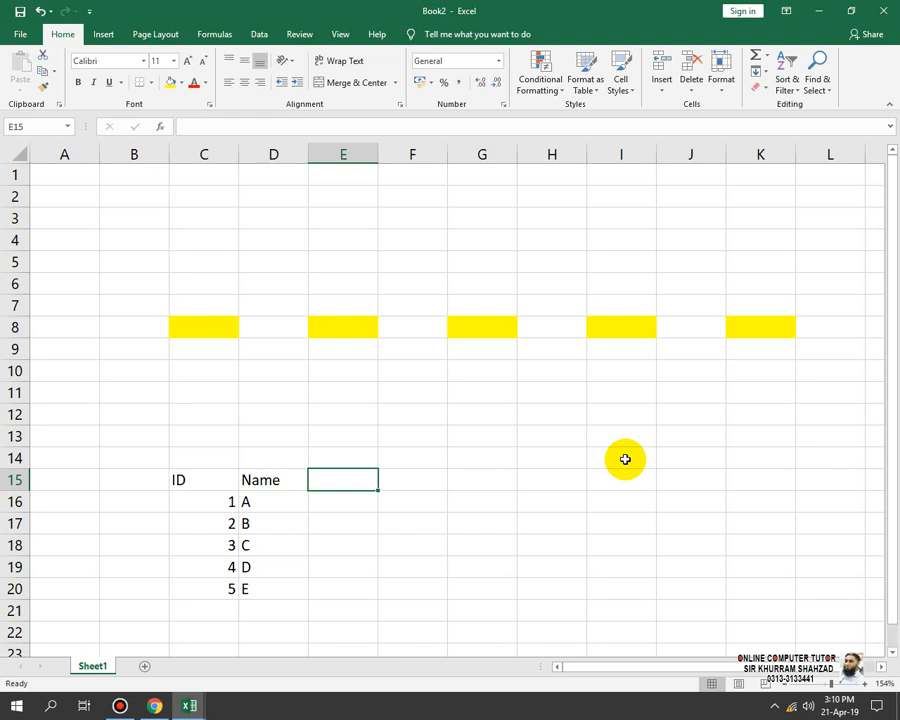
pyautogui.write('MArks')
pyautogui.press('Return')
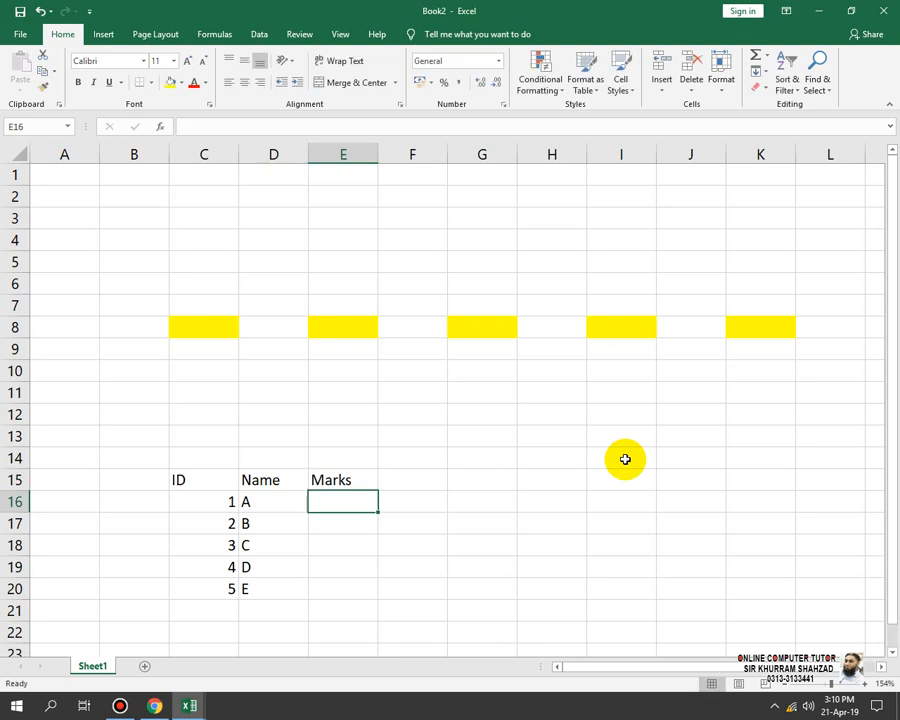
# Step: Enter the marks 20, 30, 50, 60 and 7 in E16:E20
pyautogui.write('20')
pyautogui.press('Return')
pyautogui.write('30')
pyautogui.press('Return')
pyautogui.write('50')
pyautogui.press('Return')
pyautogui.write('60')
pyautogui.press('Return')
pyautogui.write('7')
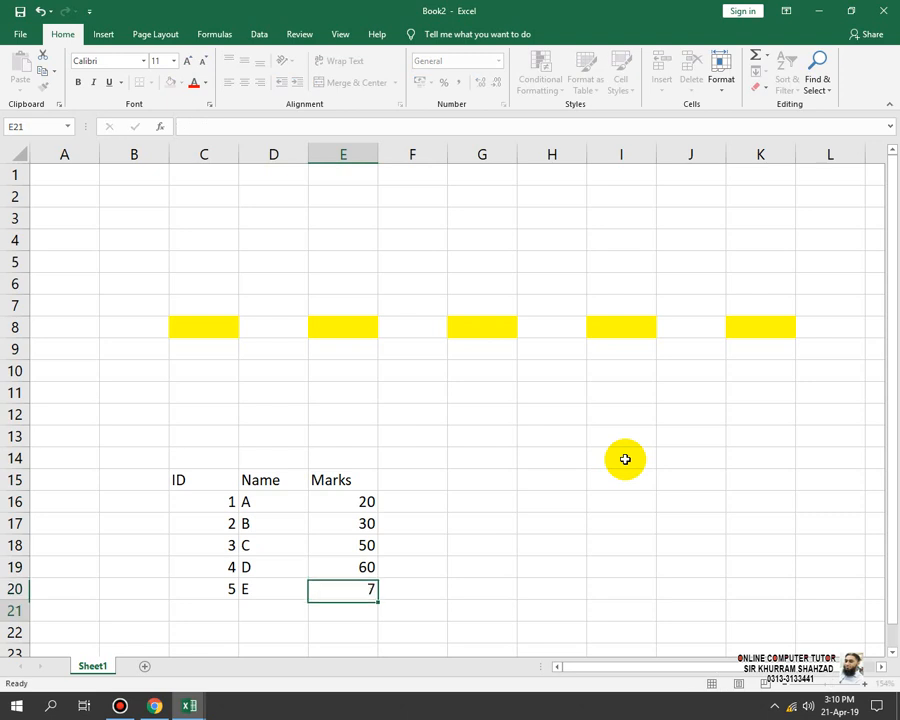
pyautogui.press('Return')
# Step: Centre the table C15:E20 horizontally and vertically and apply All Borders to it
pyautogui.moveTo(341, 480); pyautogui.dragTo(182, 581)
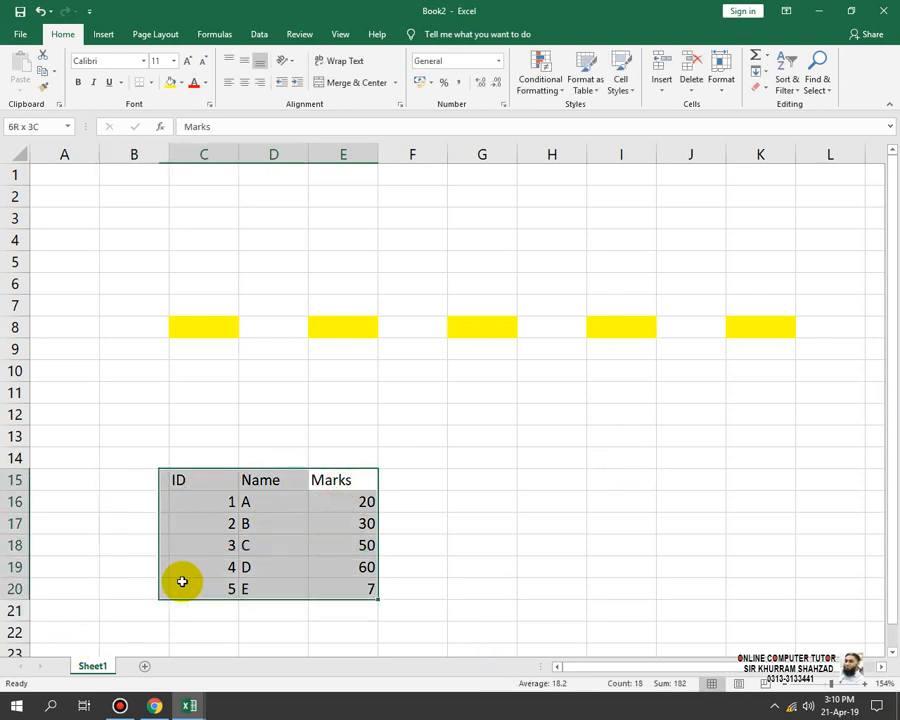
pyautogui.click(243, 81)
pyautogui.click(244, 60)
pyautogui.click(150, 82)
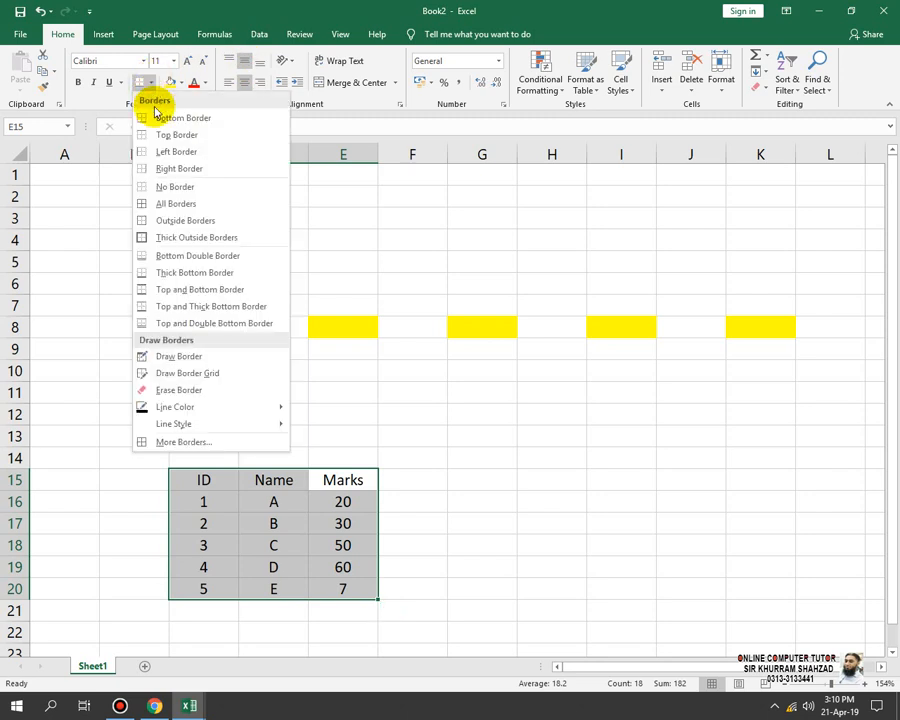
pyautogui.click(183, 203)
# Step: Add a Filter to the header row of the table C15:E20
pyautogui.click(787, 82)
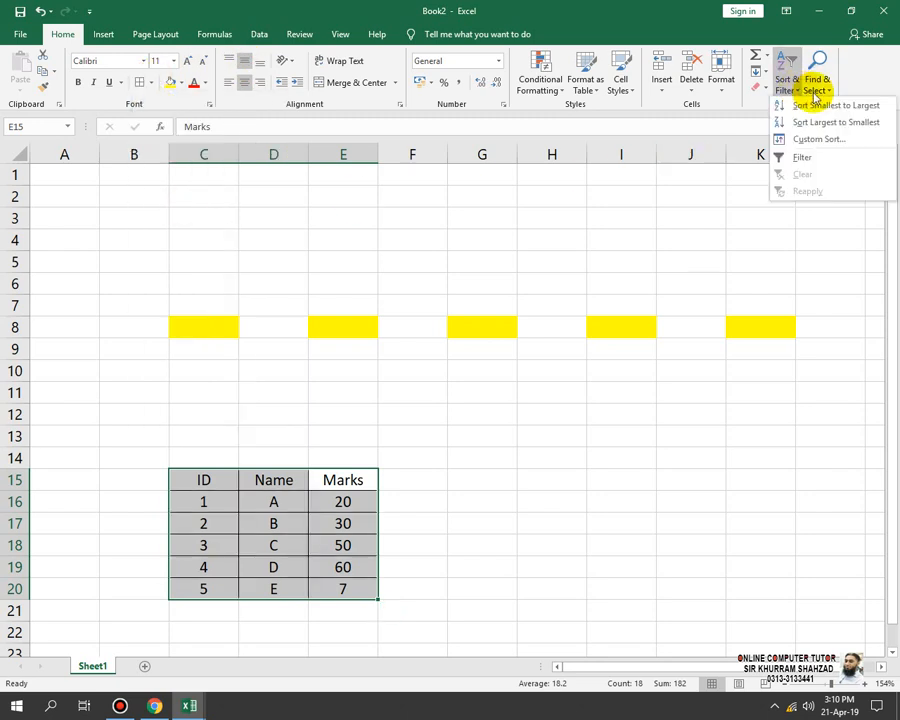
pyautogui.click(810, 158)
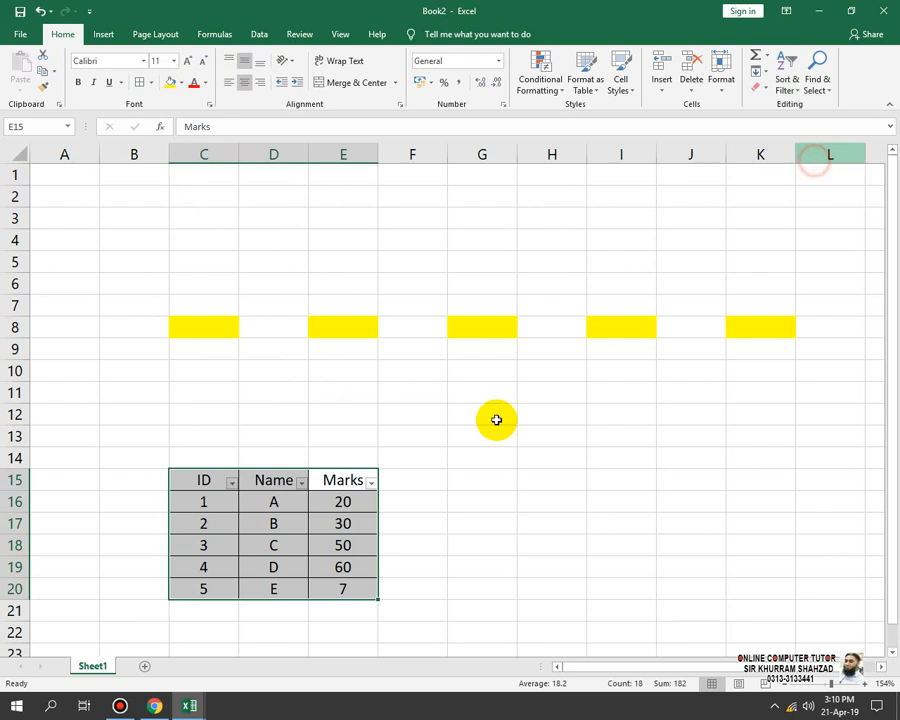
# Step: Filter the ID column of the marks table to show only the row with ID 2
pyautogui.click(345, 518)
pyautogui.click(233, 483)
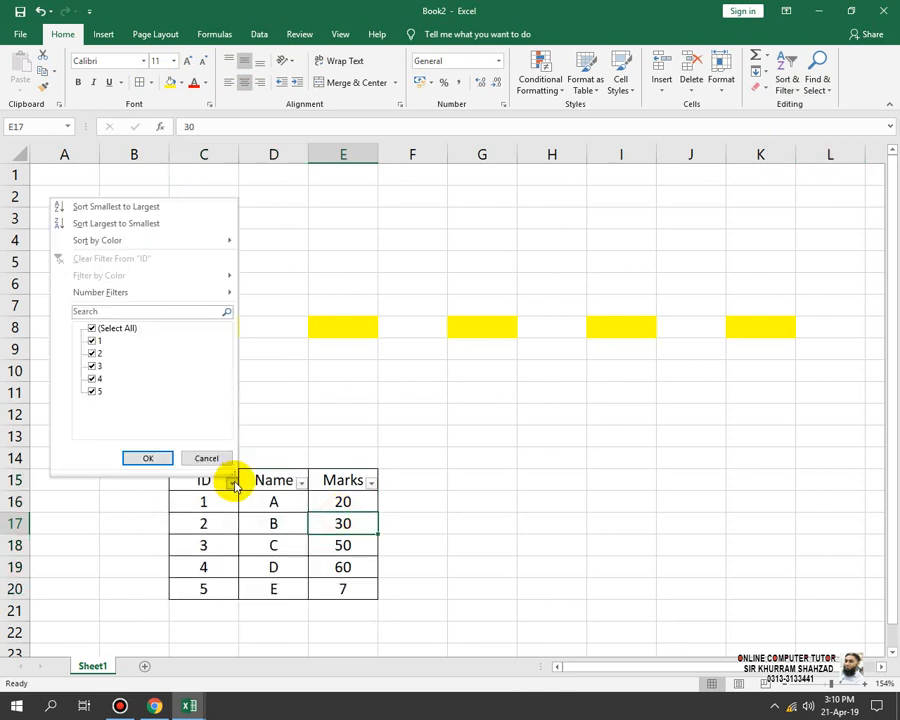
pyautogui.click(91, 328)
pyautogui.click(93, 353)
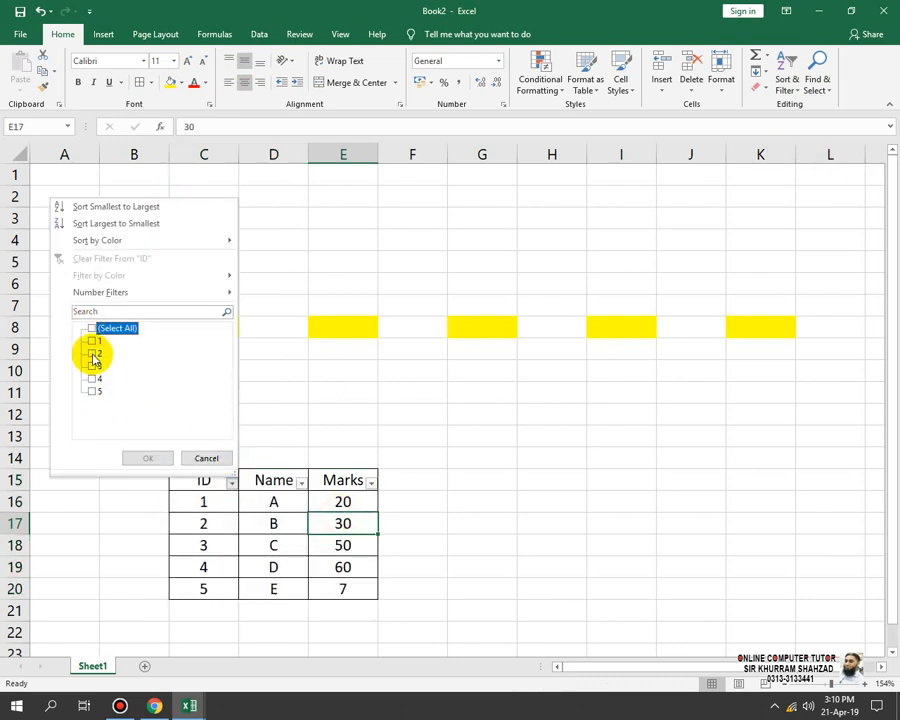
pyautogui.click(150, 459)
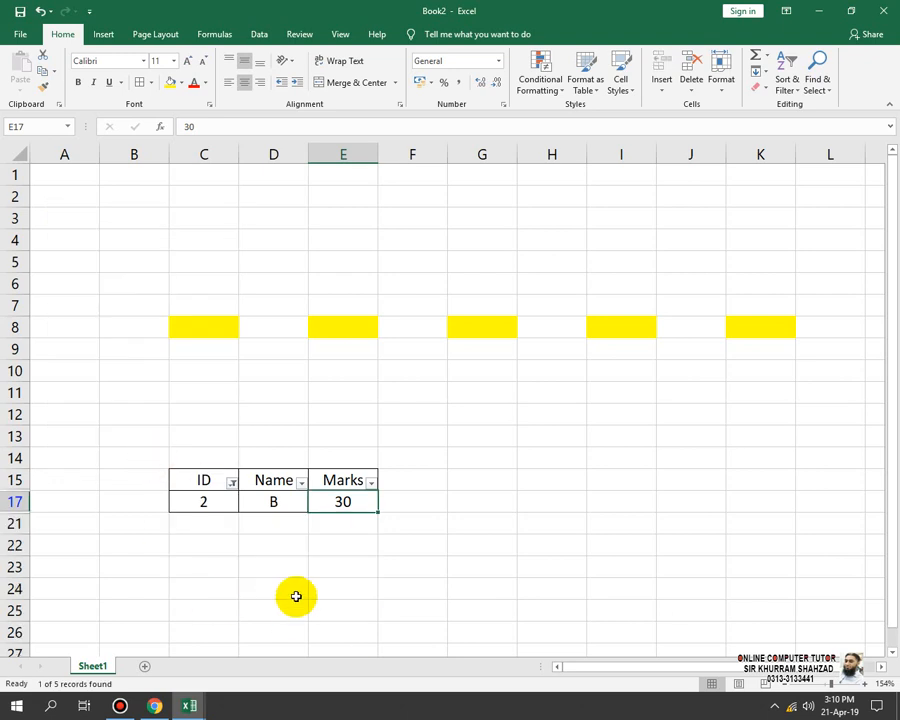
# Step: Reselect all values in the ID column filter so every row of the table is shown
pyautogui.click(232, 486)
pyautogui.click(91, 328)
pyautogui.click(150, 458)
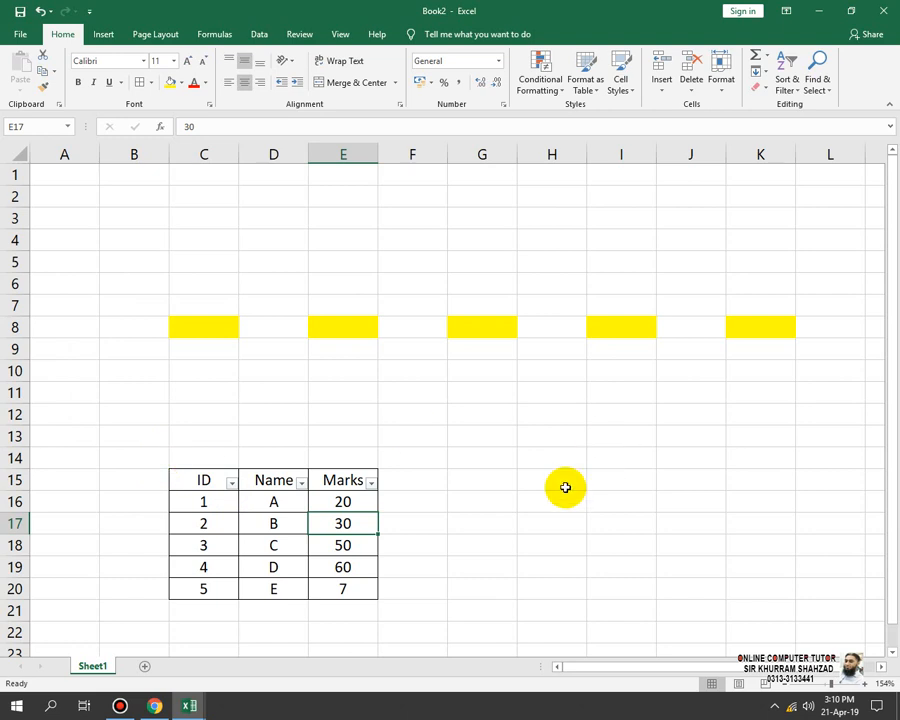
# Step: Enter the numbers 1 to 6 in cells G12:G17
pyautogui.click(621, 478)
pyautogui.click(506, 420)
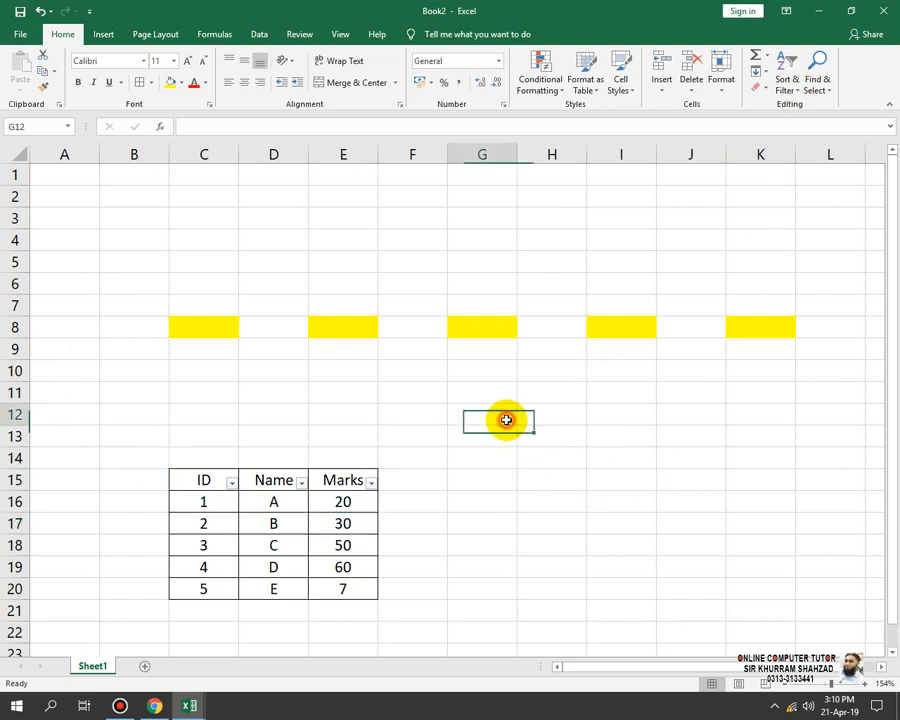
pyautogui.write('1')
pyautogui.press('Return')
pyautogui.write('2')
pyautogui.press('Return')
pyautogui.write('3')
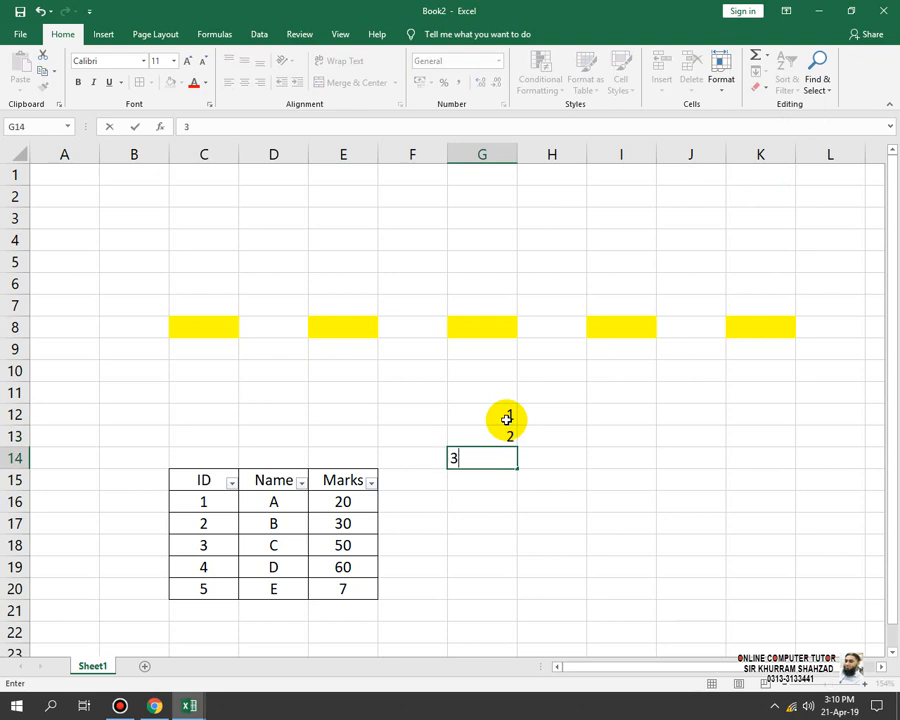
pyautogui.press('Return')
pyautogui.write('4')
pyautogui.press('Return')
pyautogui.write('5')
pyautogui.press('Return')
pyautogui.write('6')
pyautogui.press('Return')
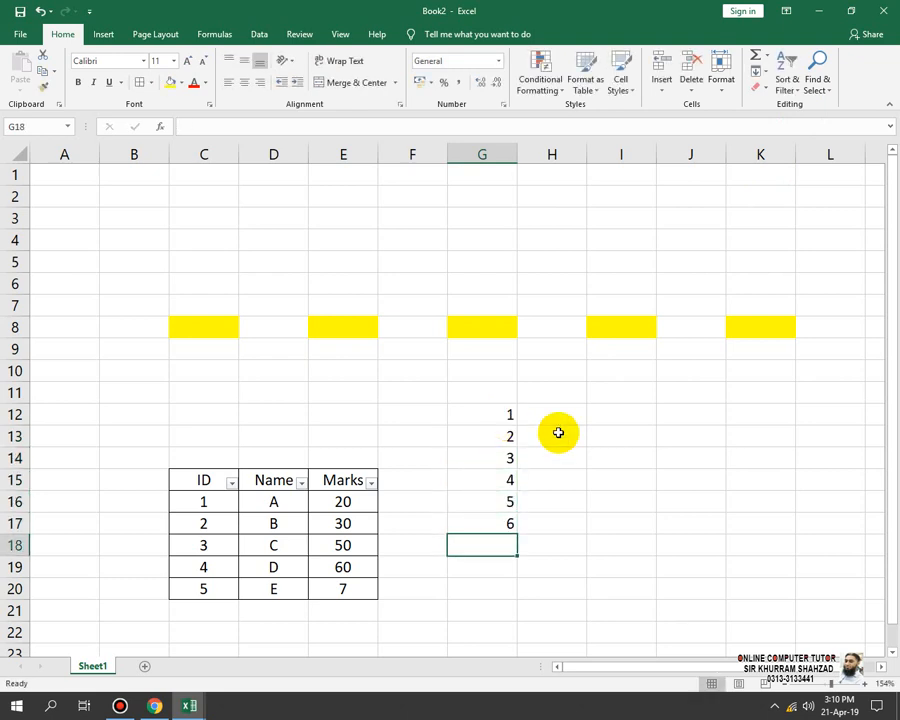
# Step: Sort the numbers in G12:G17 from smallest to largest
pyautogui.moveTo(490, 414); pyautogui.dragTo(486, 524)
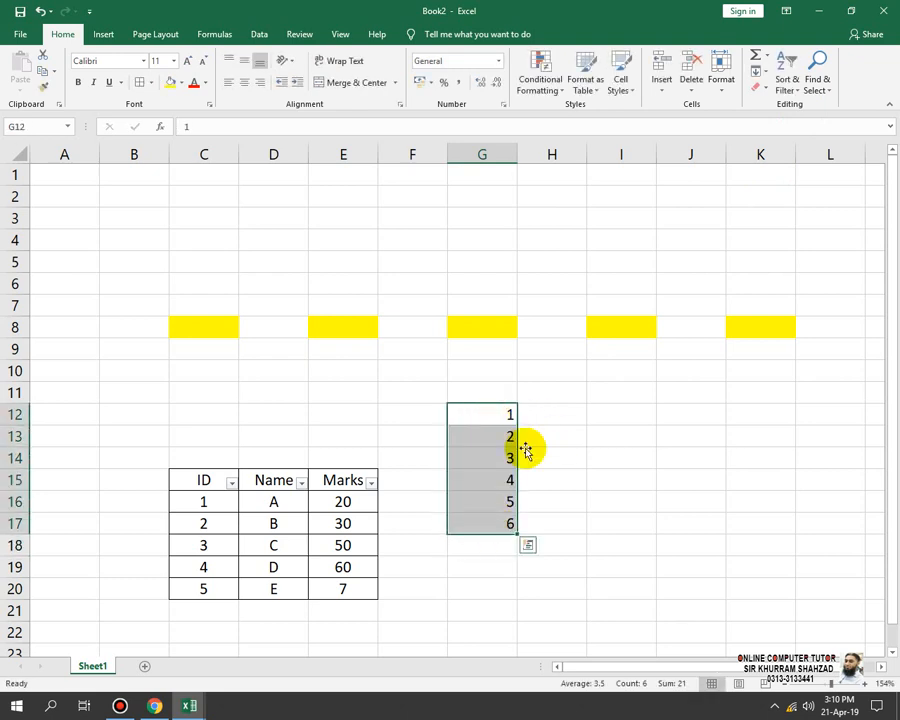
pyautogui.click(796, 88)
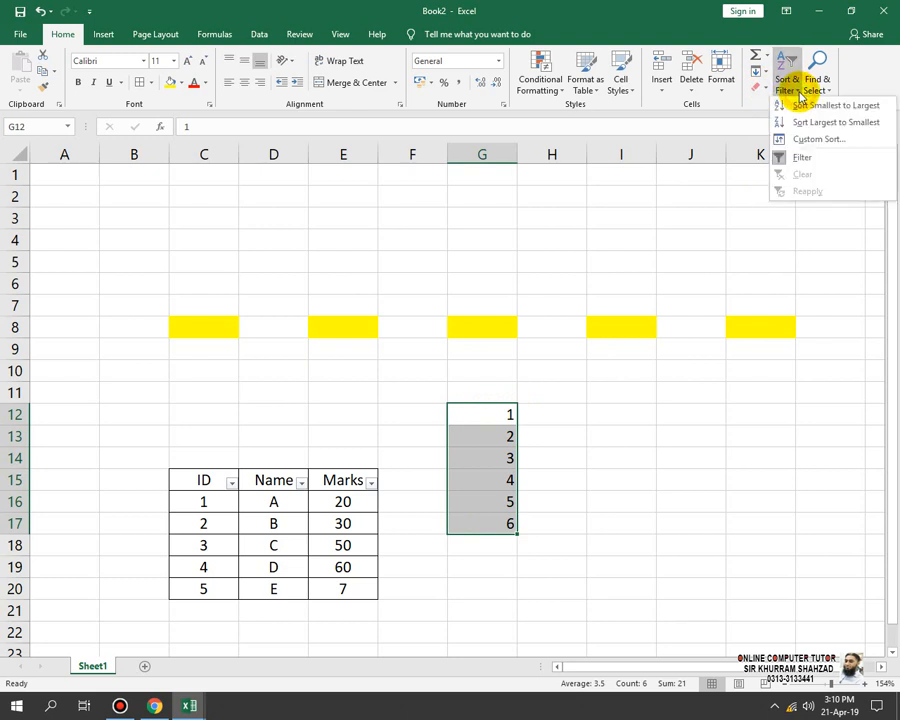
pyautogui.click(836, 110)
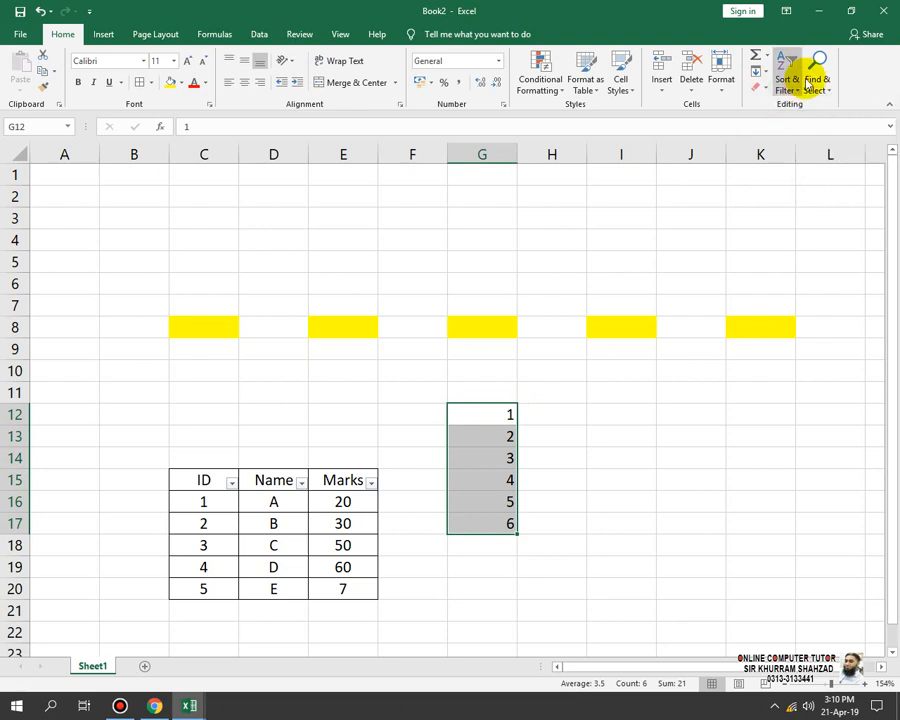
# Step: Sort G12:G17 from largest to smallest and re-sort it from smallest to largest
pyautogui.click(796, 88)
pyautogui.click(812, 121)
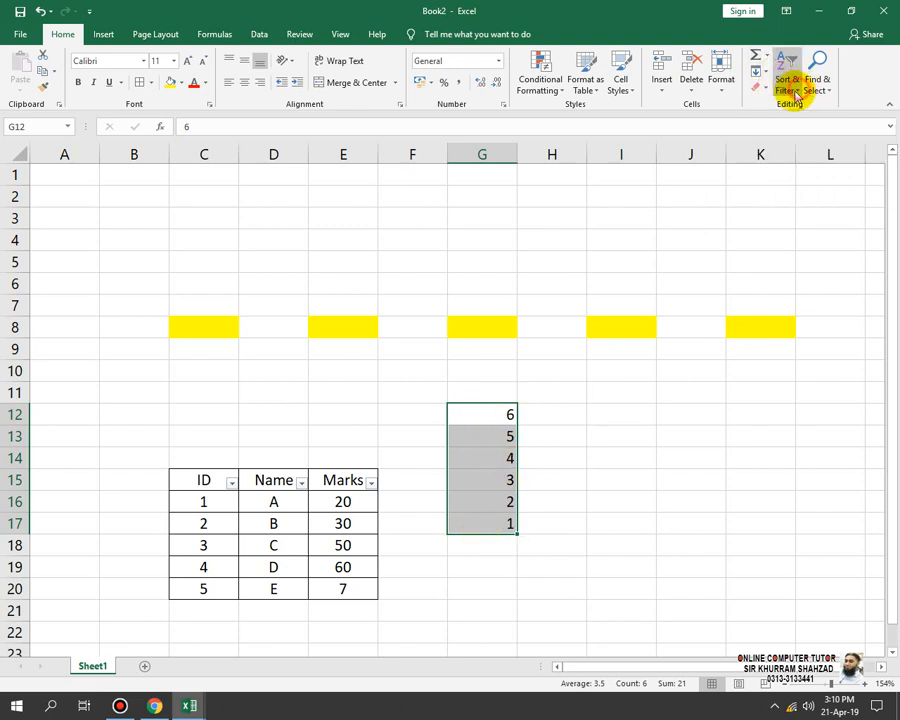
pyautogui.click(790, 90)
pyautogui.click(803, 107)
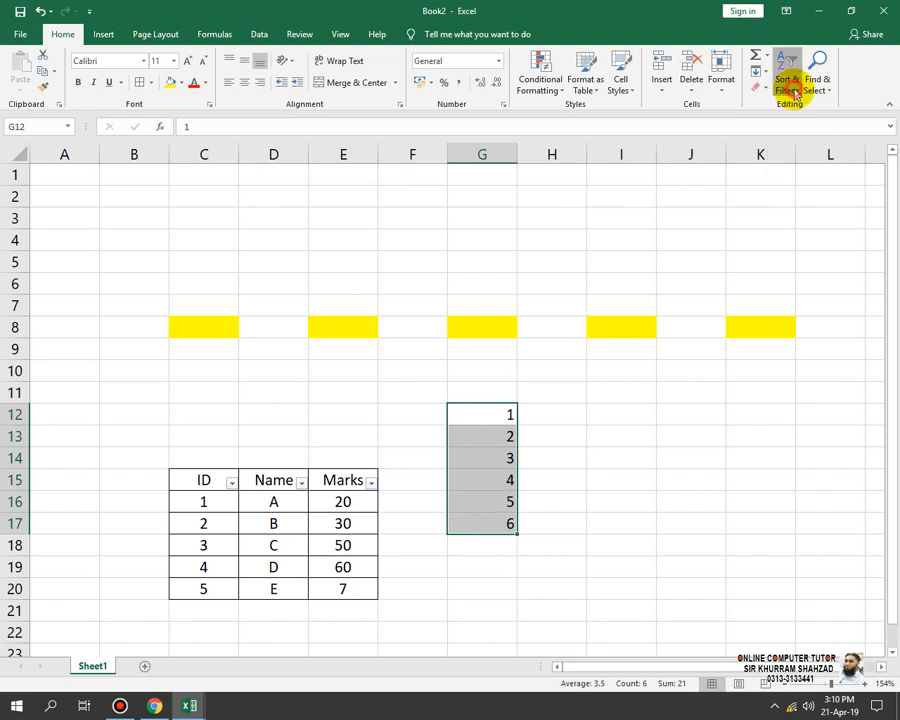
# Step: View the Custom Sort settings for G12:G17 and leave them without sorting
pyautogui.click(795, 88)
pyautogui.click(828, 146)
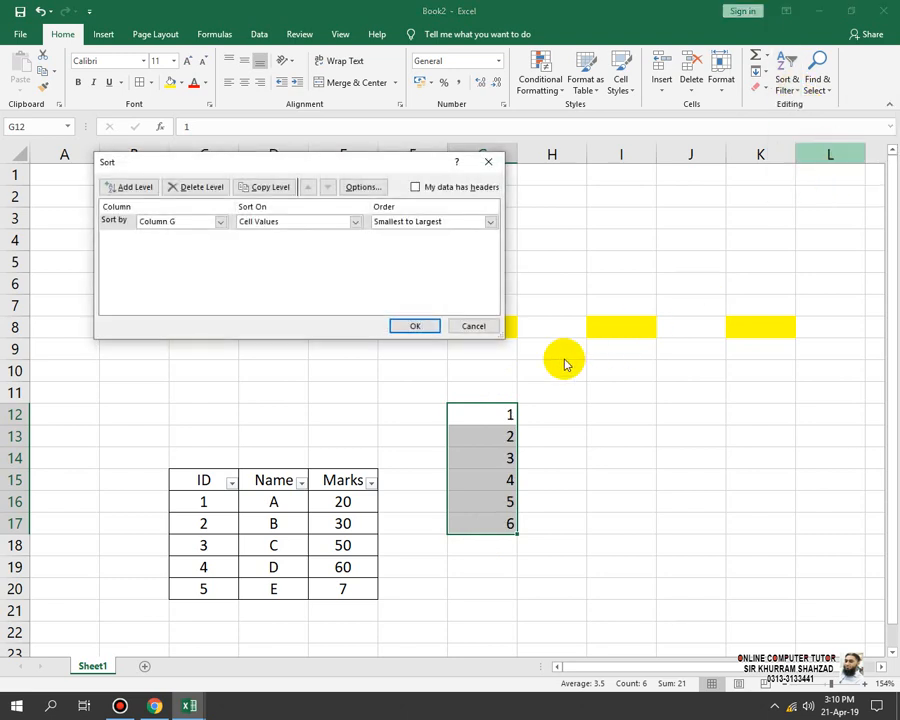
pyautogui.click(470, 325)
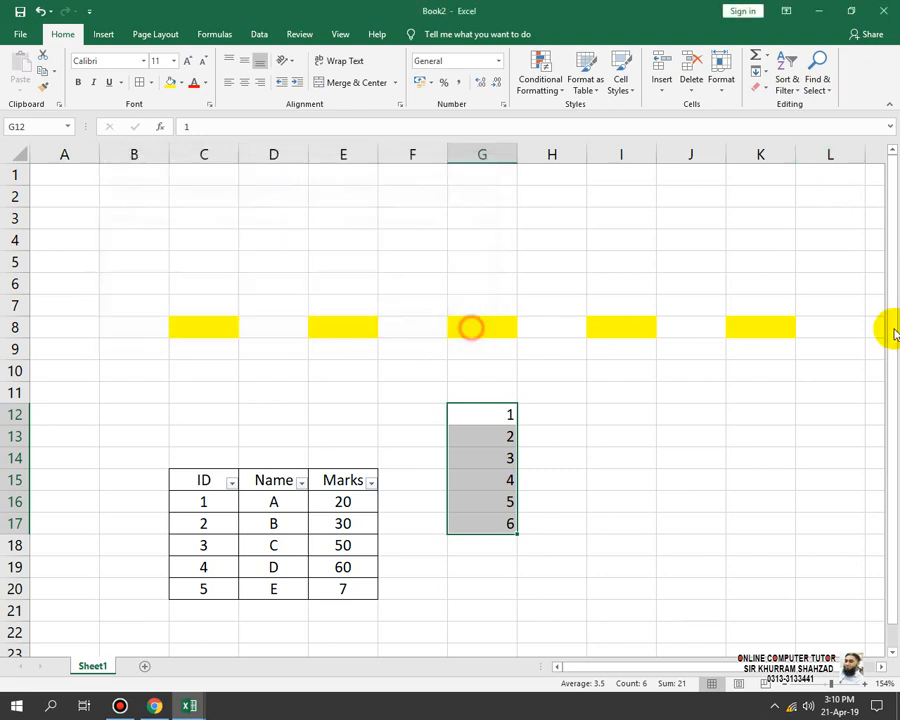
# Step: Search the selected range G12:G17 for the text id, close the search and select the empty cell F10
pyautogui.click(813, 63)
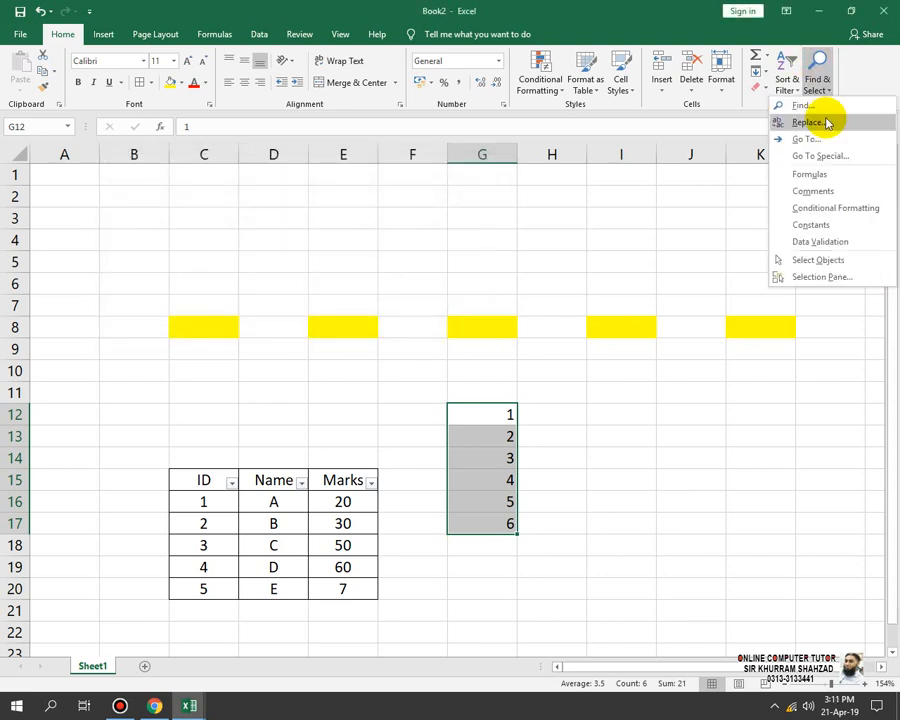
pyautogui.click(816, 104)
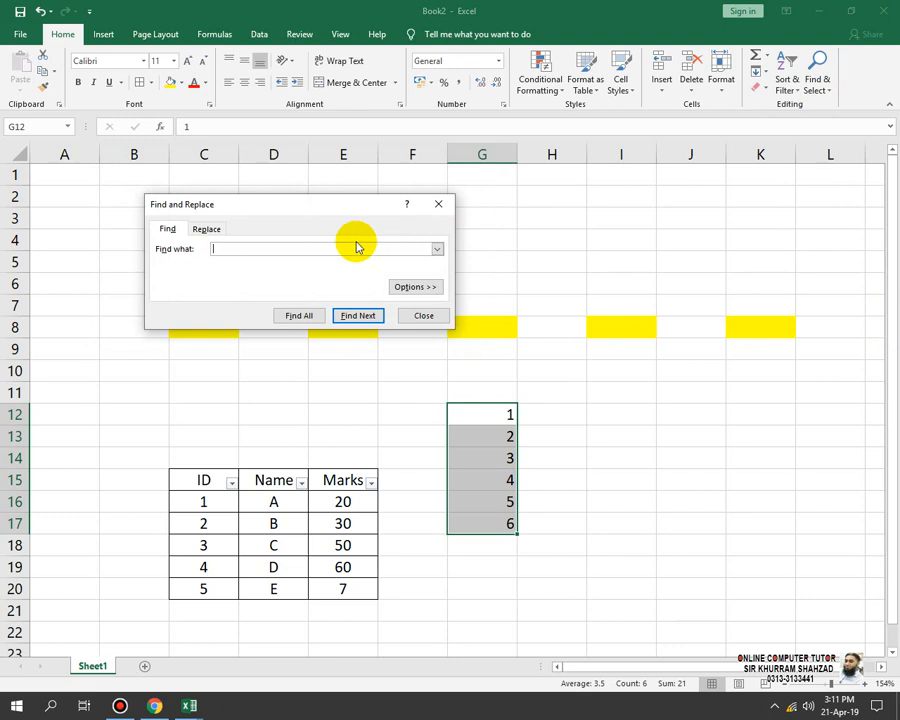
pyautogui.write('i')
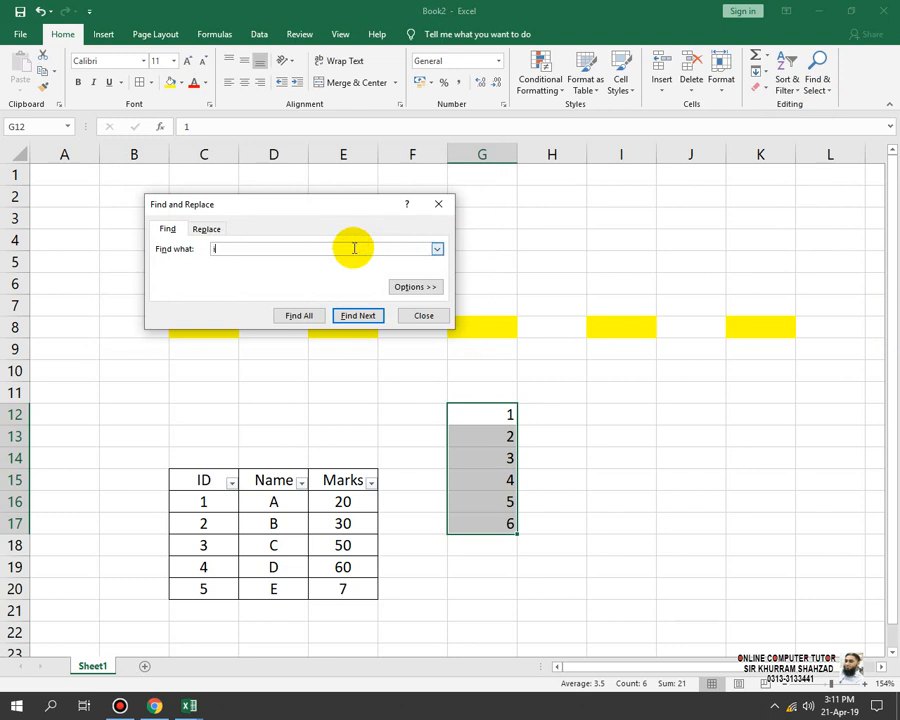
pyautogui.write('d')
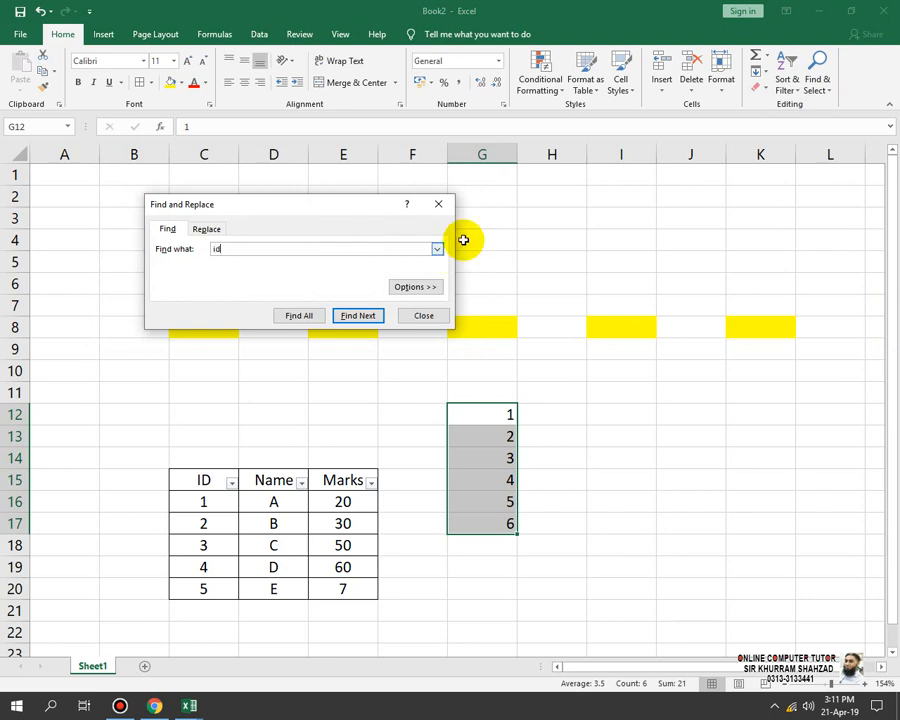
pyautogui.click(357, 315)
pyautogui.click(458, 391)
pyautogui.click(422, 314)
pyautogui.click(391, 380)
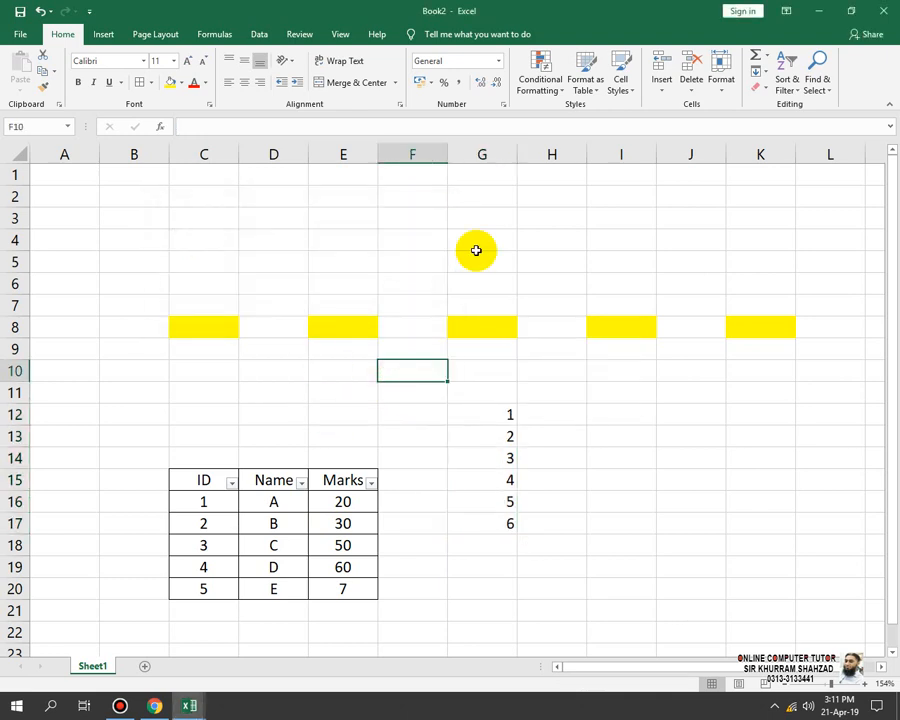
# Step: Search the sheet from F10 for id and for 30 using Find Next, and close the search
pyautogui.click(818, 72)
pyautogui.click(775, 106)
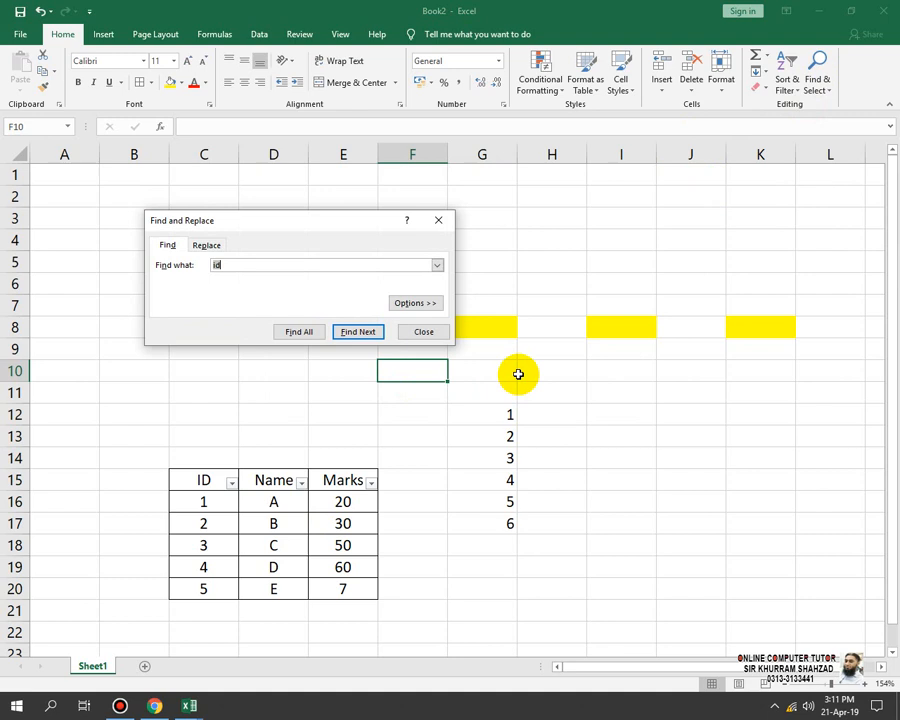
pyautogui.click(343, 336)
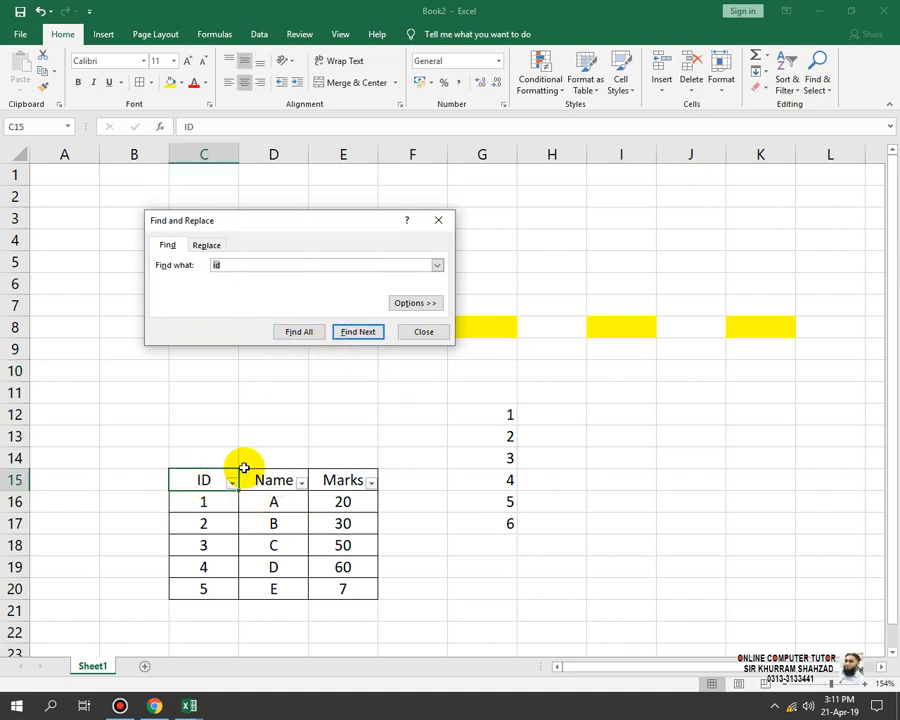
pyautogui.click(358, 333)
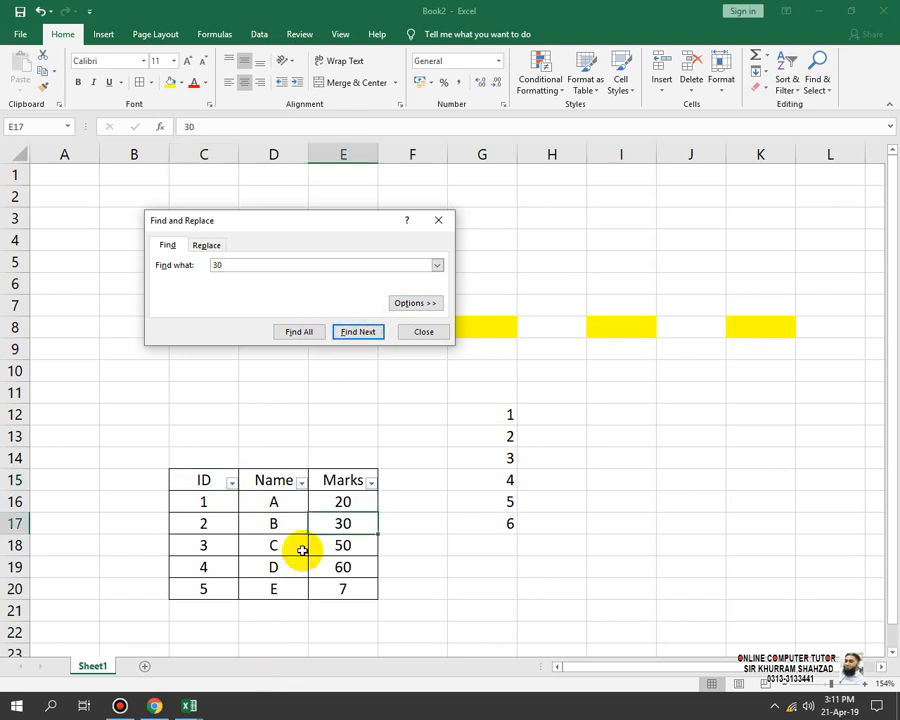
pyautogui.click(426, 335)
# Step: Replace all occurrences of 50 with 60 in the sheet and close Find and Replace
pyautogui.click(818, 82)
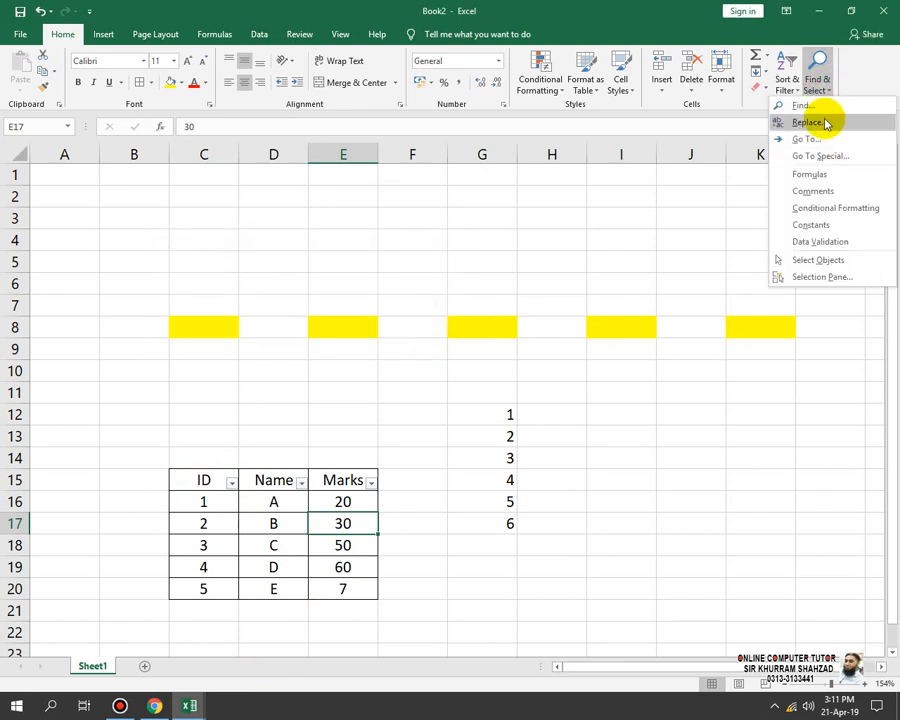
pyautogui.click(822, 119)
pyautogui.click(254, 300)
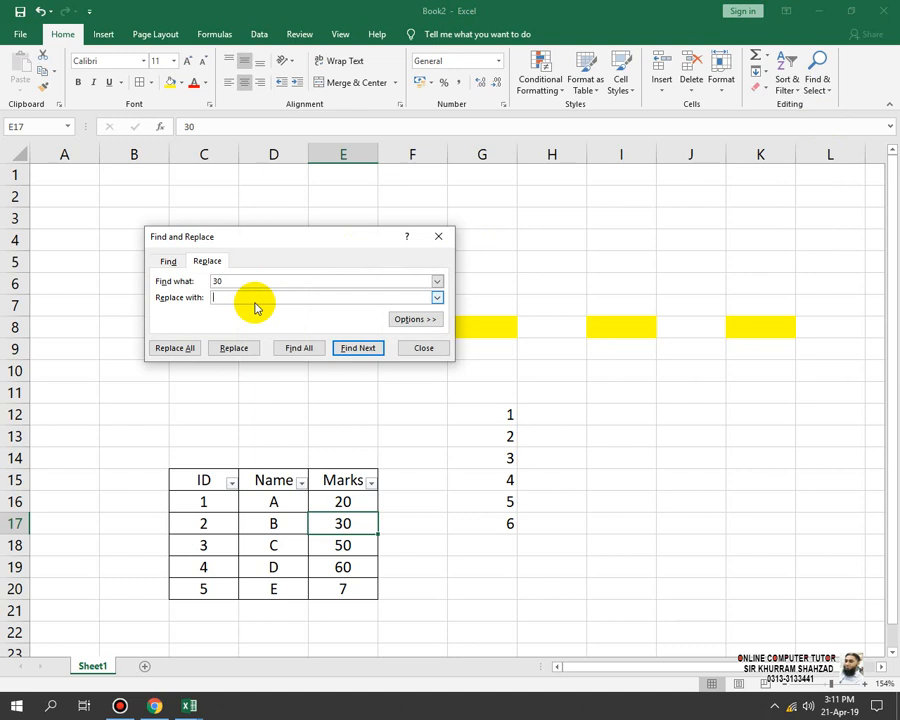
pyautogui.click(259, 283)
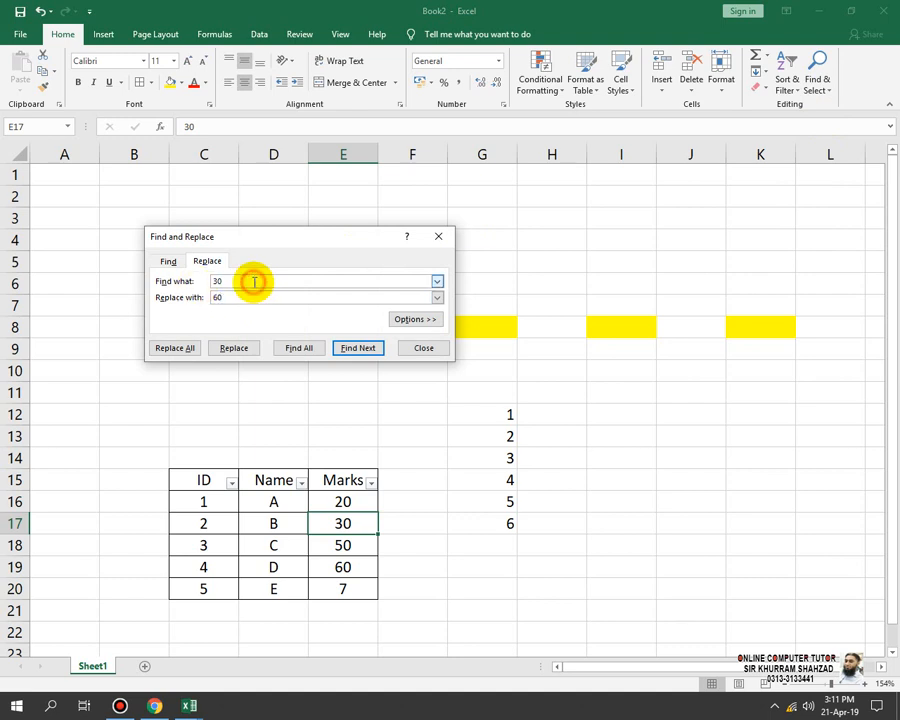
pyautogui.press('BackSpace')
pyautogui.press('BackSpace')
pyautogui.write('50')
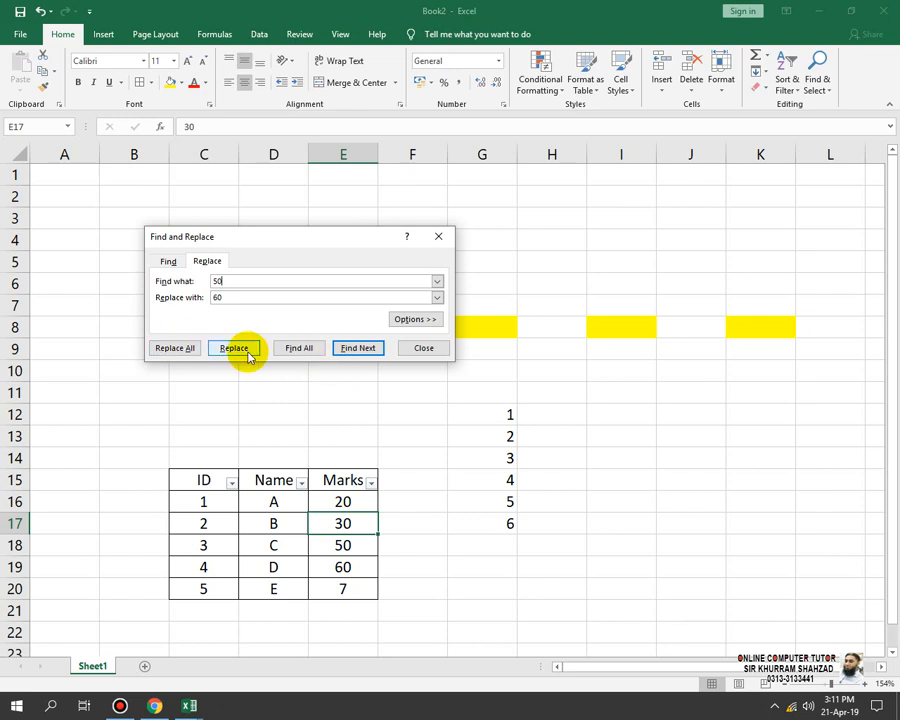
pyautogui.click(190, 348)
pyautogui.click(454, 391)
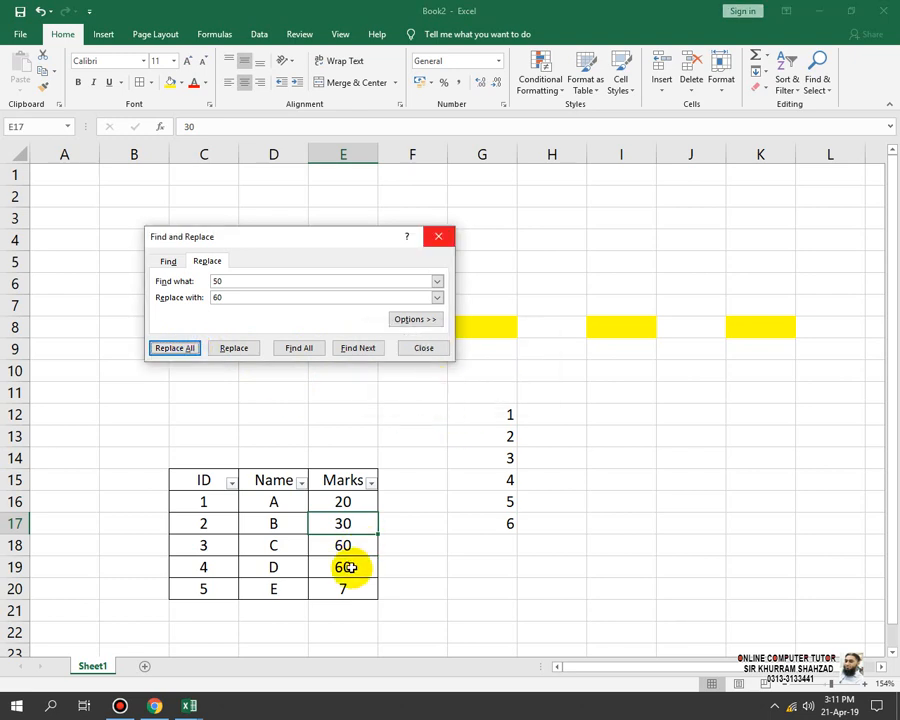
pyautogui.click(422, 348)
pyautogui.click(816, 84)
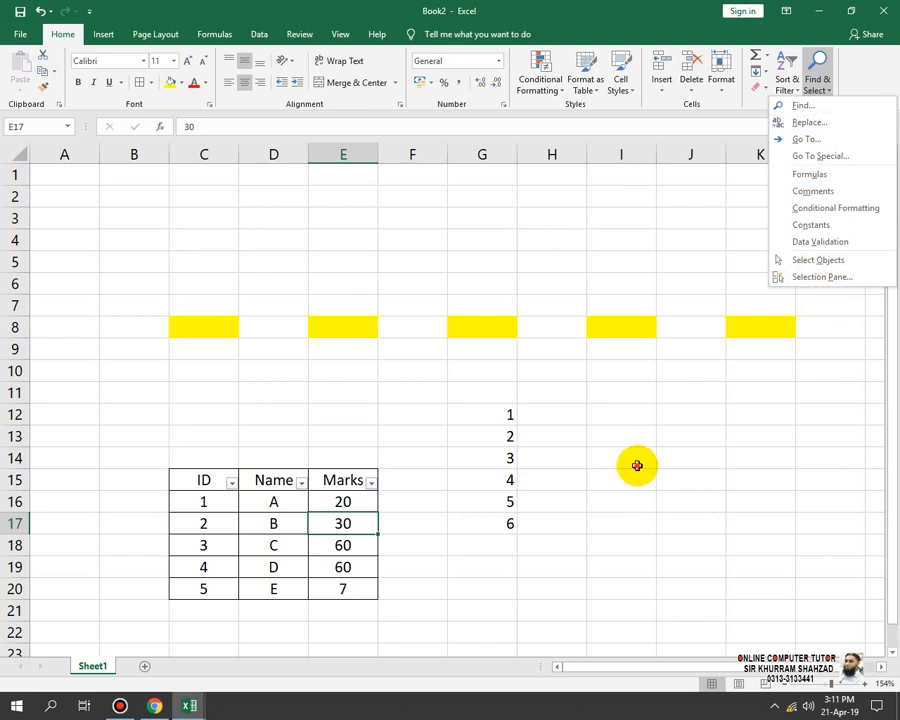
pyautogui.click(605, 455)
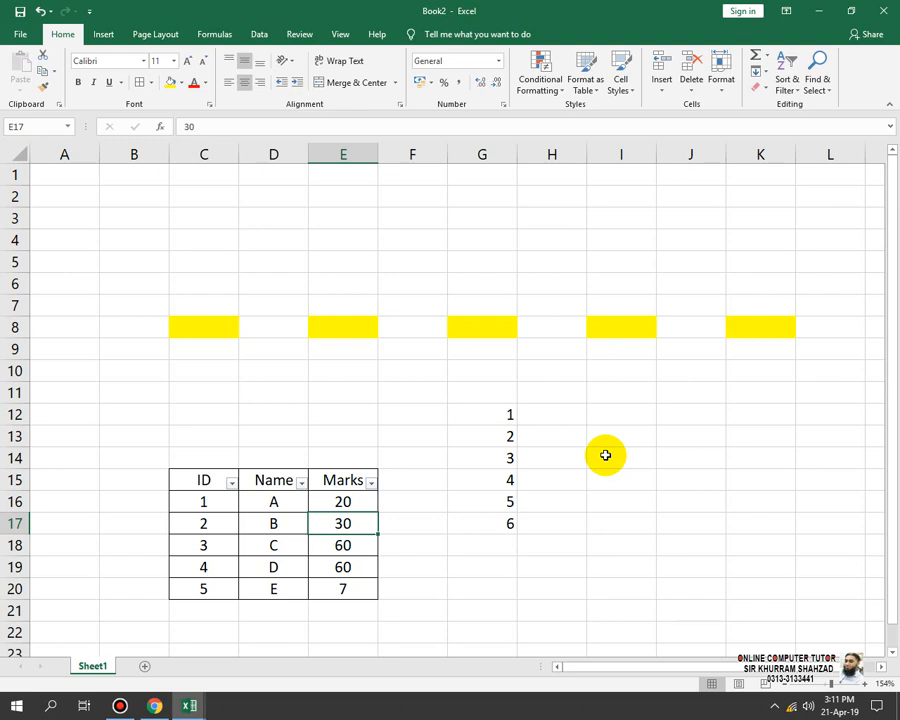